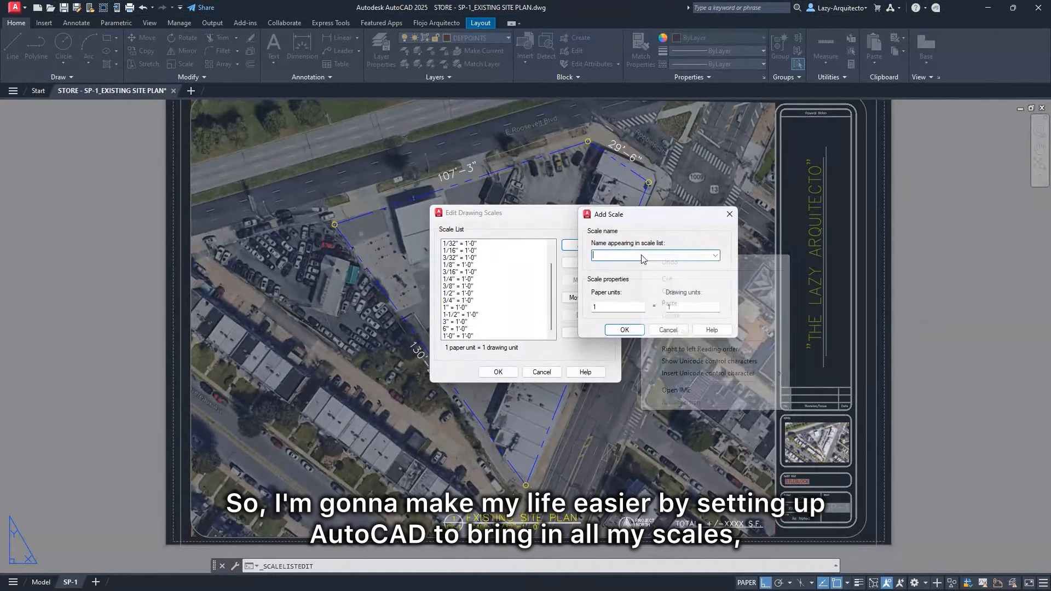
Add a drawing scale named 1"=10'-0" with 1 paper unit equal to 120 drawing units
right_click(643, 256)
left_click(666, 302)
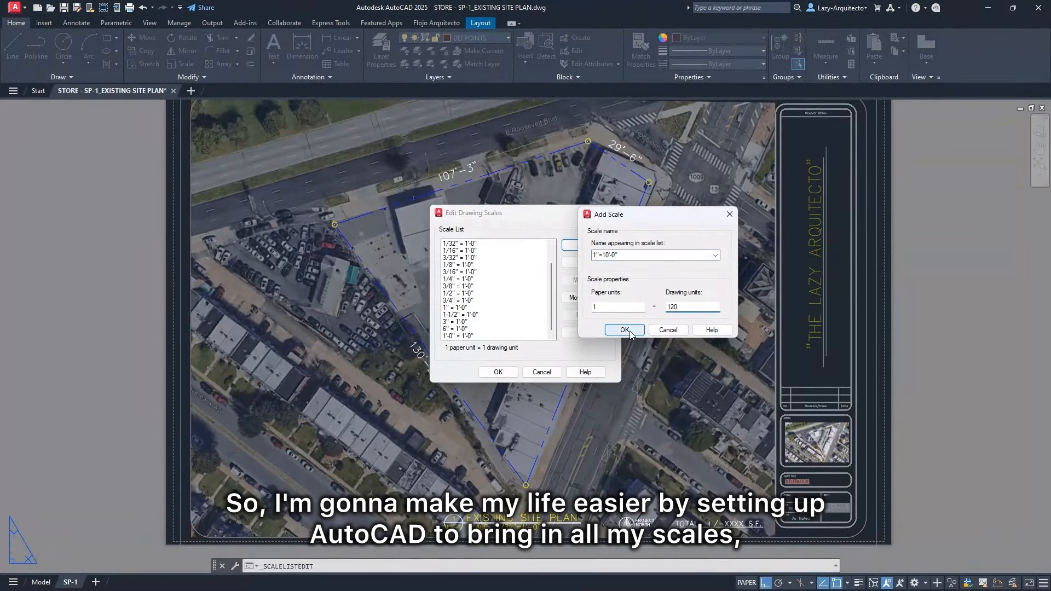
left_click(630, 331)
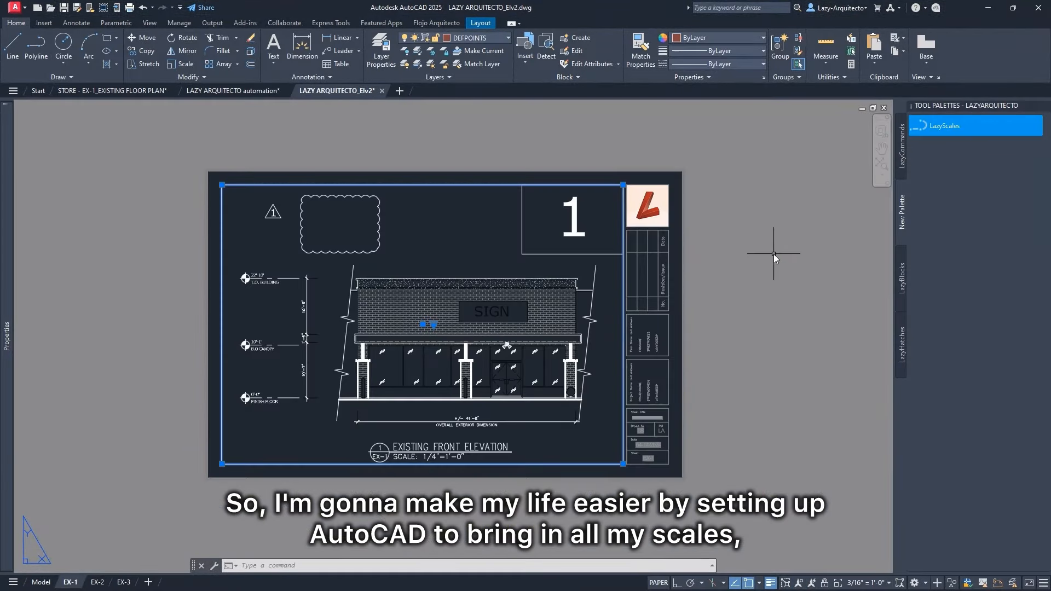
Deselect the viewport on the existing front elevation sheet and run the LazyScales command
key("Escape")
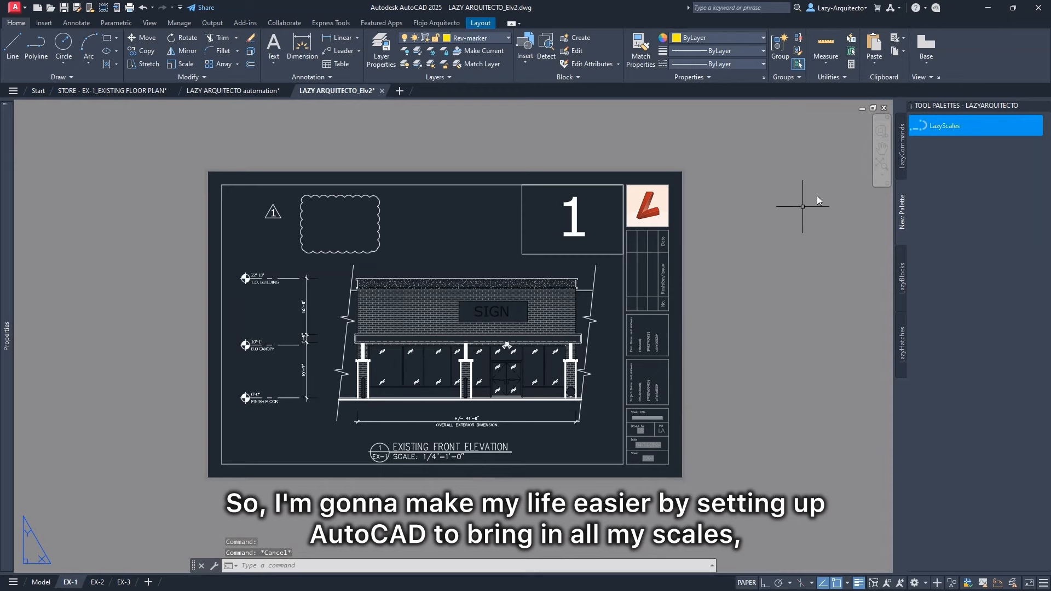
left_click(944, 127)
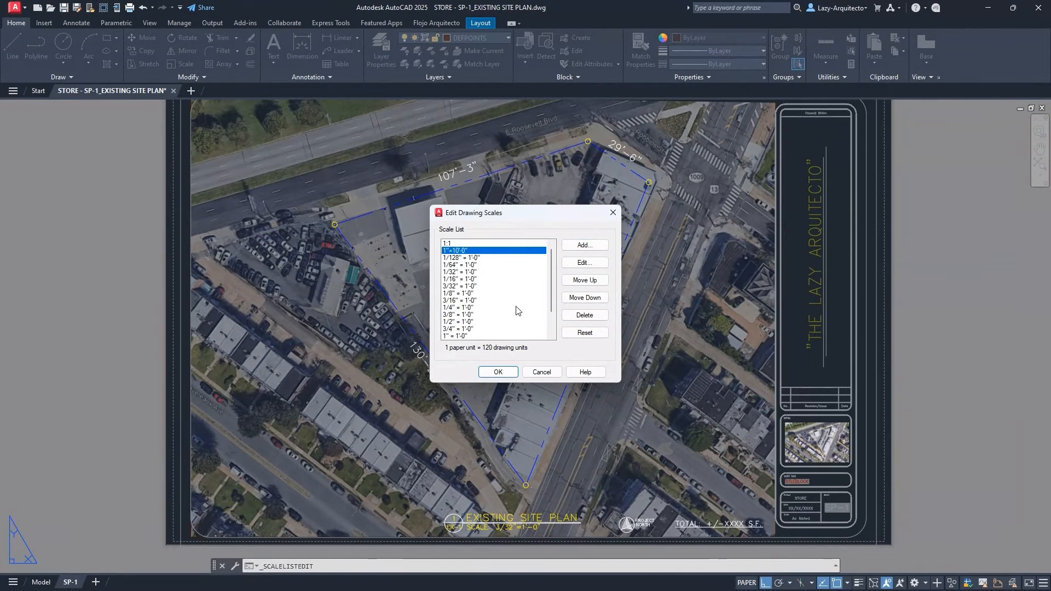
Switch to the browser's Autocad Scale Factors PDF and look up the civil scale factors for 1"=20'-0" and above
key("alt+Tab")
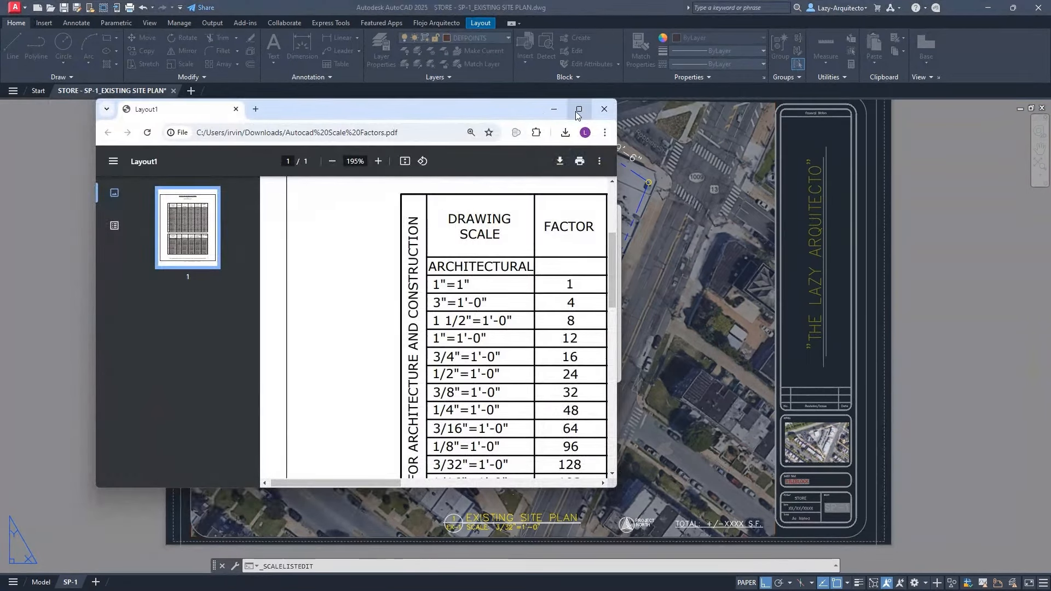
left_click(570, 110)
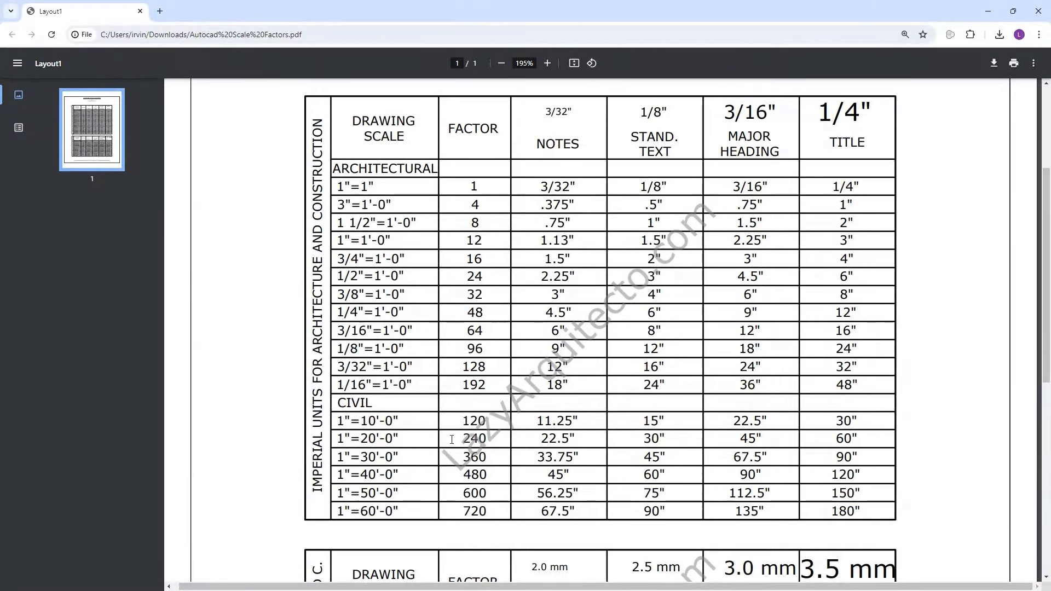
left_click_drag(465, 438, 465, 445)
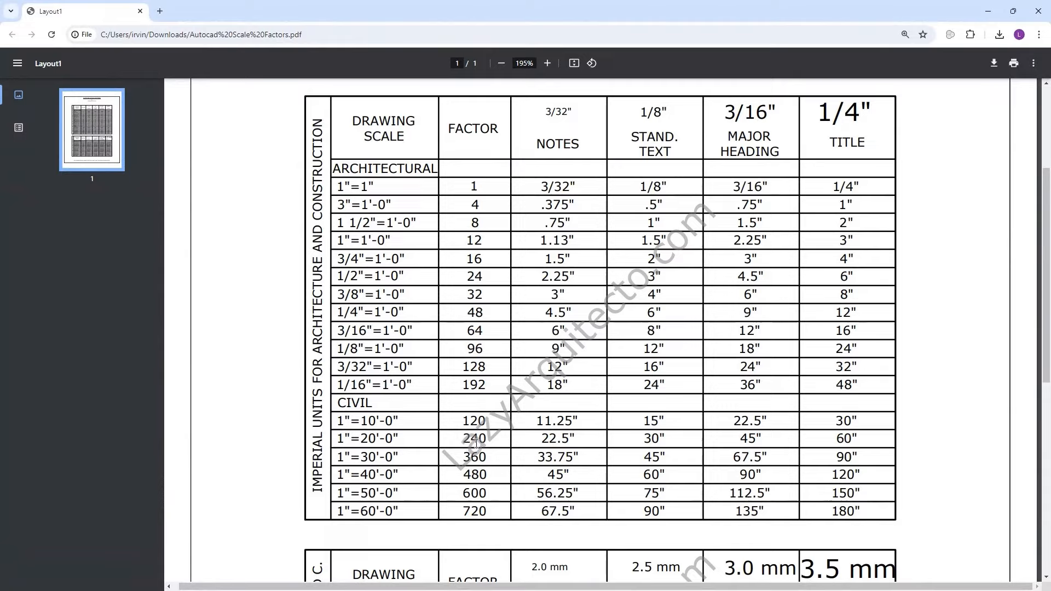
key("alt+Tab")
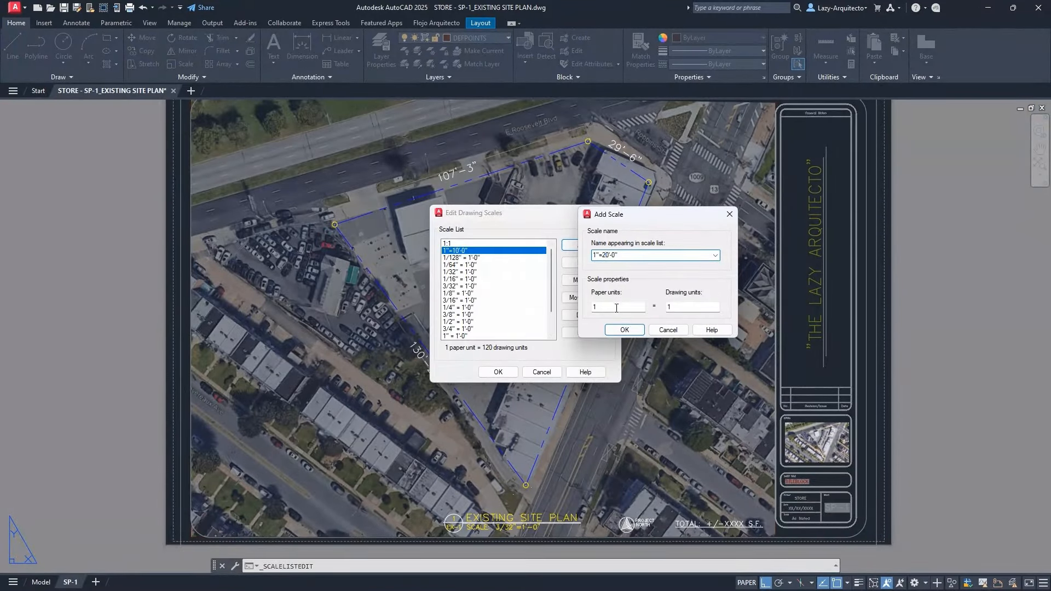
Add the scale 1"=20'-0" with 1 paper unit equal to 240 drawing units
double_click(692, 307)
type("240")
left_click(624, 329)
Add the scale 1"=30'-0" with 1 paper unit equal to 360 drawing units
left_click(569, 247)
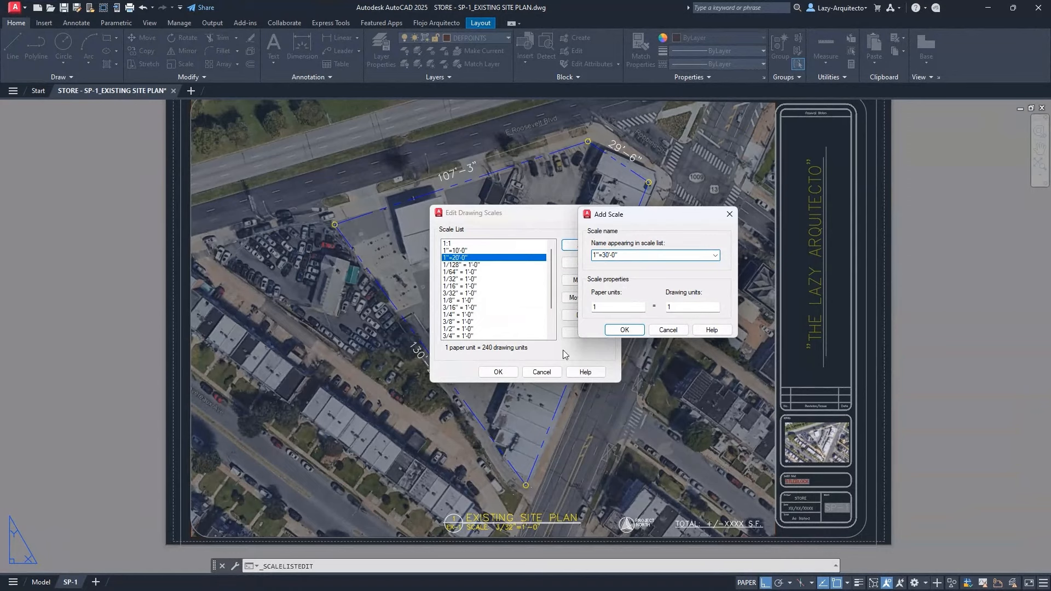
double_click(692, 306)
type("360")
left_click(624, 330)
Add the scale 1"=40'-0" with 1 paper unit equal to 480 drawing units
left_click(569, 247)
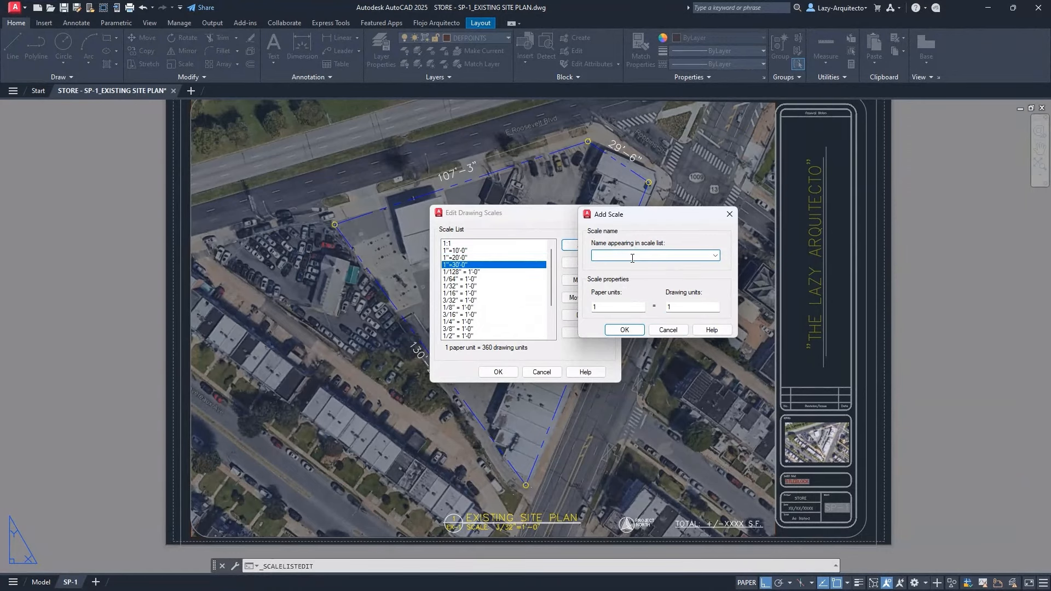
key("BackSpace")
type("4")
double_click(692, 307)
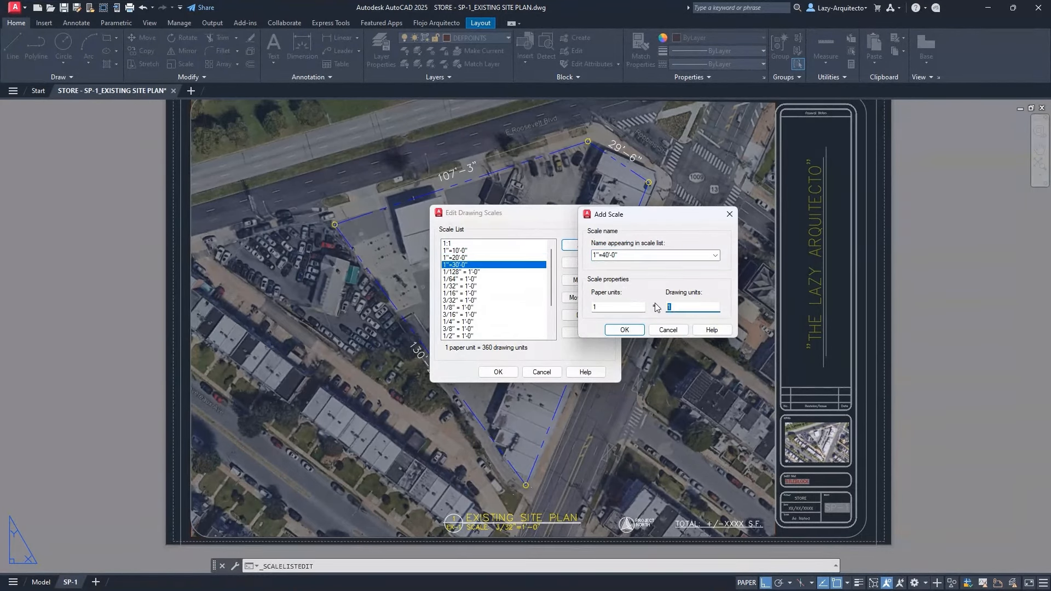
type("480")
left_click(625, 330)
Add the scale 1"=50'-0" with 1 paper unit equal to 600 drawing units
left_click(572, 249)
type("1\"=40'-0\"")
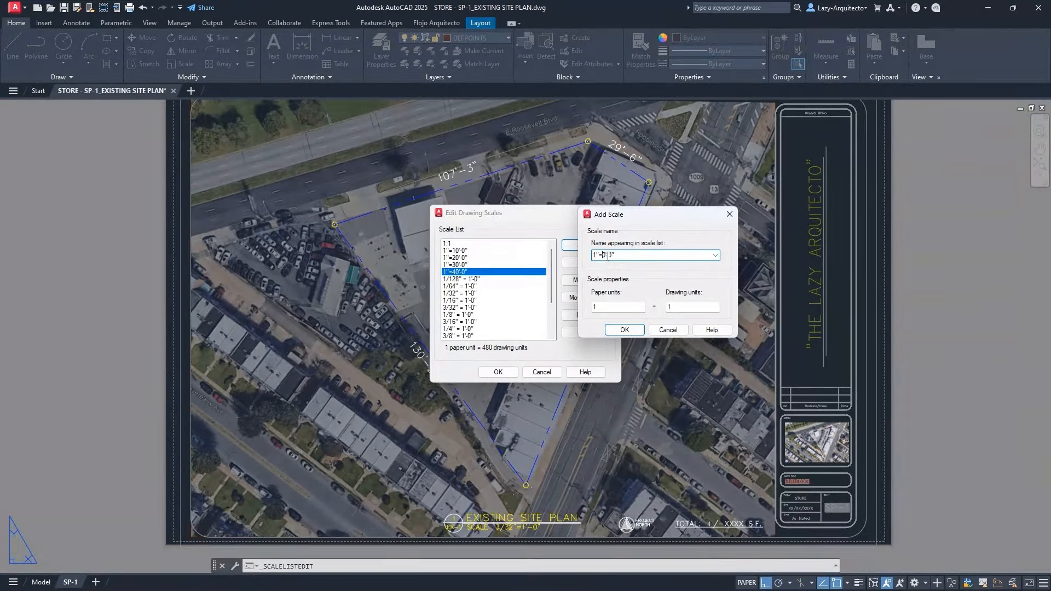
double_click(693, 306)
type("600")
left_click(624, 330)
Add the scale 1"=60'-0" with 1 paper unit equal to 720 drawing units and accept the edited scale list
left_click(572, 247)
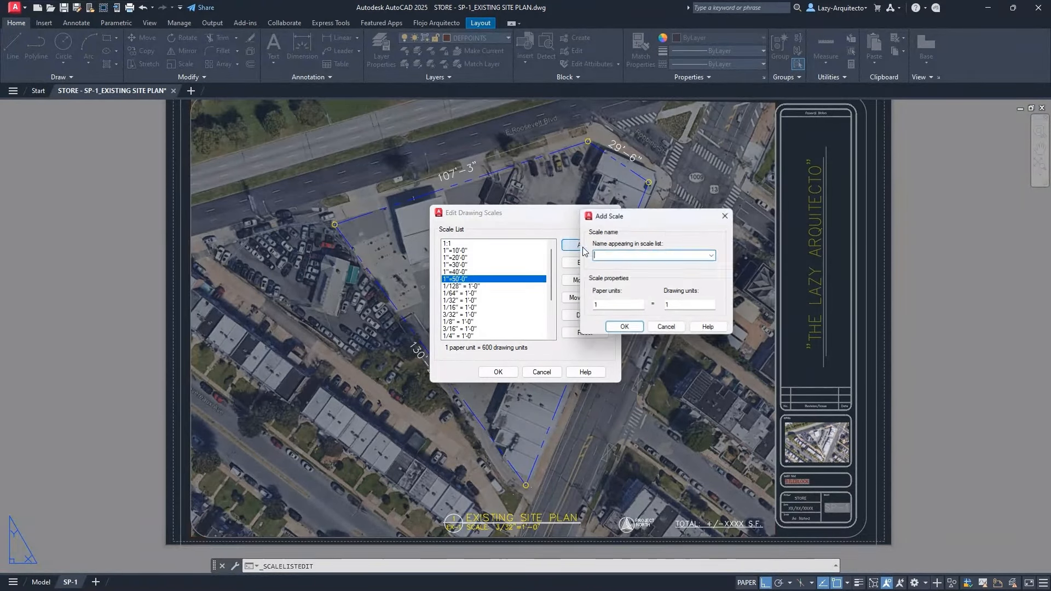
type("1\"=40'-0\"")
double_click(693, 307)
type("720")
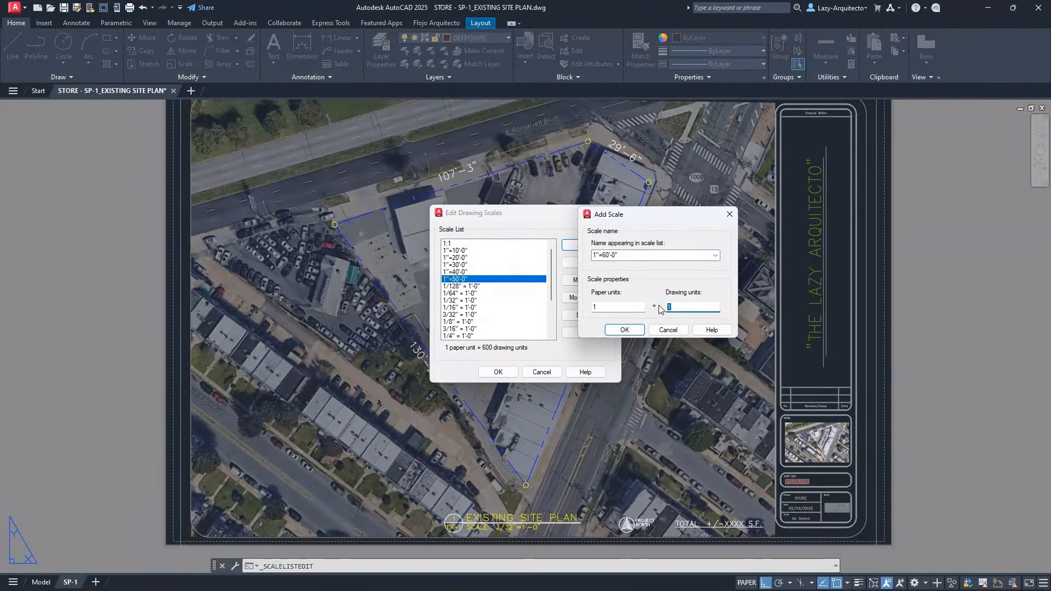
left_click(624, 330)
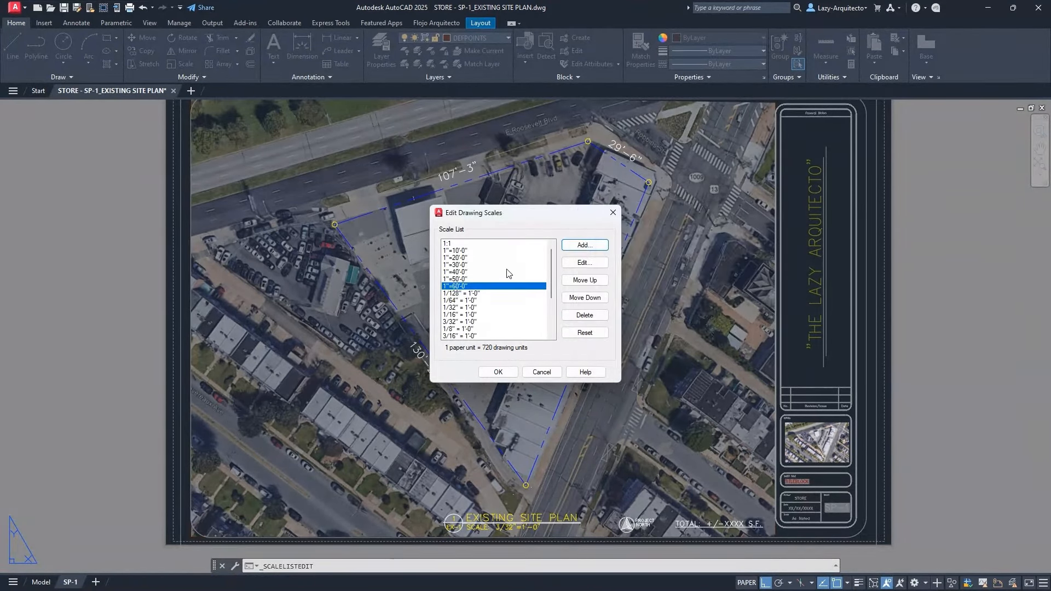
left_click(499, 372)
Open the file location of the existing site plan drawing in File Explorer, and save the drawing in AutoCAD
right_click(131, 94)
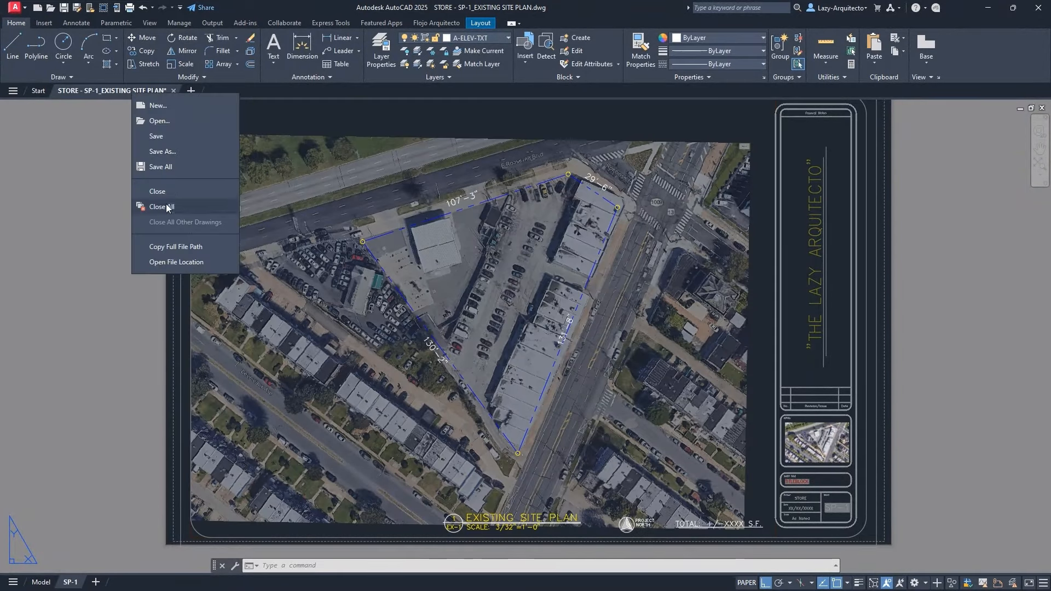
left_click(175, 262)
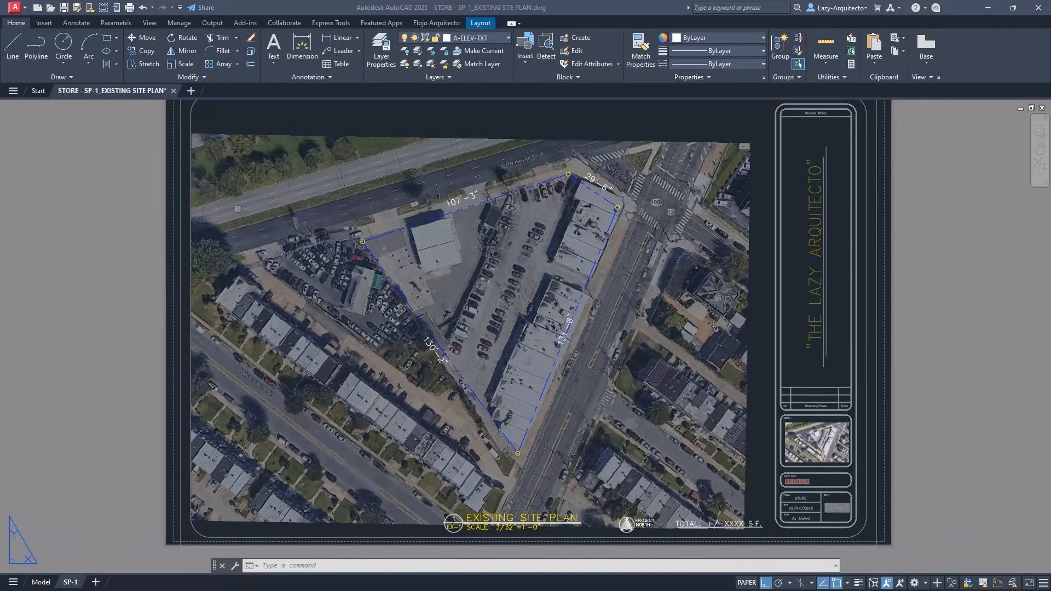
left_click_drag(0, 96, 558, 103)
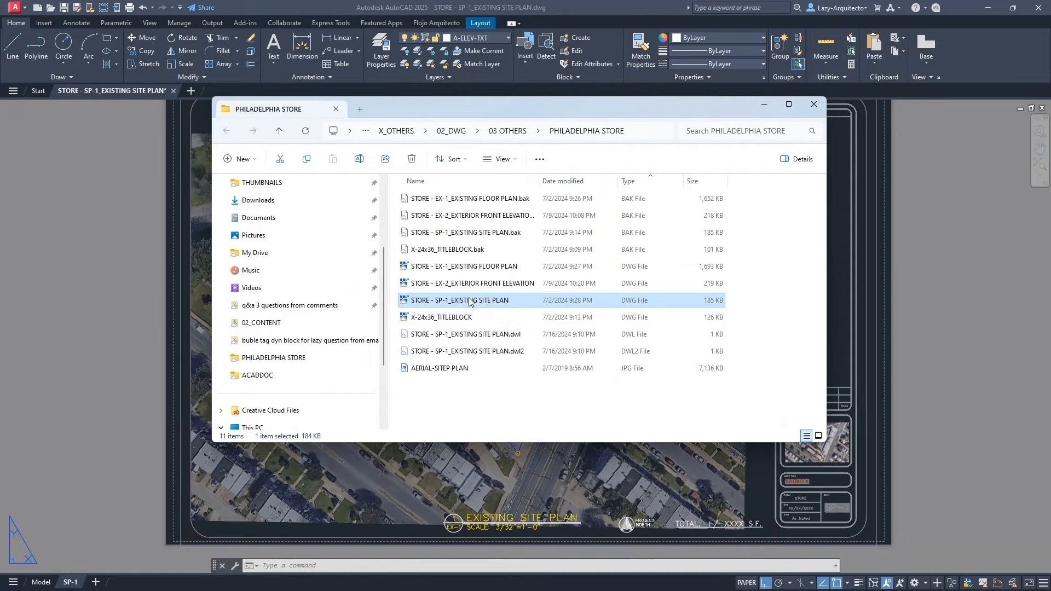
left_click(141, 225)
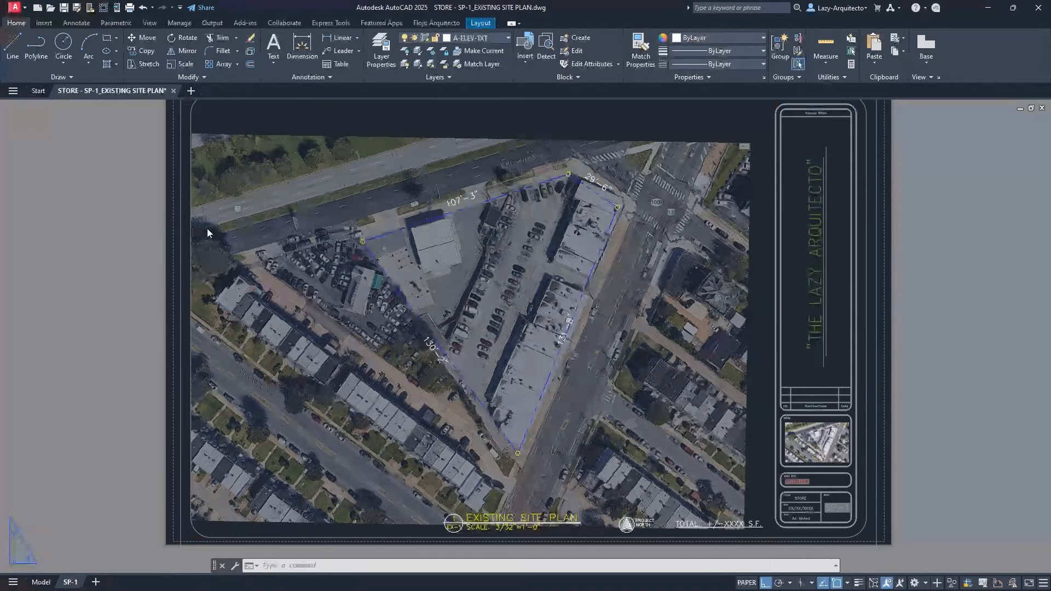
key("ctrl+s")
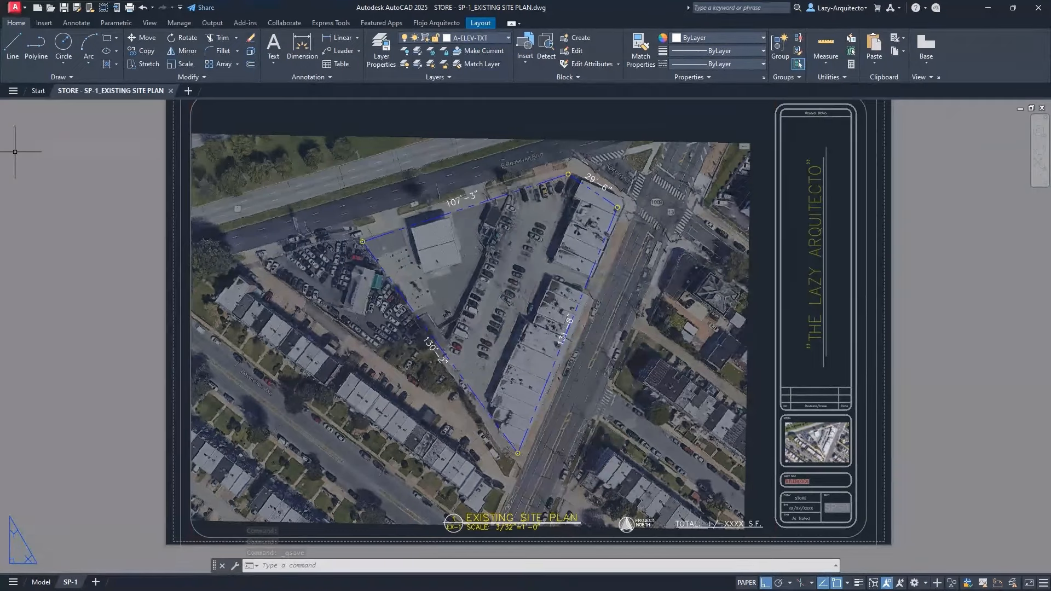
Copy the STORE - SP-1_EXISTING SITE PLAN DWG file from the PHILADELPHIA STORE folder in File Explorer
key("alt+Tab")
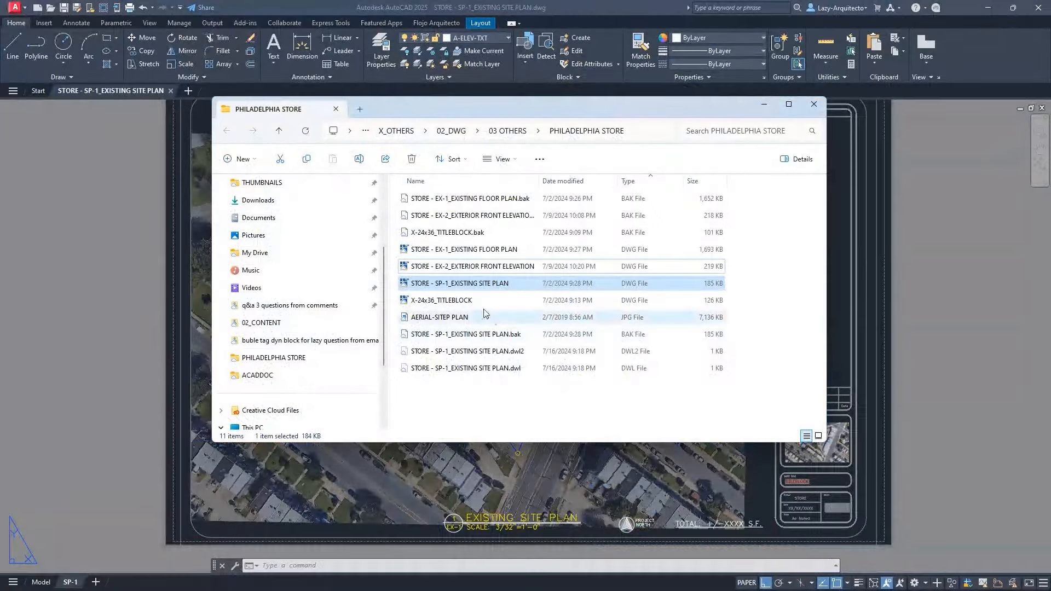
left_click(508, 281)
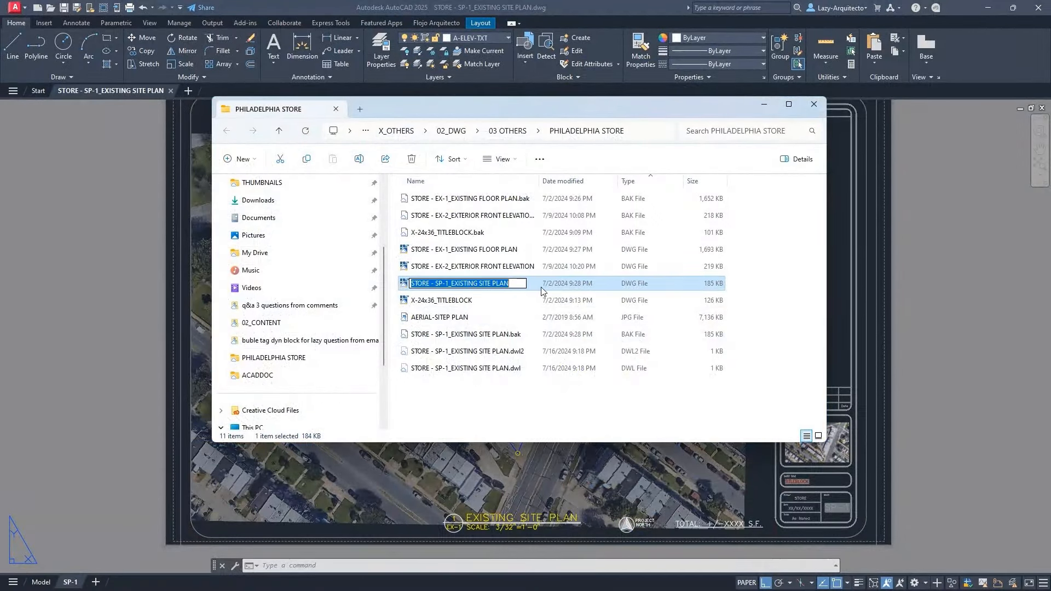
left_click(542, 291)
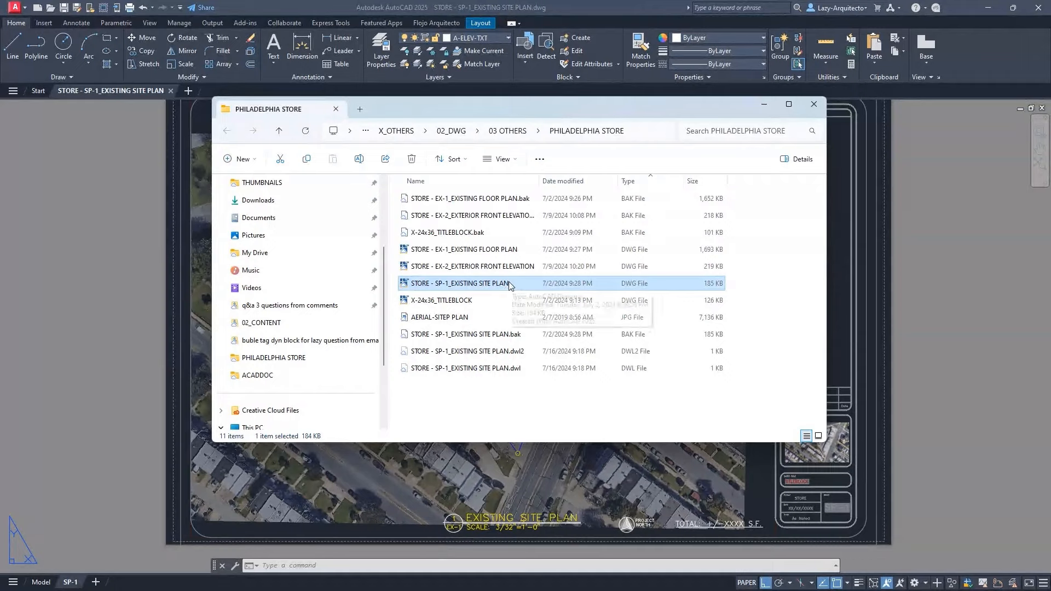
key("ctrl+c")
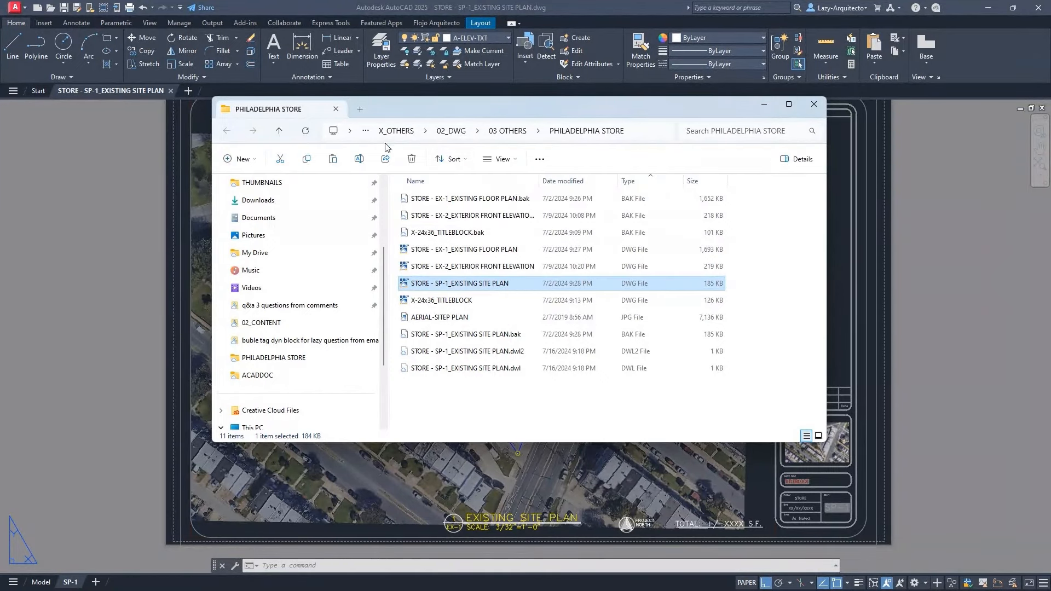
Go to the 01_AUTOCAD folder inside 01_LAZYARQUITECTO
scroll(361, 273, "up", 3)
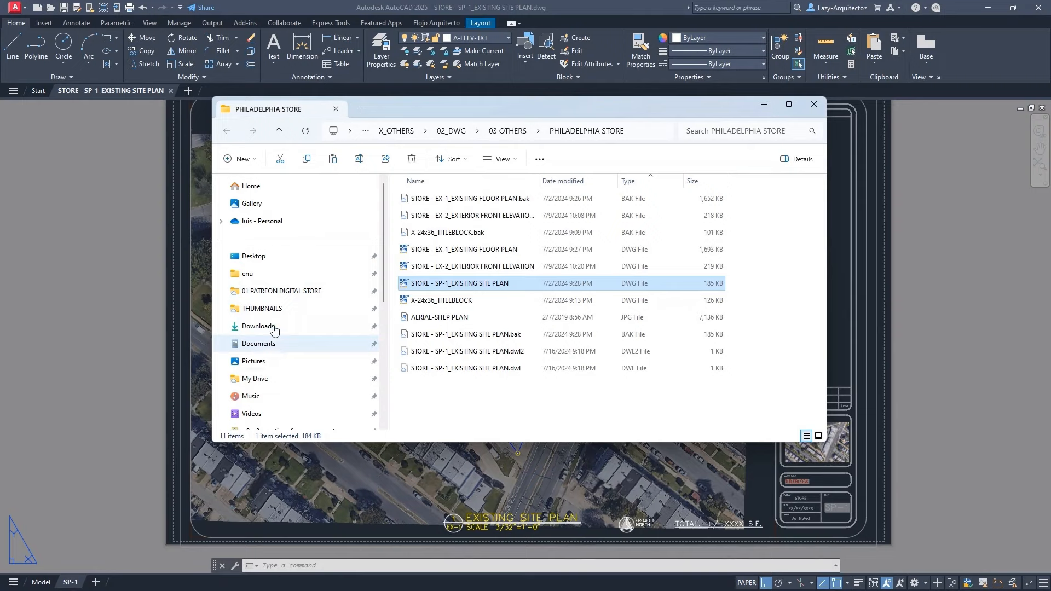
left_click(396, 131)
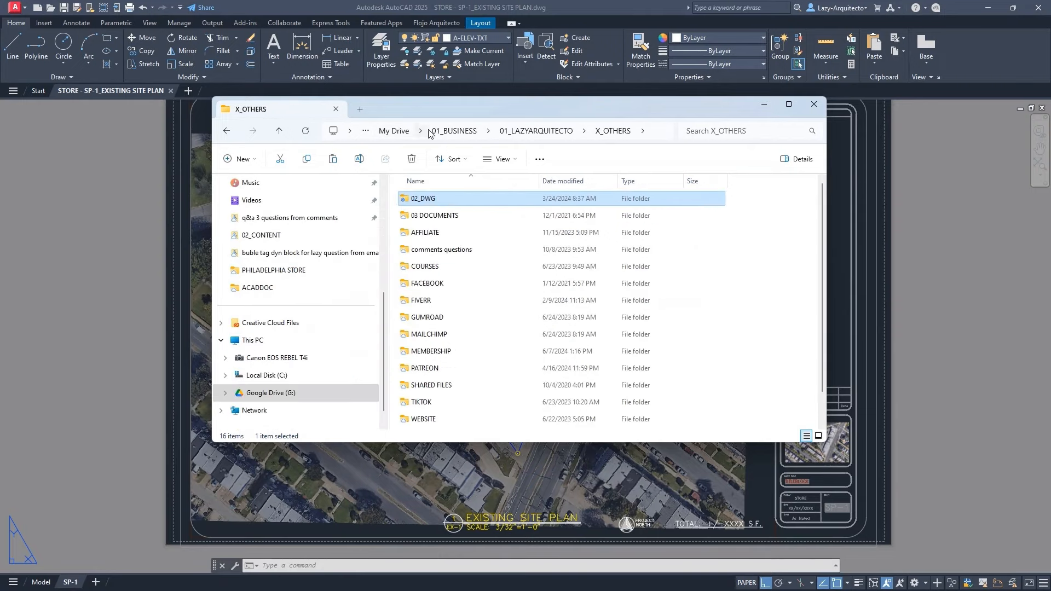
left_click(515, 131)
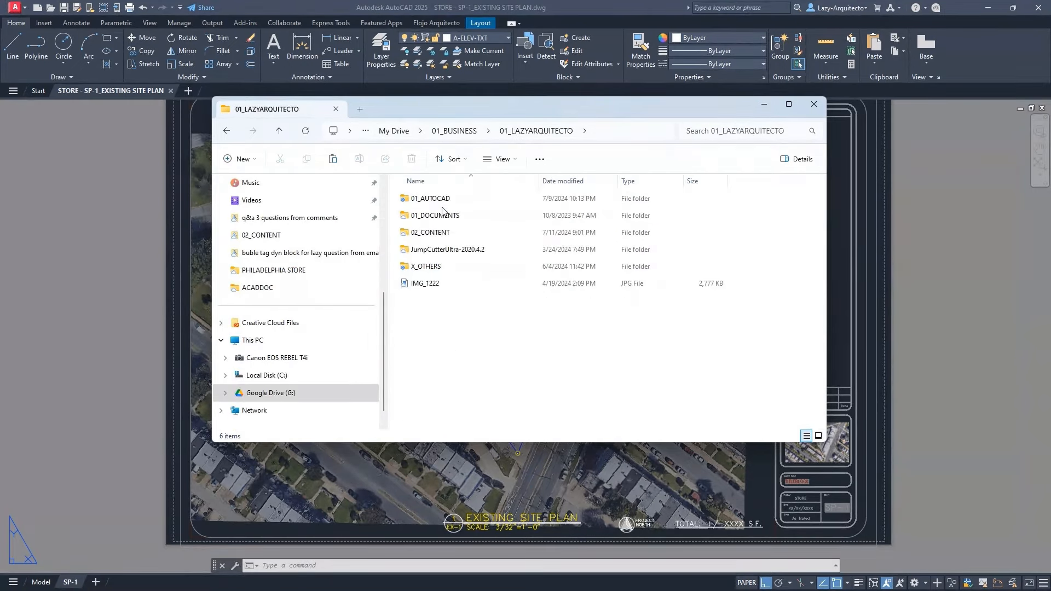
double_click(444, 200)
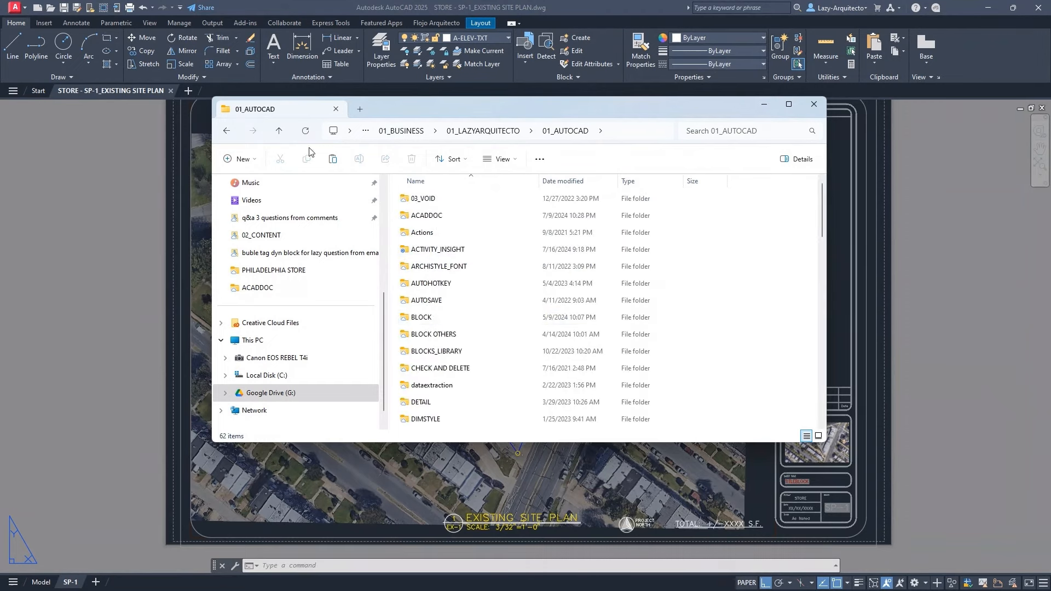
left_click(445, 252)
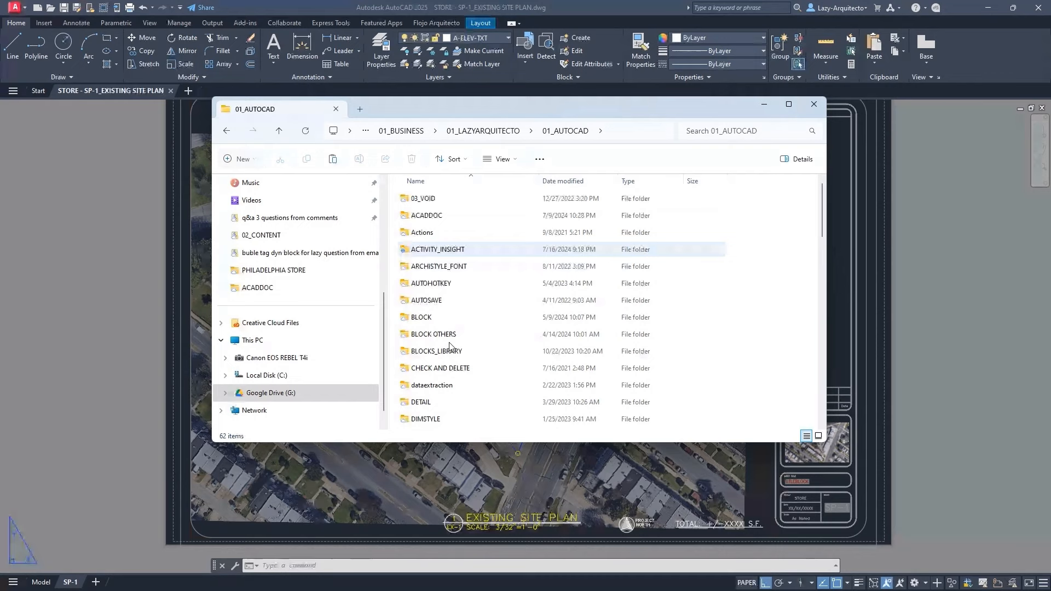
Create a folder named DRAWING-SCALES in 01_AUTOCAD and open it
left_click(239, 159)
left_click(260, 182)
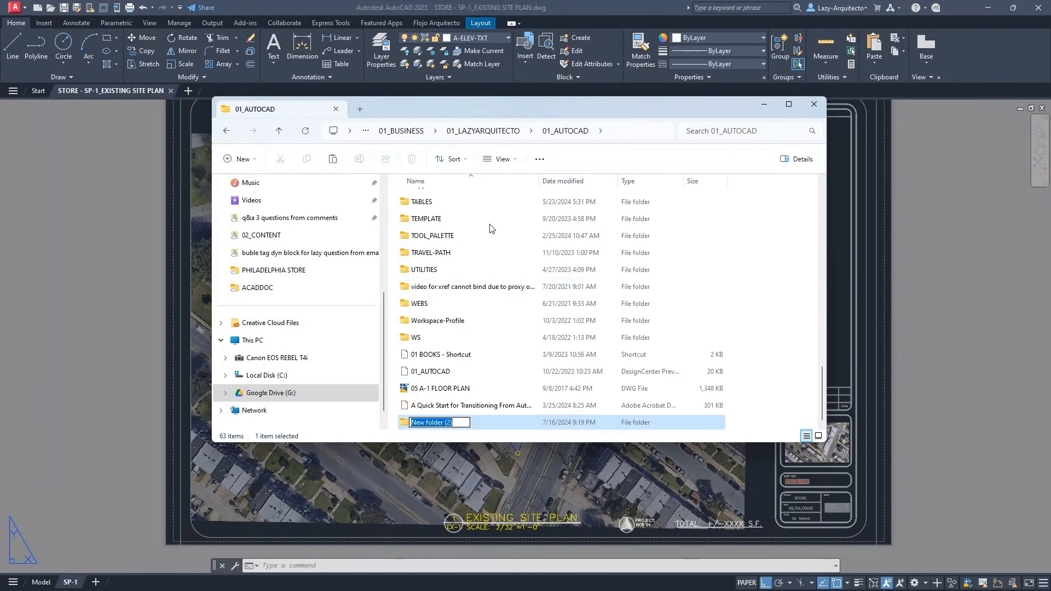
type("dra")
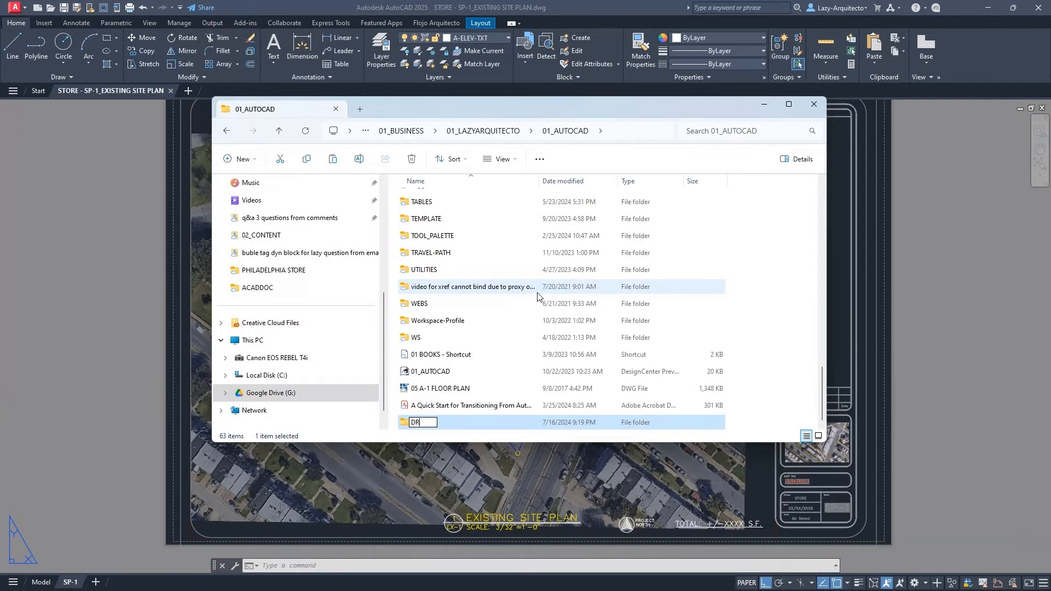
type("WING-SCALE")
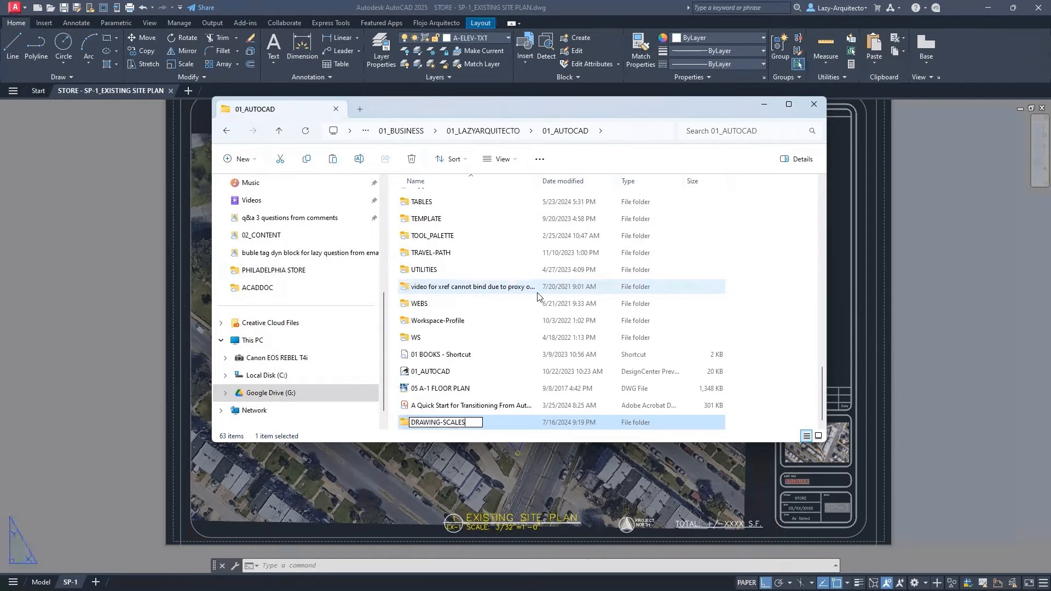
type("S")
key("Return")
key("Return")
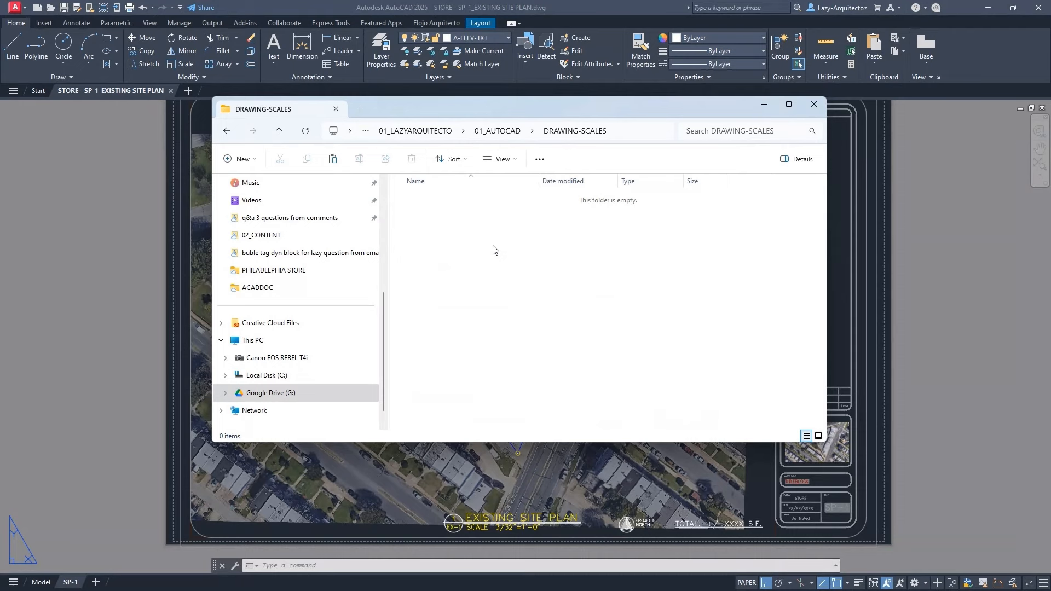
Paste the copied site plan DWG into the DRAWING-SCALES folder and rename it DRAWING-SCALES
key("ctrl+v")
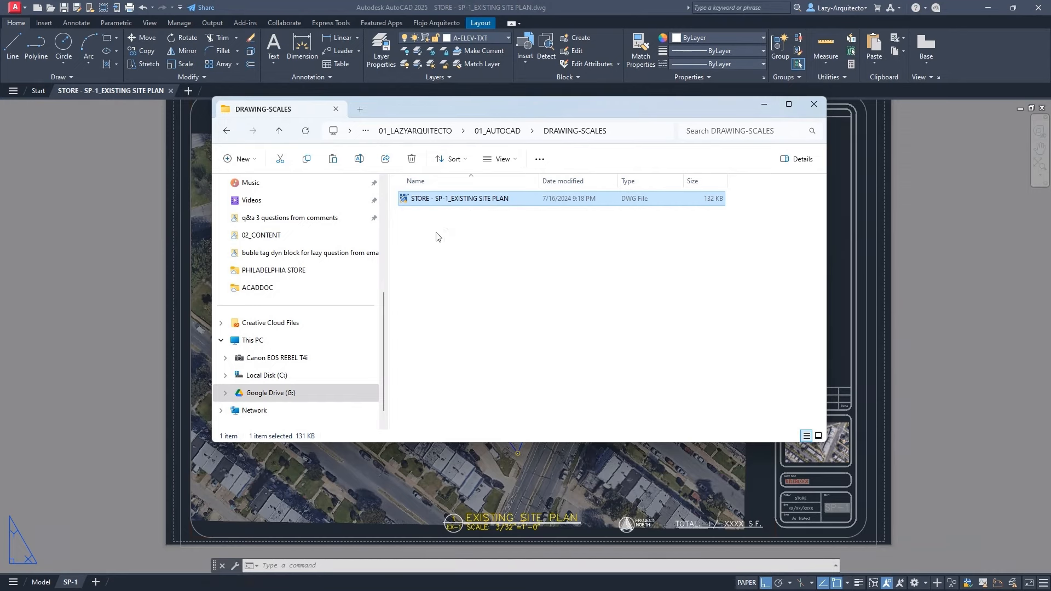
left_click(442, 200)
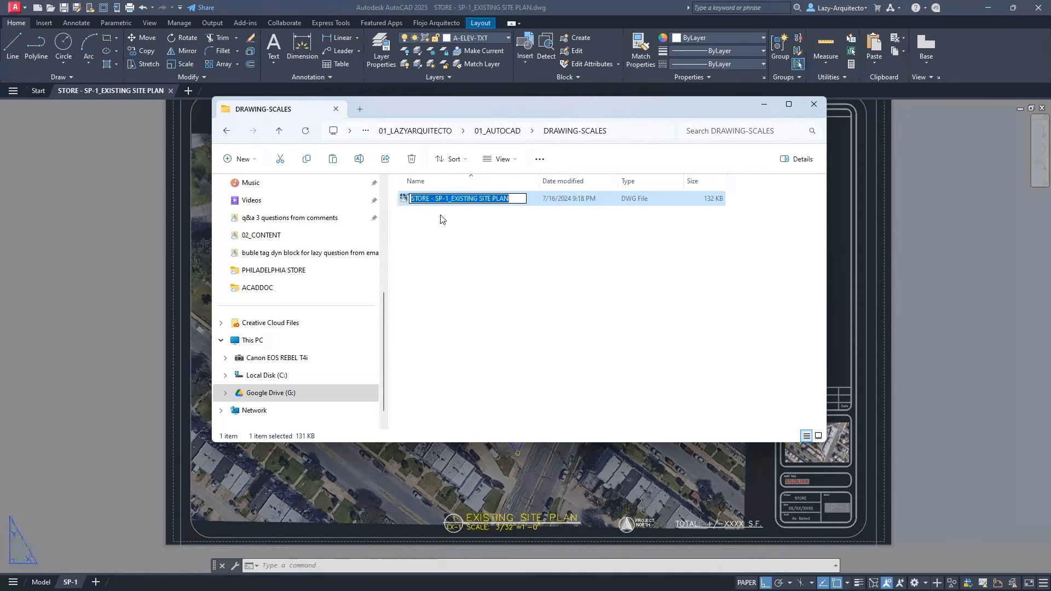
type("SCA")
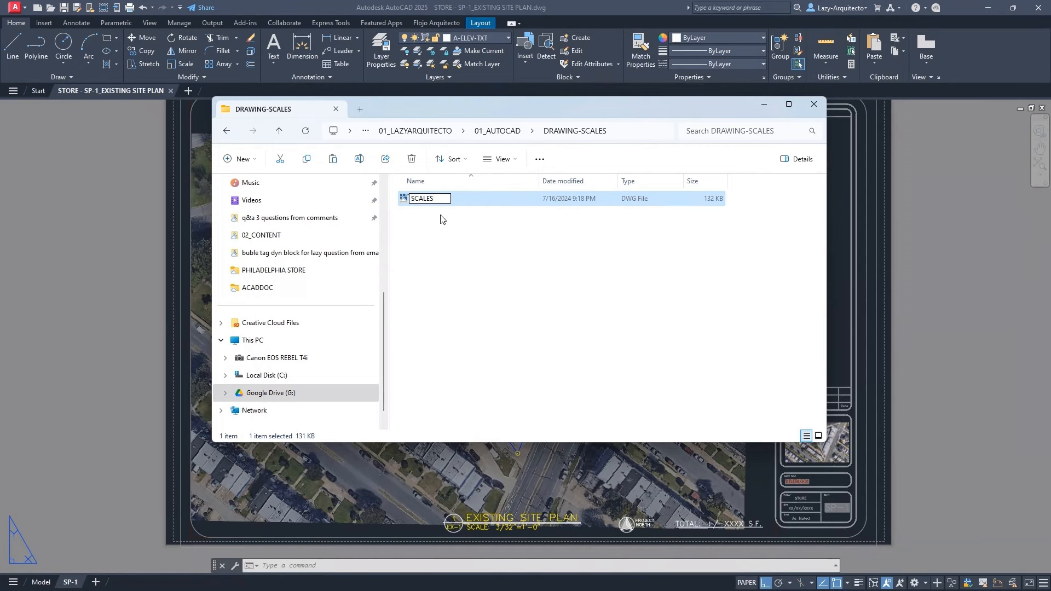
type("LES")
key("Home")
type("DRAWING-")
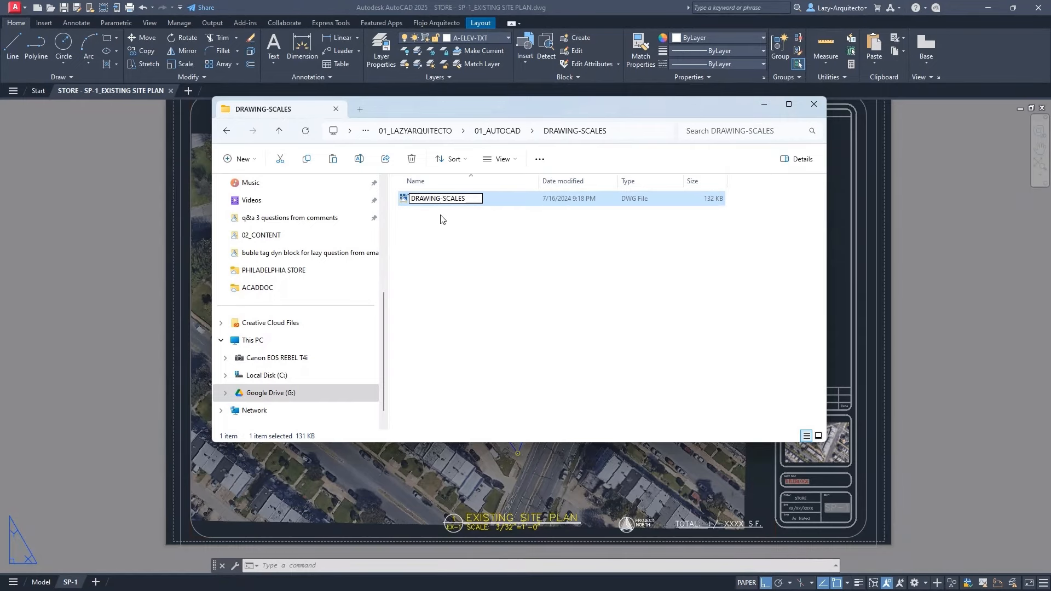
key("Return")
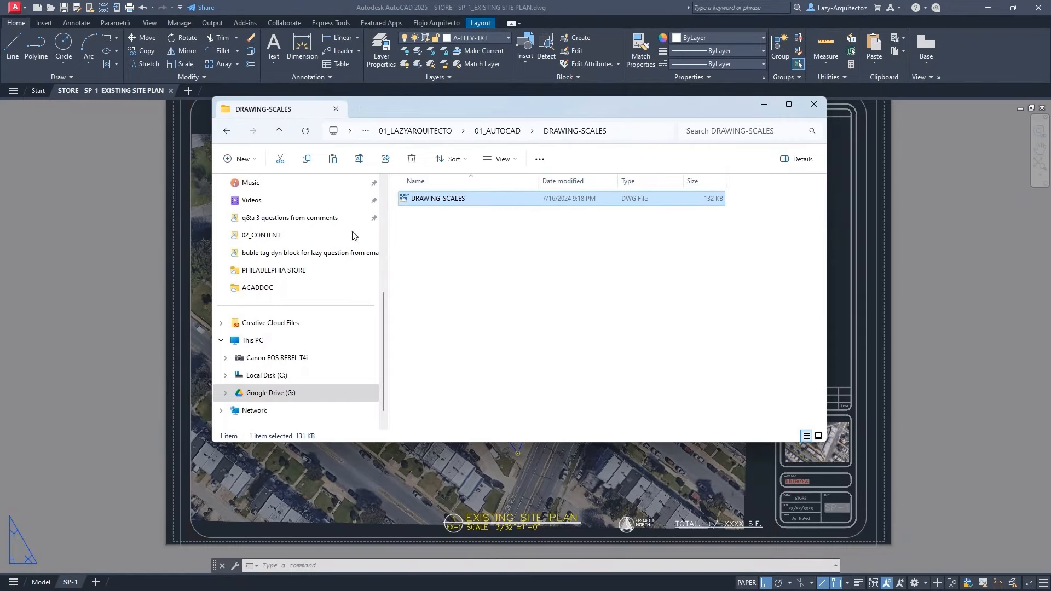
left_click_drag(385, 112, 420, 142)
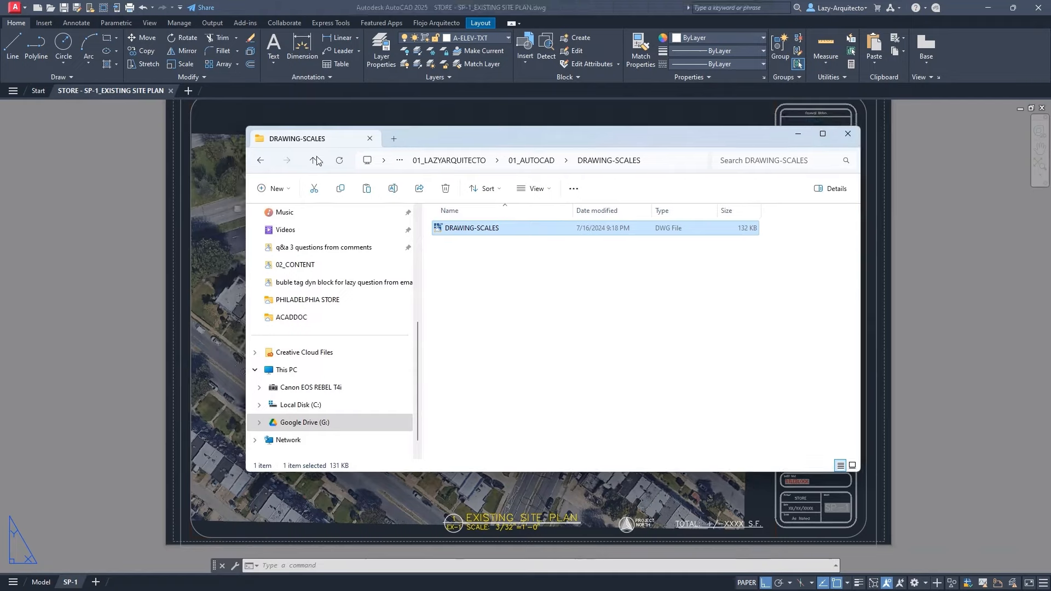
Open the STORE - EX-2_EXTERIOR FRONT ELEVATION drawing in AutoCAD and examine the scale list of its EX-2 layout viewport
left_click(196, 197)
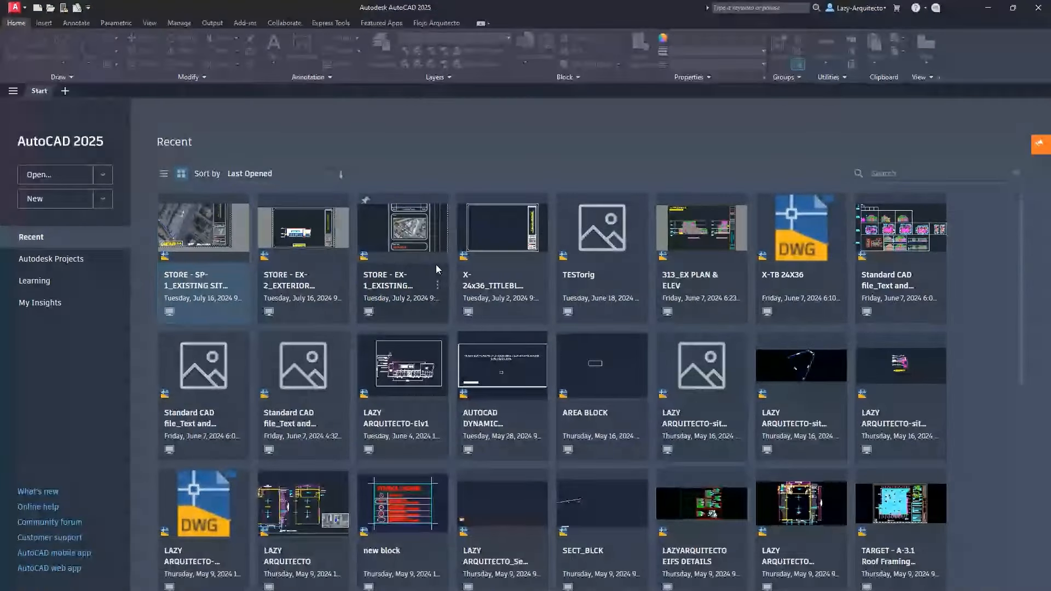
left_click(294, 282)
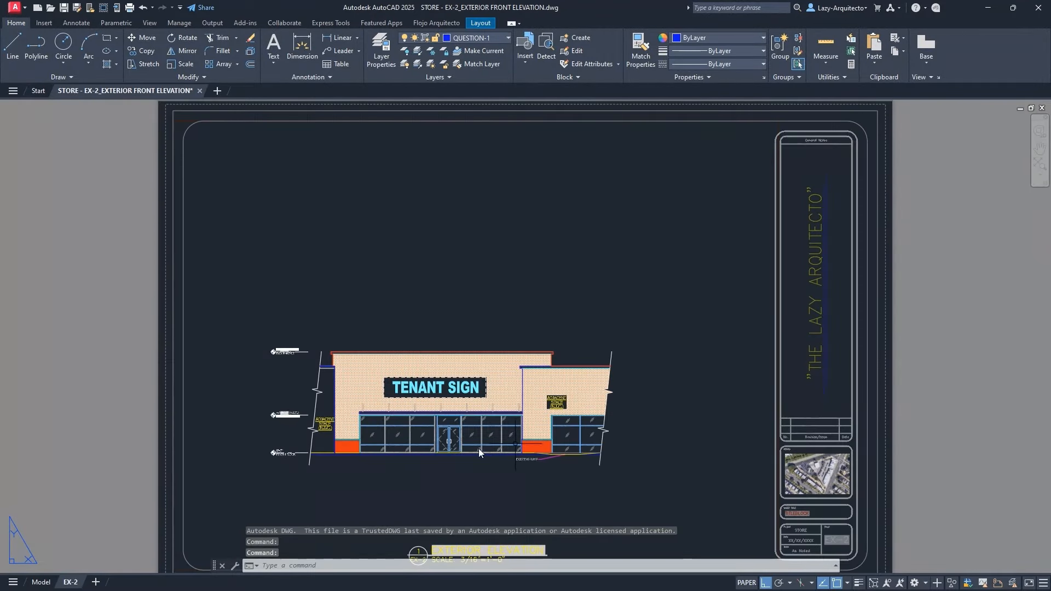
middle_click_drag(215, 524, 217, 487)
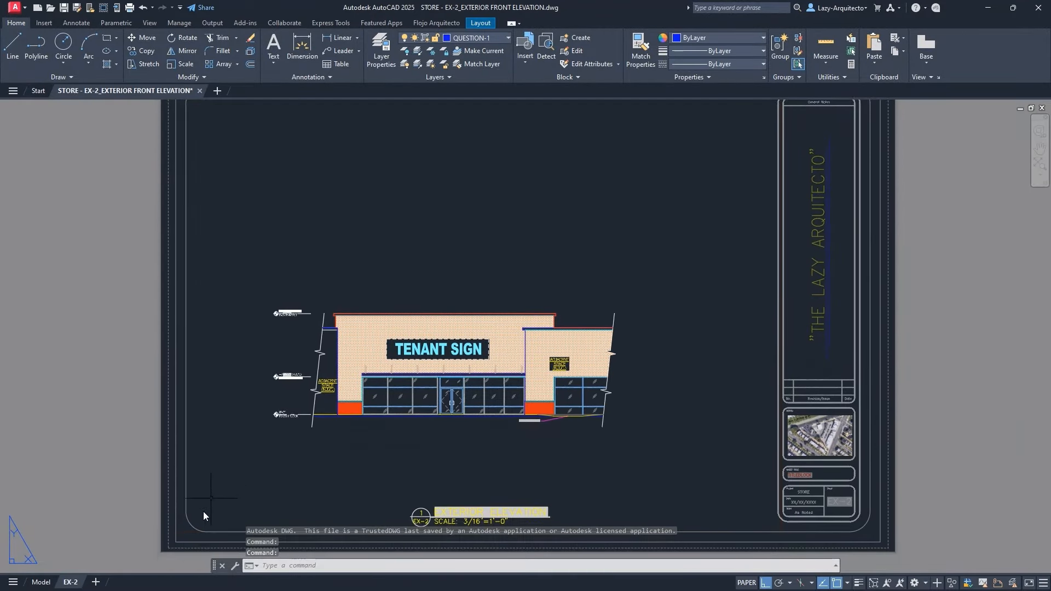
left_click(181, 533)
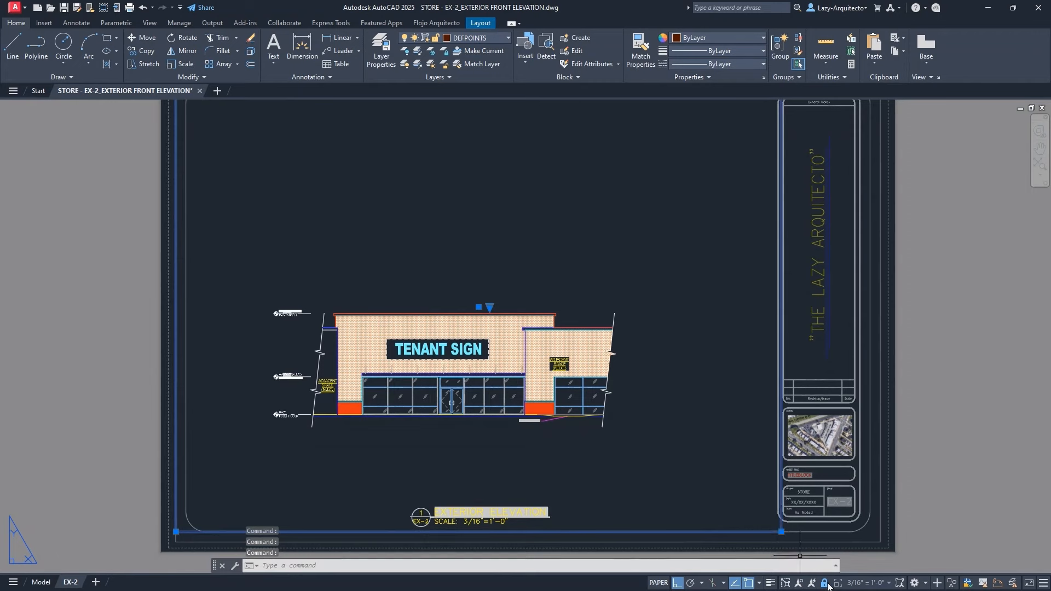
left_click(864, 583)
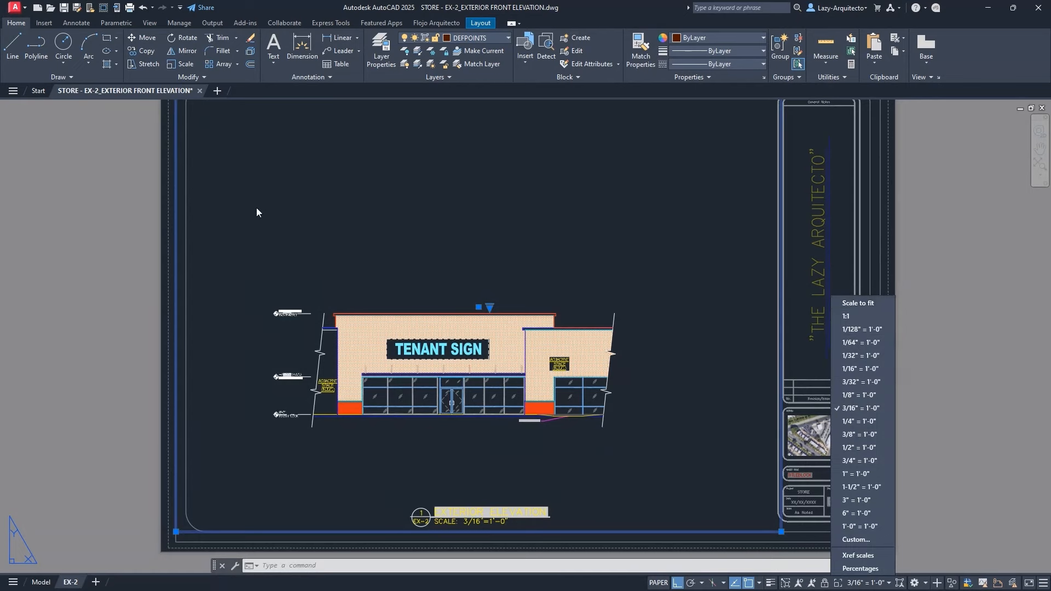
key("Escape")
key("Escape")
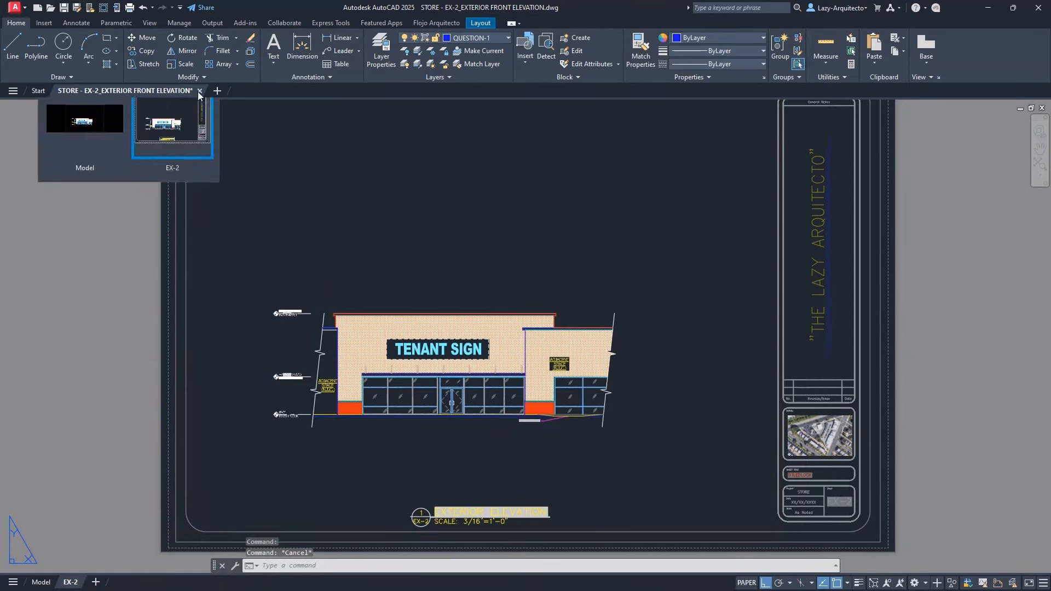
Close the exterior front elevation drawing and open the DRAWING-SCALES DWG from its folder in File Explorer
left_click(199, 91)
left_click(554, 329)
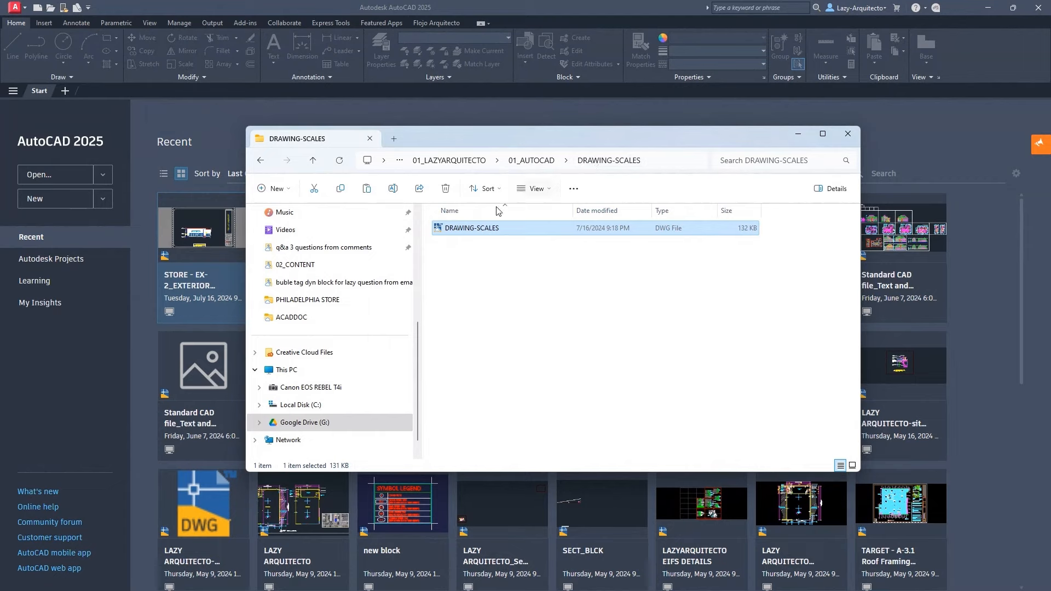
double_click(472, 228)
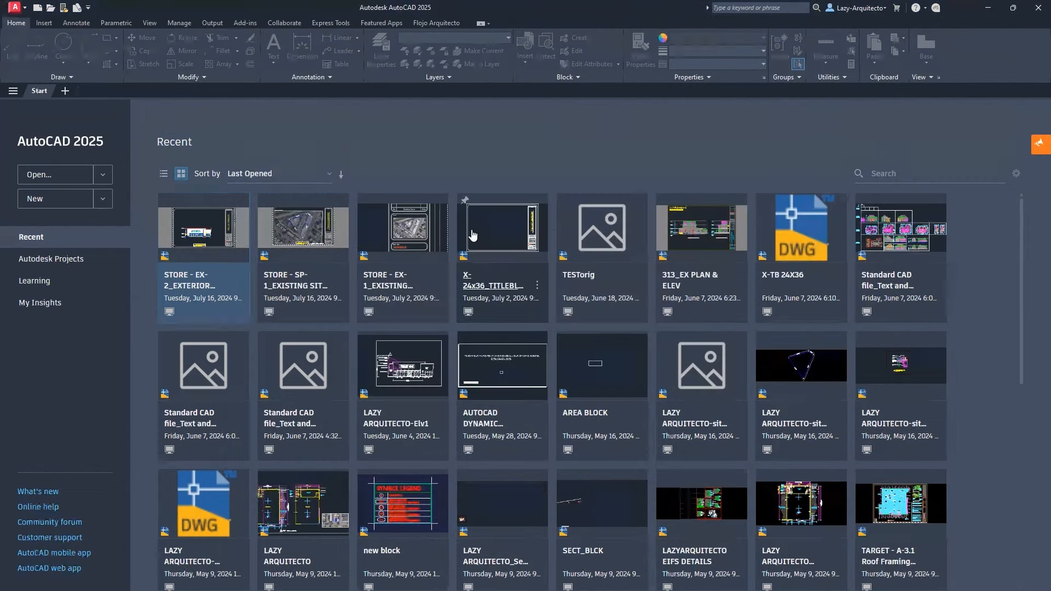
Erase the drawing title, north symbol, area text and title block reference from the SP-1 layout, keeping the viewport
scroll(484, 300, "down", 2)
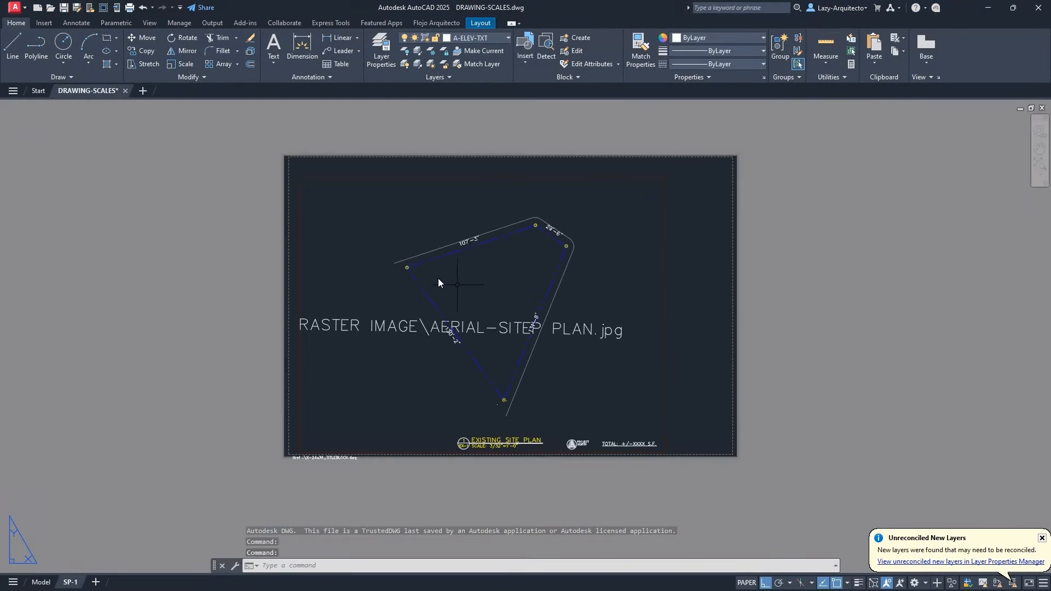
left_click(236, 199)
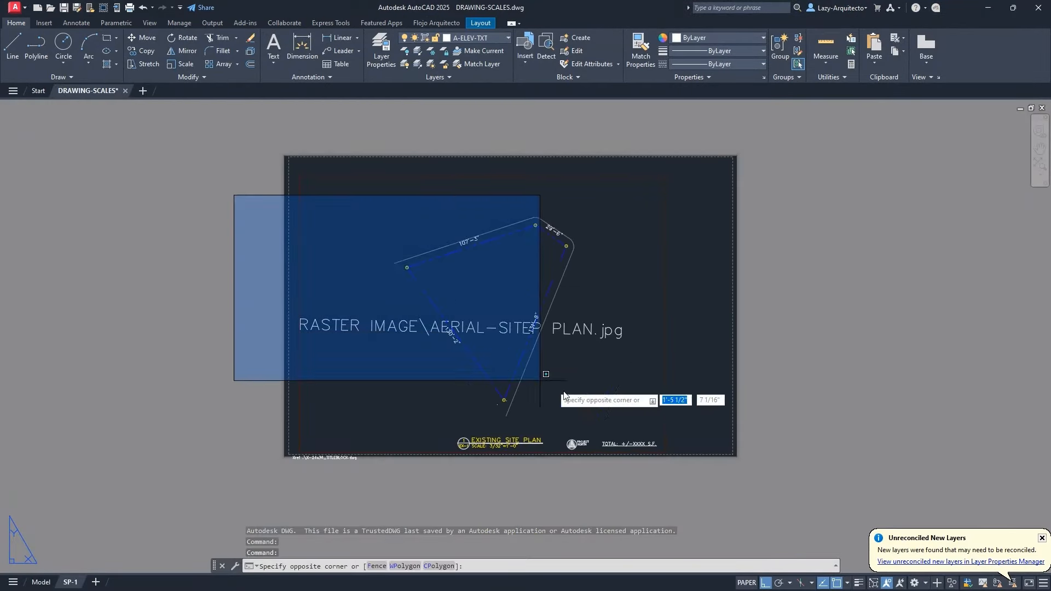
left_click(701, 481)
key("Delete")
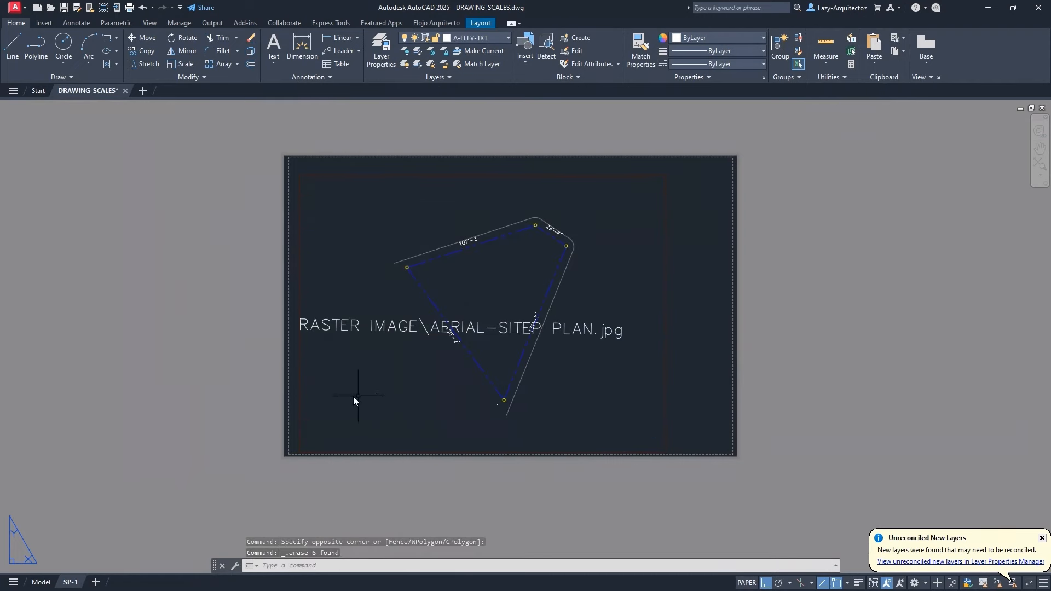
Erase all objects in model space
left_click(41, 582)
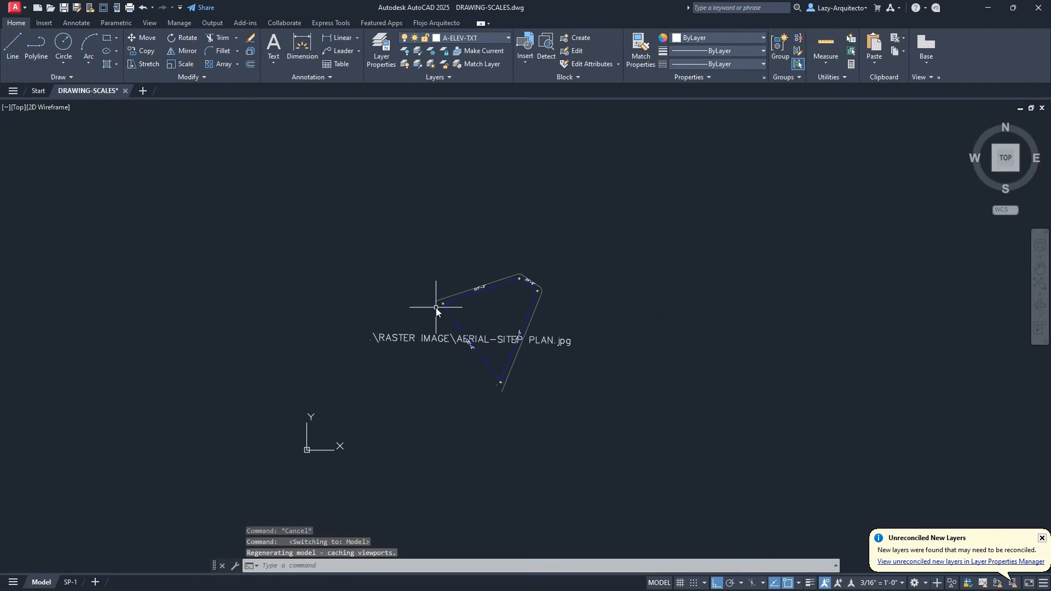
key("ctrl+a")
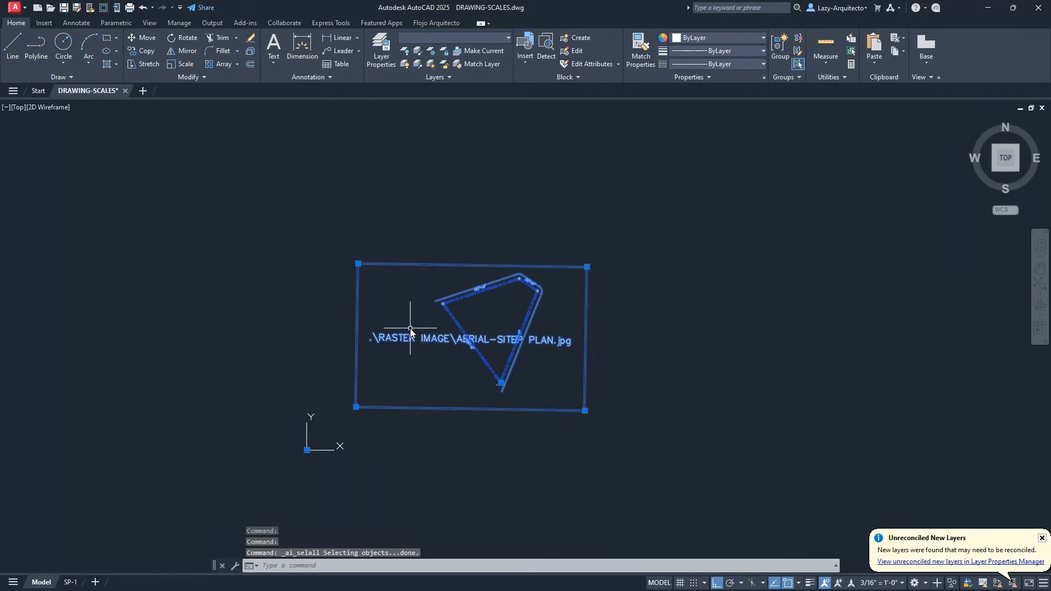
key("Delete")
Detach the AERIAL, AERIAL-SITEP PLAN and X-24x36_TITLEBLOCK external references from the drawing
type("XR")
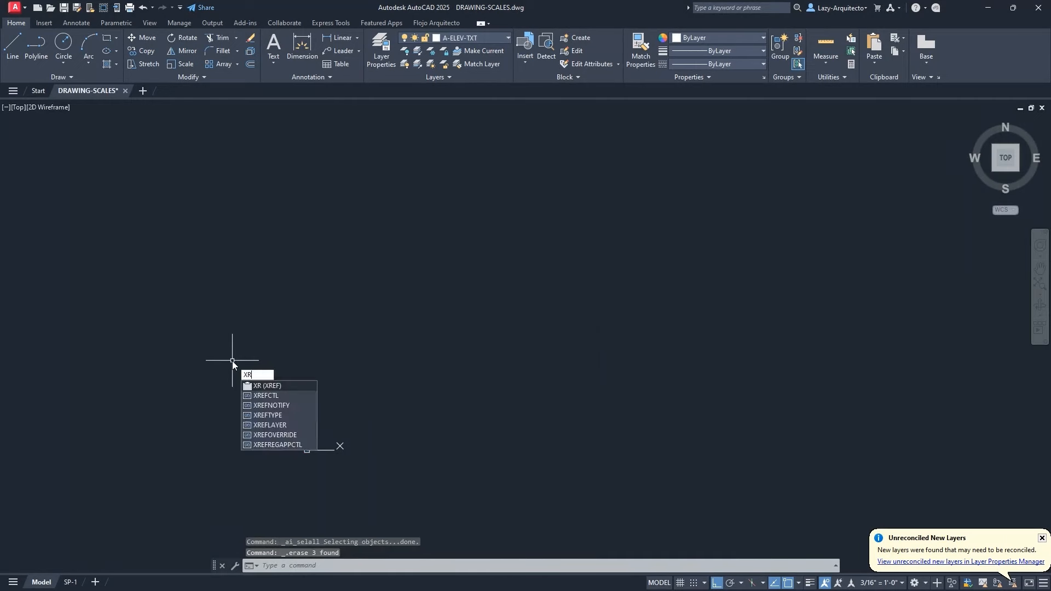
key("Return")
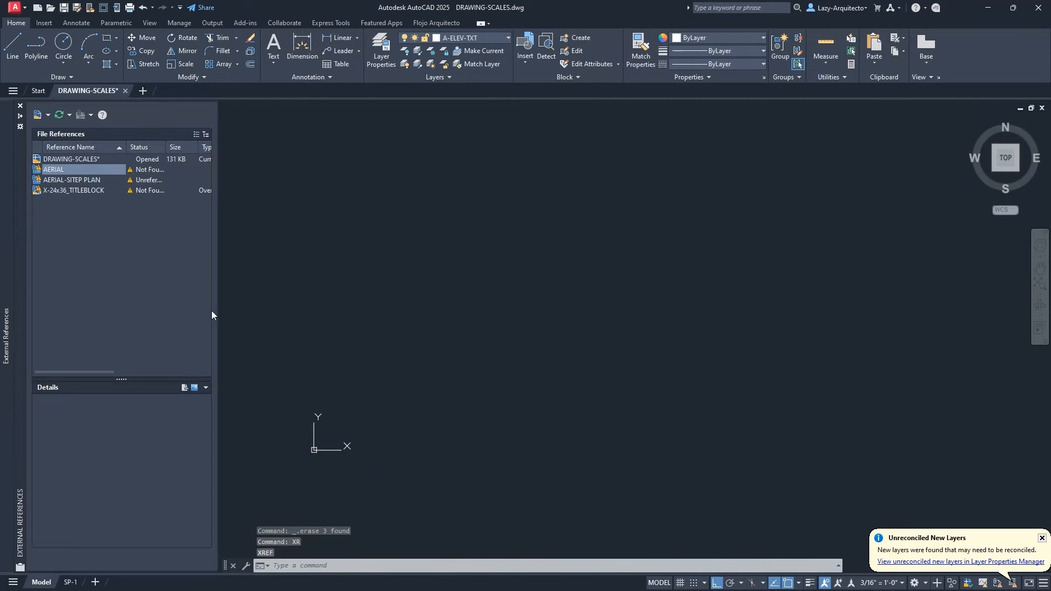
left_click(87, 190)
left_click(78, 169, "shift")
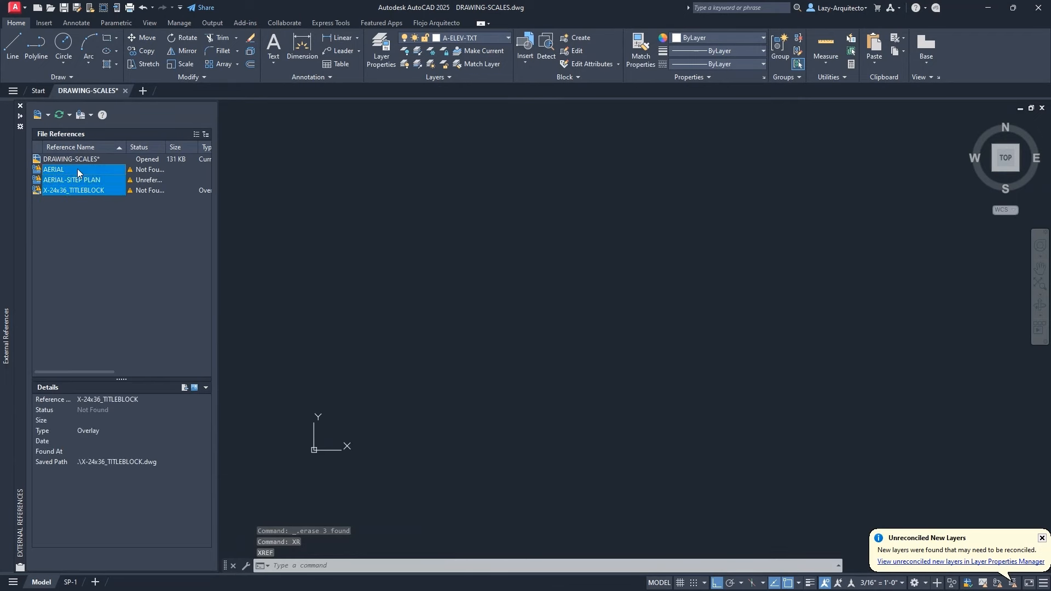
right_click(77, 169)
left_click(119, 244)
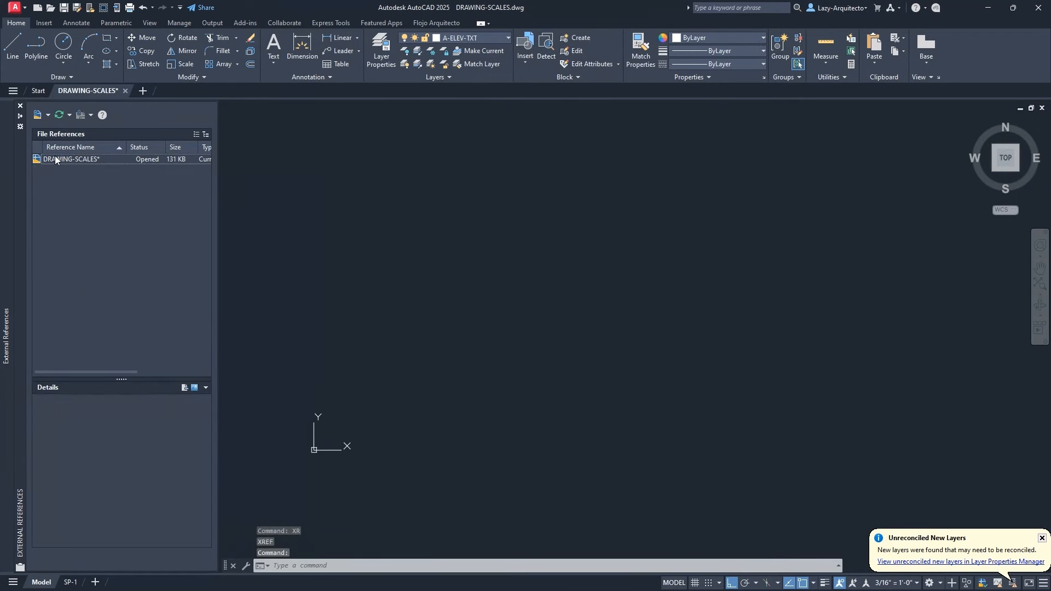
left_click(20, 106)
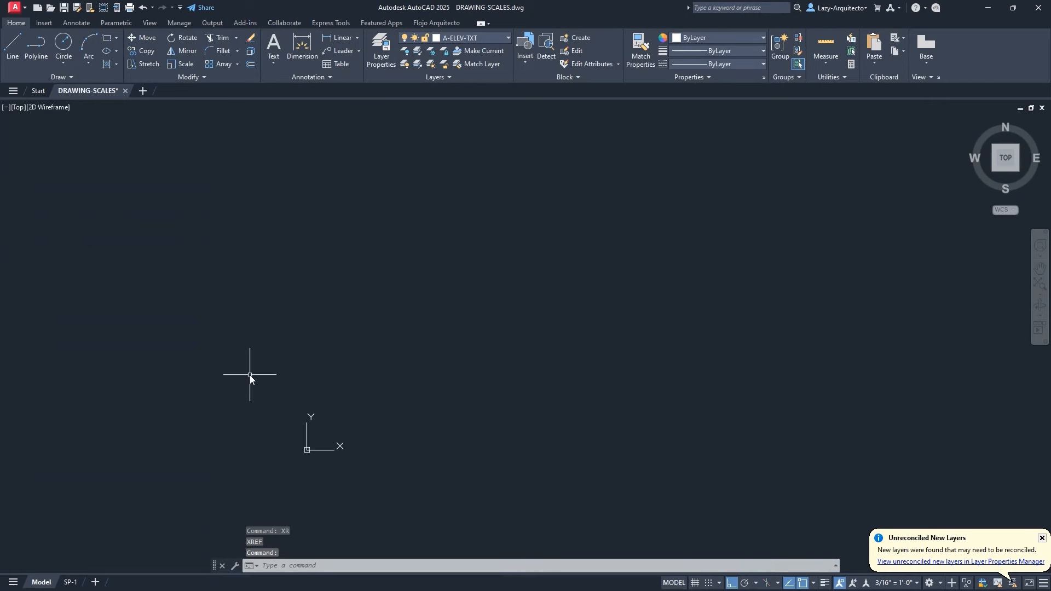
Return to the SP-1 layout and purge all unused items with -PURGE, without verifying each name
middle_click(417, 358)
middle_click(416, 358)
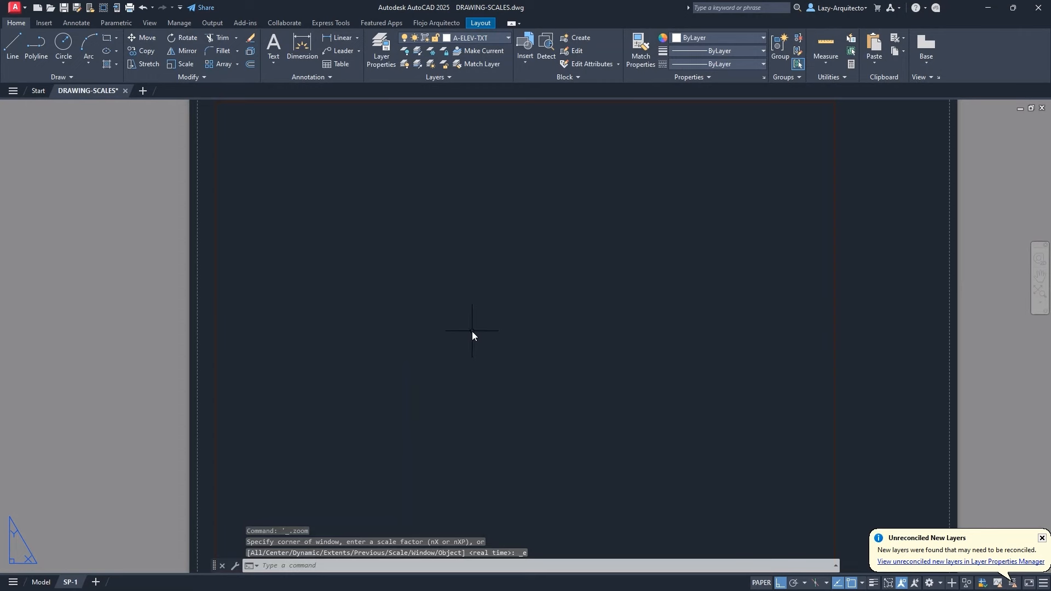
type("-PU")
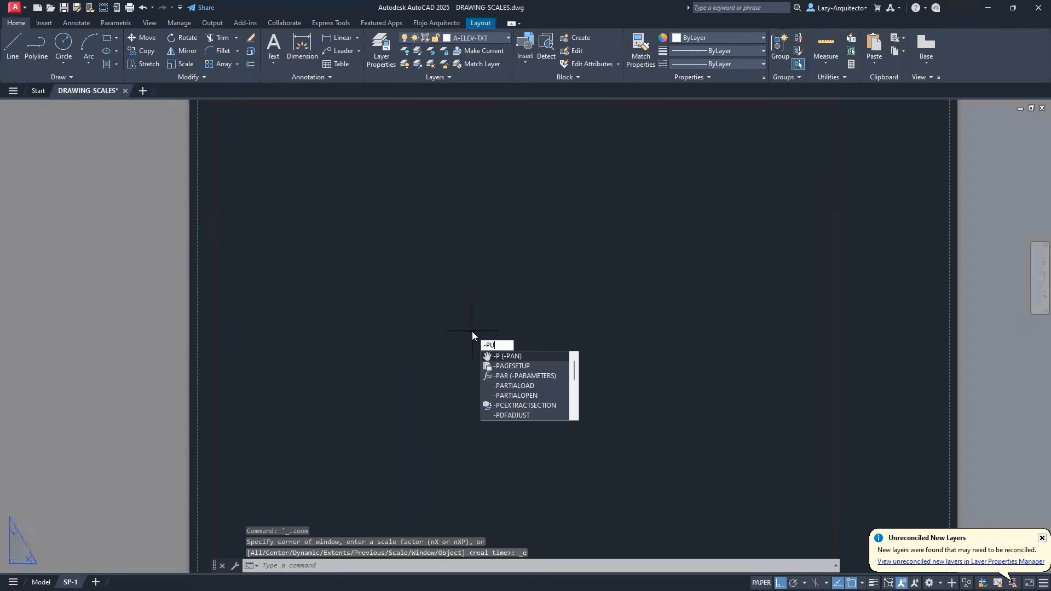
type("RGE")
key("Return")
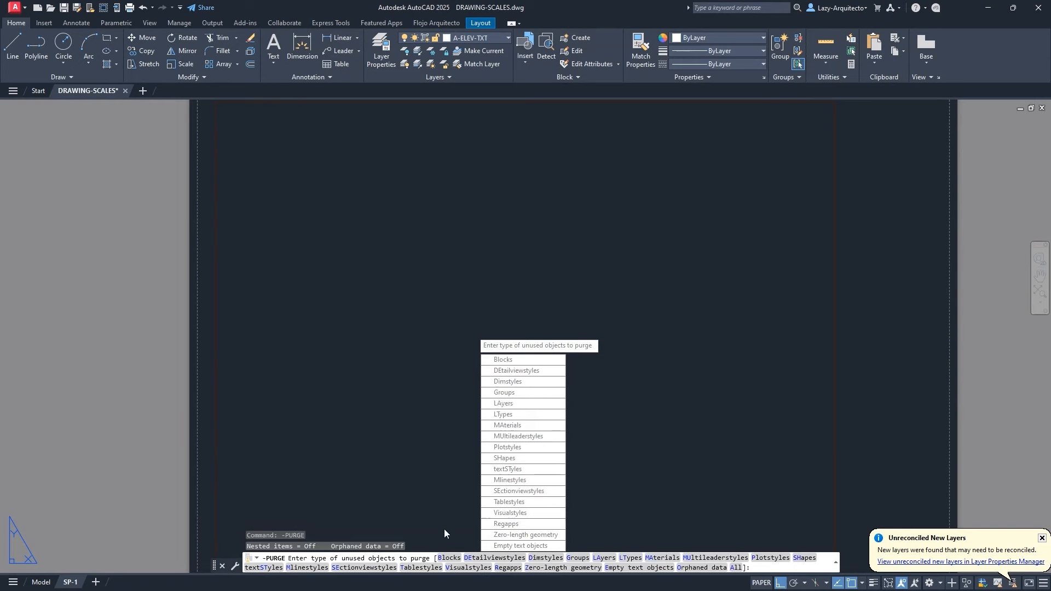
left_click(735, 568)
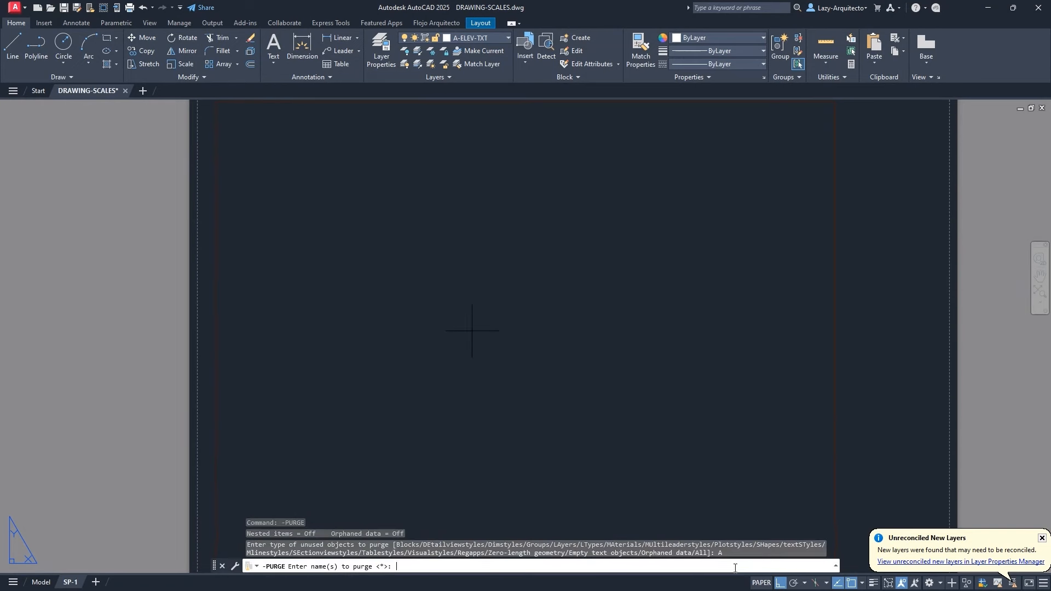
key("Return")
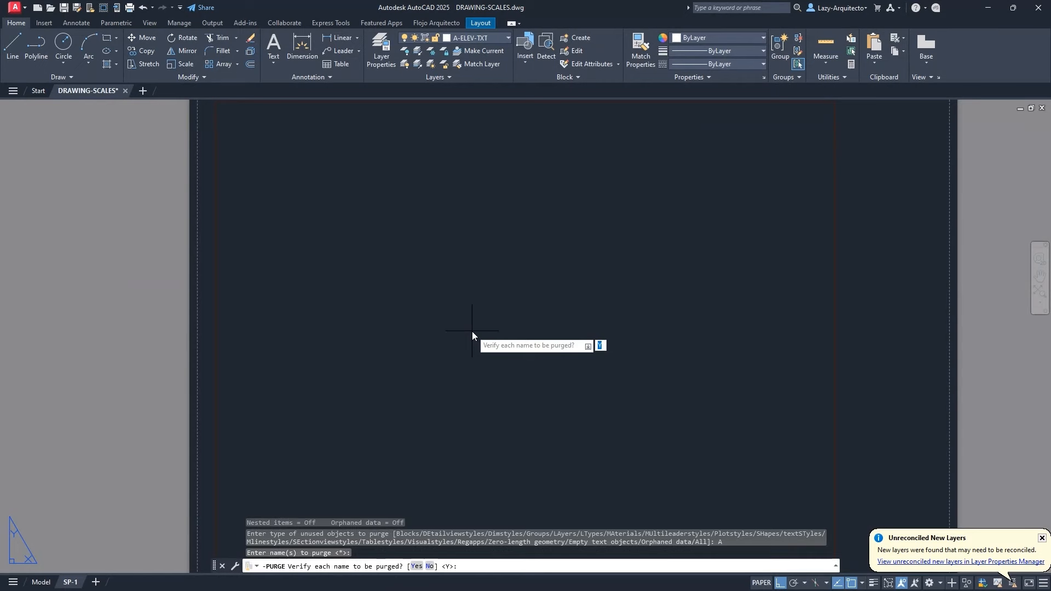
type("N")
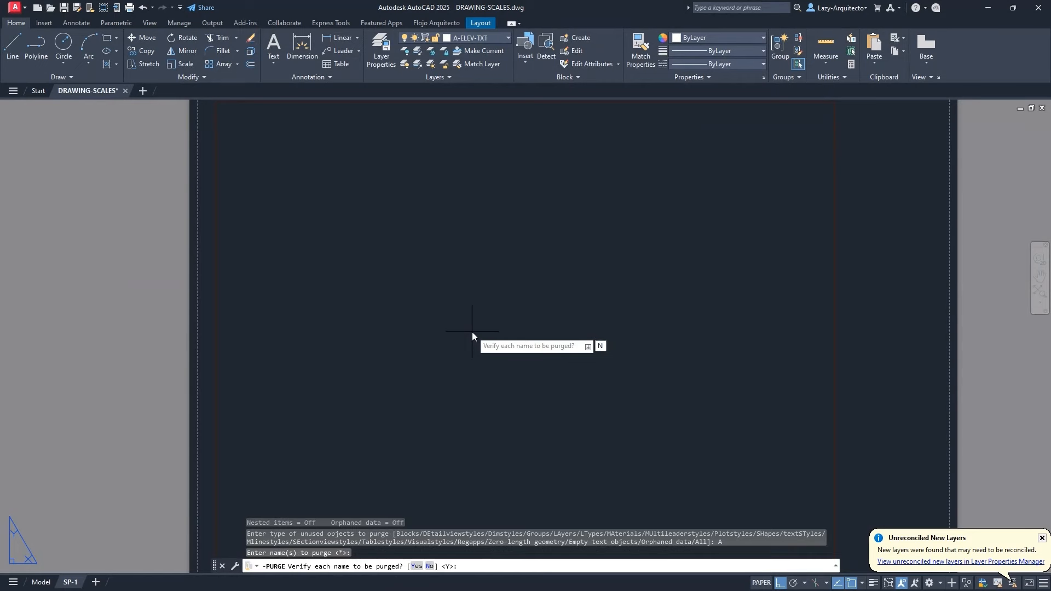
key("Return")
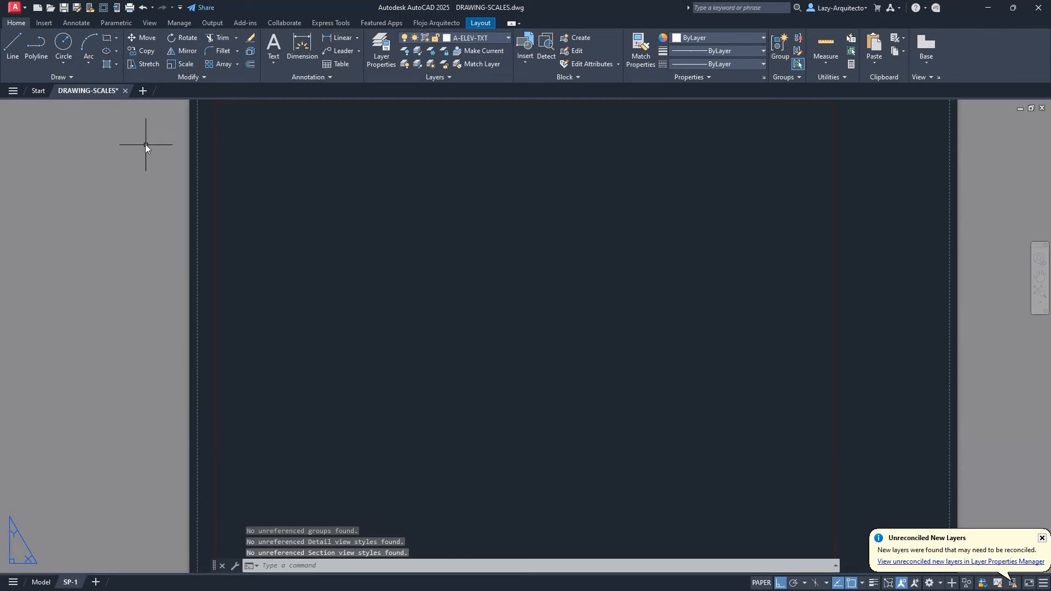
Open the file location of DRAWING-SCALES in File Explorer to check the file, and save the drawing in AutoCAD
right_click(96, 91)
left_click(141, 258)
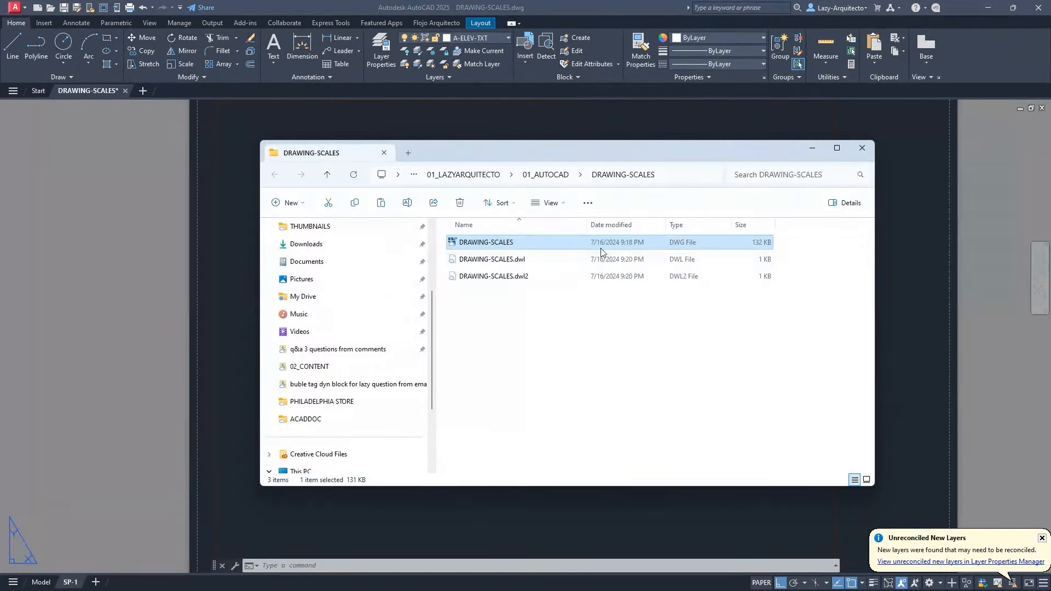
left_click(204, 245)
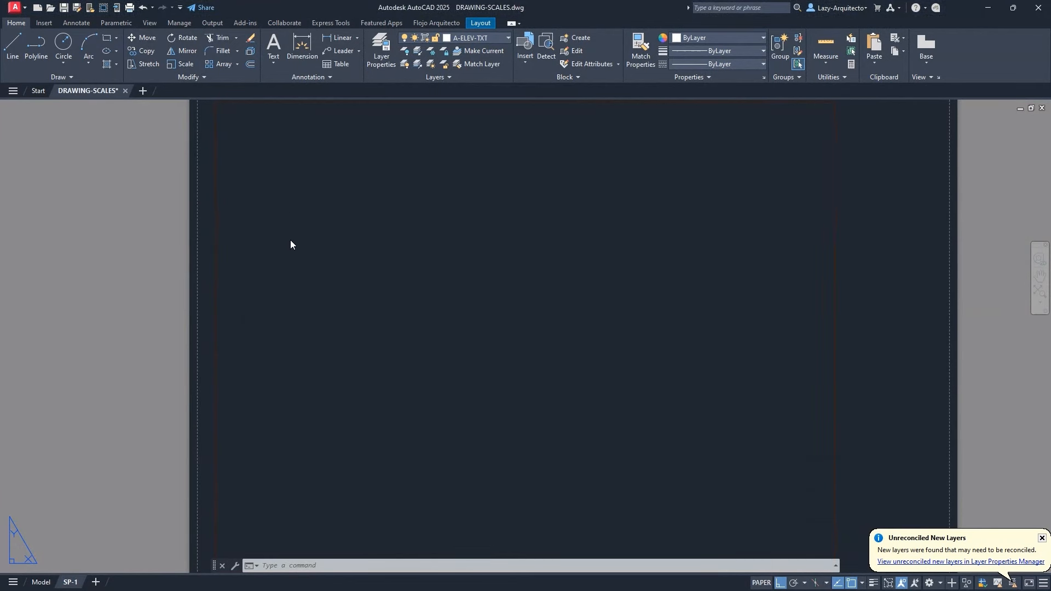
key("ctrl+s")
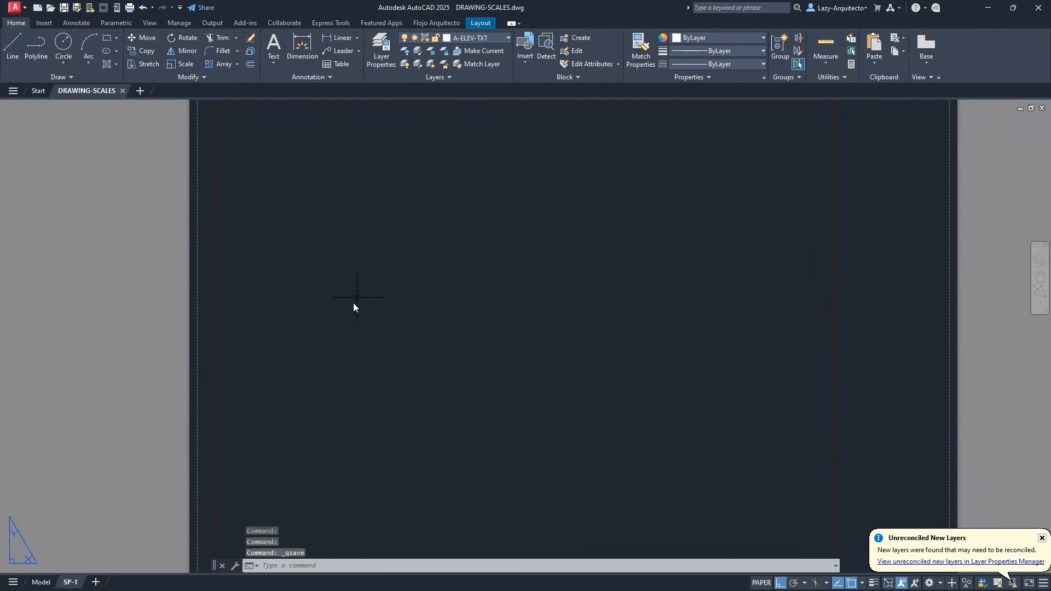
Look through the scale list of the viewport on the SP-1 layout without changing its scale
left_click(215, 353)
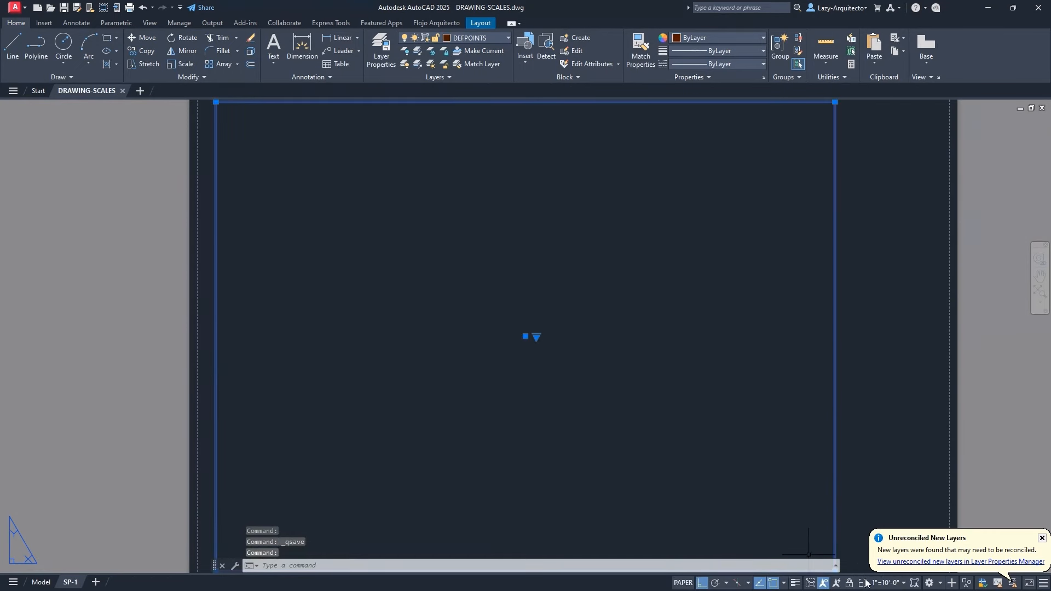
left_click(882, 583)
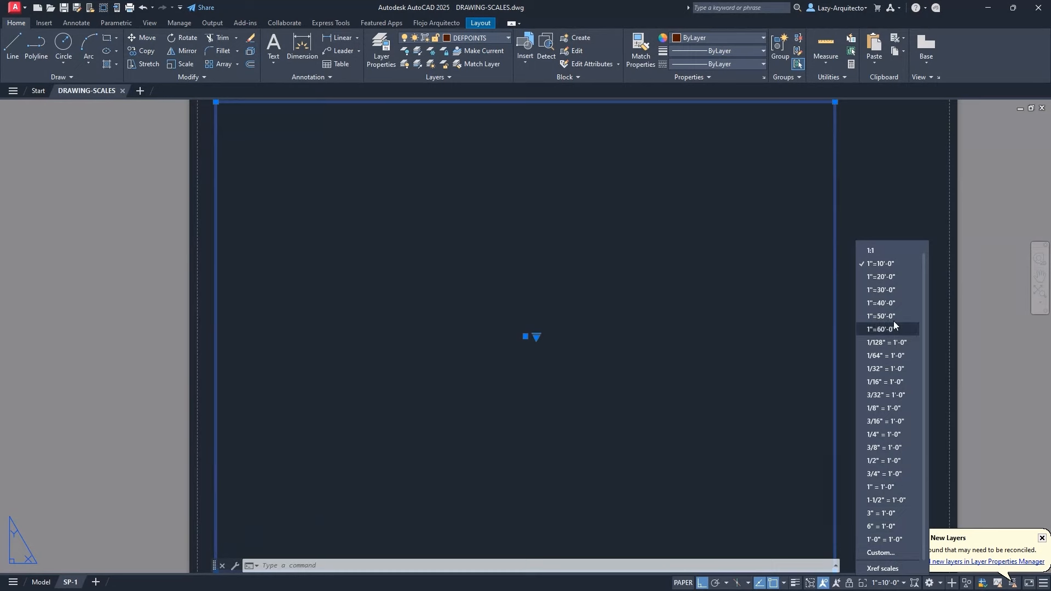
left_click(857, 224)
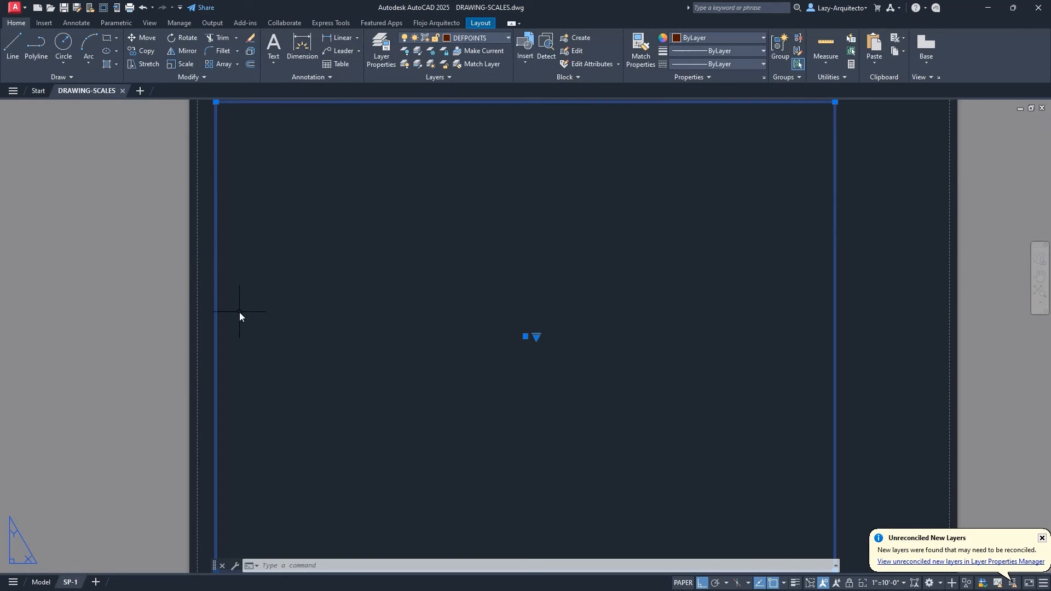
key("Escape")
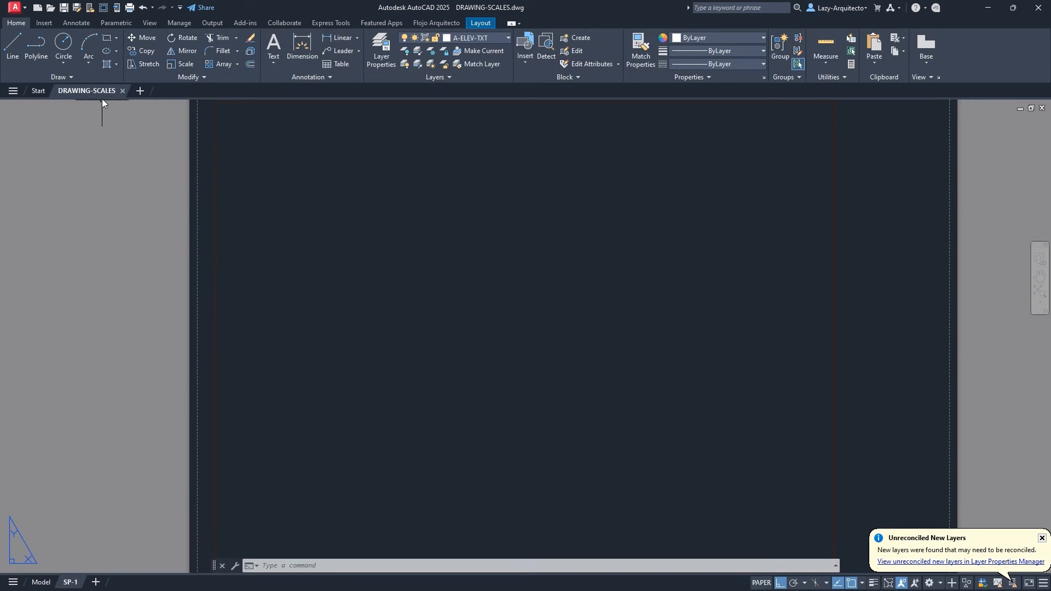
Show the Tool Palettes, widen them slightly, and dismiss the unreconciled layers notification
mouse_move(122, 90)
middle_click_drag(691, 344, 677, 343)
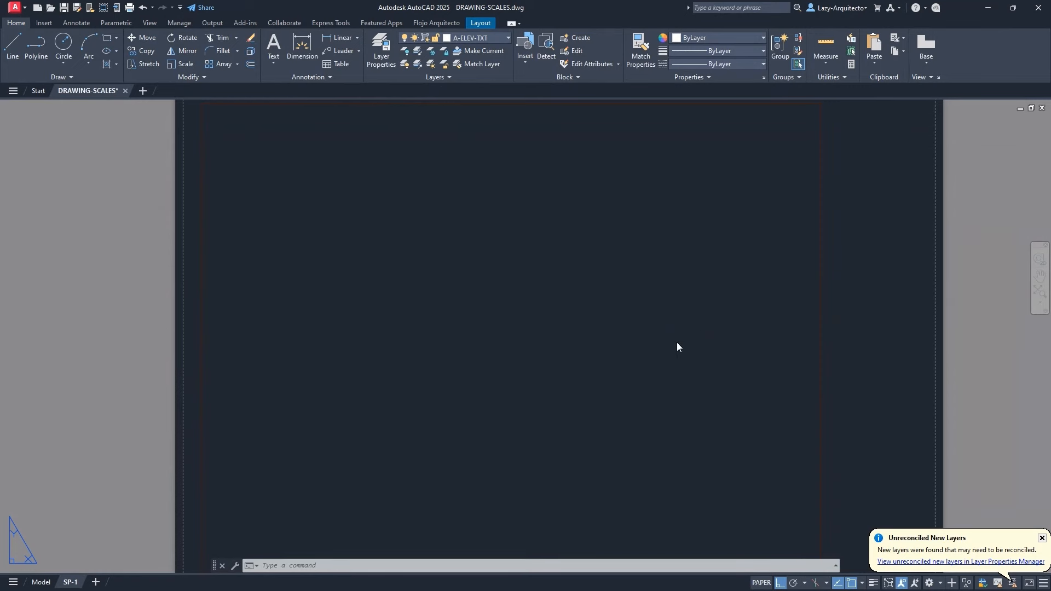
key("ctrl+3")
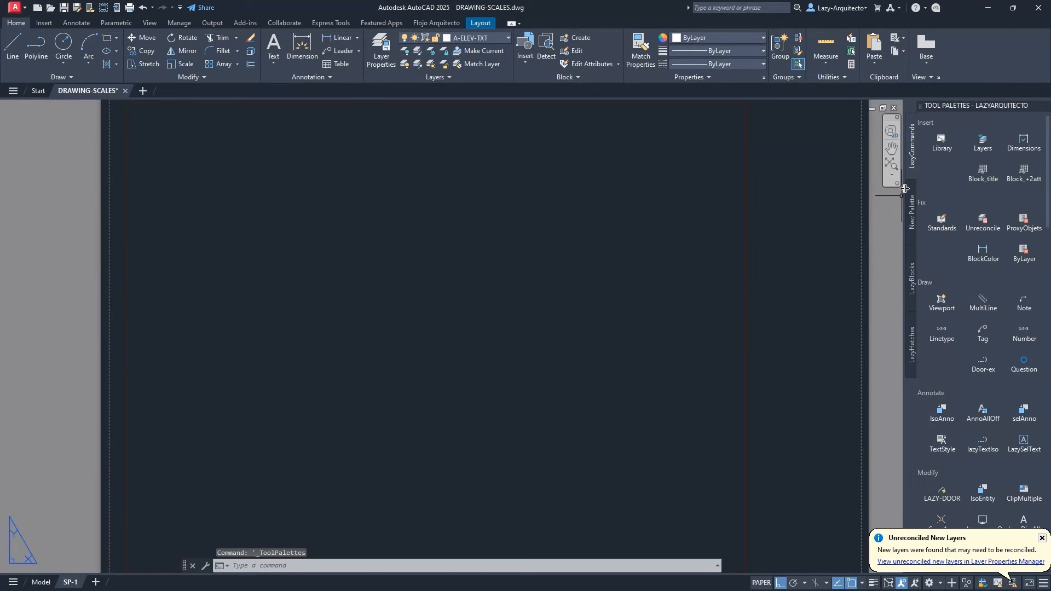
left_click_drag(905, 188, 896, 188)
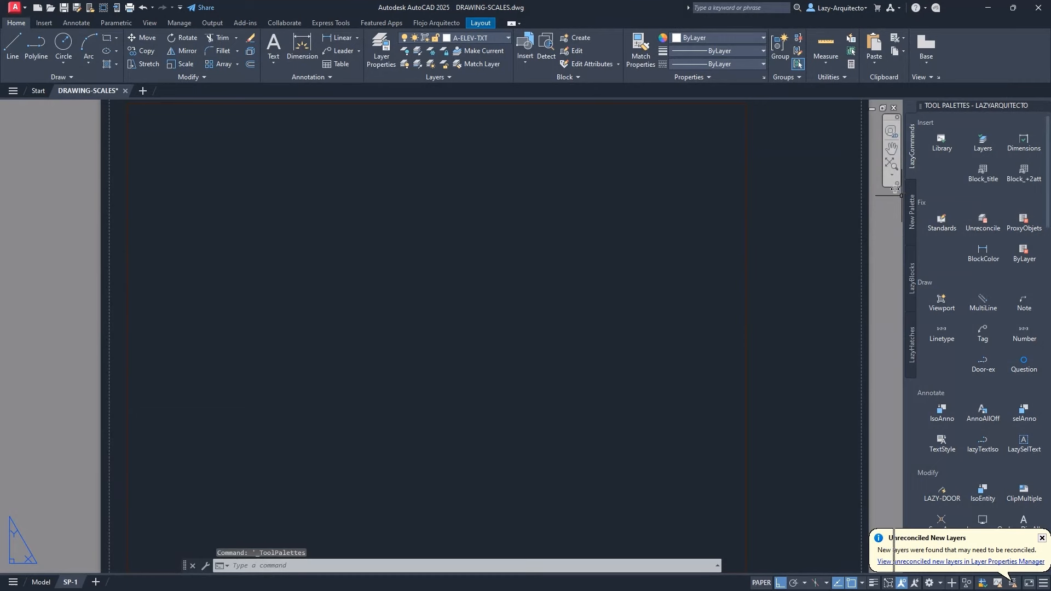
left_click(1042, 538)
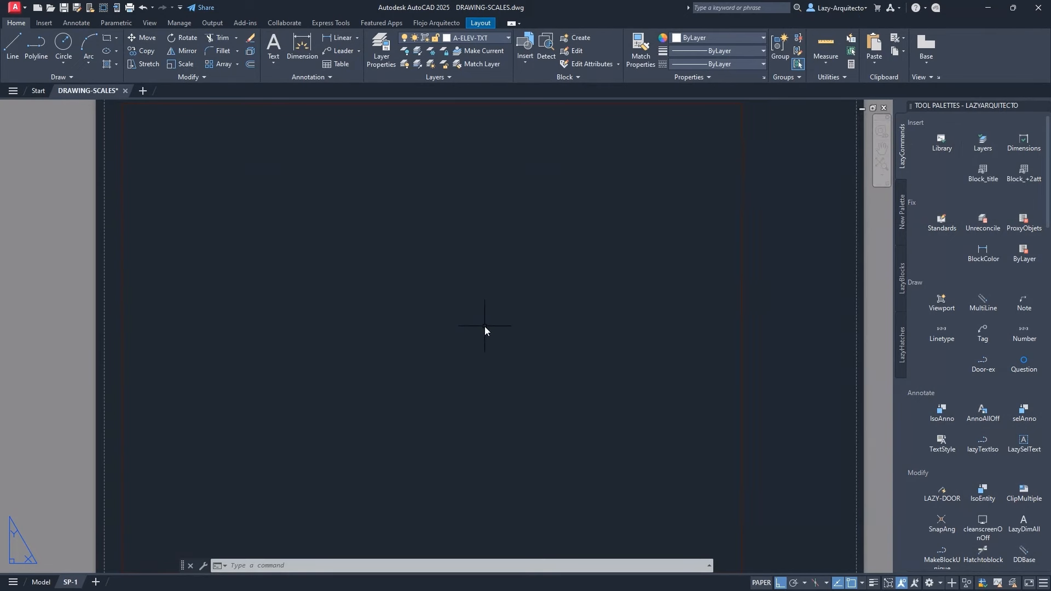
Open the Command Macros palette with COMMANDMACROS, look at its saved macros, and close it
type("COMMA")
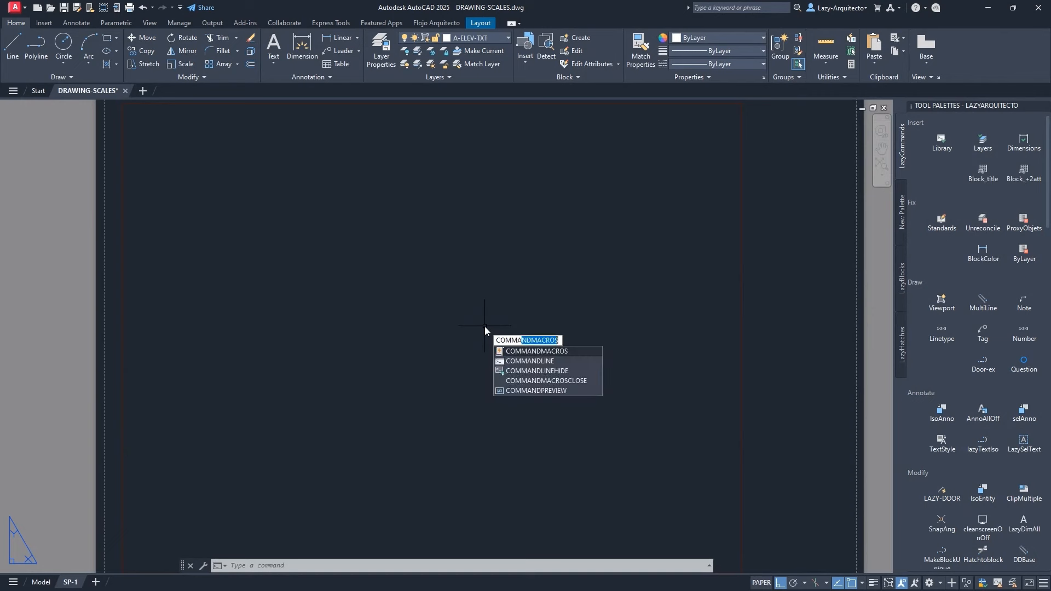
type("N")
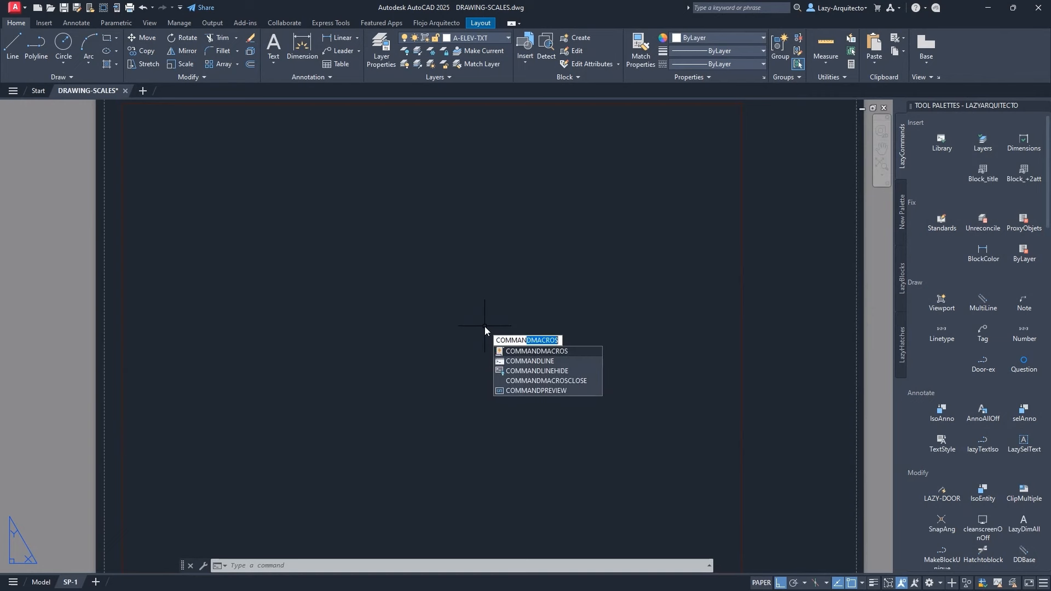
left_click(562, 357)
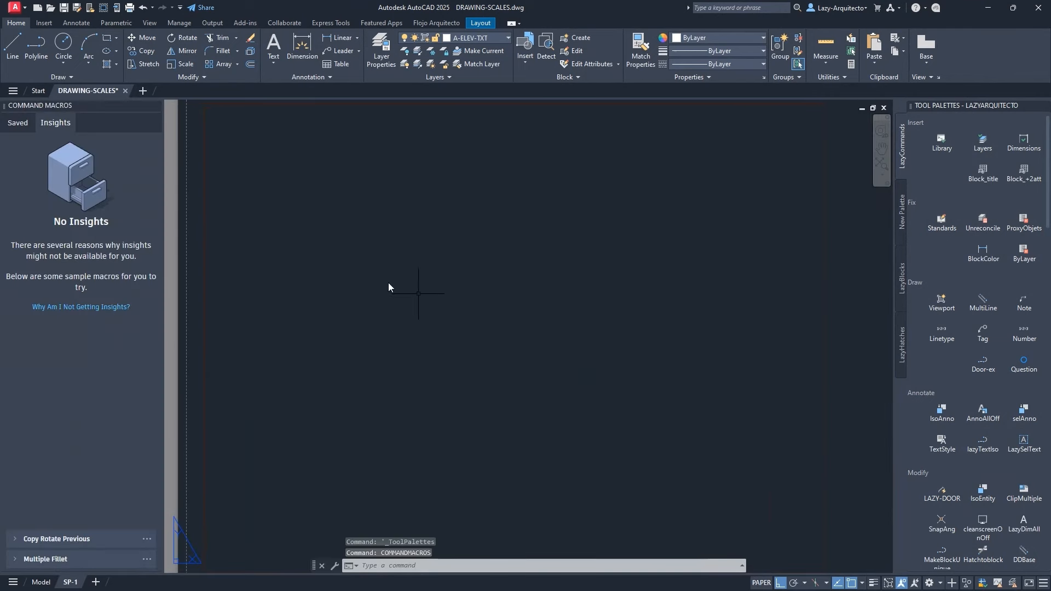
left_click(19, 123)
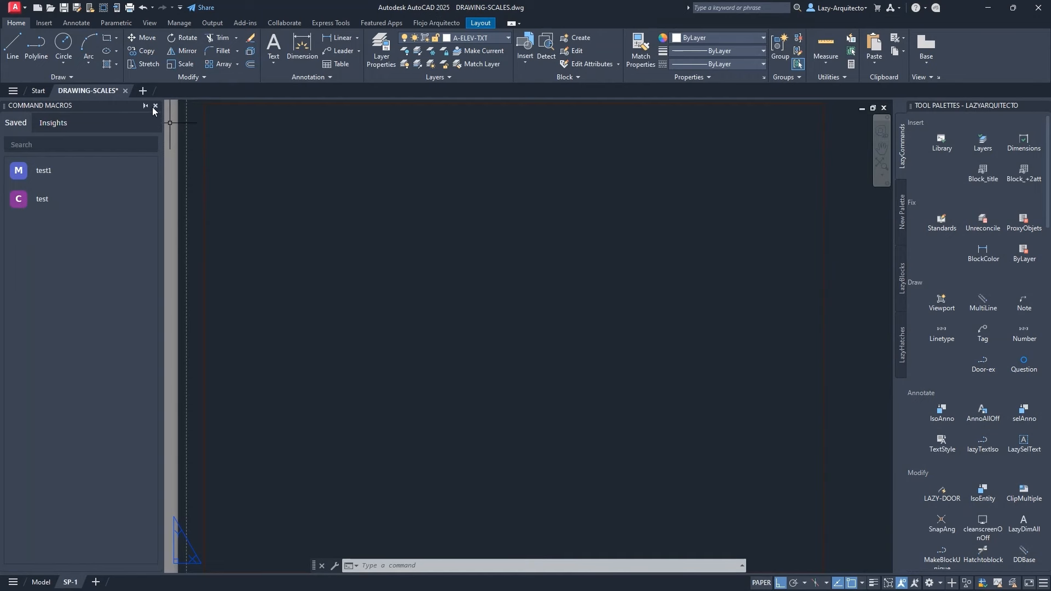
left_click(155, 105)
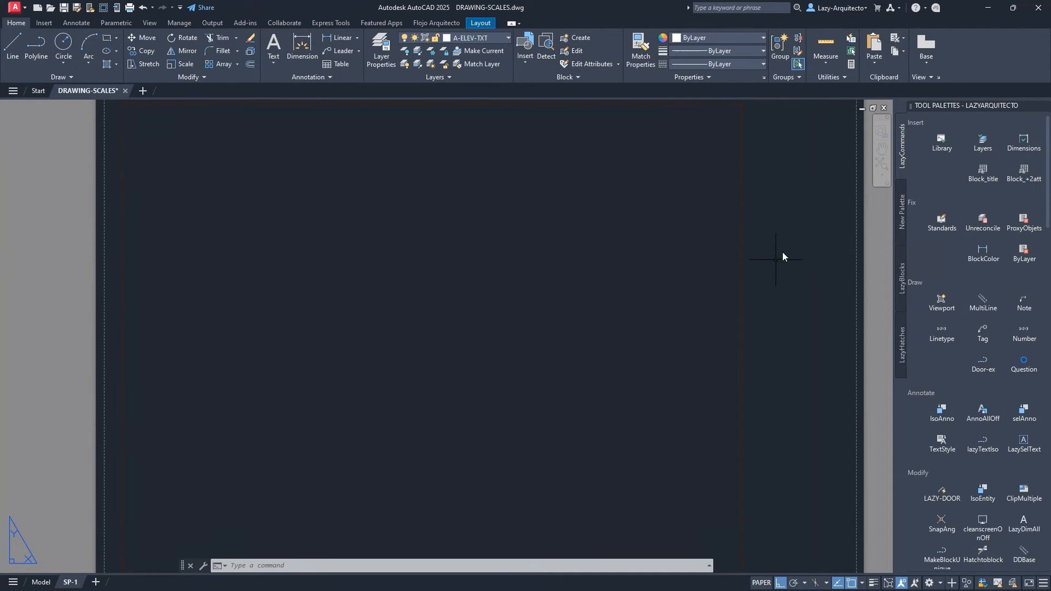
Draw a small rectangle on the SP-1 sheet and add it as a tool to the empty New Palette
left_click(905, 206)
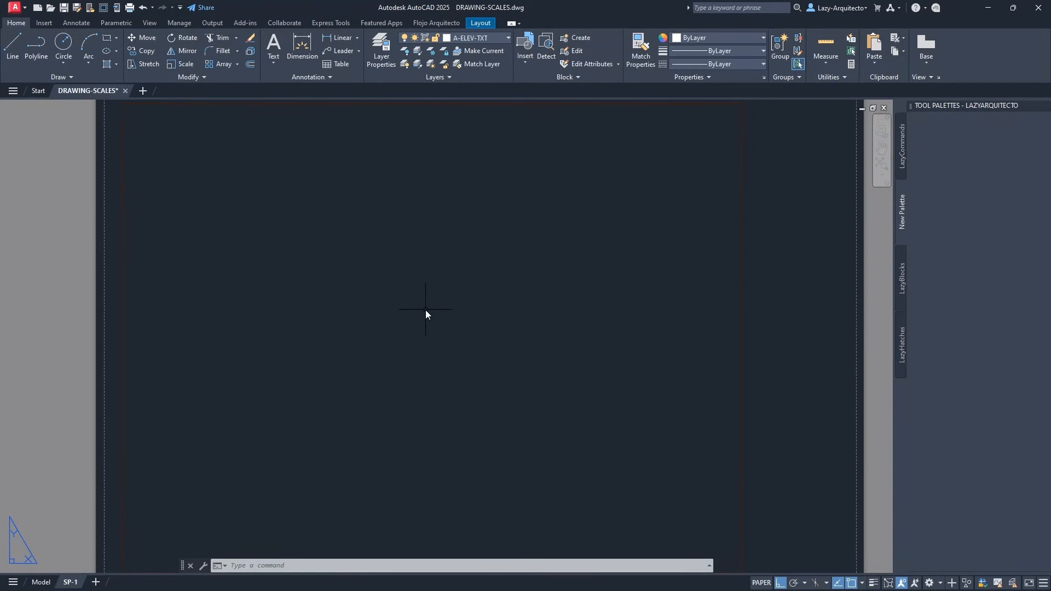
type("REC")
key("Return")
left_click(449, 272)
left_click(464, 285)
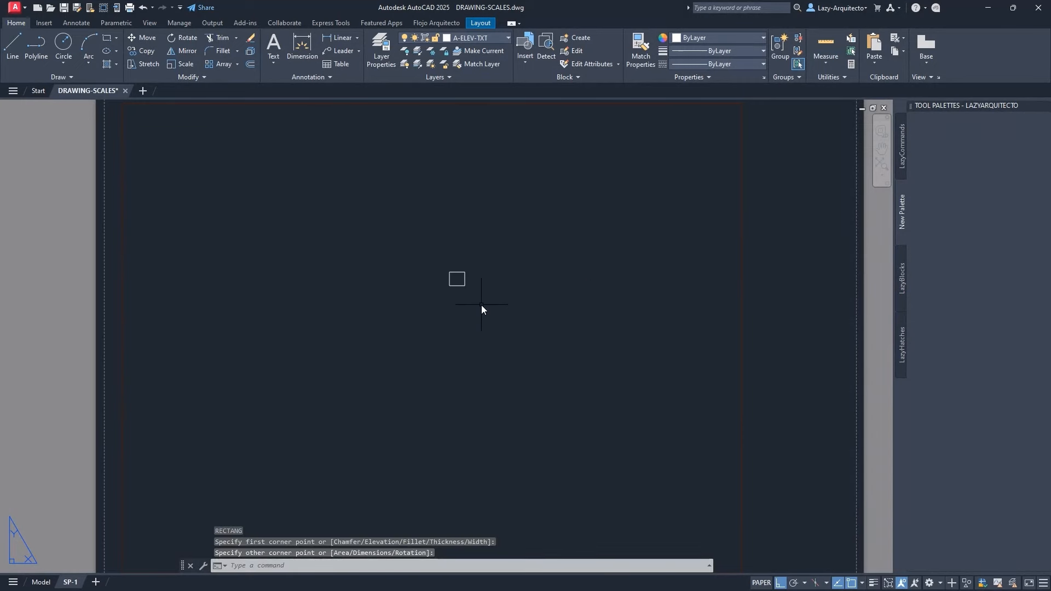
left_click(449, 281)
scroll(447, 279, "up", 4)
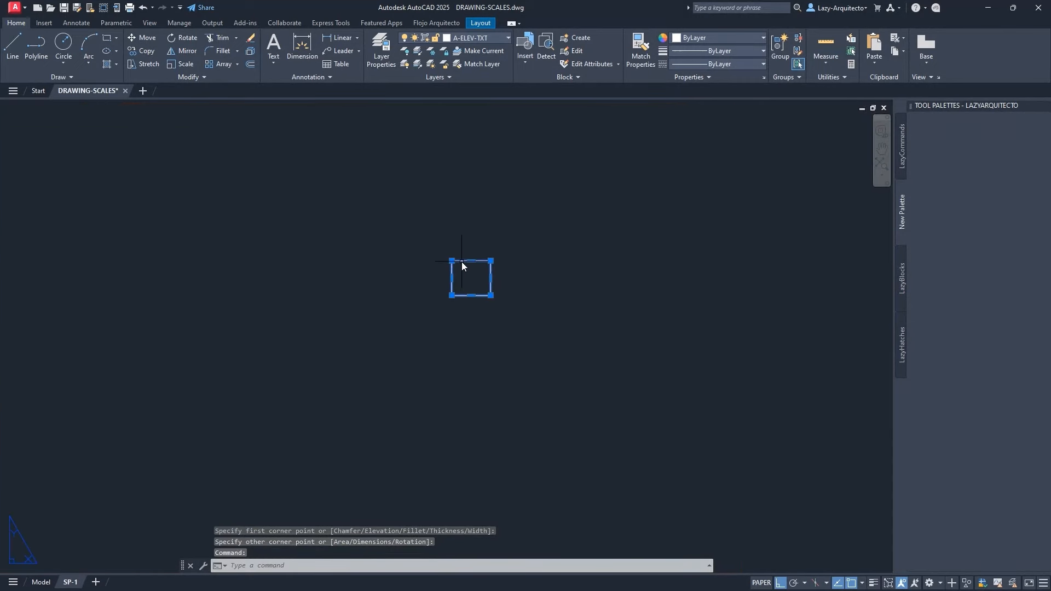
mouse_move(462, 262)
left_mouse_down()
mouse_move(485, 274)
mouse_move(651, 275)
mouse_move(889, 194)
mouse_move(950, 156)
left_mouse_up()
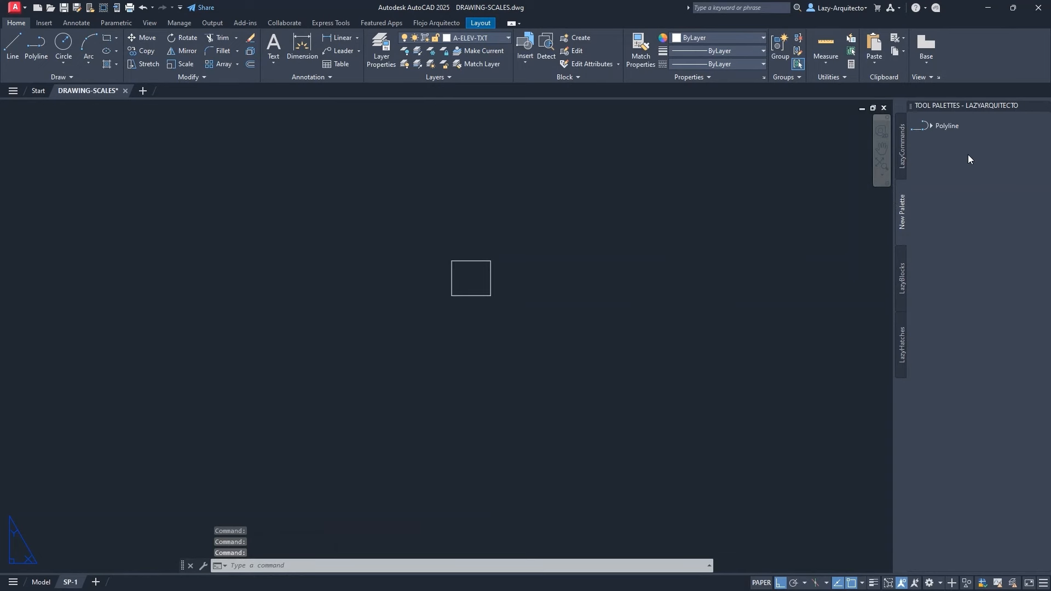
Erase the small rectangle from the SP-1 layout
left_click(495, 325)
left_click(428, 275)
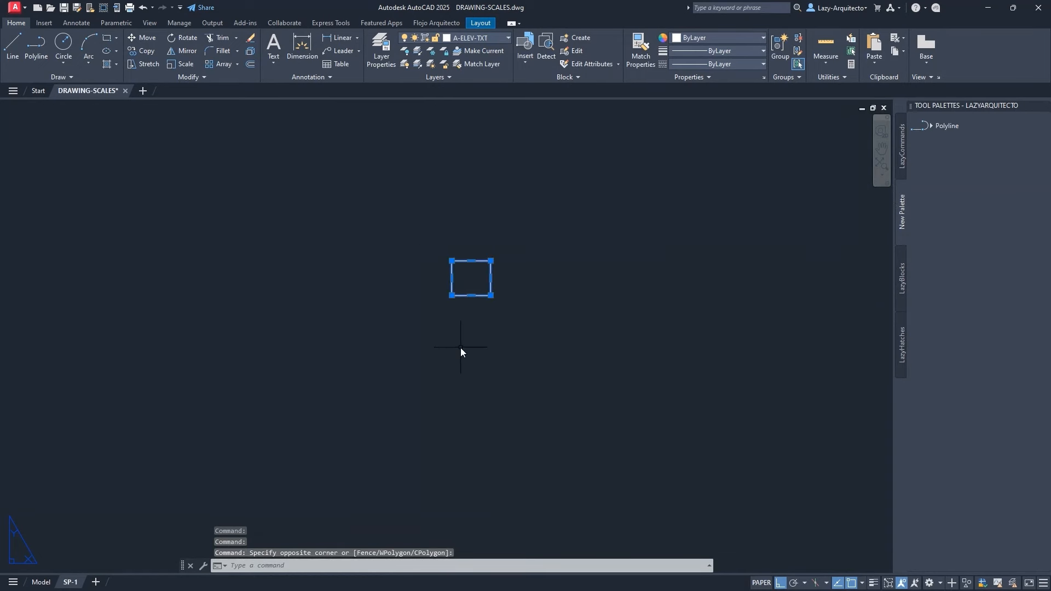
key("Delete")
scroll(461, 347, "down", 5)
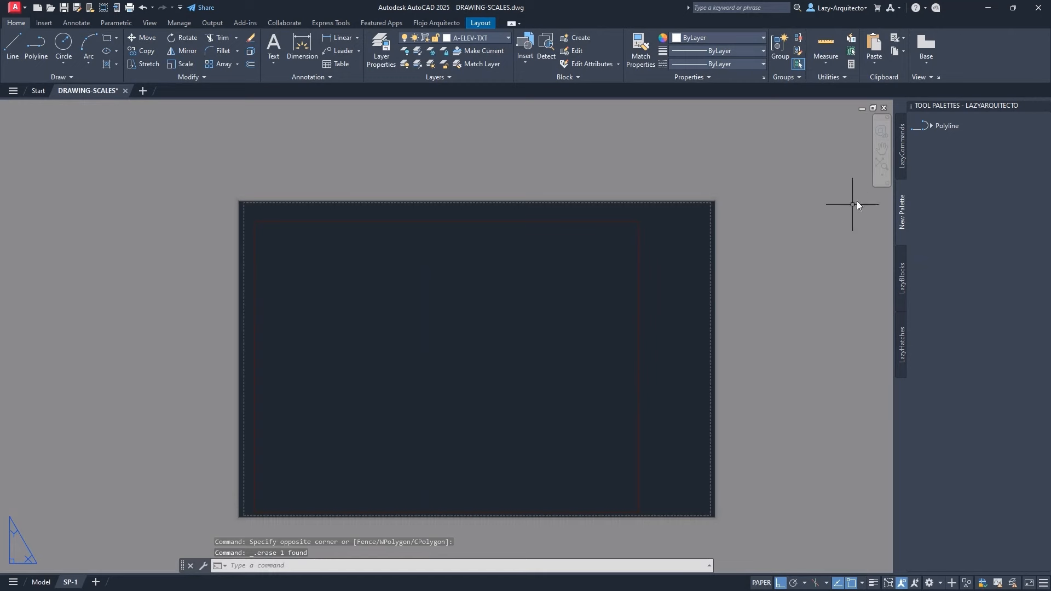
In the Polyline tool's properties, set the name to LazyScales and the description to "this command will create drawing scales quickly."
right_click(941, 127)
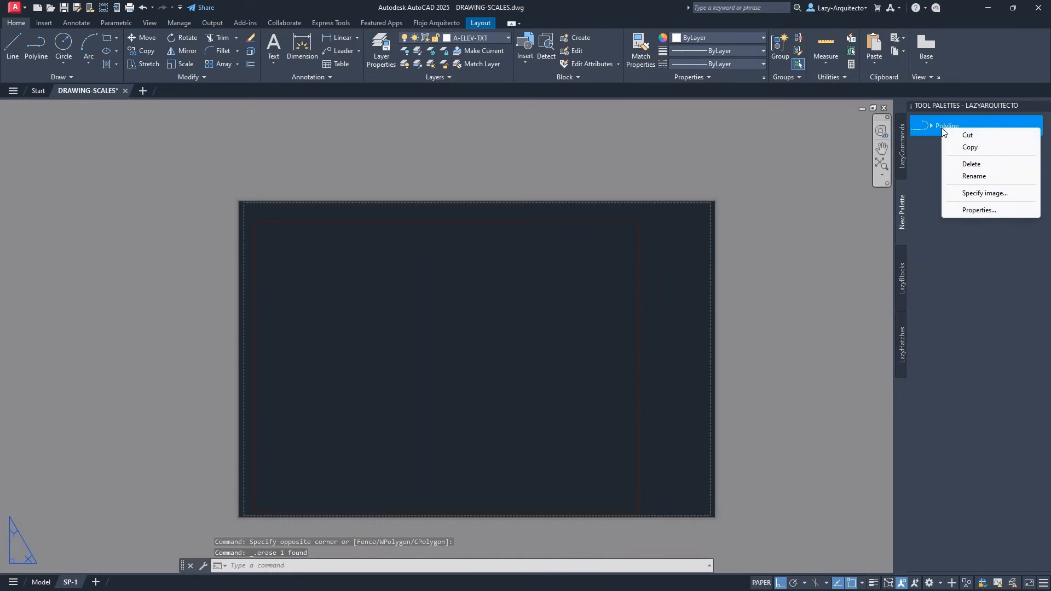
left_click(967, 212)
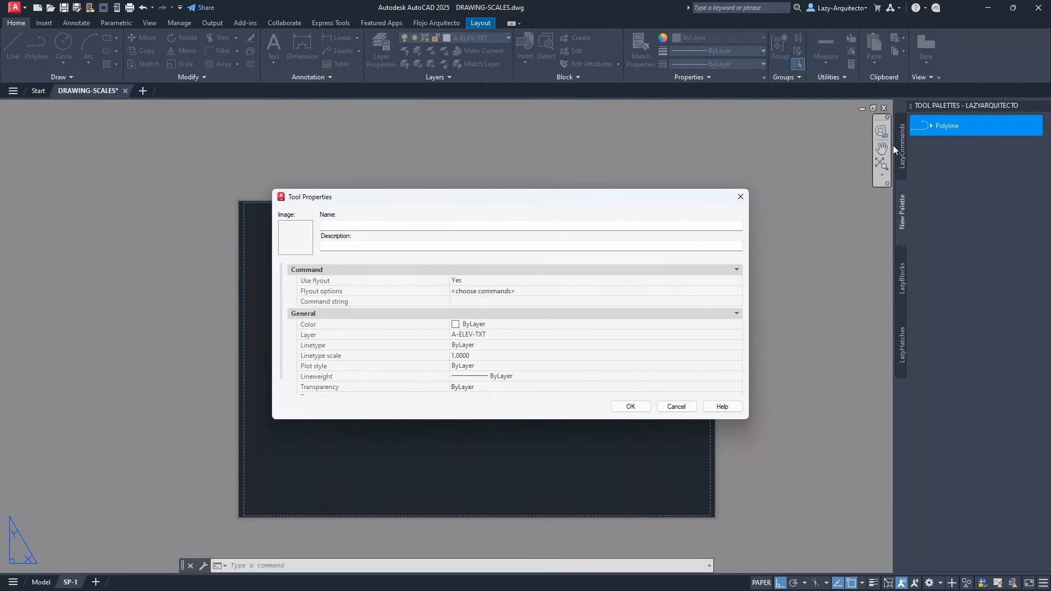
left_click(344, 226)
type("Scales")
left_click(356, 247)
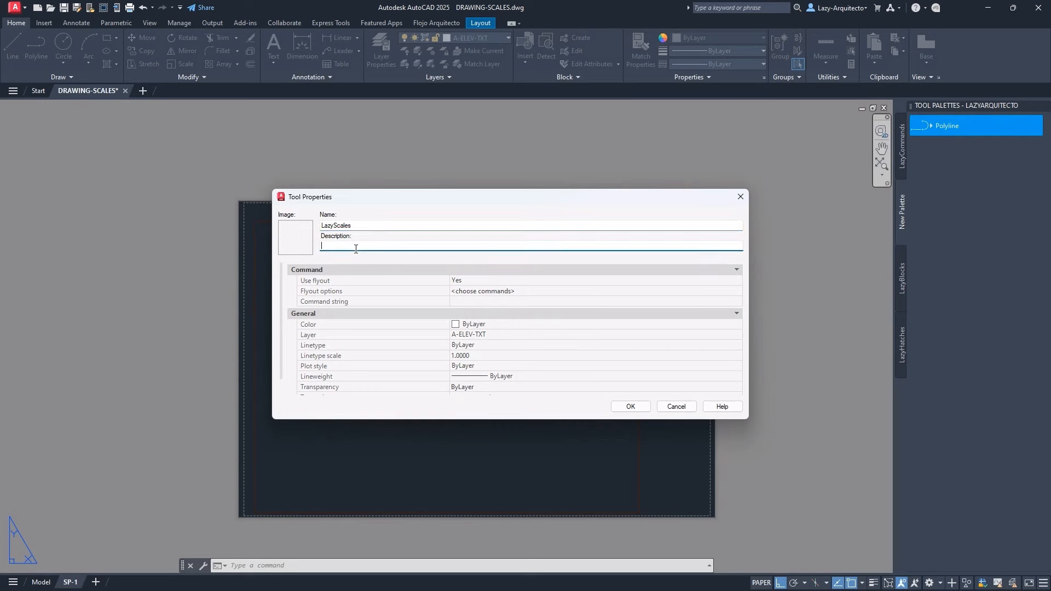
type("this command will create drawing scales quickly.")
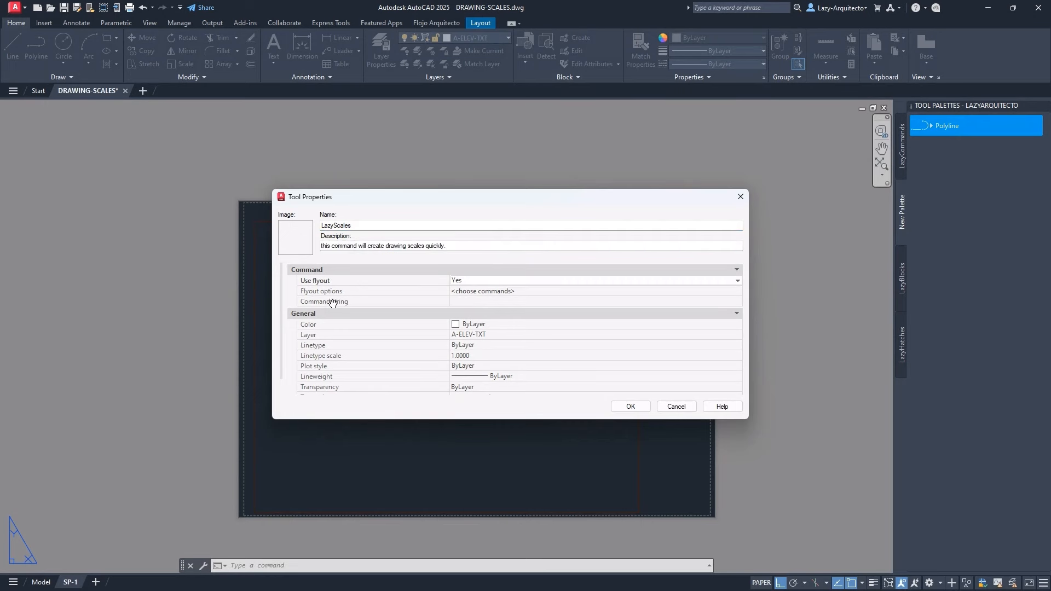
Set the LazyScales tool's Use flyout option to No
left_click(333, 301)
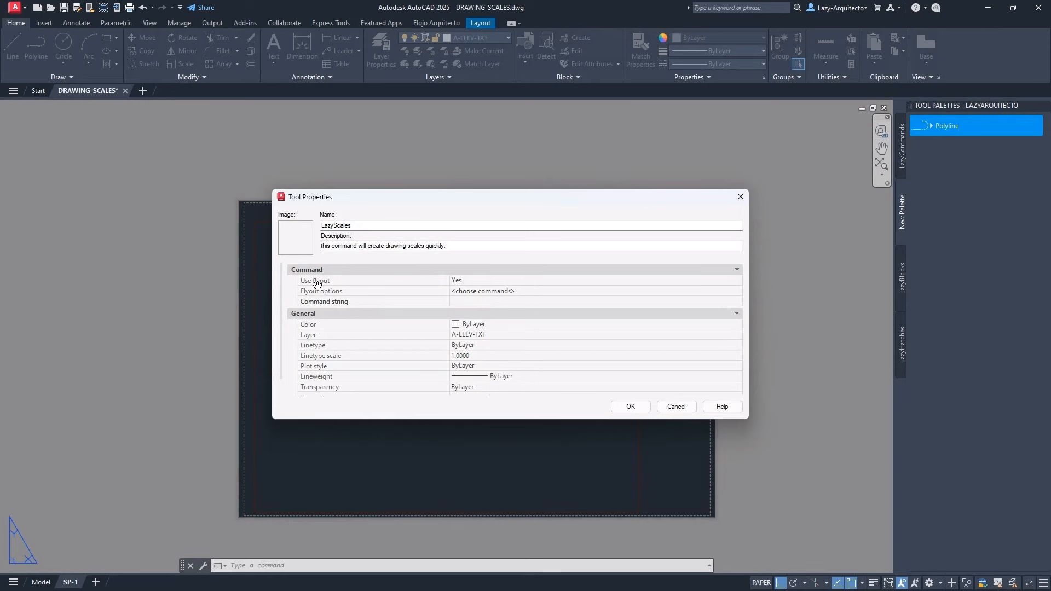
left_click(512, 280)
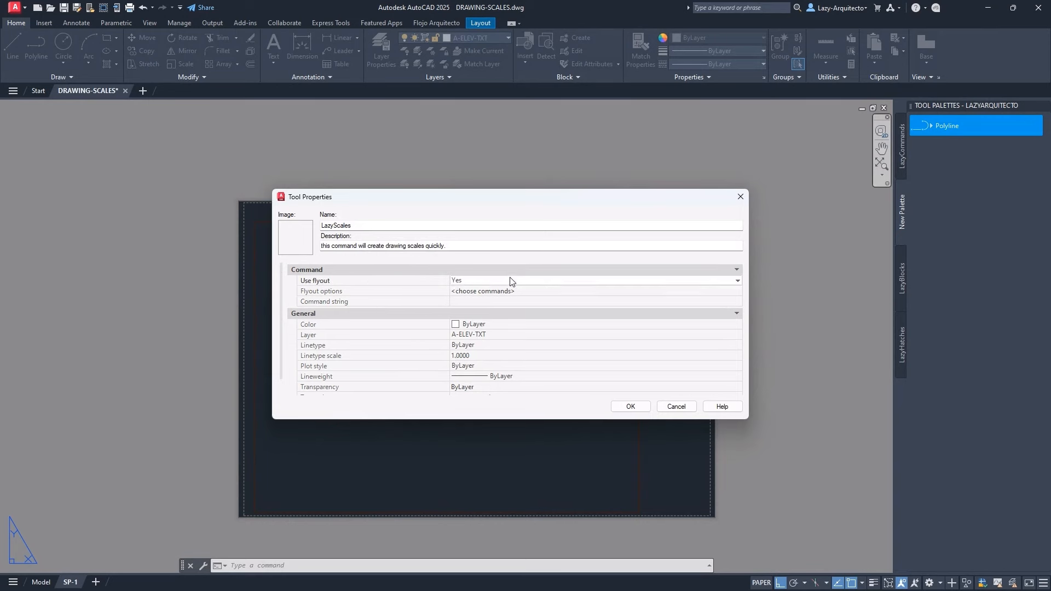
left_click(509, 281)
left_click(469, 302)
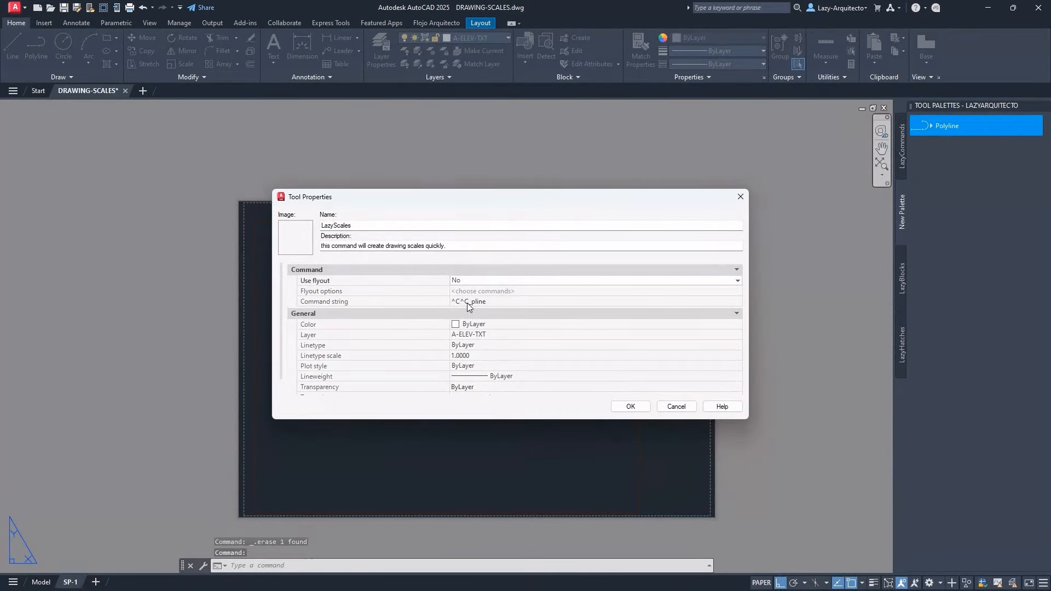
Replace the pline command in the LazyScales tool's command string so that it reads ^C^C_-insert
left_click(468, 302)
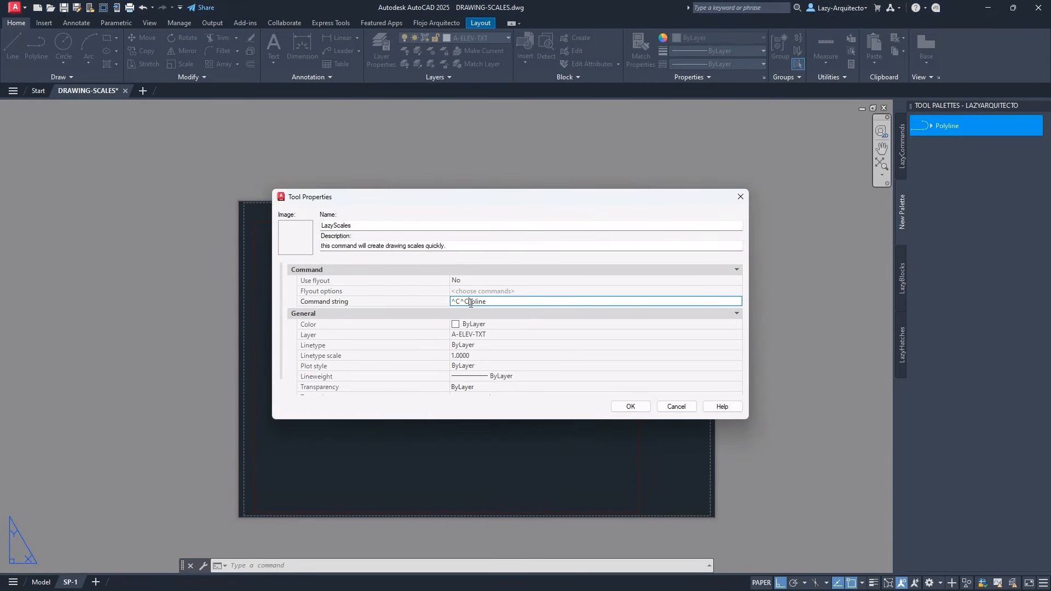
mouse_move(470, 303)
left_mouse_down()
mouse_move(492, 303)
mouse_move(452, 303)
left_mouse_up()
type("_")
left_click(498, 301)
left_click_drag(472, 302, 452, 302)
key("alt+Tab")
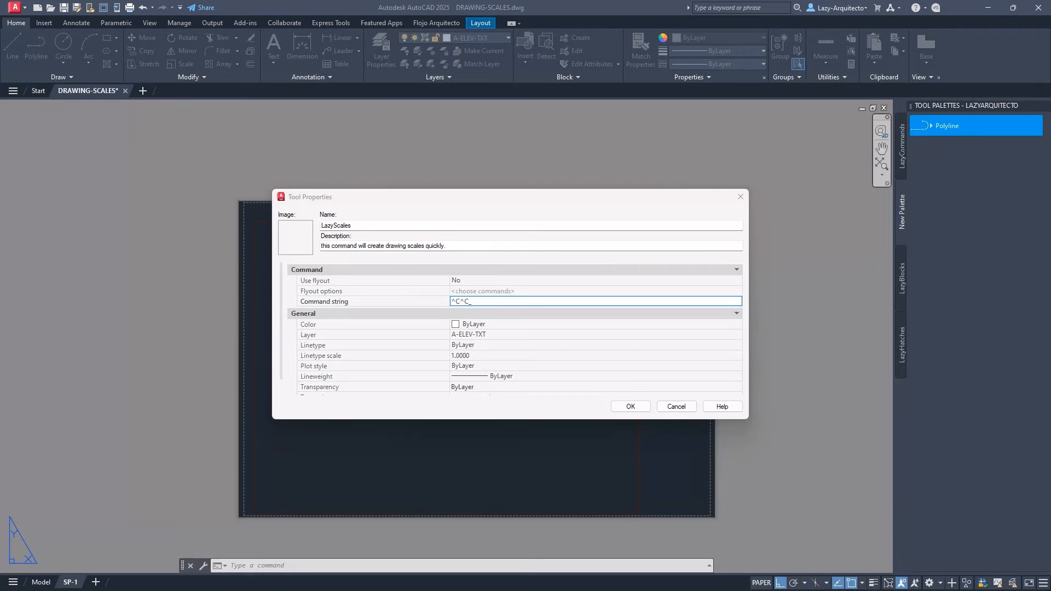
left_click(486, 303)
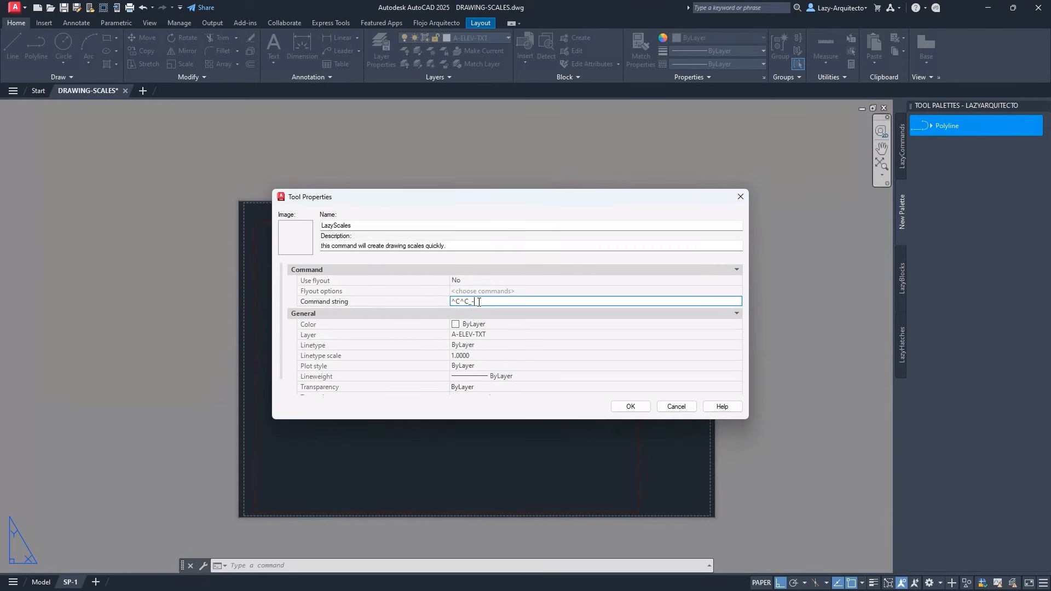
double_click(474, 303)
type("_-insert")
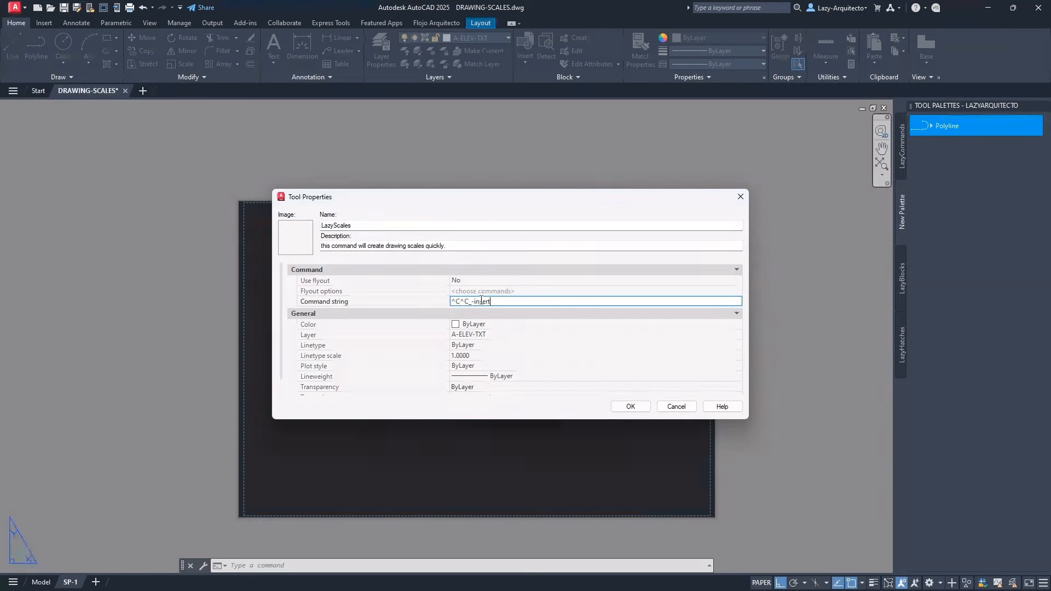
left_click_drag(470, 302, 474, 302)
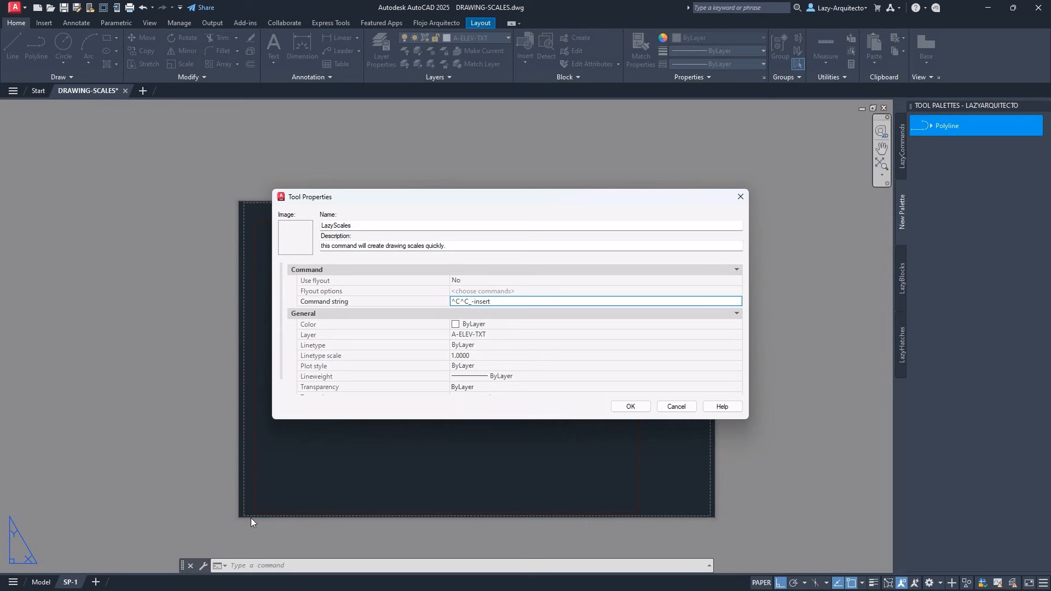
double_click(500, 301)
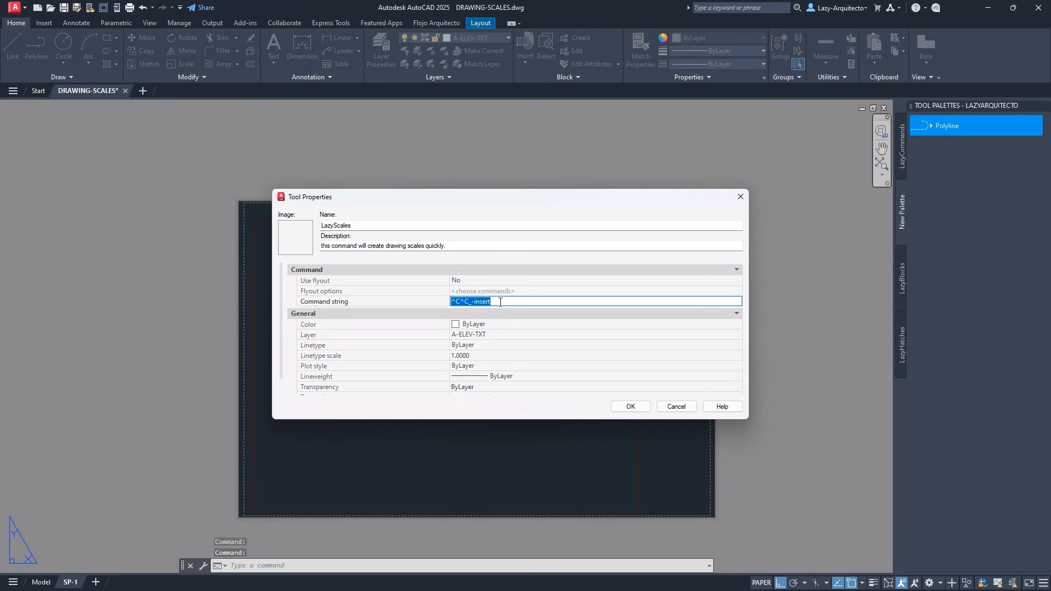
left_click(500, 302)
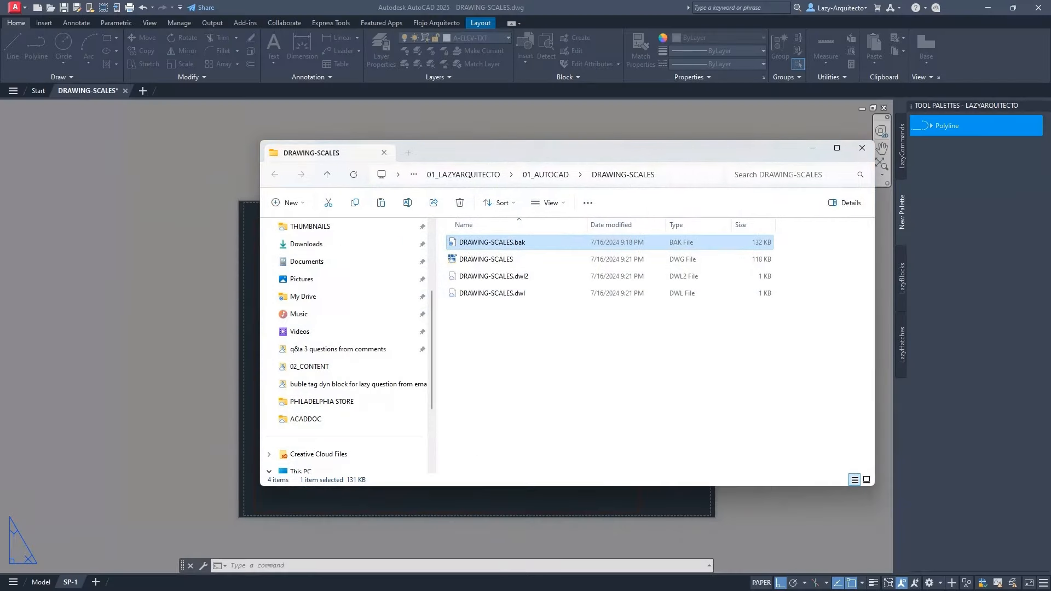
Copy the full path of the DRAWING-SCALES folder that holds the DRAWING-SCALES drawing in File Explorer
left_click_drag(479, 152, 342, 174)
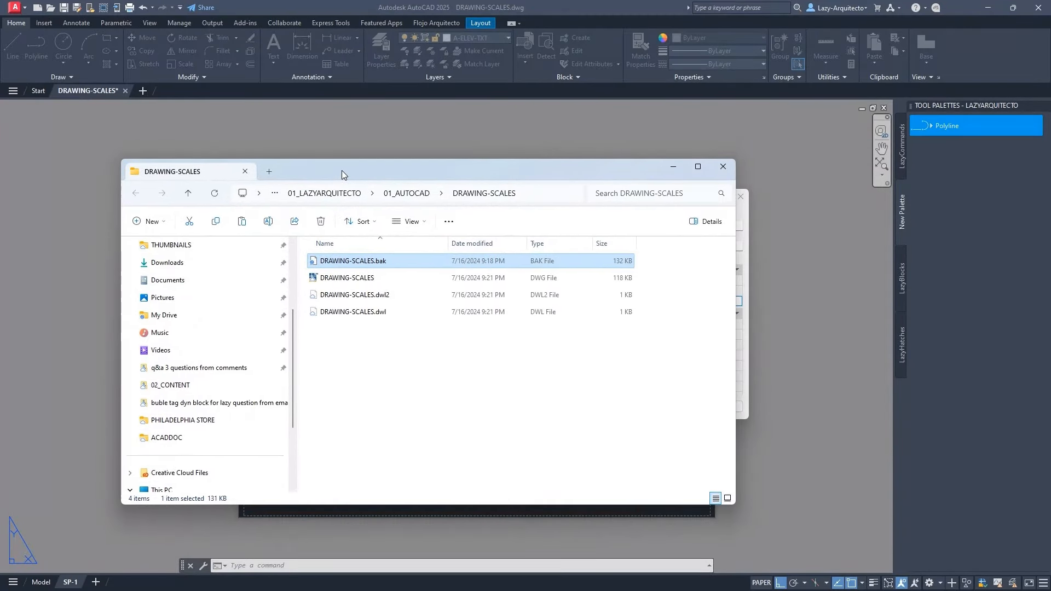
left_click(366, 280)
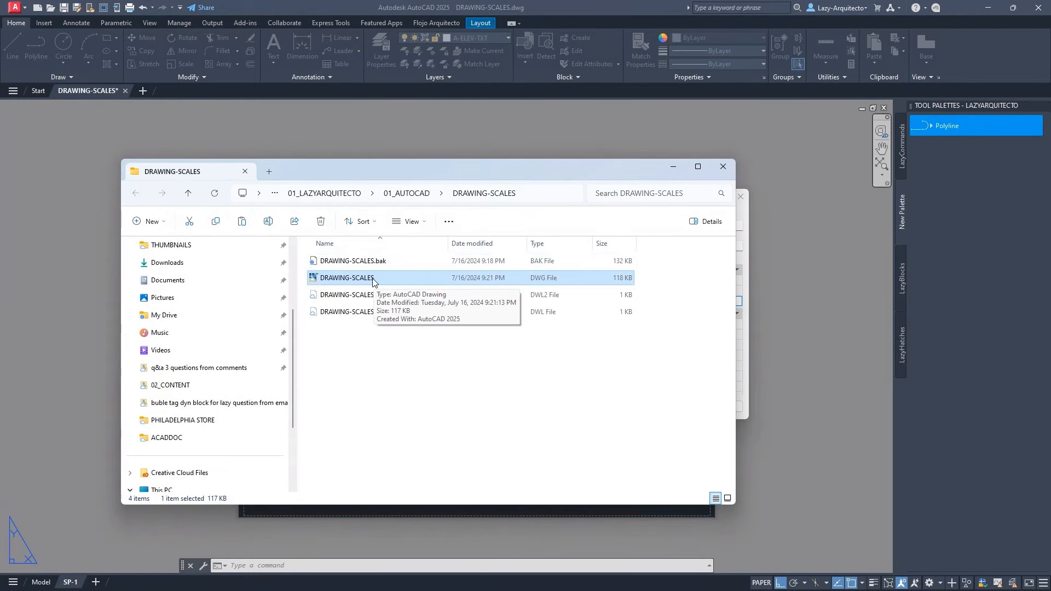
left_click(540, 195)
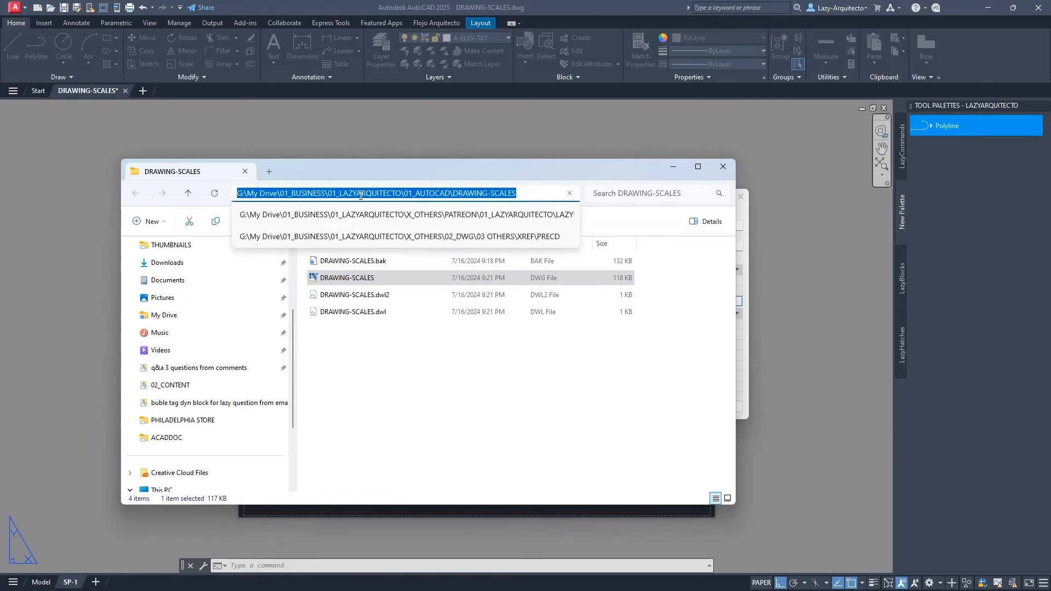
right_click(340, 196)
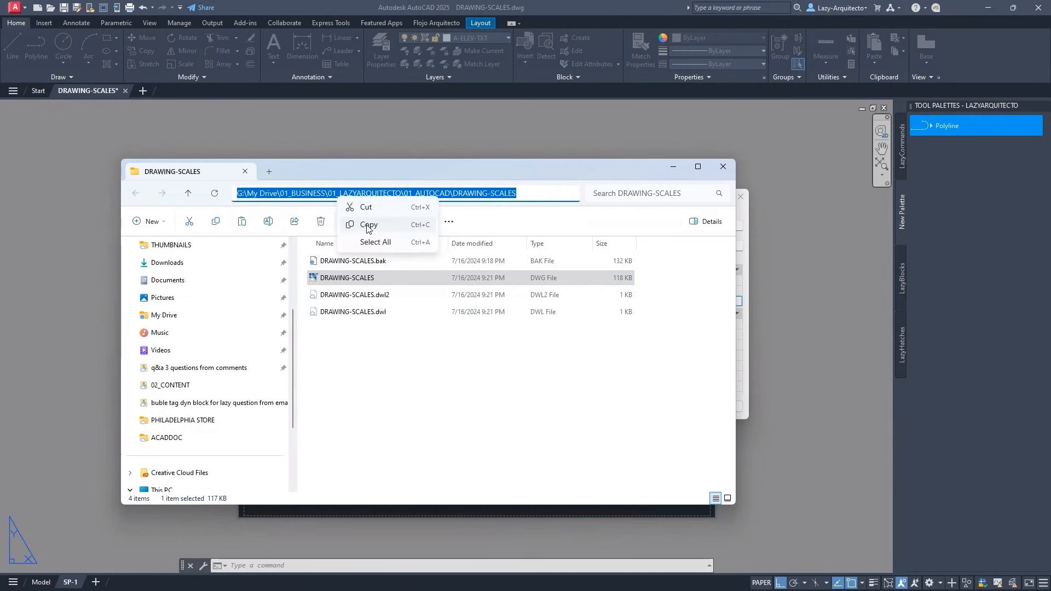
left_click(368, 224)
Back in the LazyScales tool's properties, paste the copied folder path after -insert; in the command string
left_click_drag(617, 174, 0, 173)
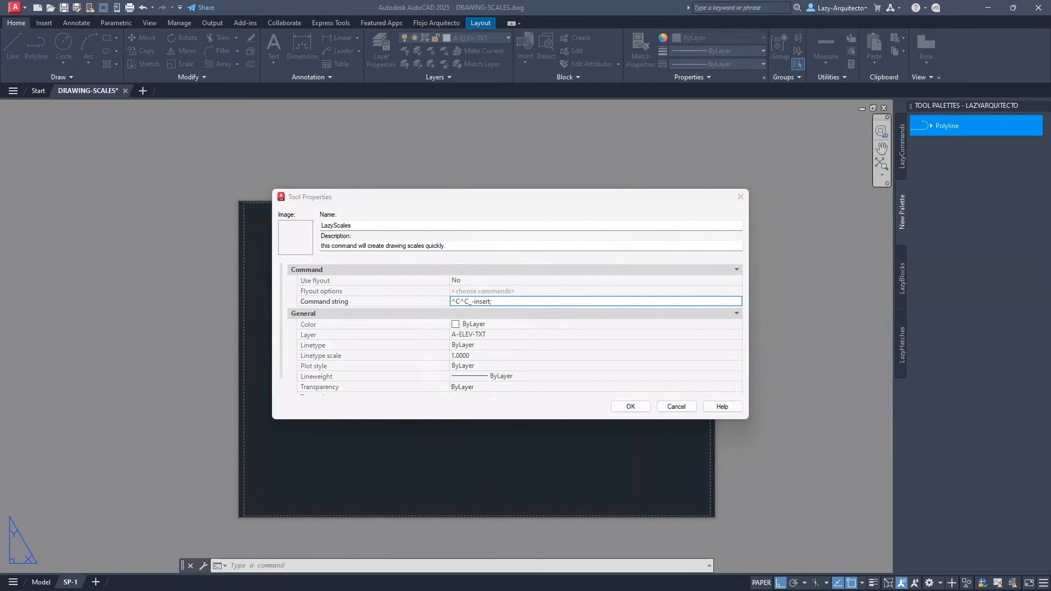
left_click(498, 301)
right_click(498, 301)
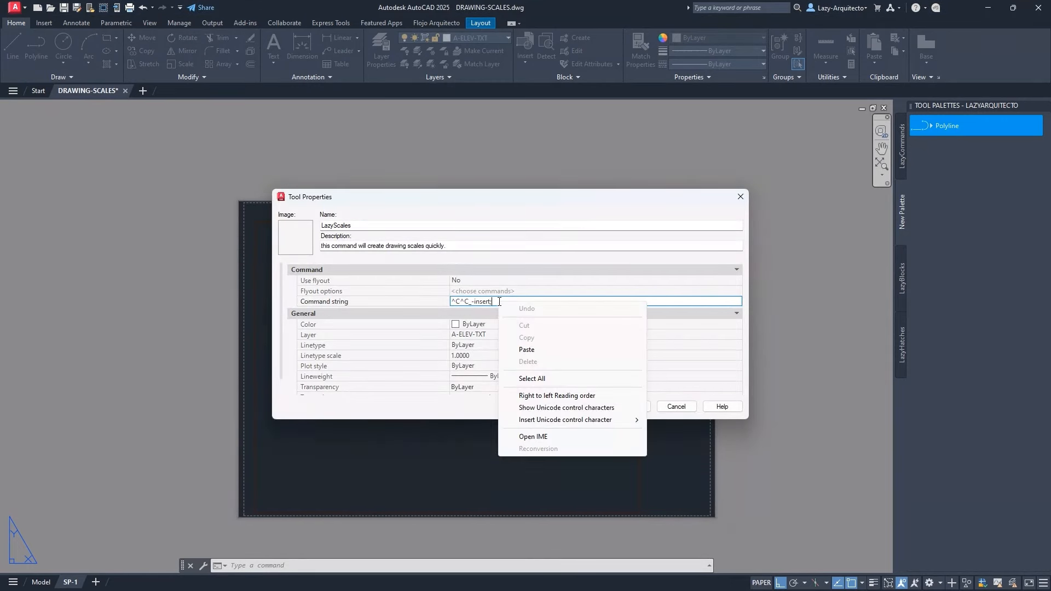
left_click(528, 350)
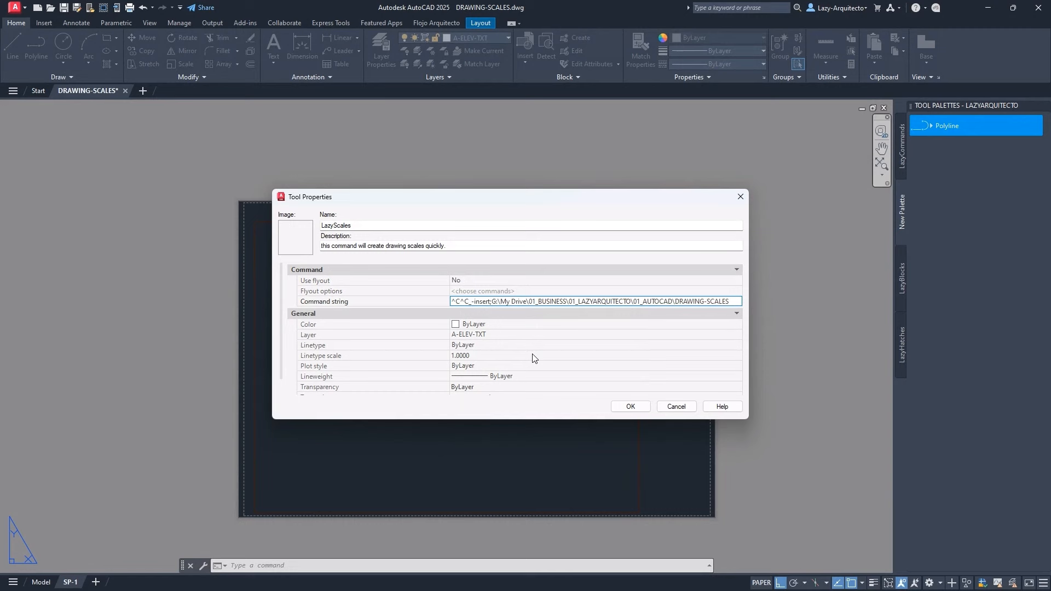
Widen the command string's value area and replace every backslash in the pasted path with a forward slash
left_click_drag(493, 203, 414, 205)
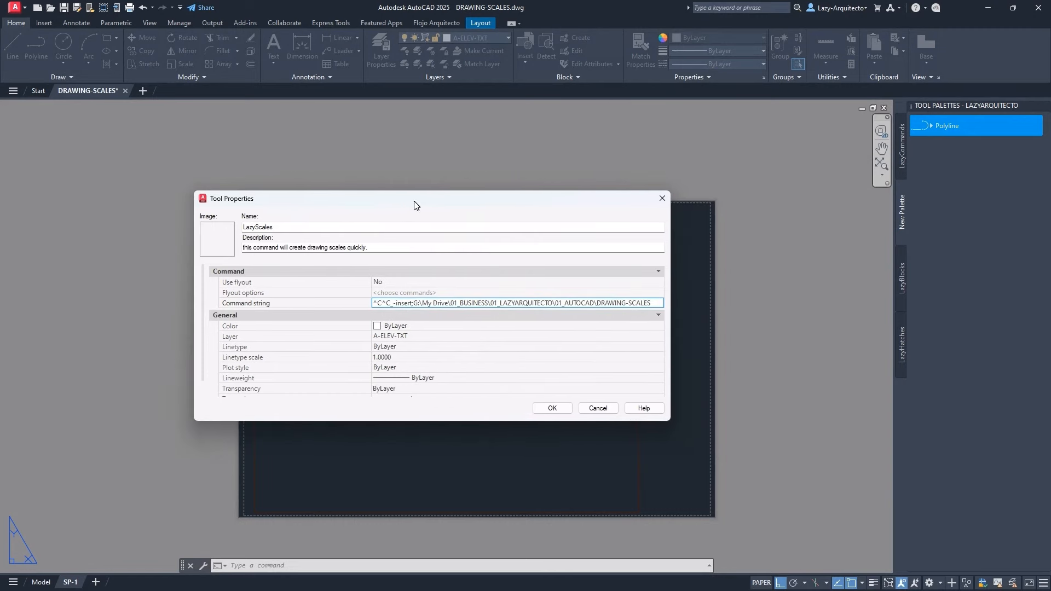
left_click_drag(370, 286, 260, 288)
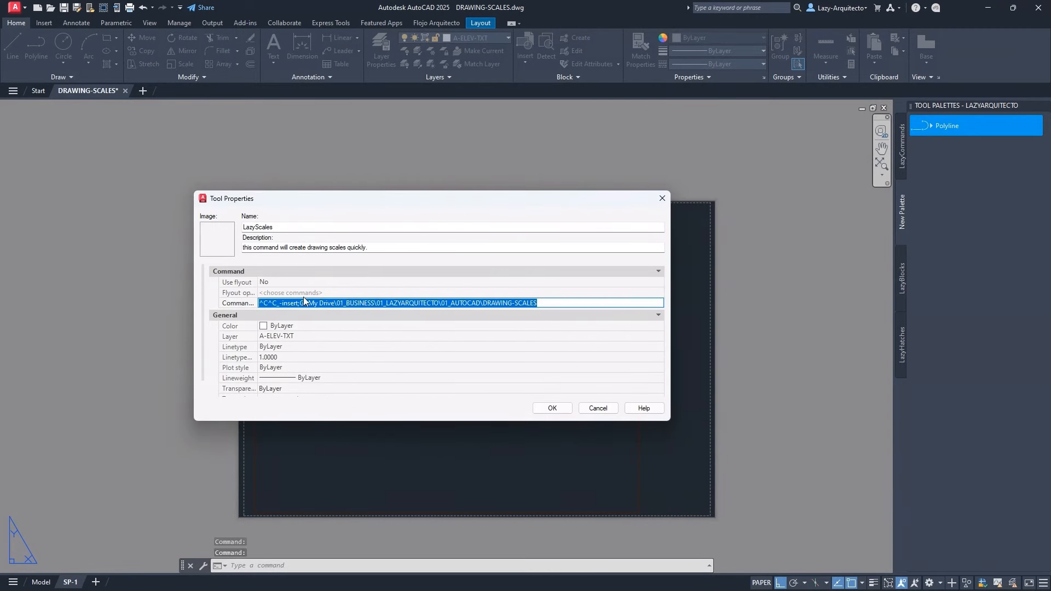
left_click(308, 303)
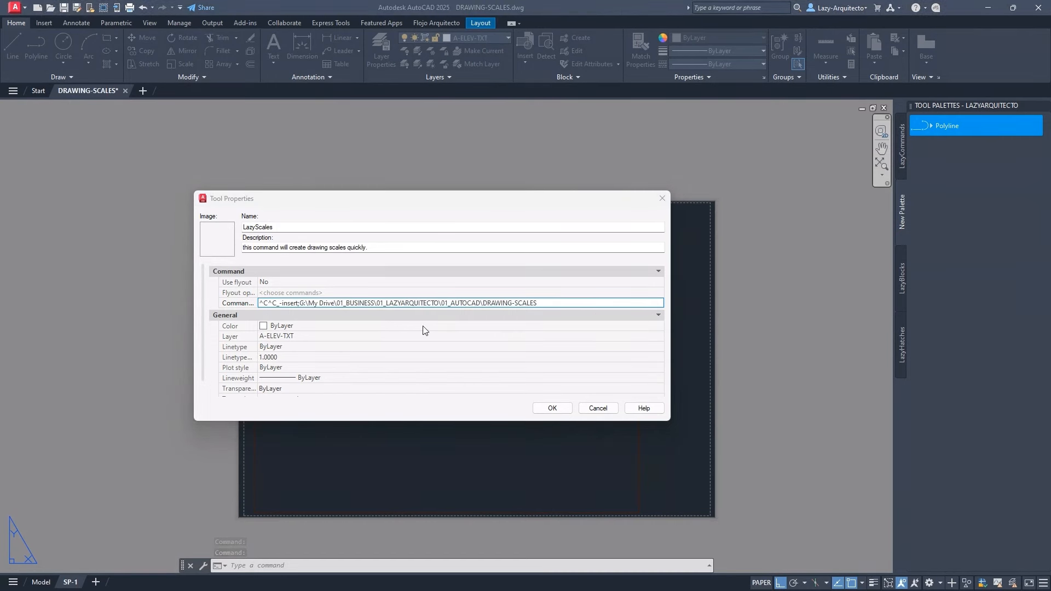
left_click(306, 303)
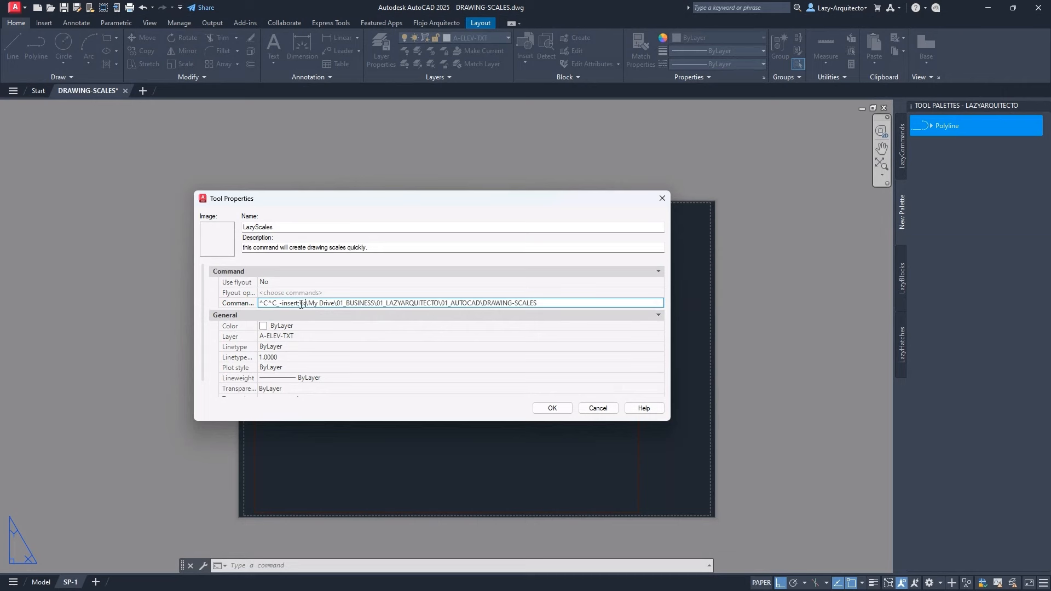
left_click_drag(305, 303, 309, 303)
type("/")
double_click(378, 303)
type("/")
double_click(438, 302)
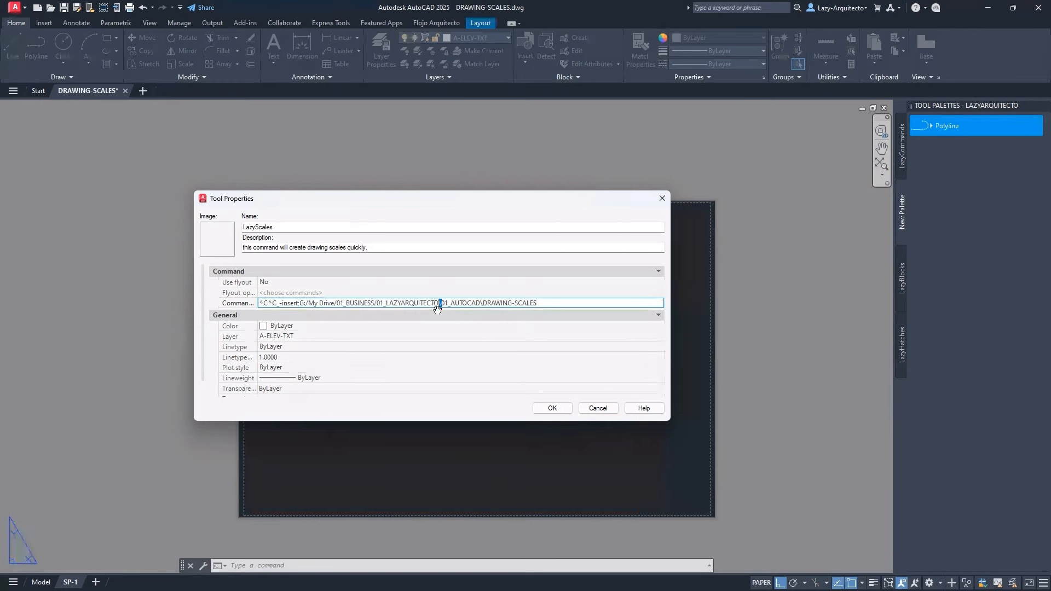
type("/")
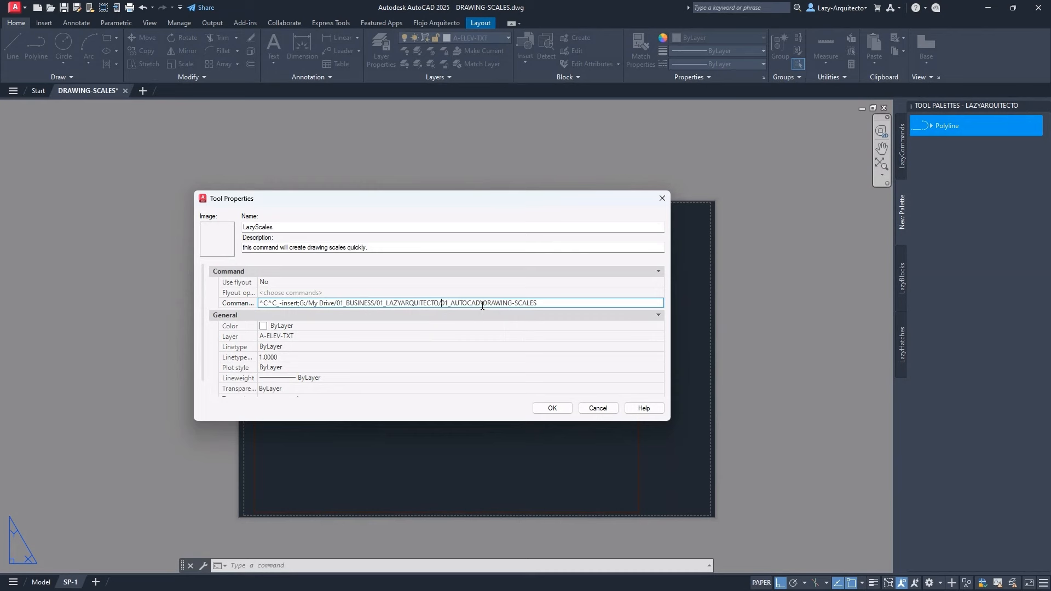
double_click(484, 302)
type("/")
Enclose the folder path in the LazyScales command string in double quotation marks
type("\"")
left_click(578, 303)
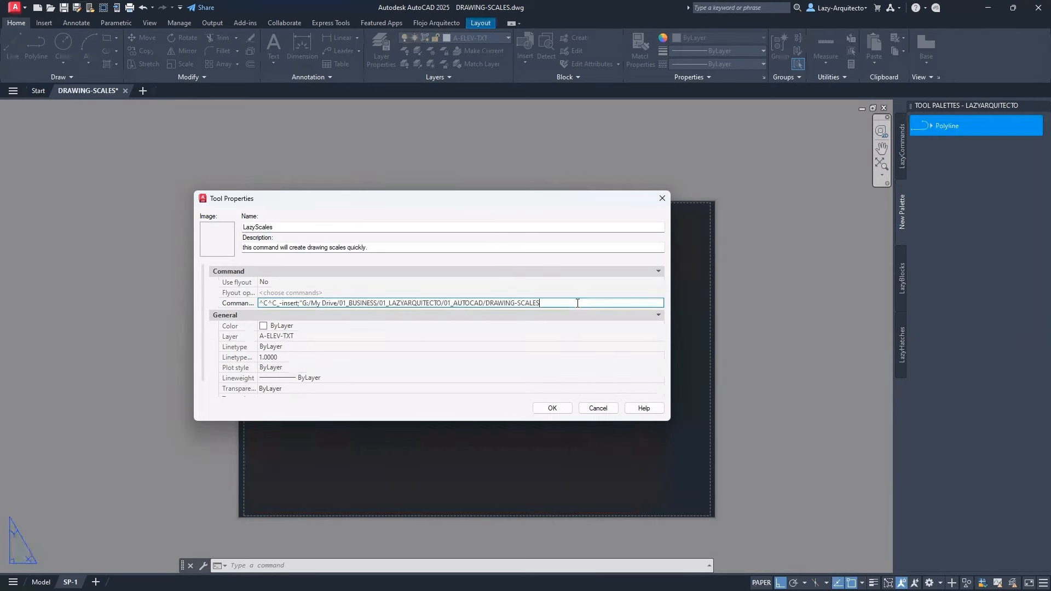
type("\"")
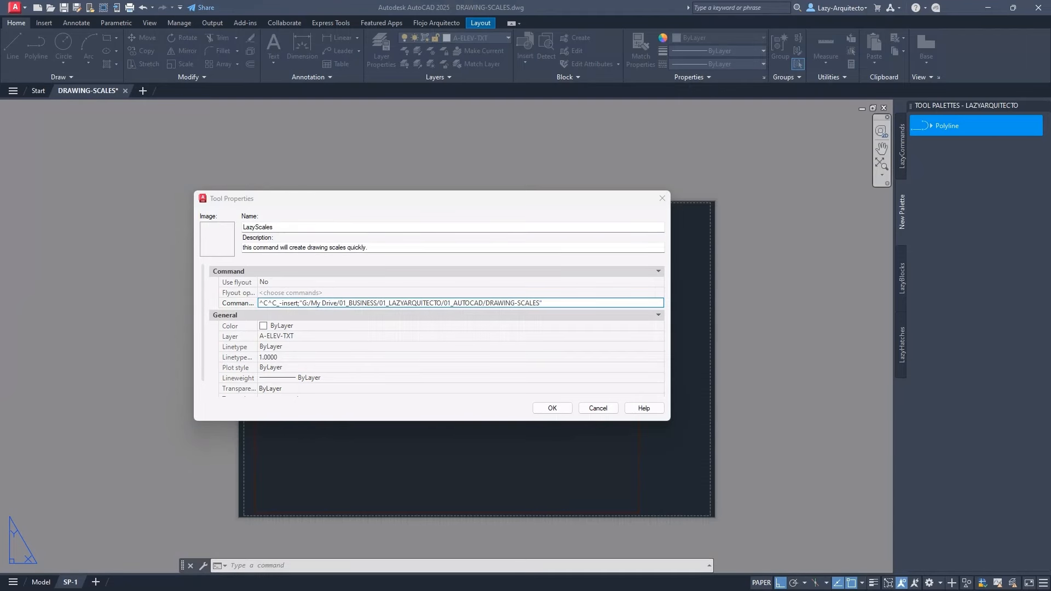
Copy the file name of the DRAWING-SCALES DWG file in File Explorer without renaming it
mouse_move(0, 215)
left_mouse_down()
mouse_move(150, 213)
mouse_move(582, 168)
left_mouse_up()
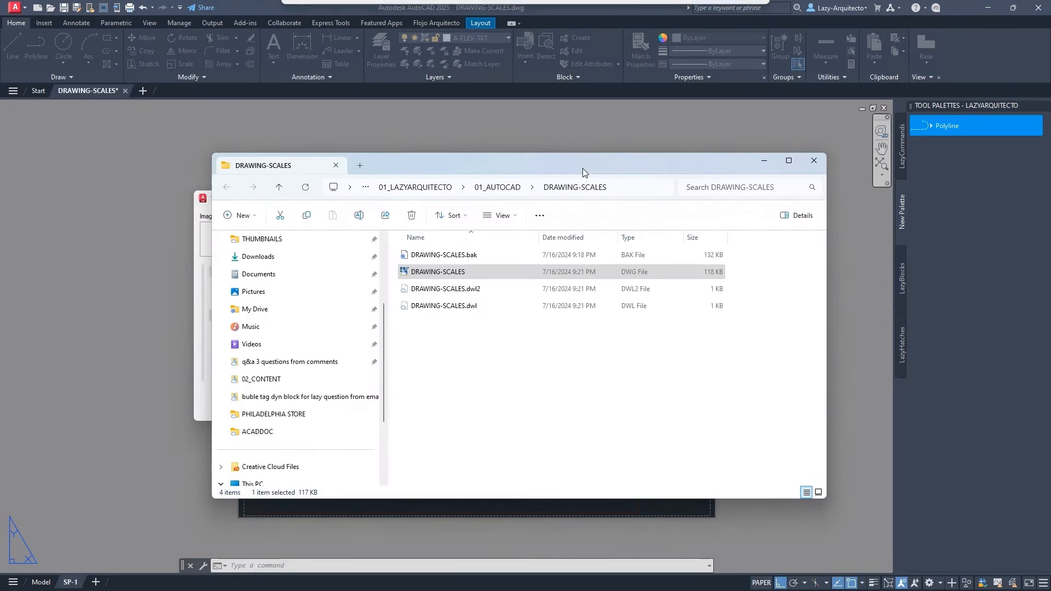
left_click(452, 279)
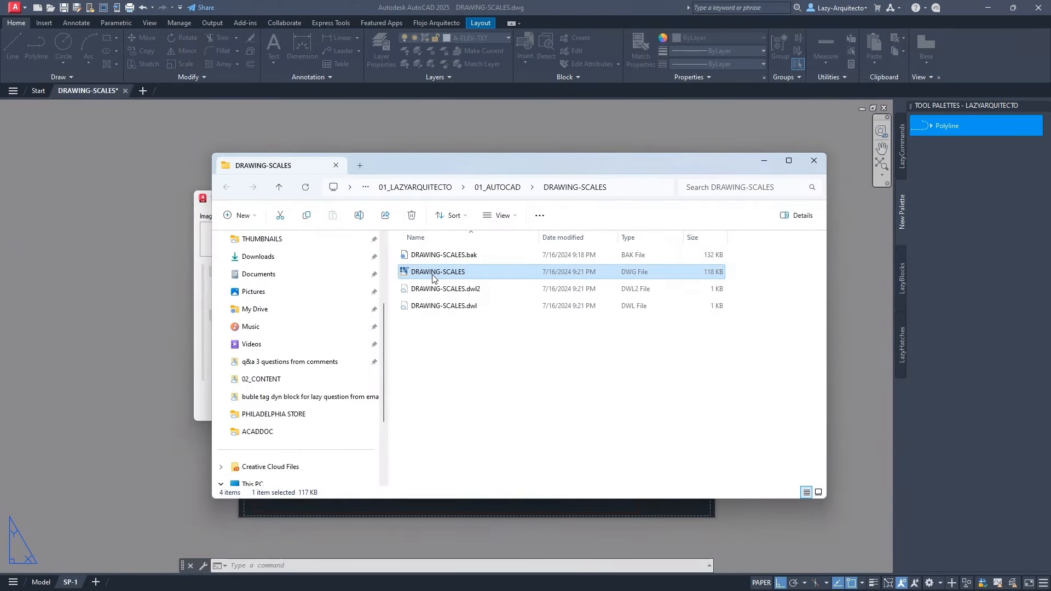
left_click(433, 274)
right_click(433, 276)
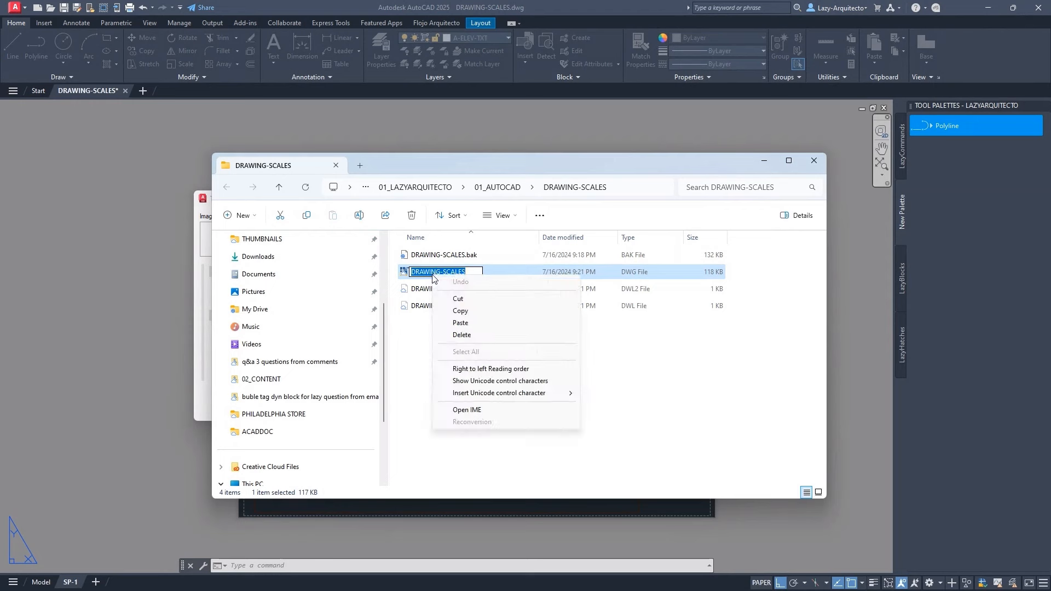
left_click(460, 312)
left_click(482, 371)
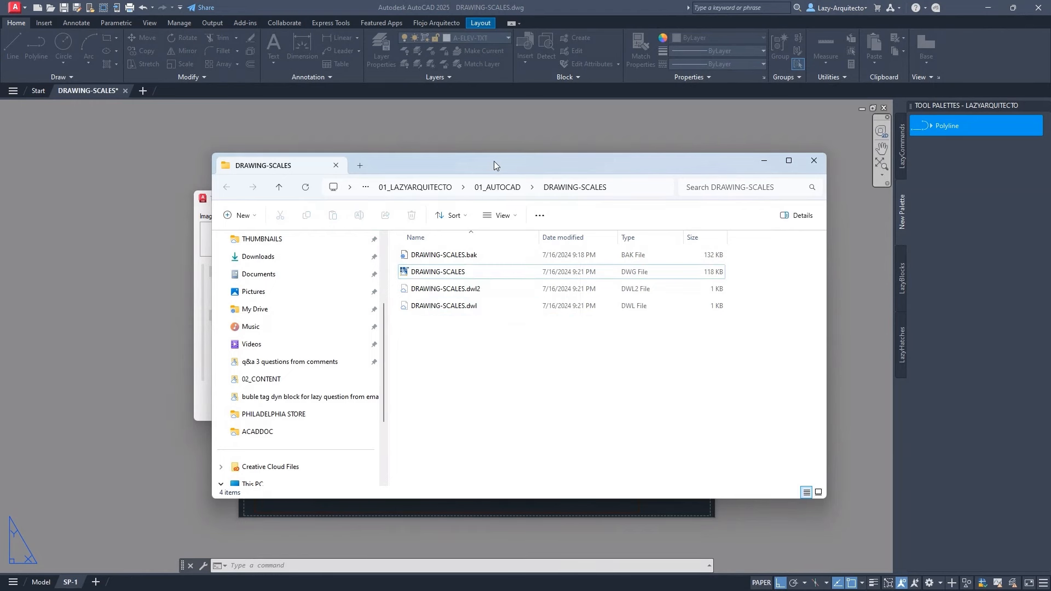
left_click_drag(494, 161, 0, 176)
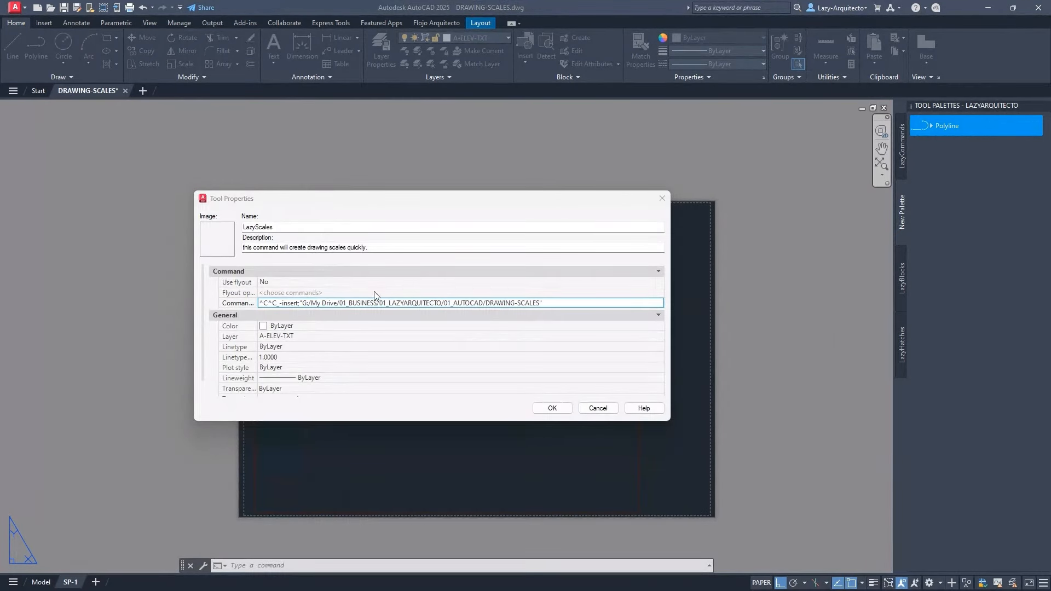
Extend the quoted path in the LazyScales command string with /DRAWING-SCALES.dwg before the closing quotation mark
left_click(538, 305)
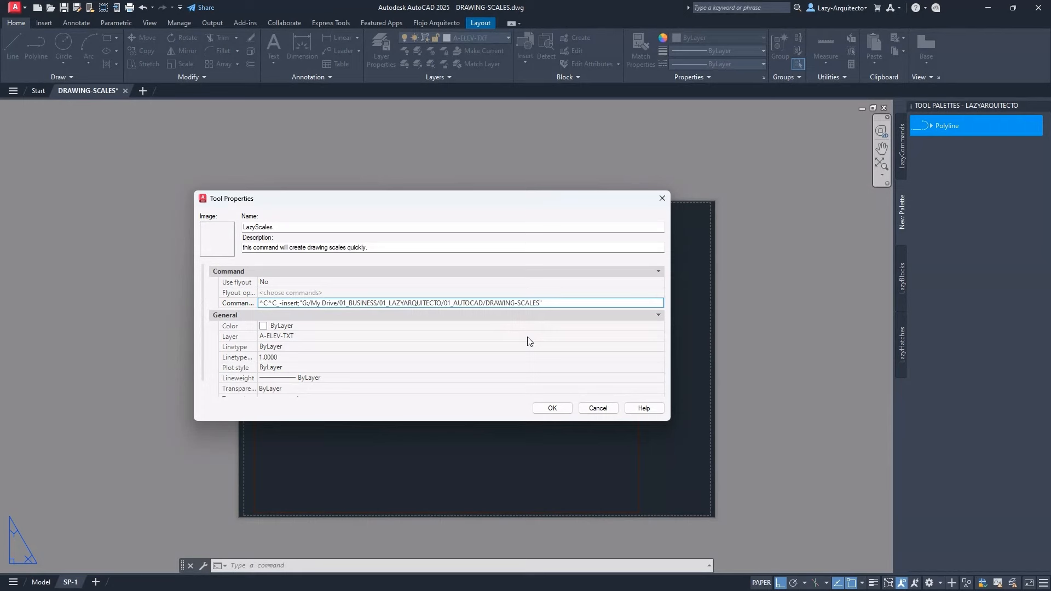
type("\"G:/")
right_click(541, 303)
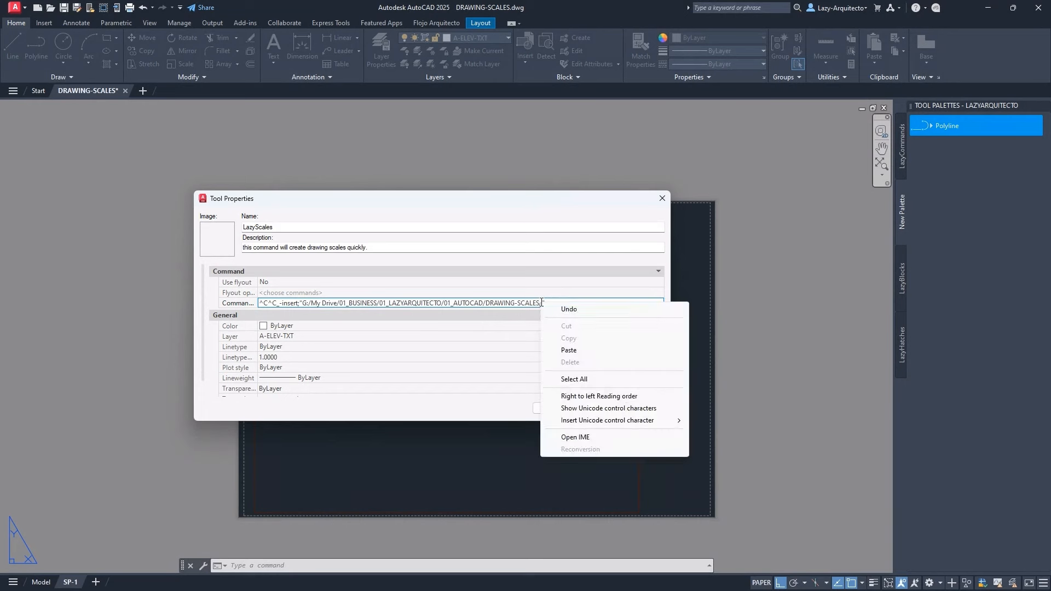
left_click(570, 350)
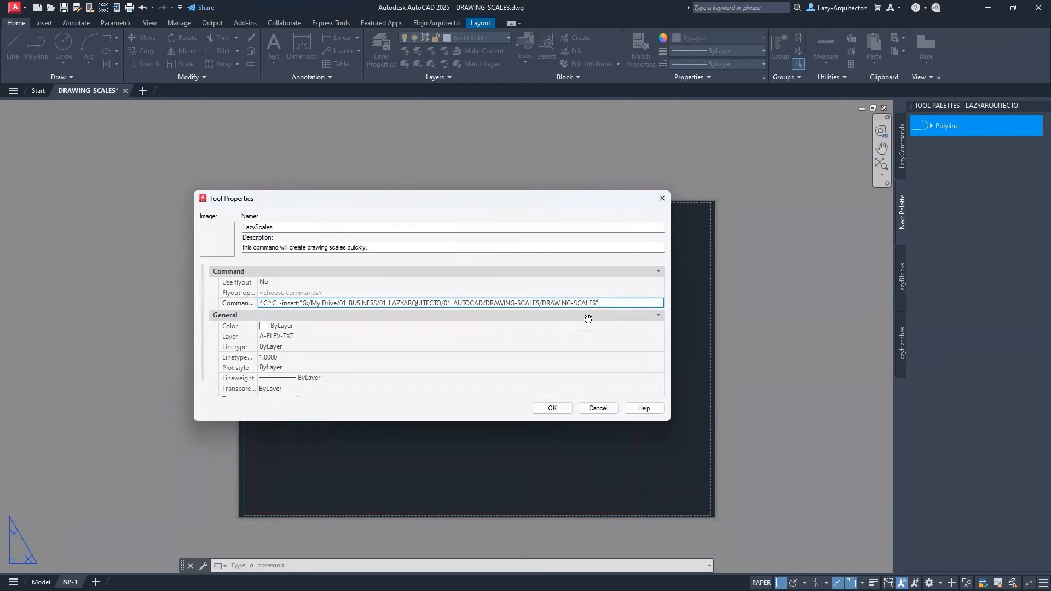
type(".\"")
type("dwg")
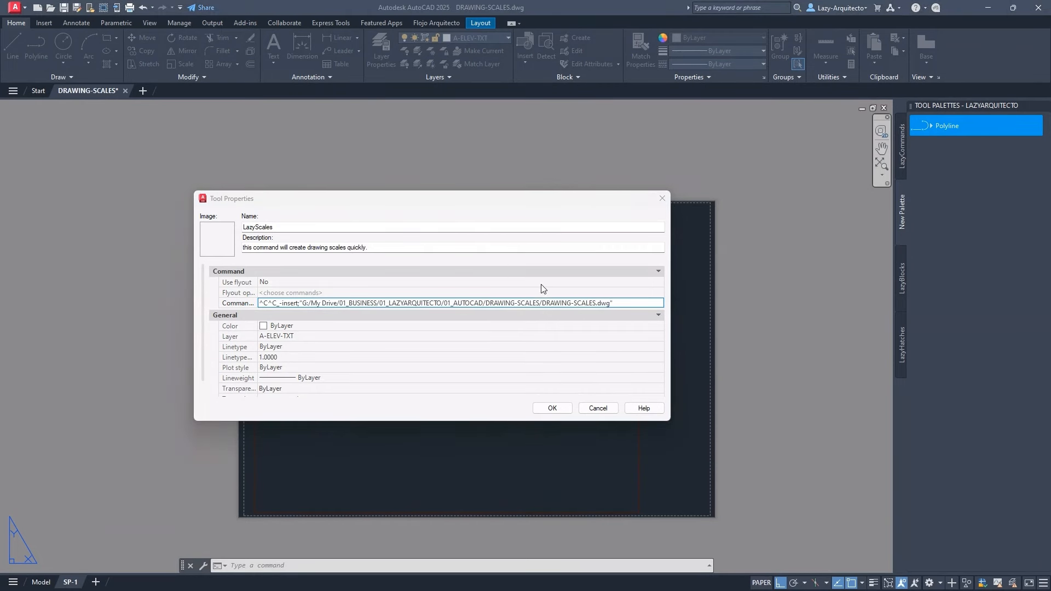
End the LazyScales command string with a semicolon after the quoted path and accept the tool properties
left_click(622, 306)
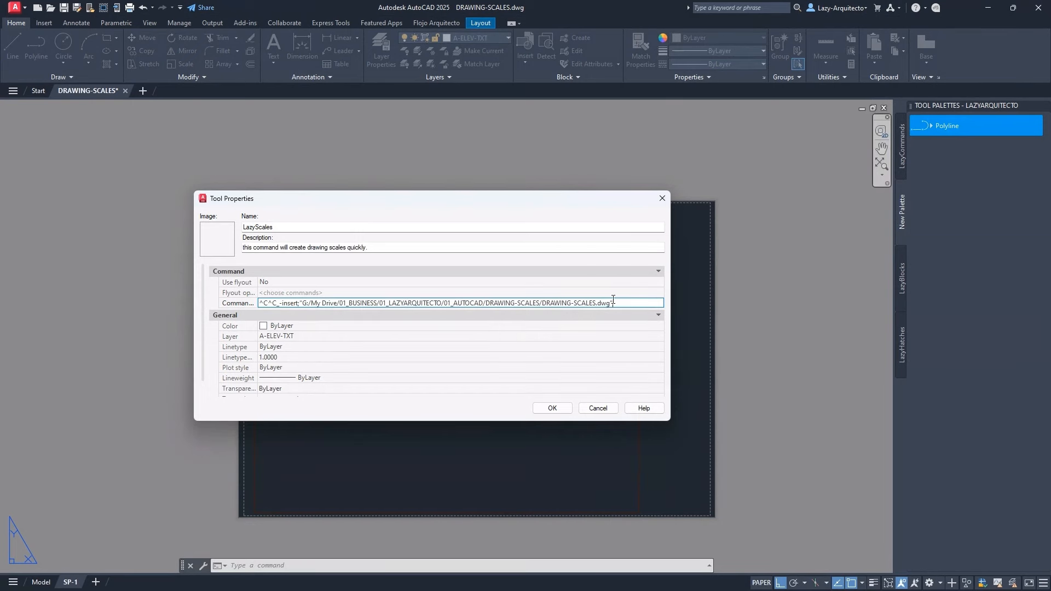
left_click_drag(617, 302, 281, 304)
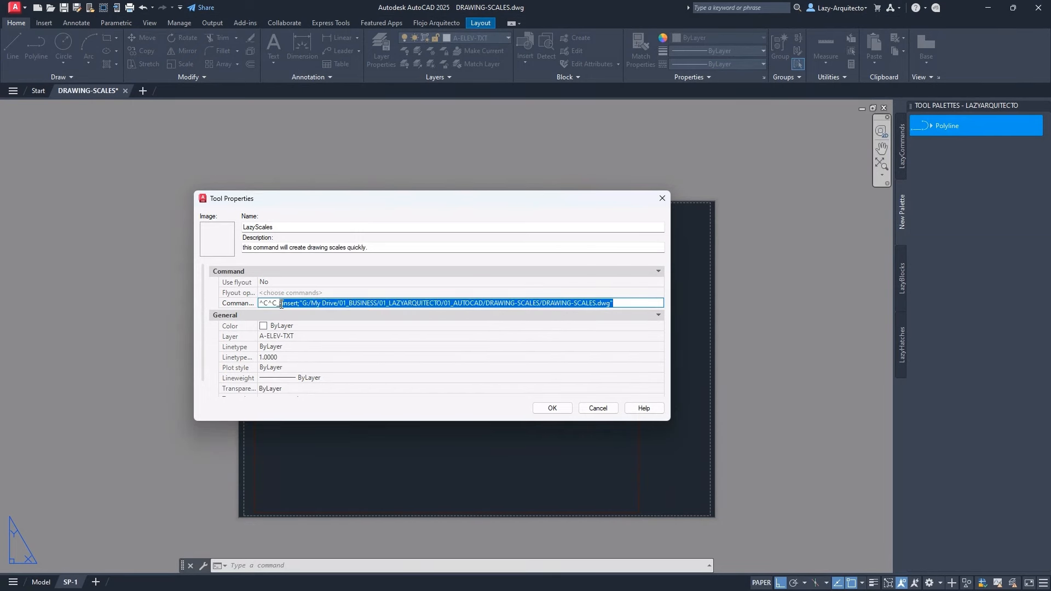
left_click(623, 303)
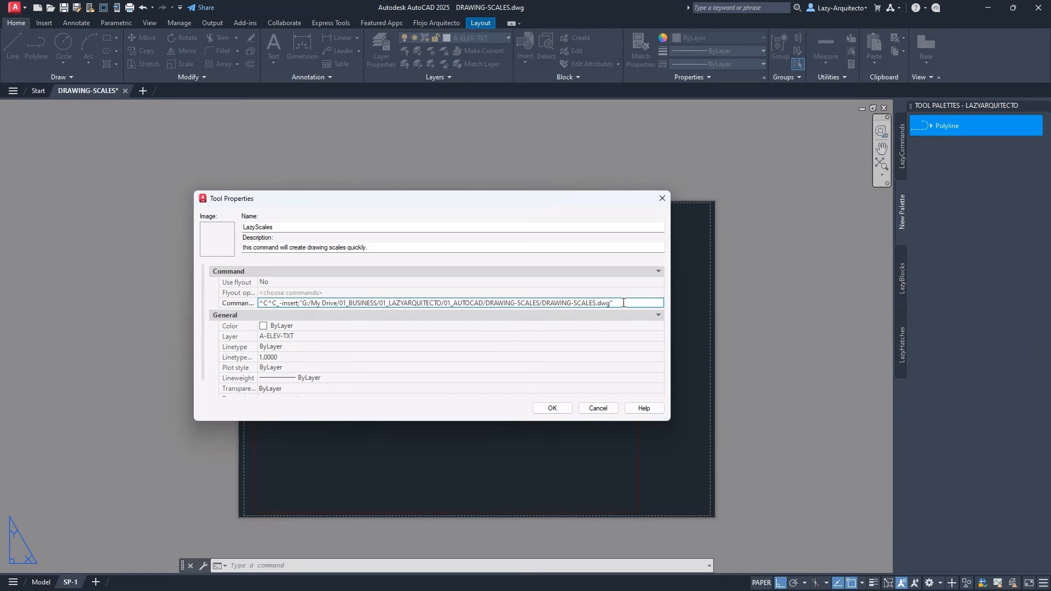
type(";")
left_click(566, 409)
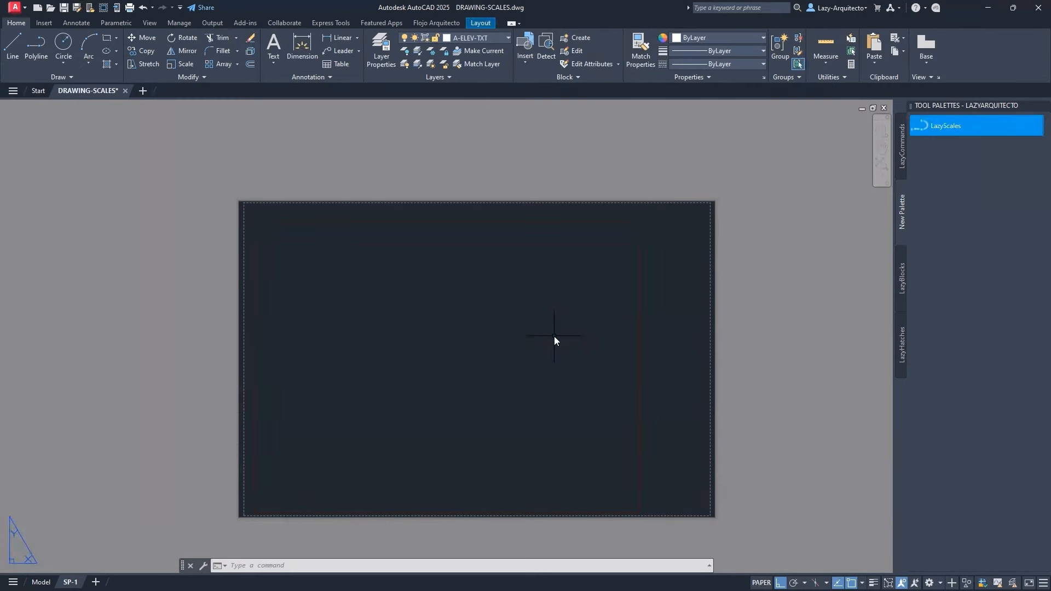
Run the LazyScales tool and examine the inserted file path and font substitutions in the command history
left_click(947, 126)
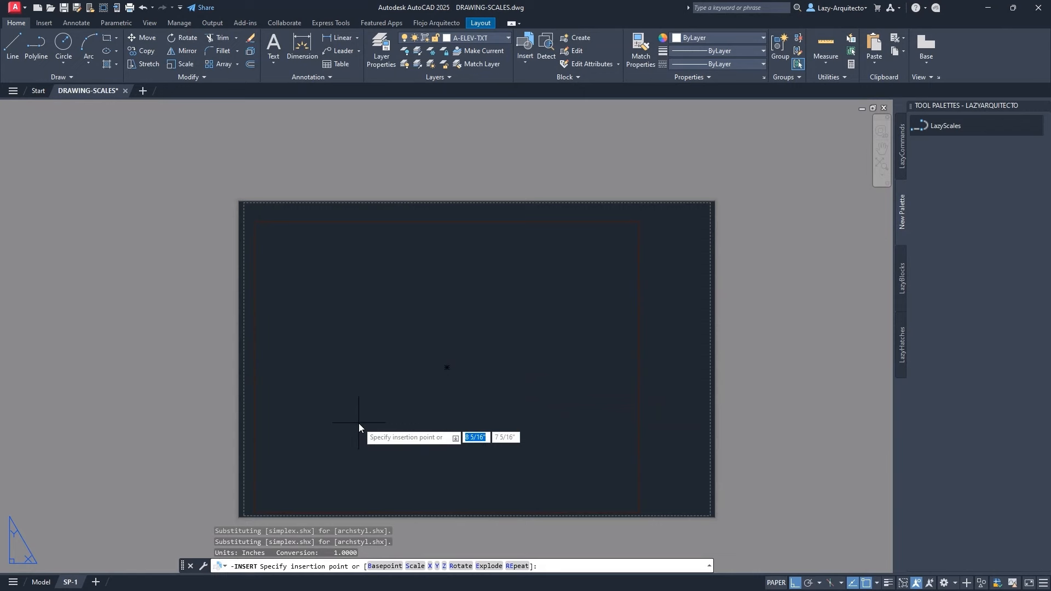
key("F2")
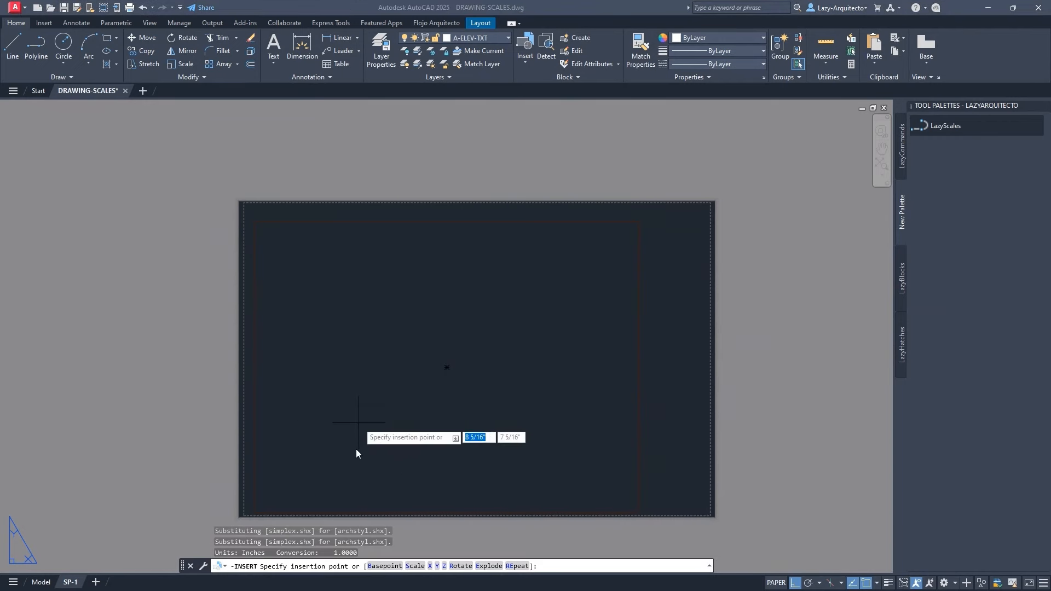
key("F2")
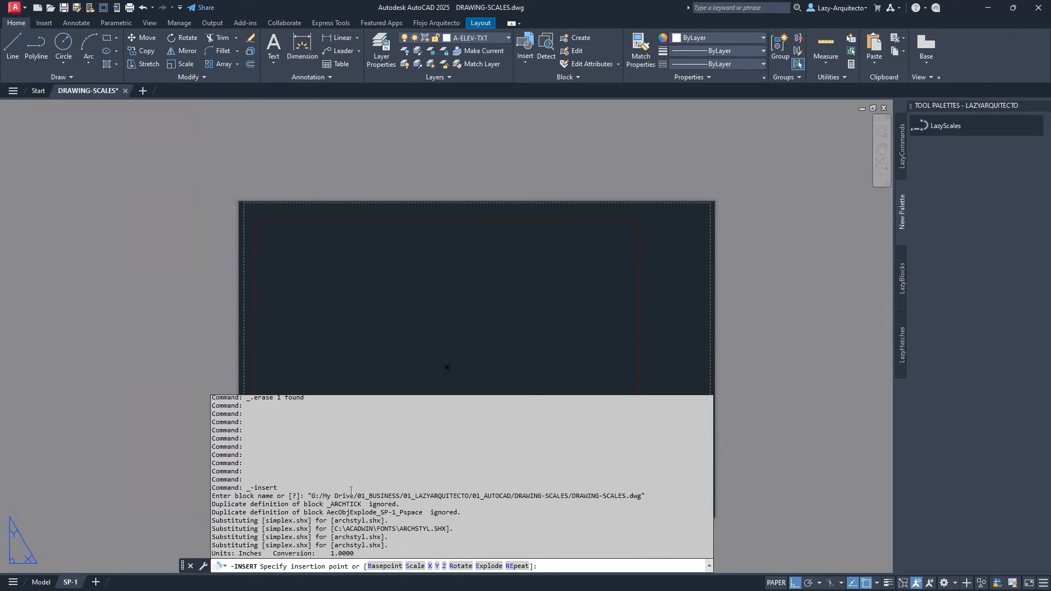
left_click_drag(247, 488, 277, 489)
left_click(346, 498)
left_click_drag(343, 496, 646, 496)
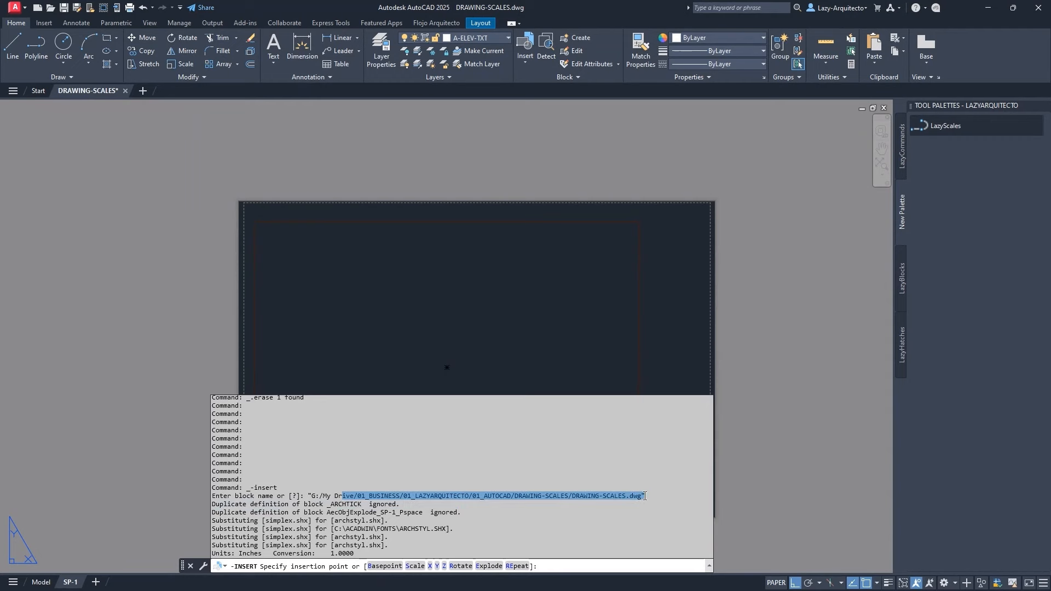
left_click(293, 496)
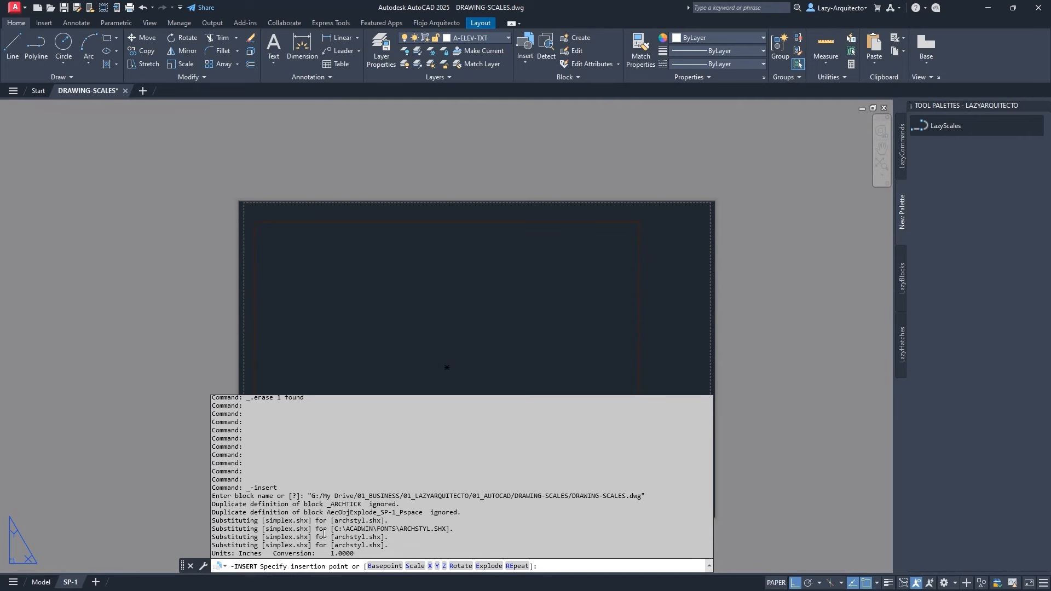
left_click_drag(313, 529, 263, 518)
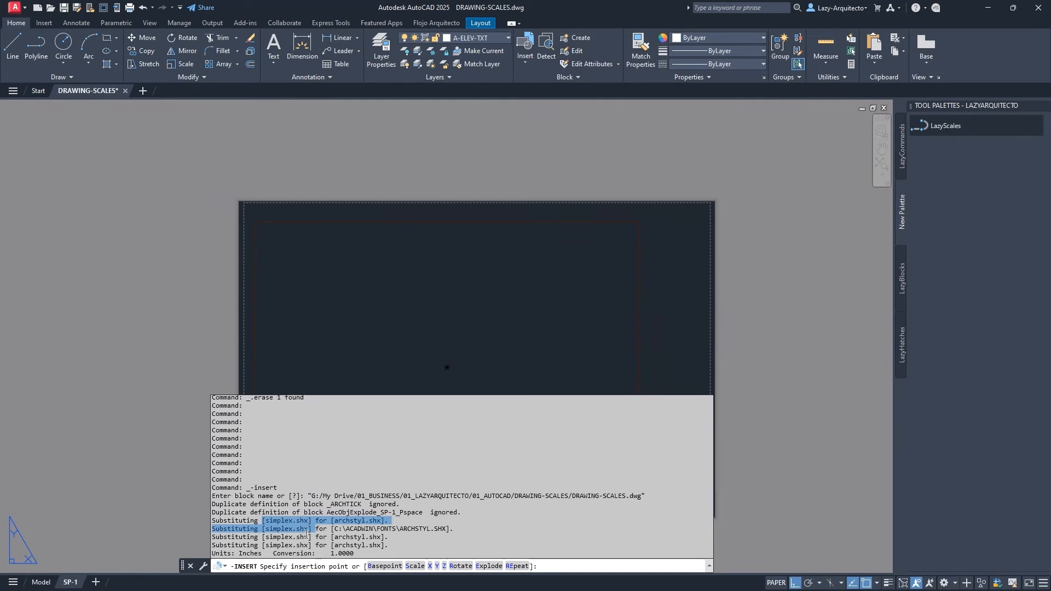
left_click(332, 536)
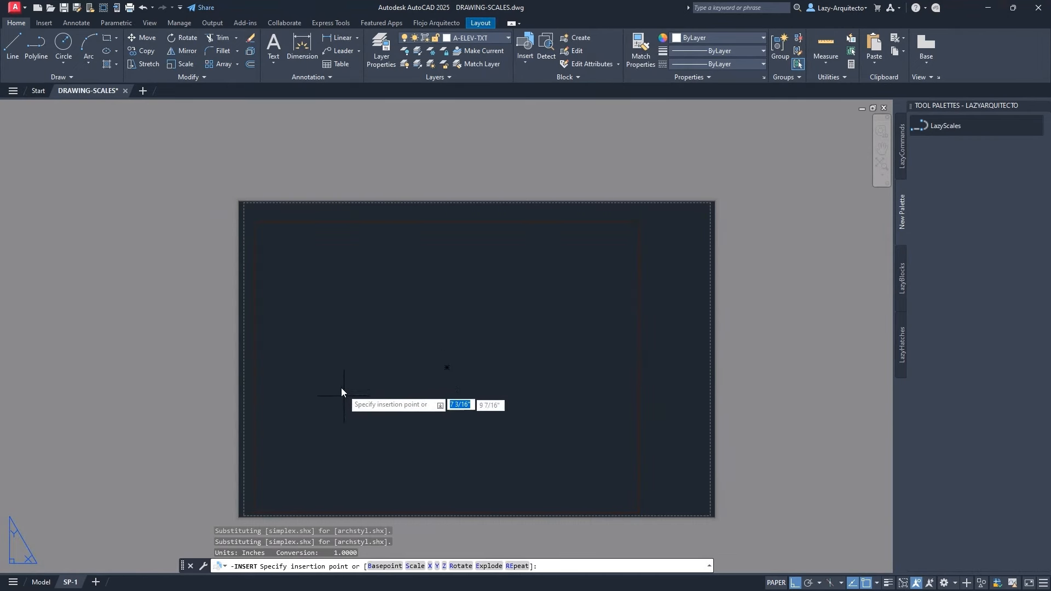
Place the inserted DRAWING-SCALES drawing beside the SP-1 sheet, accepting the default scale factors and rotation angle
left_click(163, 373)
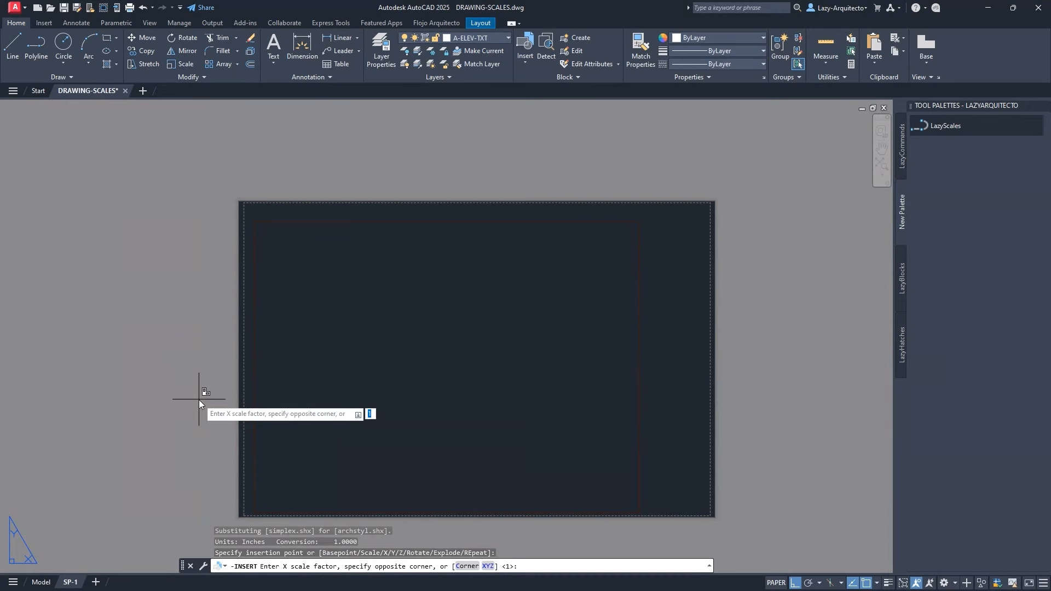
key("Return")
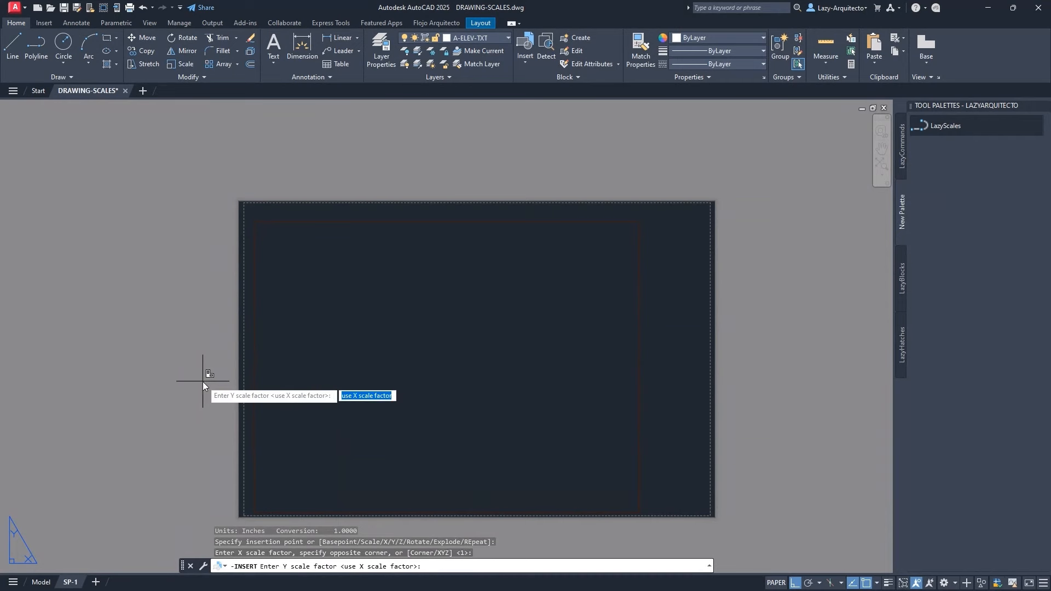
key("Return")
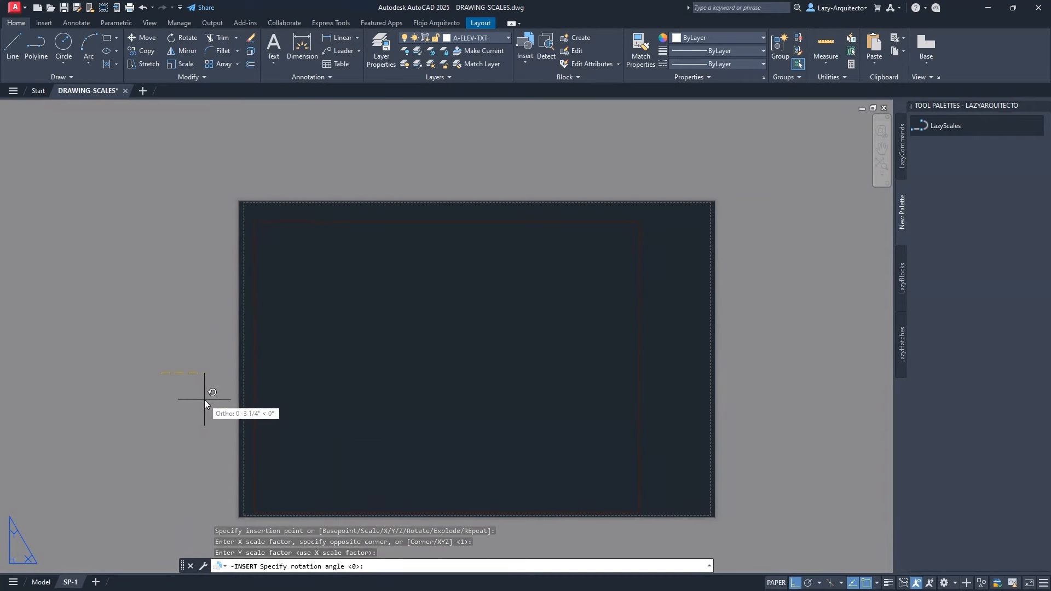
key("Return")
Check the External References list for attached files and close it again
scroll(408, 398, "down", 3)
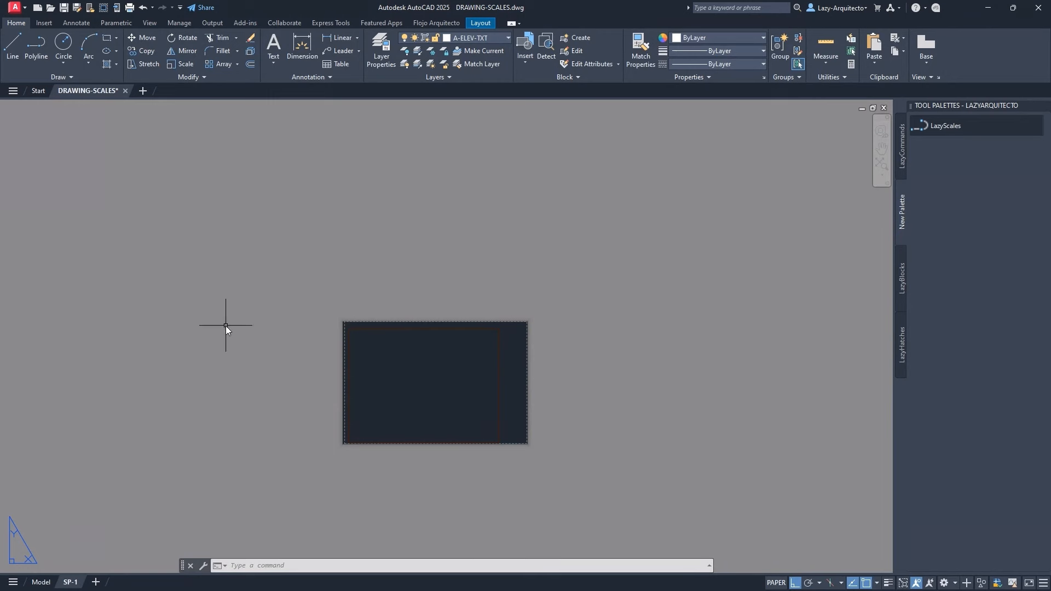
type("xr")
key("Return")
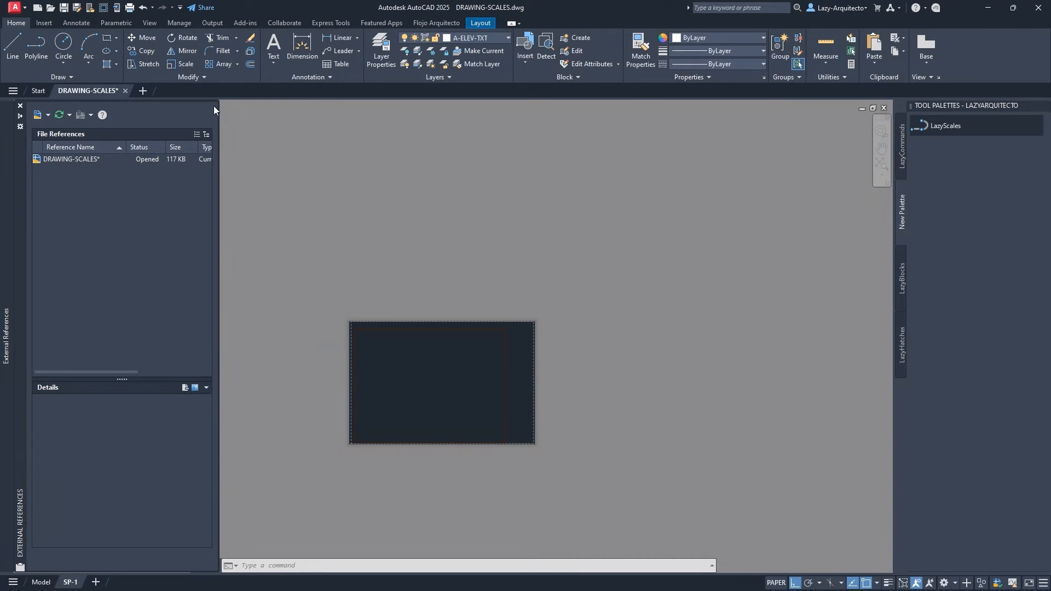
left_click(20, 106)
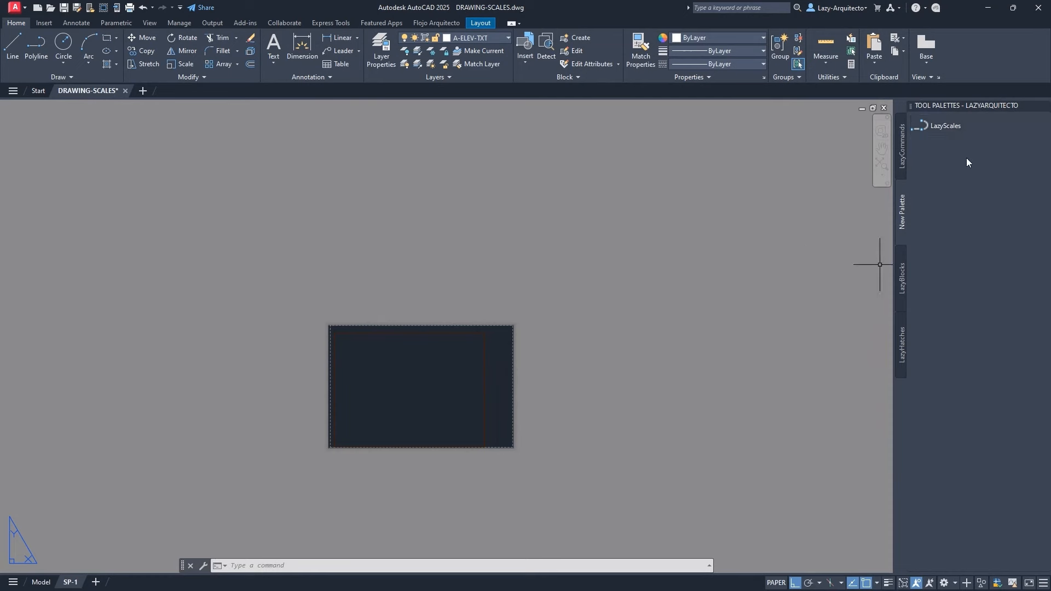
Open the LazyScales tool properties and widen the value column to show the whole command string
right_click(946, 126)
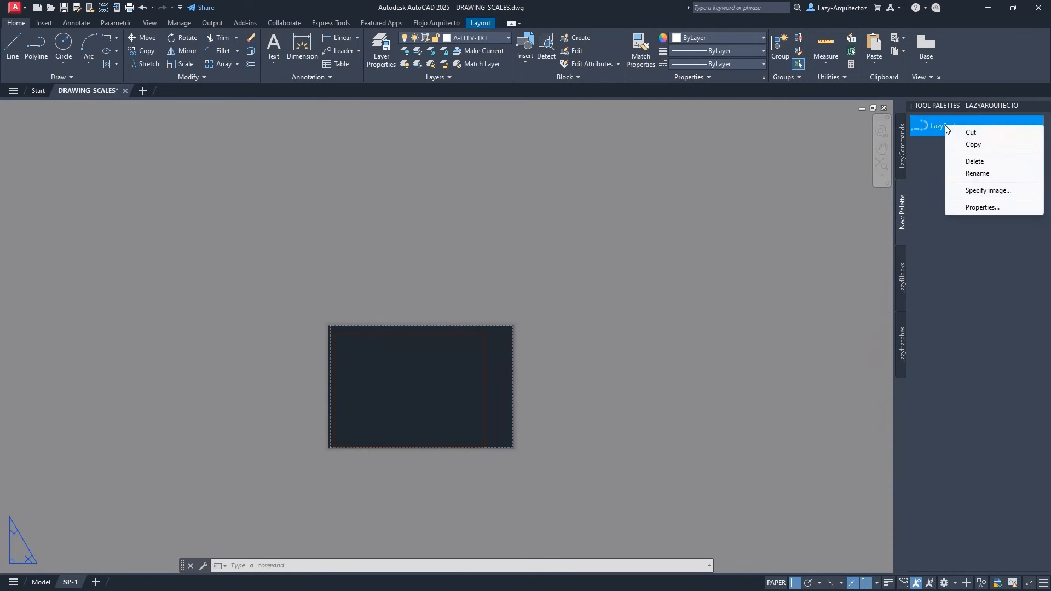
left_click(973, 208)
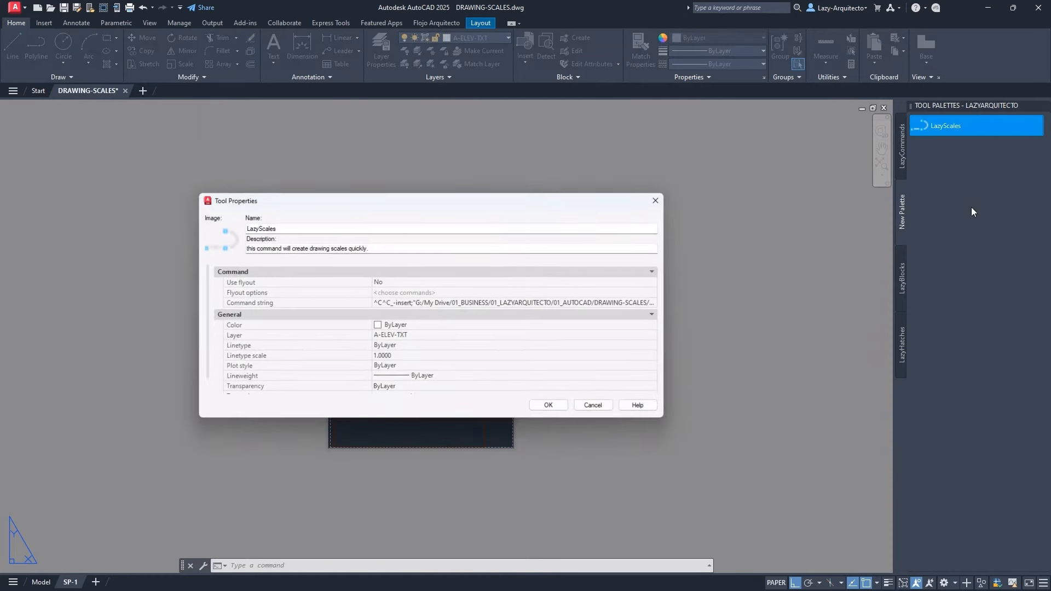
left_click_drag(371, 283, 236, 283)
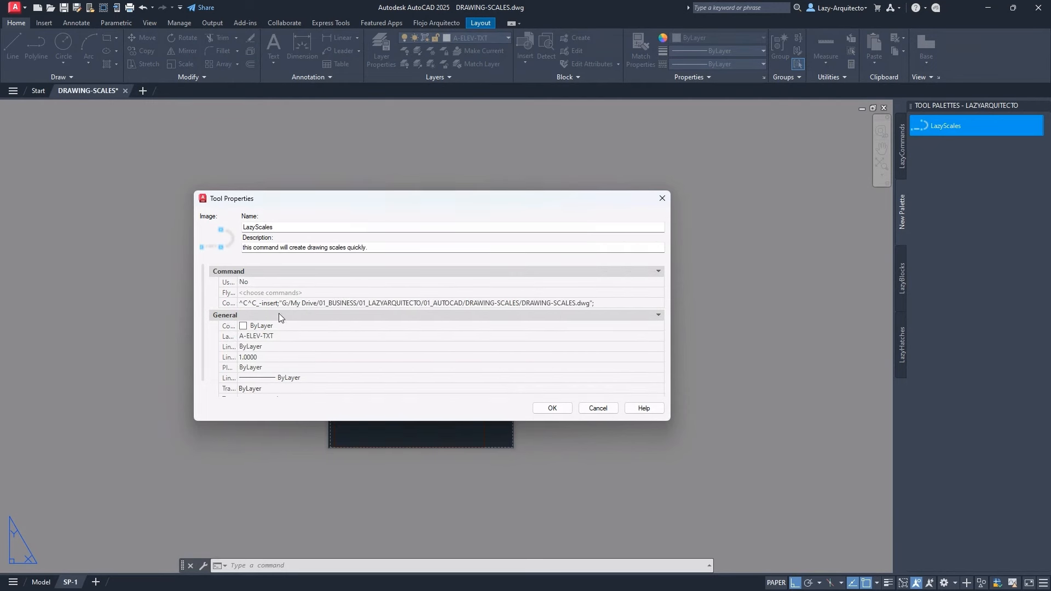
Copy the ^C from the start of the LazyScales command string and paste it at the end after the semicolon
left_click(252, 303)
left_click(247, 303)
left_click_drag(248, 303, 240, 304)
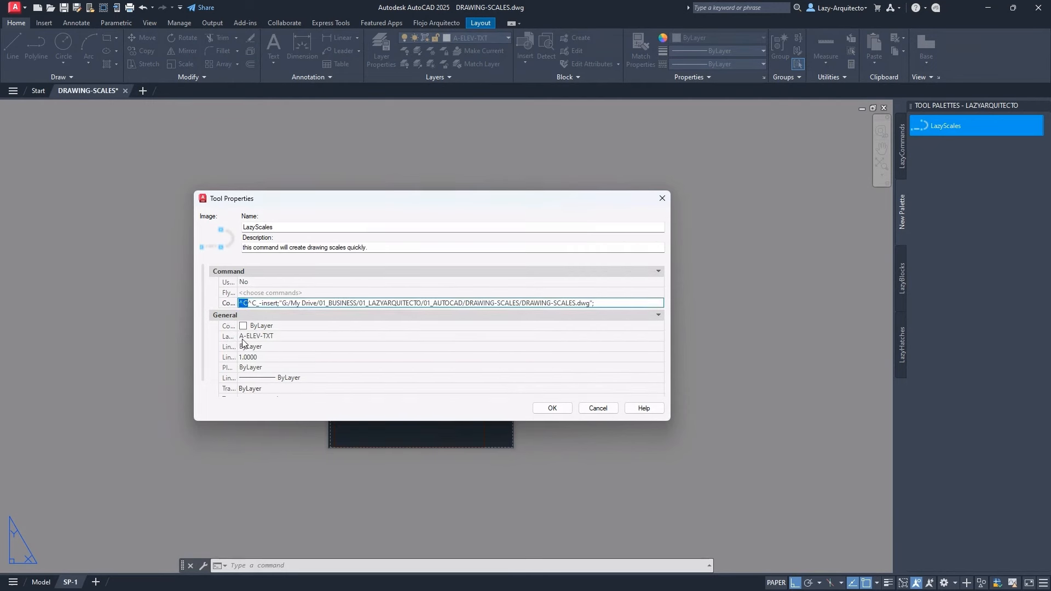
right_click(243, 304)
left_click(270, 340)
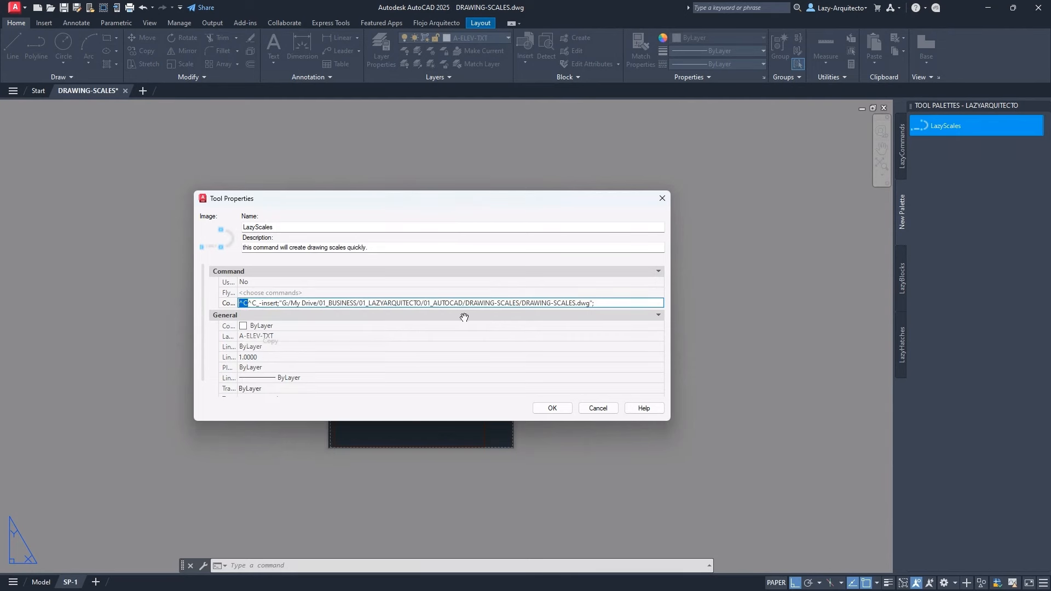
left_click(609, 305)
right_click(608, 307)
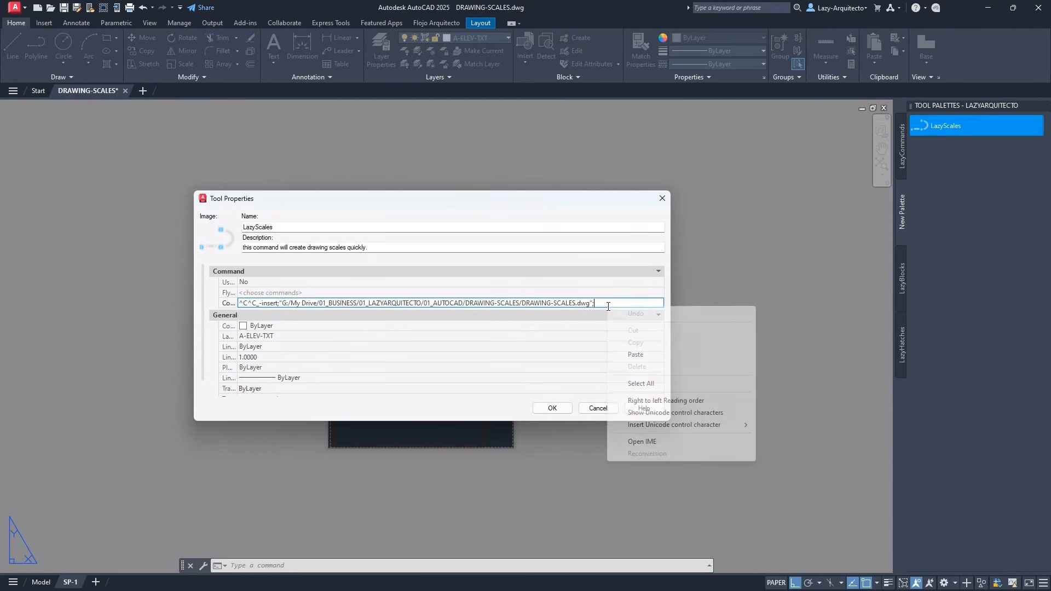
left_click(635, 354)
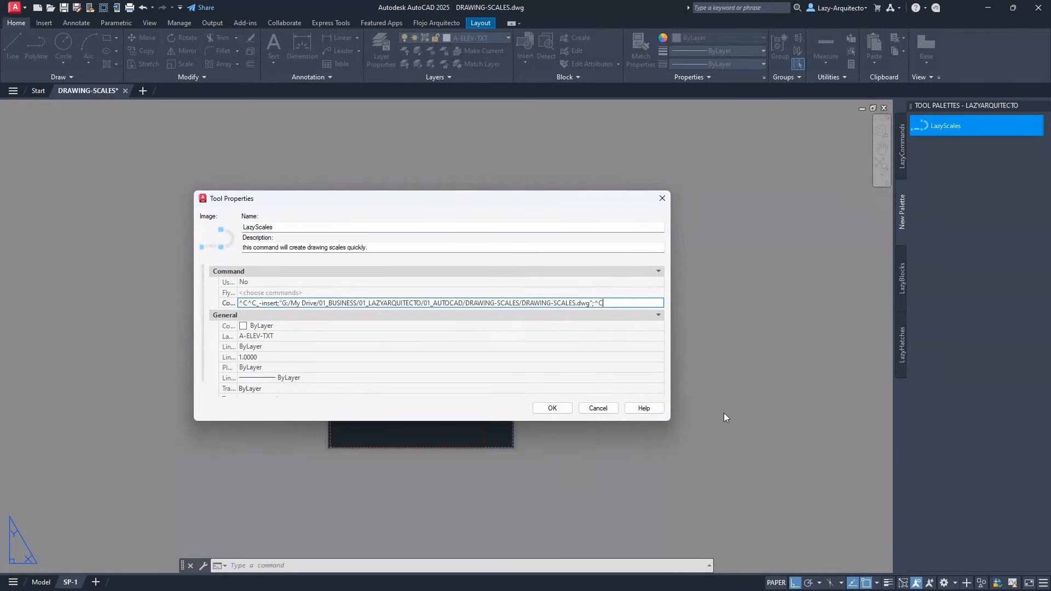
Keep a single semicolon before the closing ^C in the command string and accept the tool properties
left_click(593, 304)
type(";")
key("BackSpace")
left_click(610, 304)
left_click(552, 409)
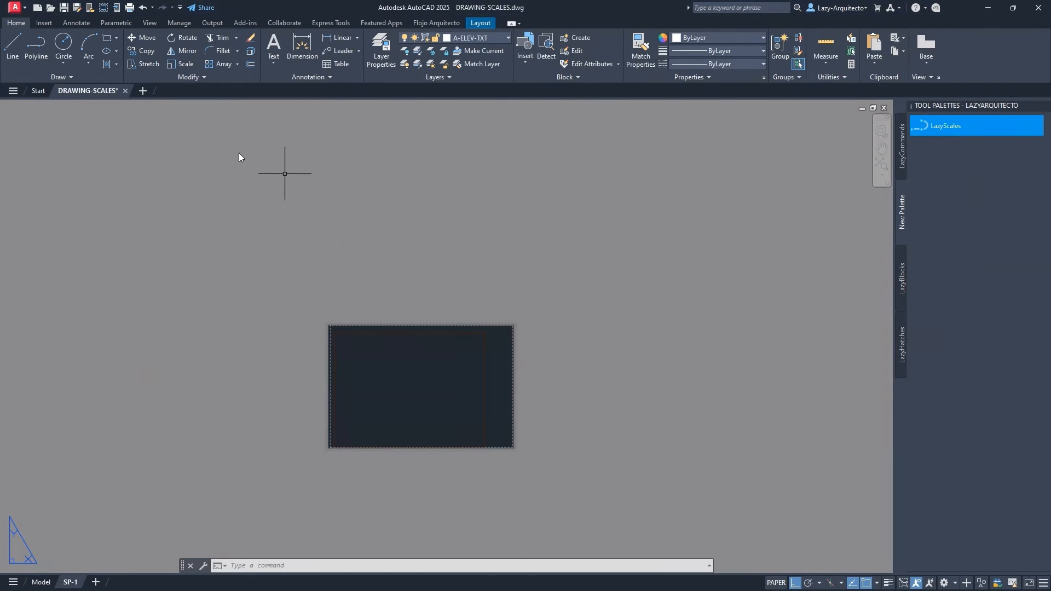
Select the viewport on the SP-1 layout, review its available viewport scales, and clear the selection
left_click(384, 332)
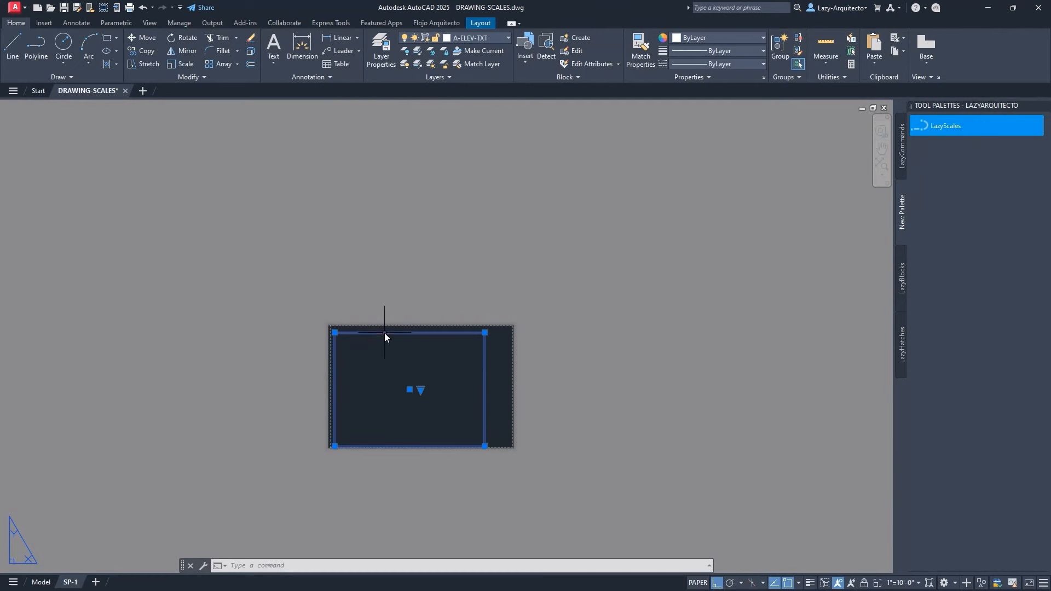
left_click(895, 585)
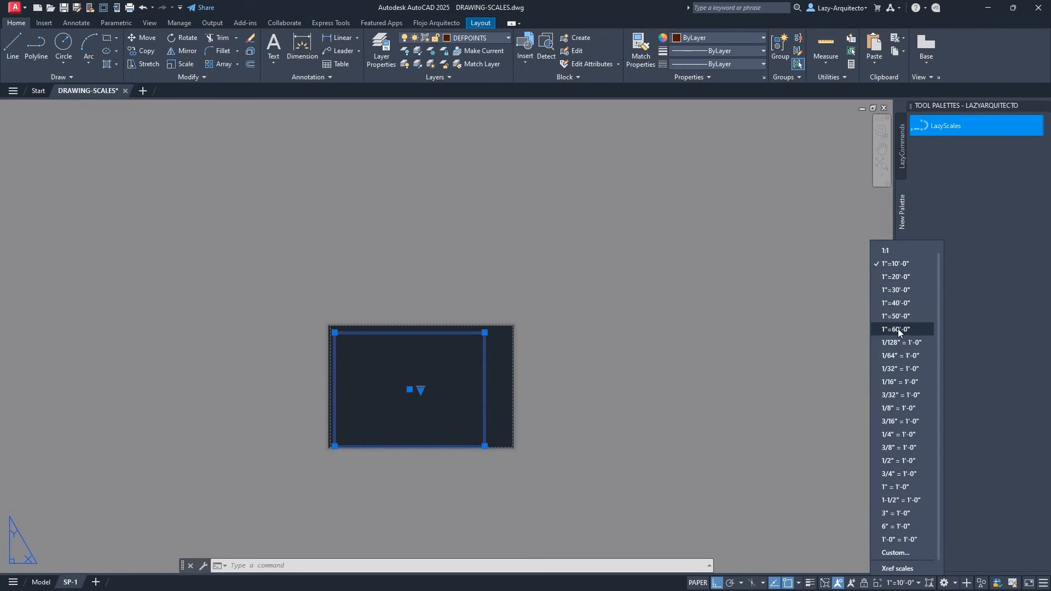
left_click(577, 328)
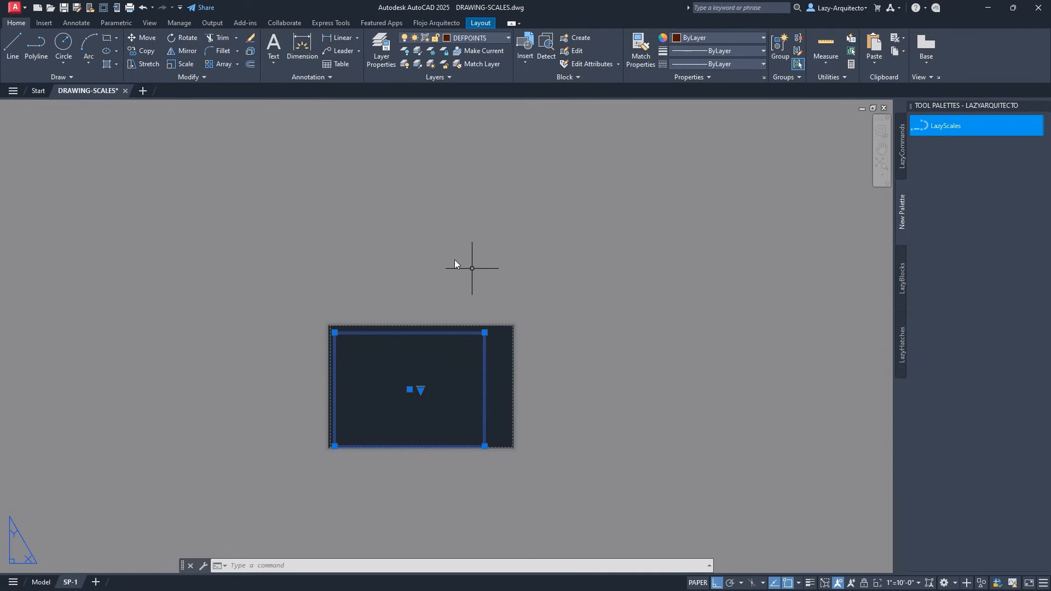
key("Escape")
Open the recent drawing STORE - EX-1_EXISTING FLOOR PLAN, dismiss the unreconciled layers notice, and show the full sheet
left_click(37, 92)
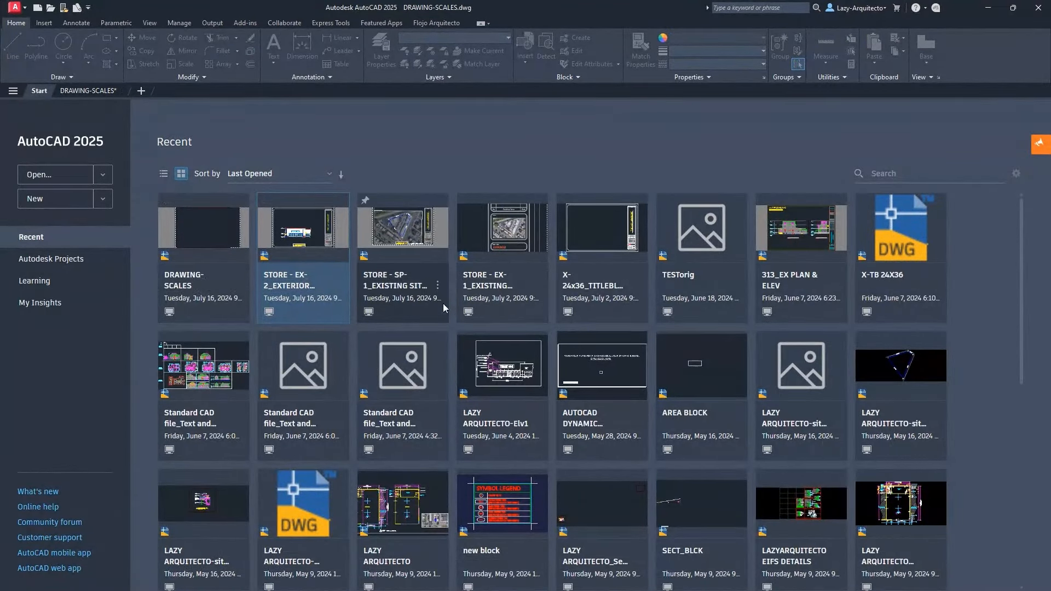
left_click(501, 297)
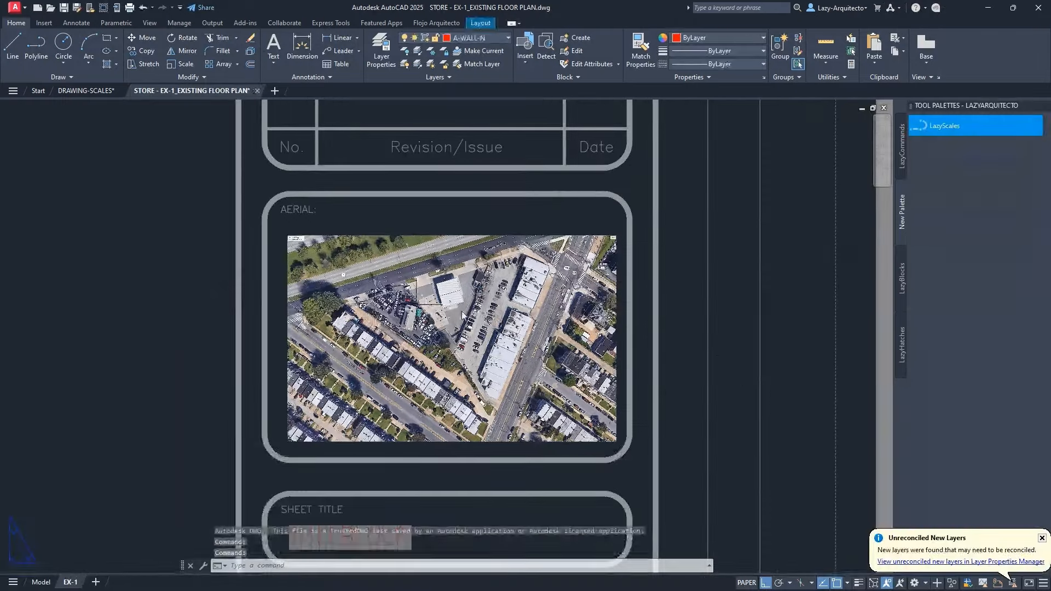
left_click(1041, 538)
scroll(646, 386, "down", 4)
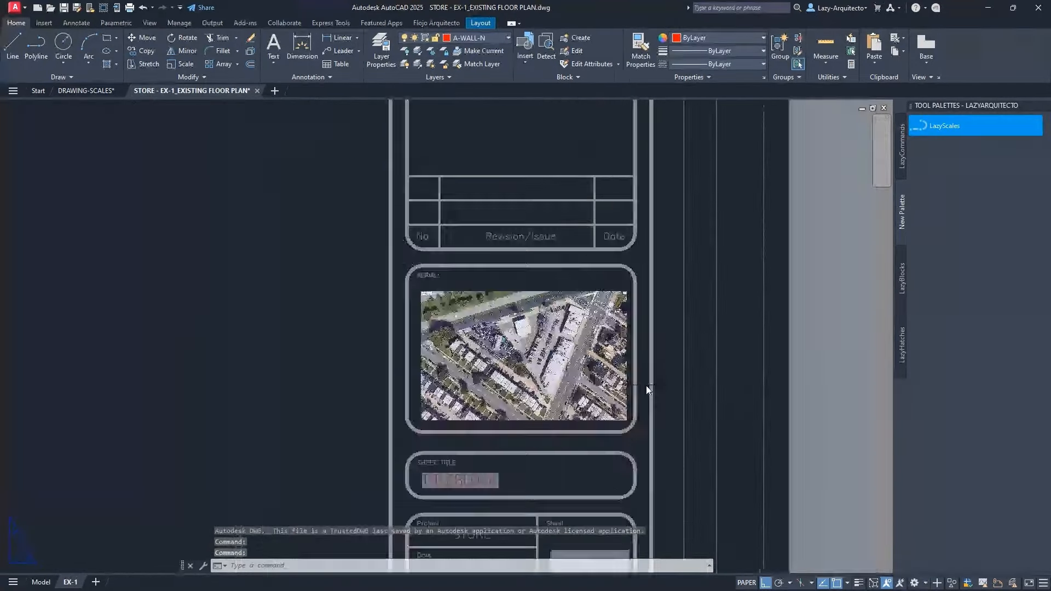
middle_click_drag(427, 353, 572, 394)
scroll(573, 394, "down", 3)
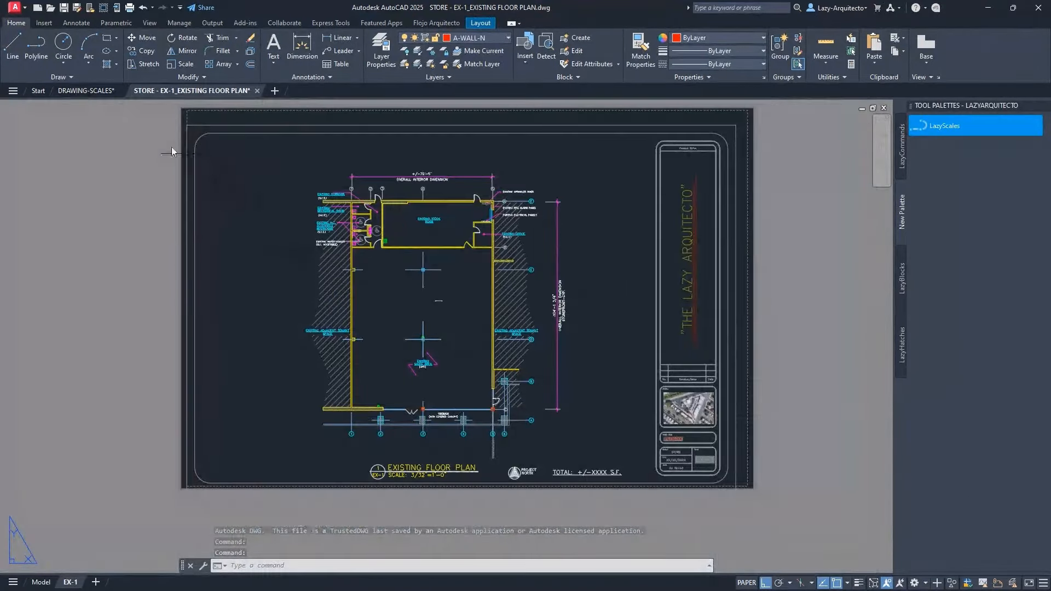
Select the floor plan viewport on layout EX-1, review its viewport scale list, and deselect it
left_click(195, 133)
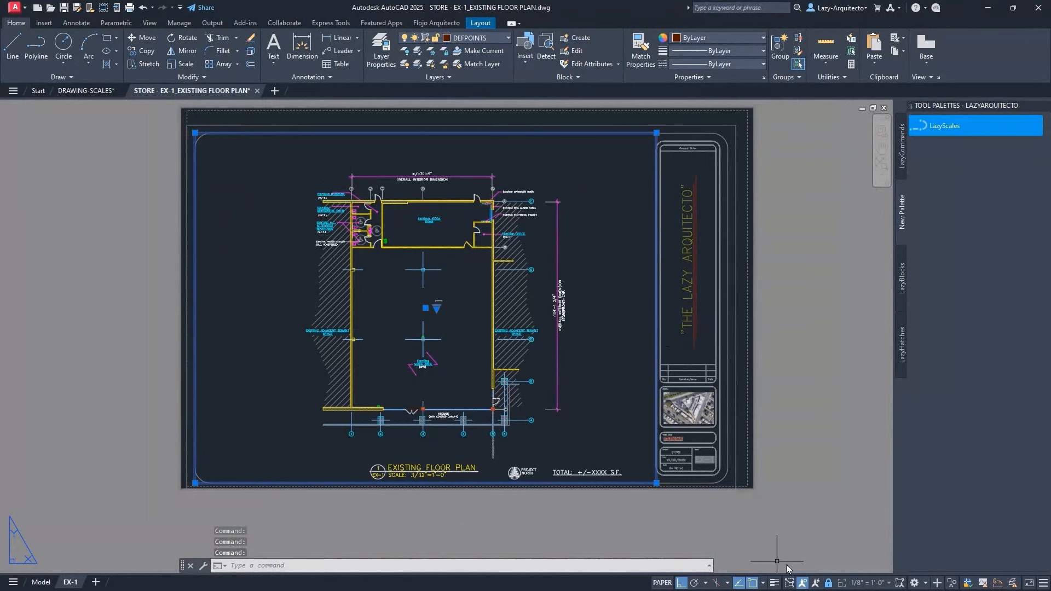
left_click(862, 584)
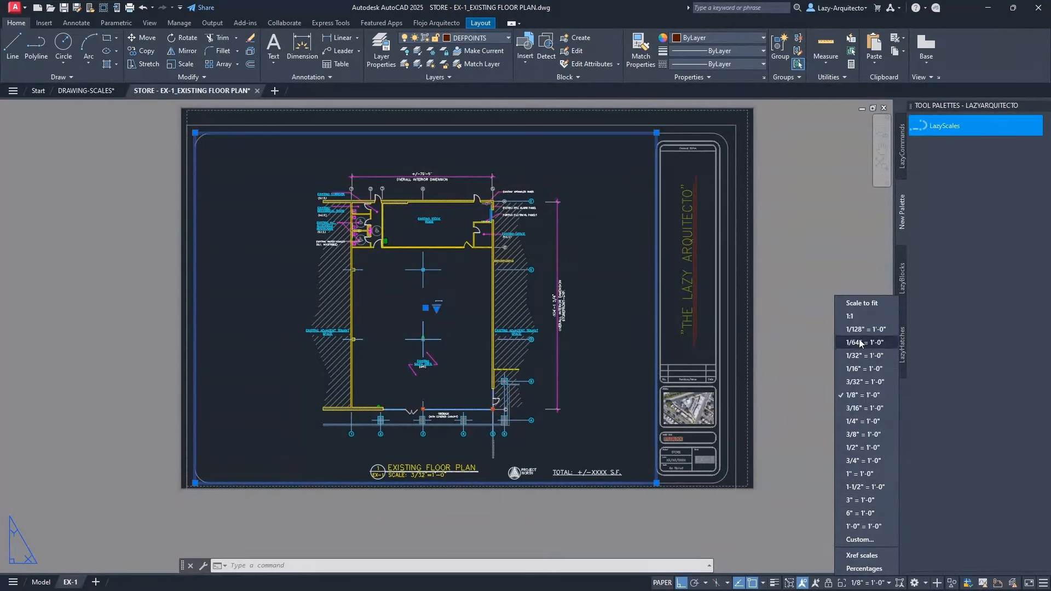
left_click(793, 383)
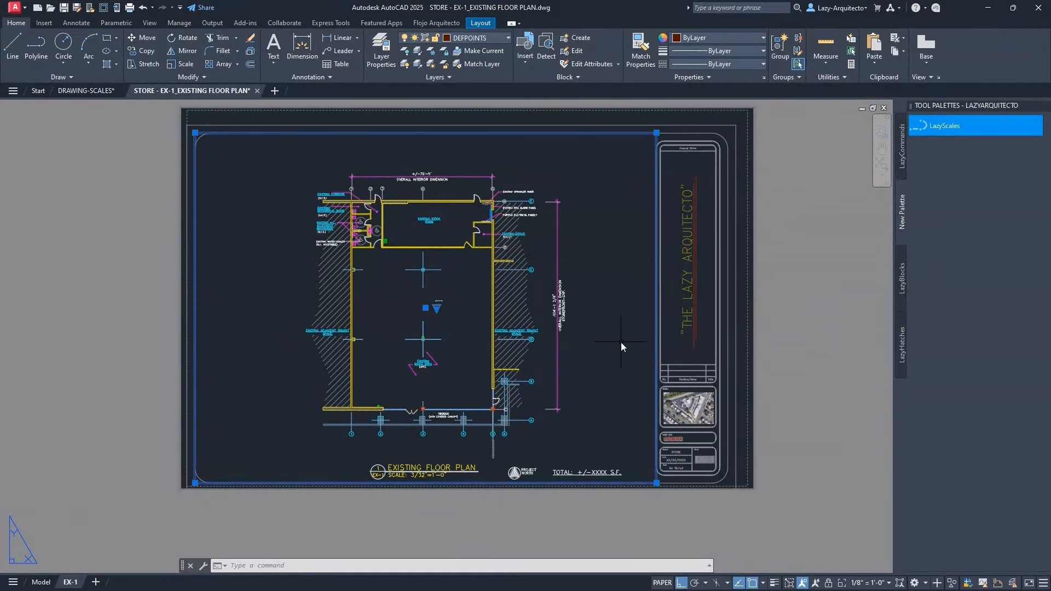
key("Escape")
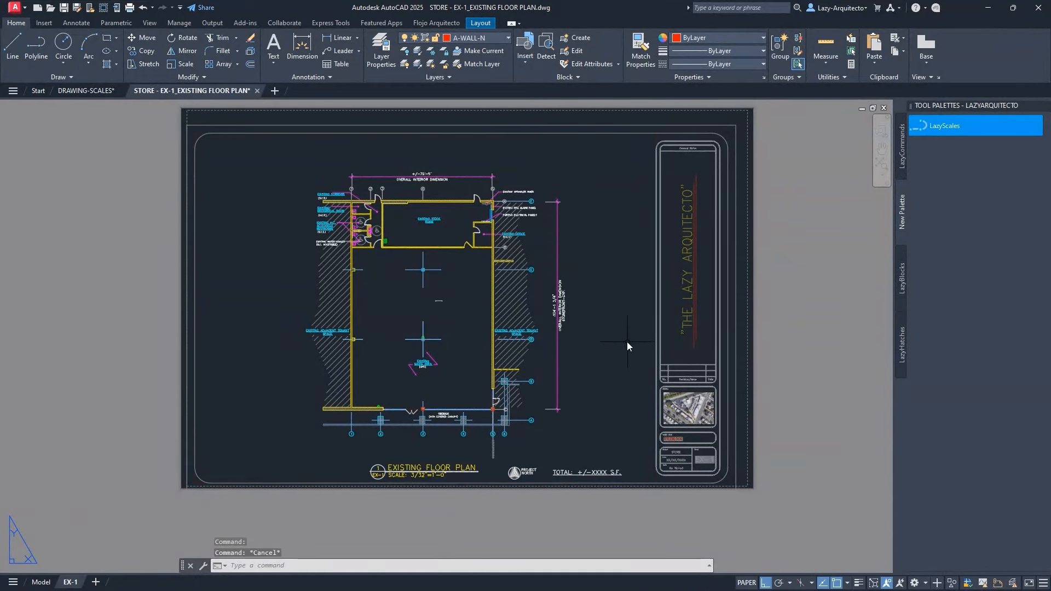
Run the LazyScales tool in the existing floor plan drawing and check its insert in the command history
left_click(947, 127)
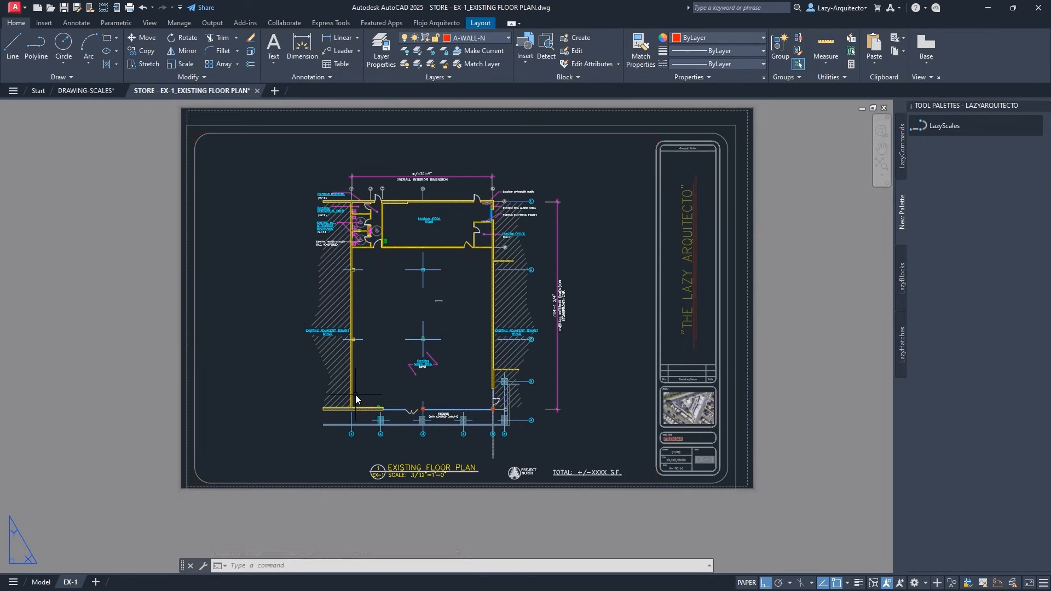
key("F2")
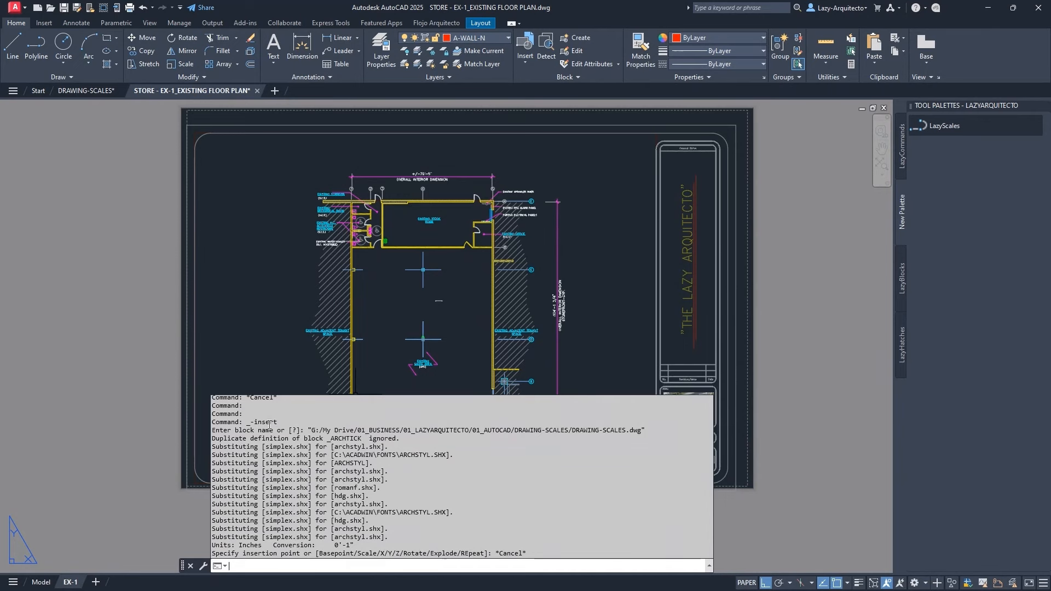
key("F2")
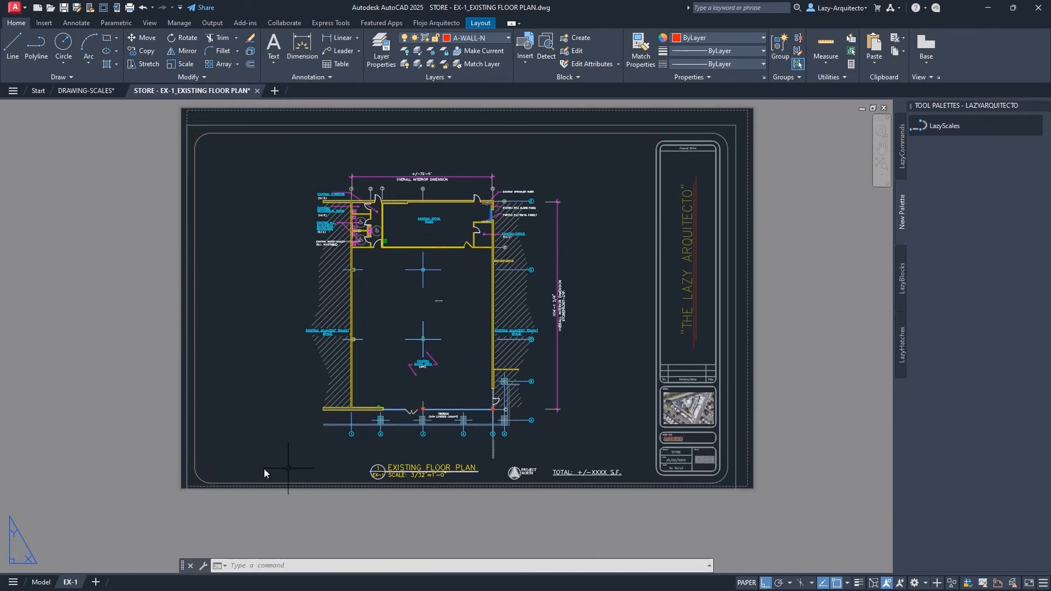
Reselect the EX-1 floor plan viewport and check its scale list for the imported custom scales
left_click(195, 480)
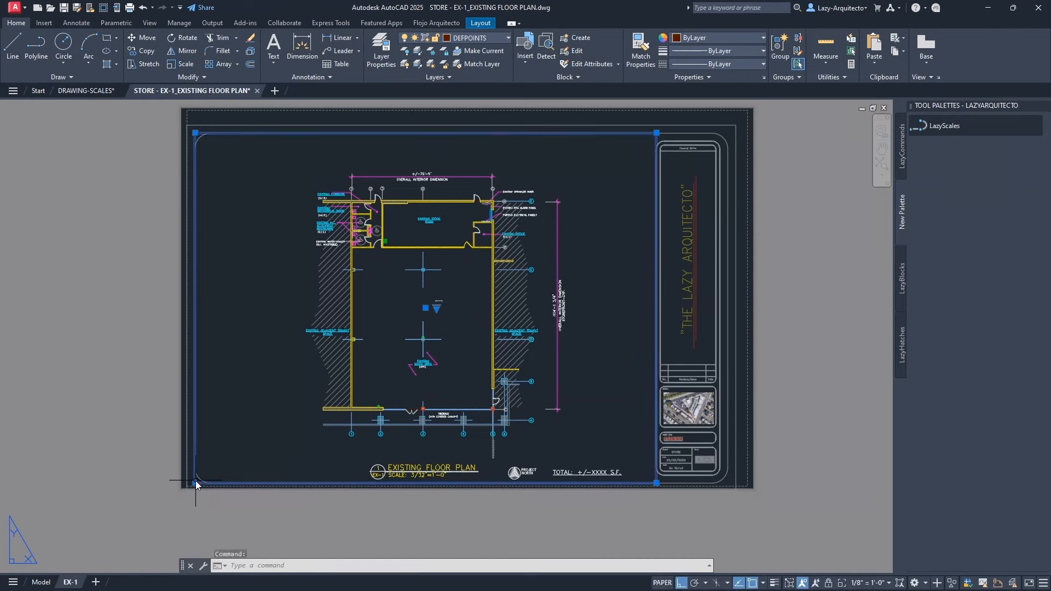
left_click(866, 583)
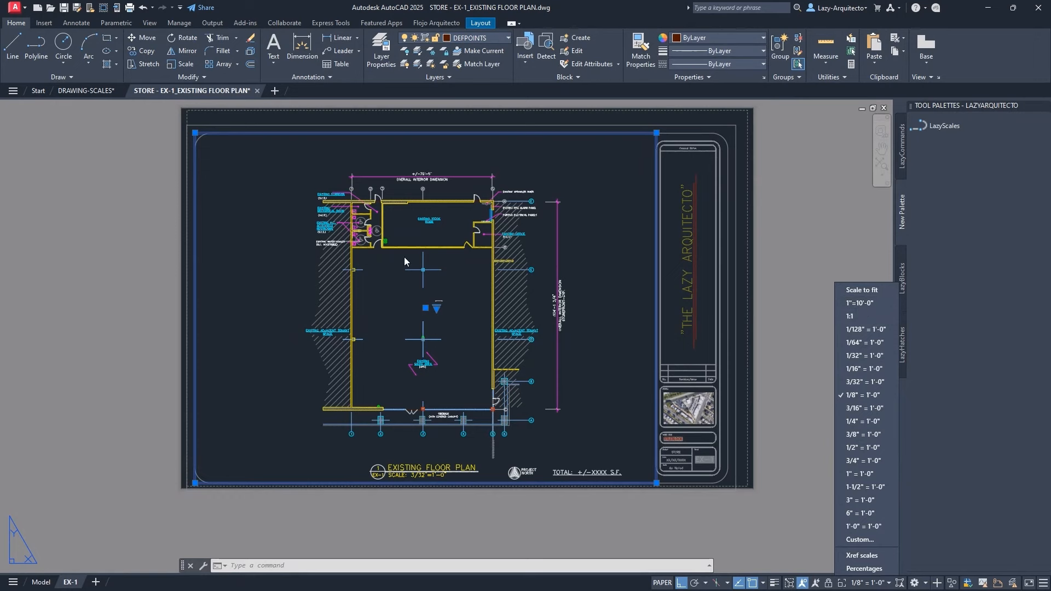
left_click(148, 219)
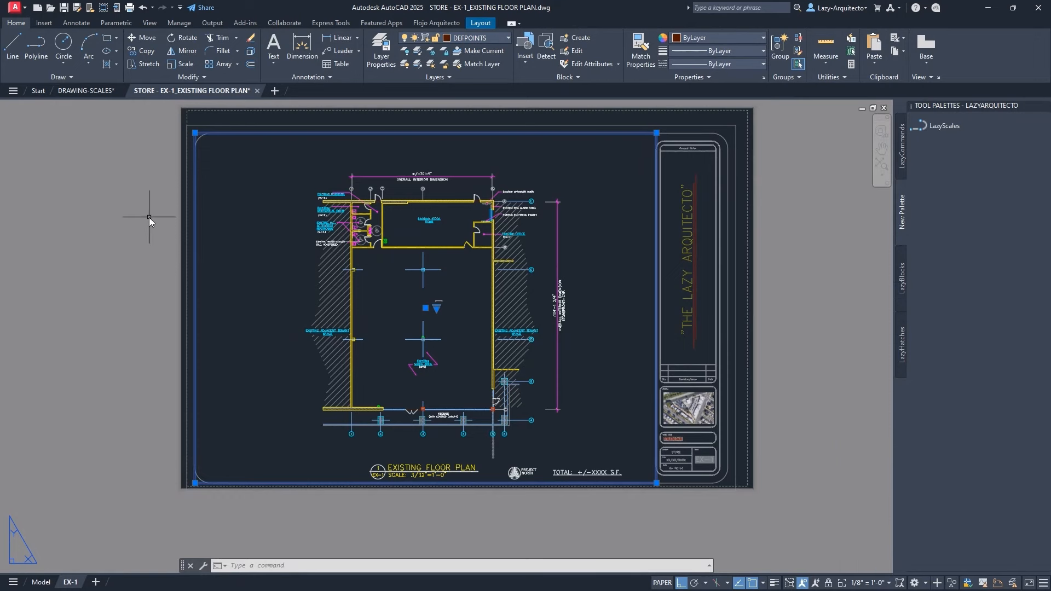
Switch to the DRAWING-SCALES drawing and examine its viewport's scale list for comparison with the floor plan drawing
left_click(82, 93)
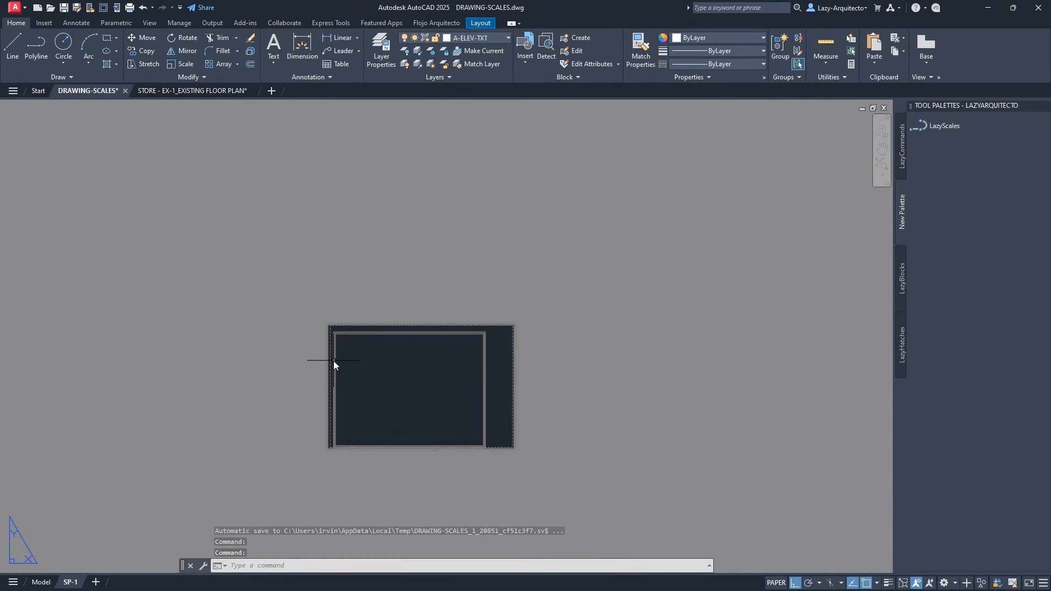
left_click(334, 361)
left_click(900, 583)
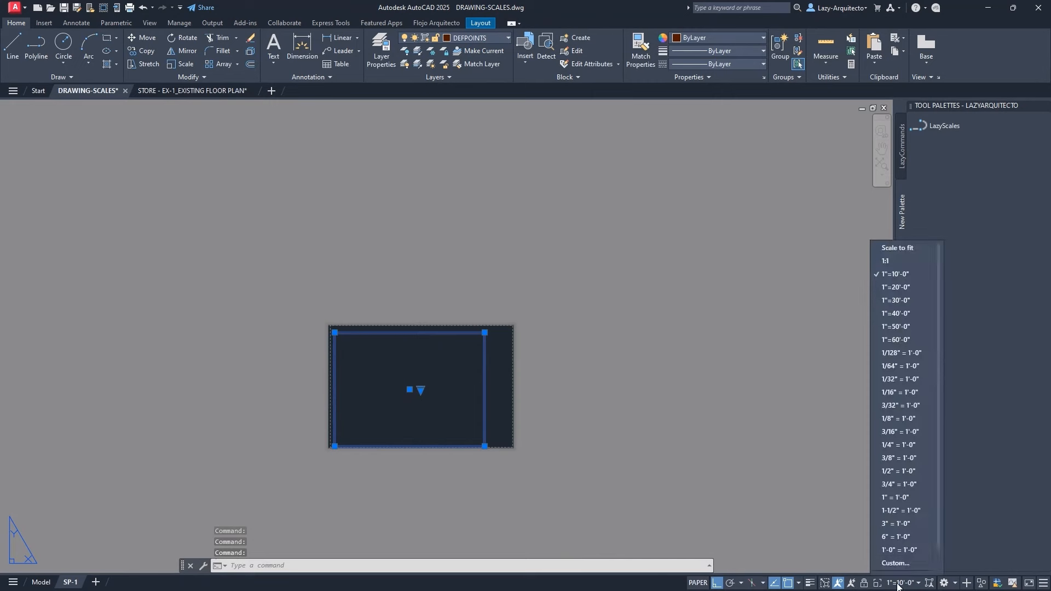
scroll(901, 552, "up", 1)
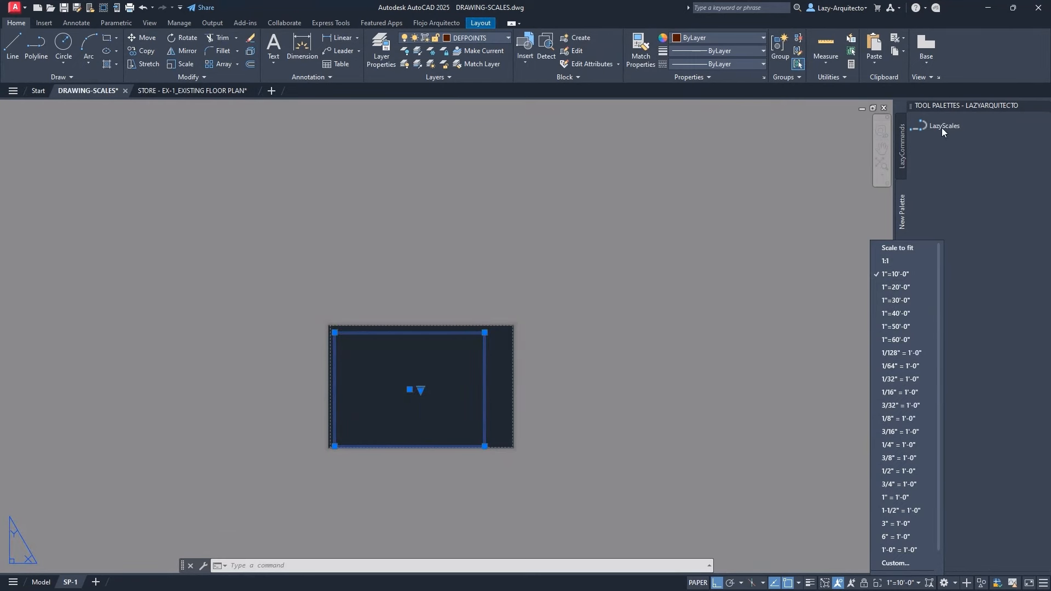
left_click(458, 290)
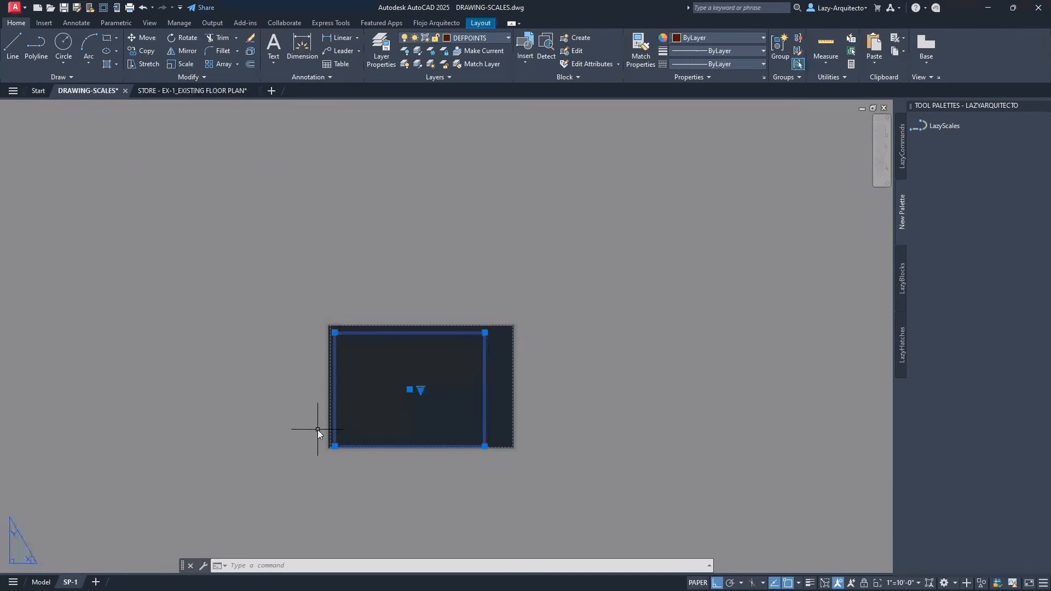
Examine the SP-1 viewport's scale list, look over the floor plan drawing, and return to DRAWING-SCALES
scroll(340, 421, "up", 2)
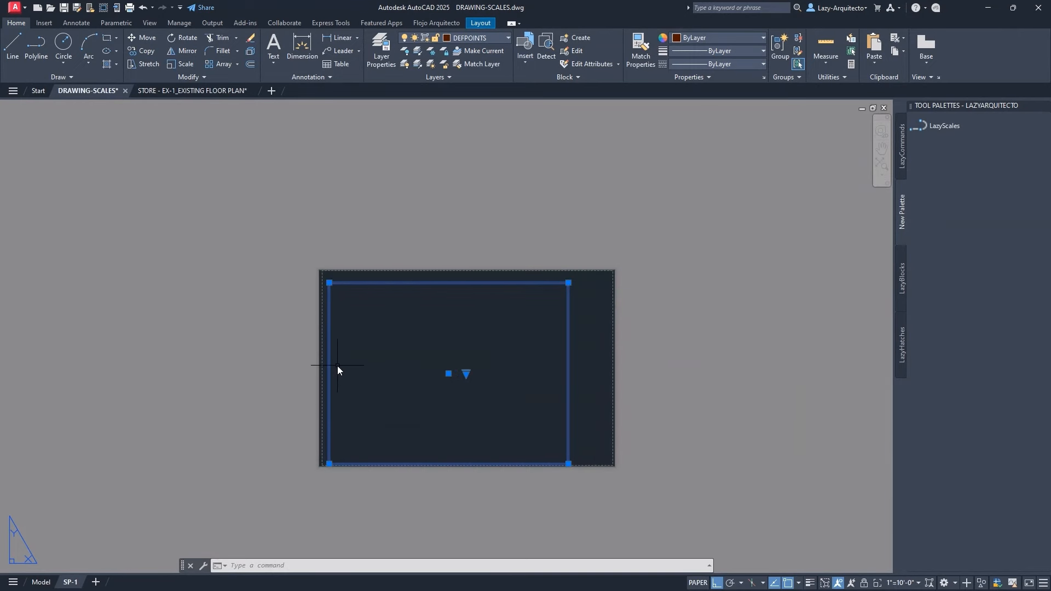
scroll(337, 366, "up", 2)
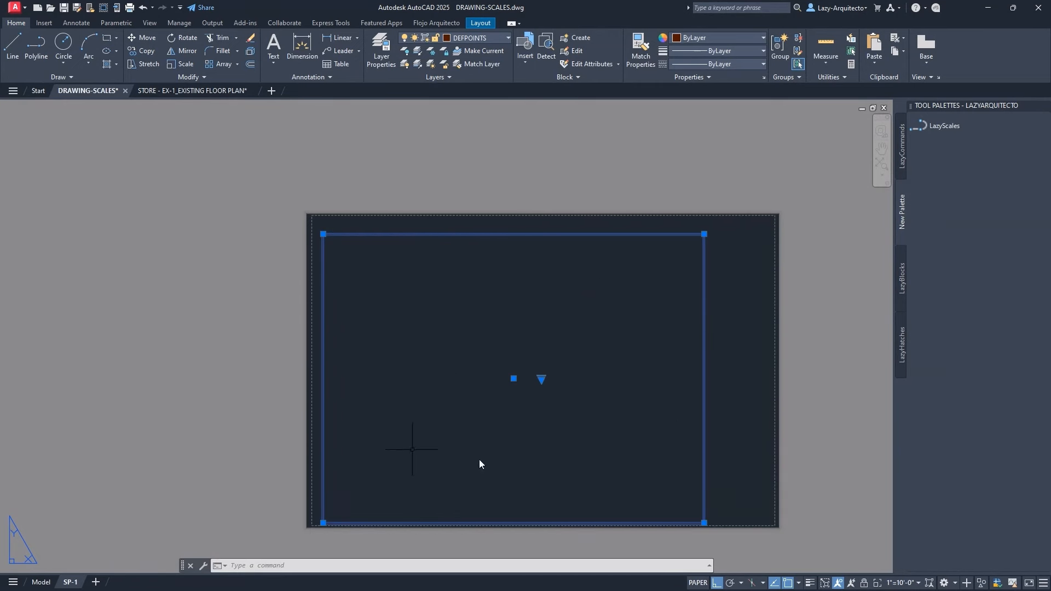
left_click(906, 584)
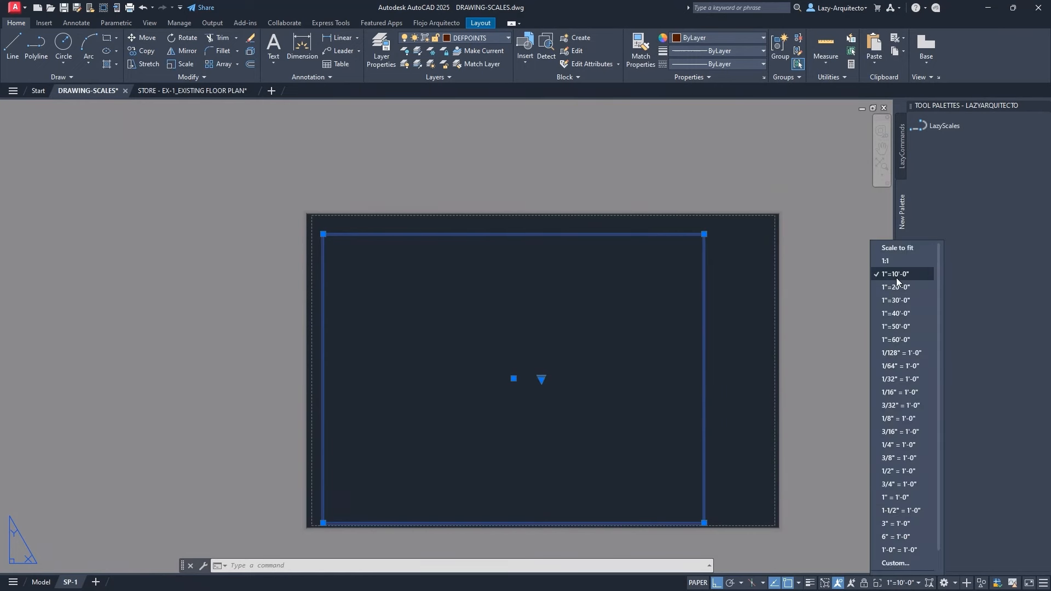
left_click(389, 236)
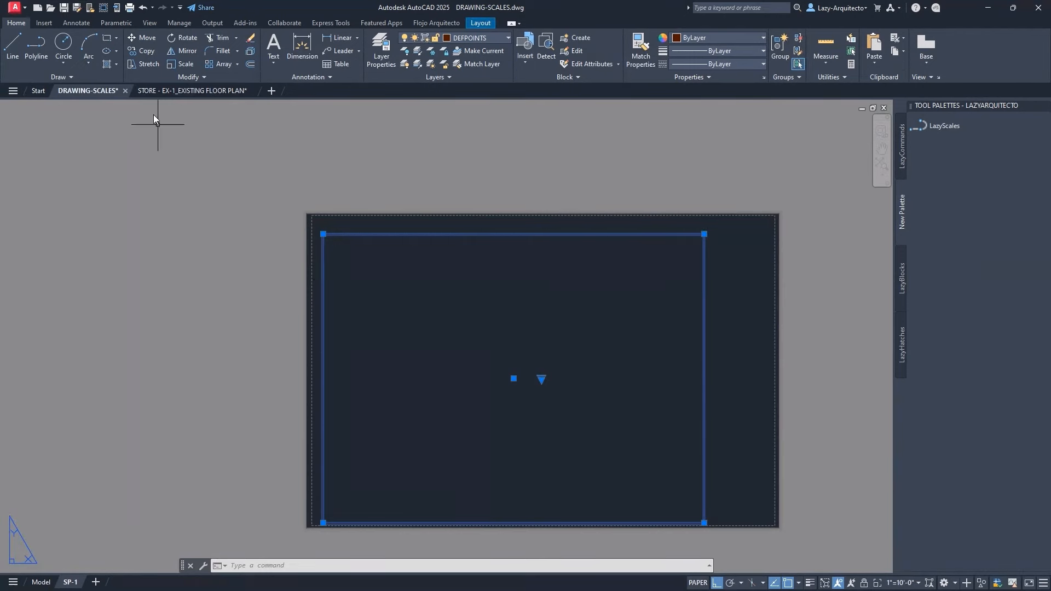
left_click(159, 91)
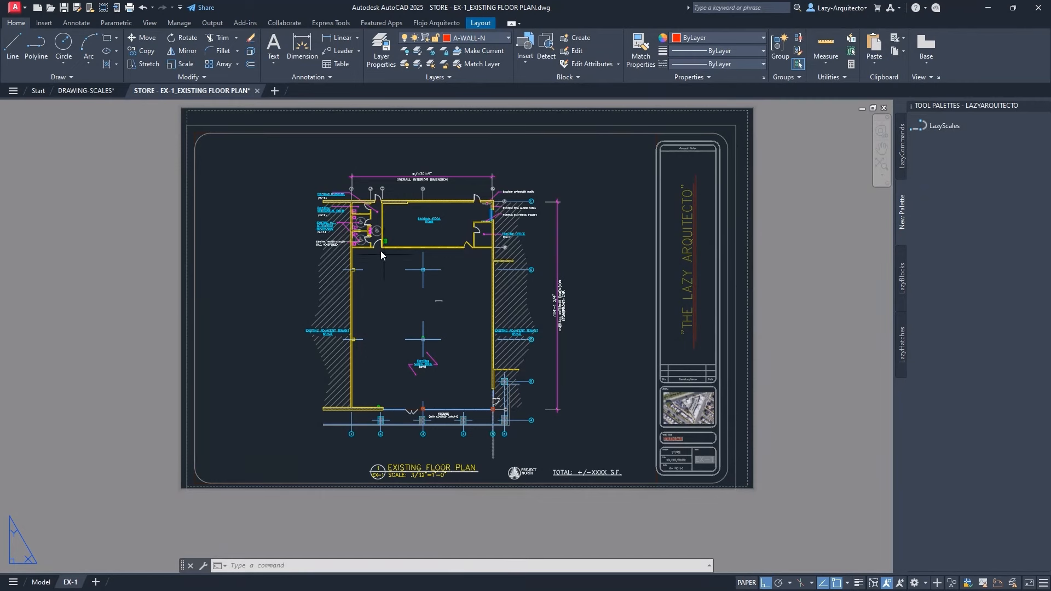
left_click(83, 91)
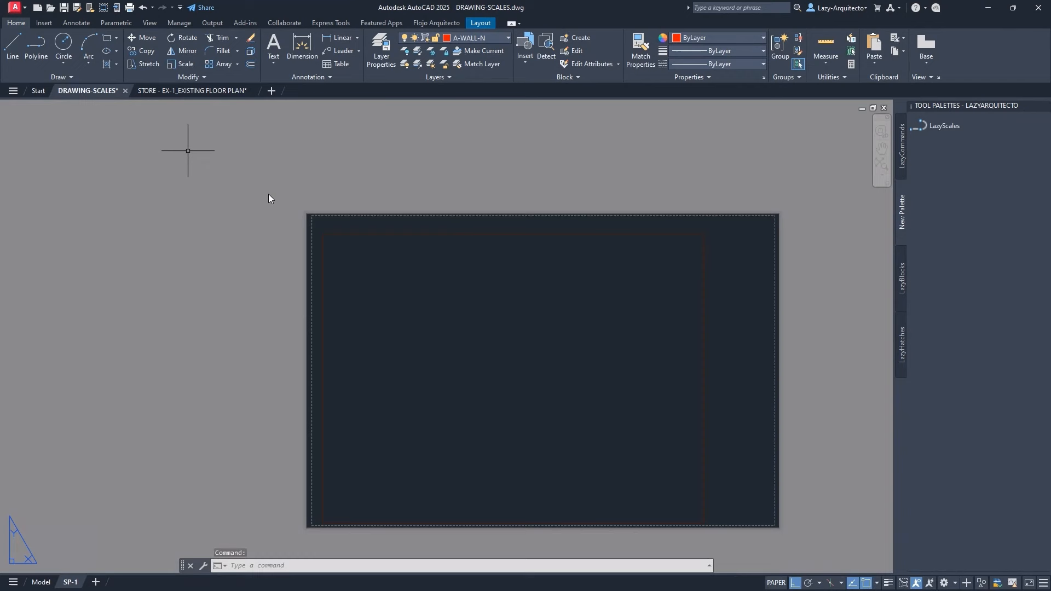
Copy the SP-1 viewport about 2'-6" to its right and set the copy's scale to 1"=20'-0"
left_click(366, 234)
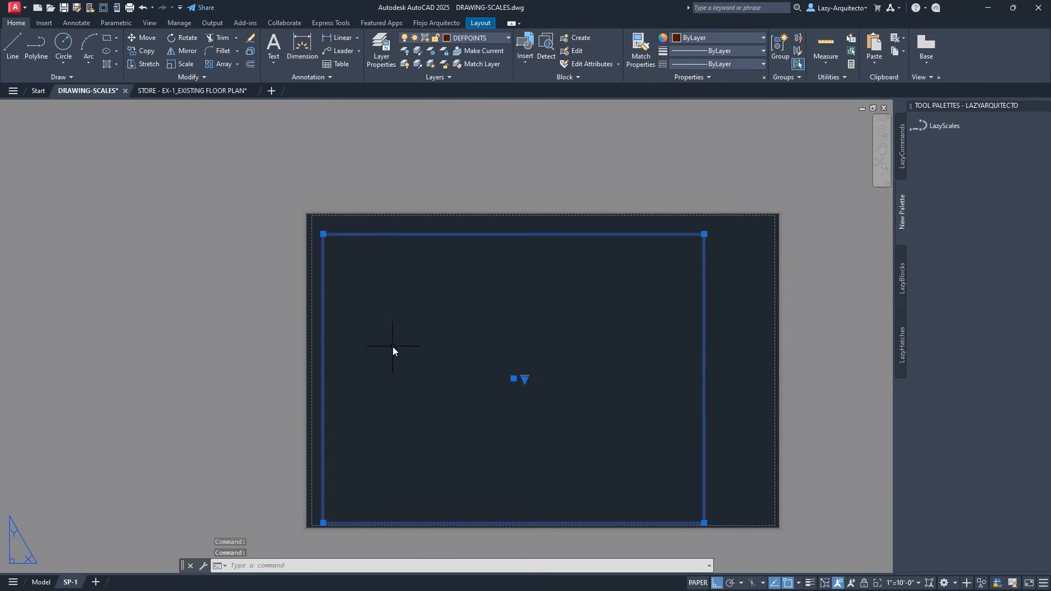
type("co")
key("Return")
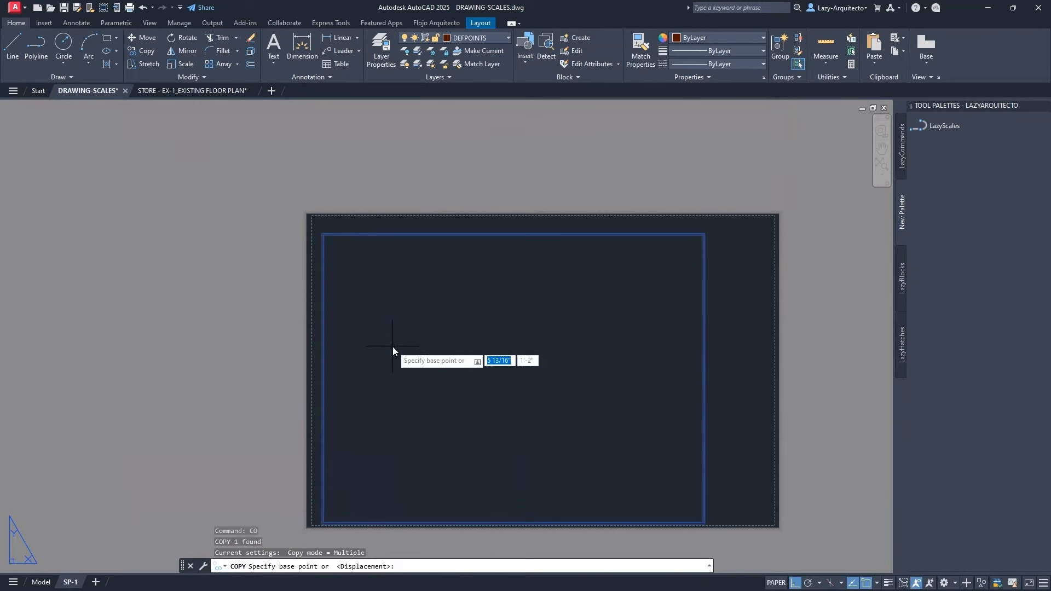
scroll(352, 308, "down", 2)
left_click(365, 304)
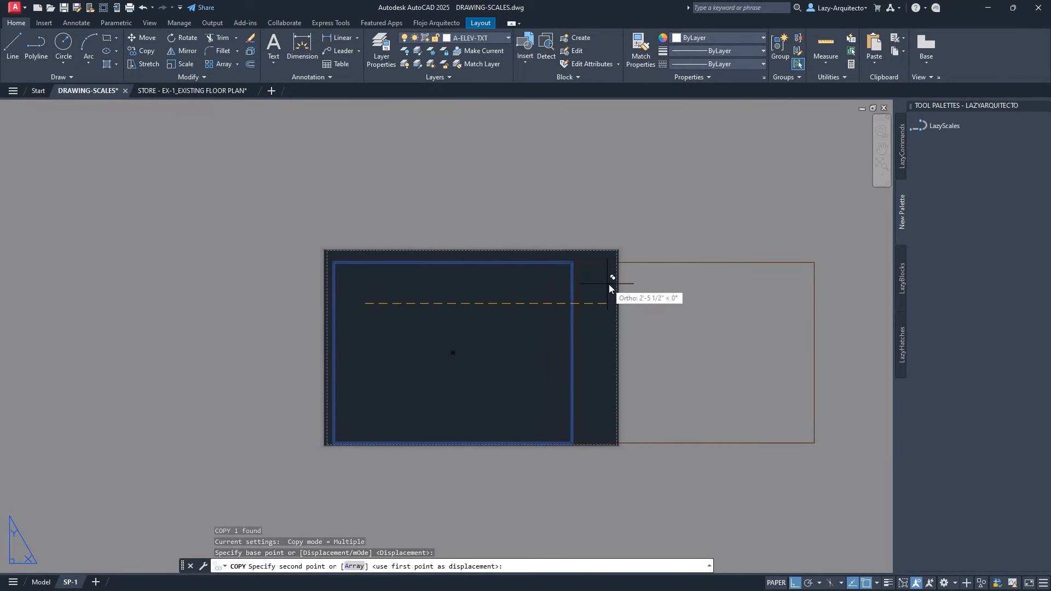
key("Escape")
left_click(652, 261)
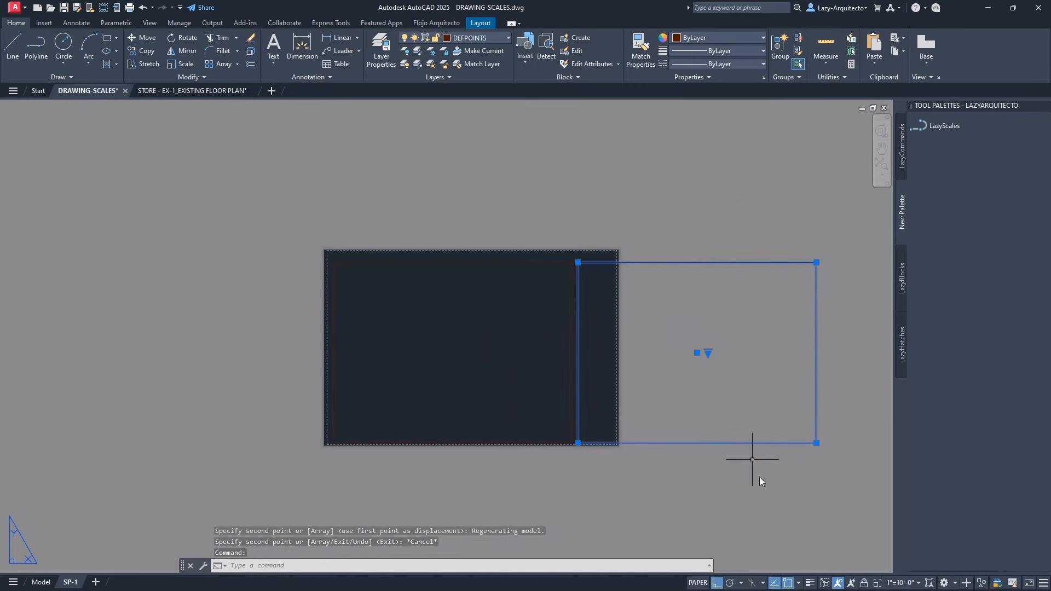
left_click(902, 583)
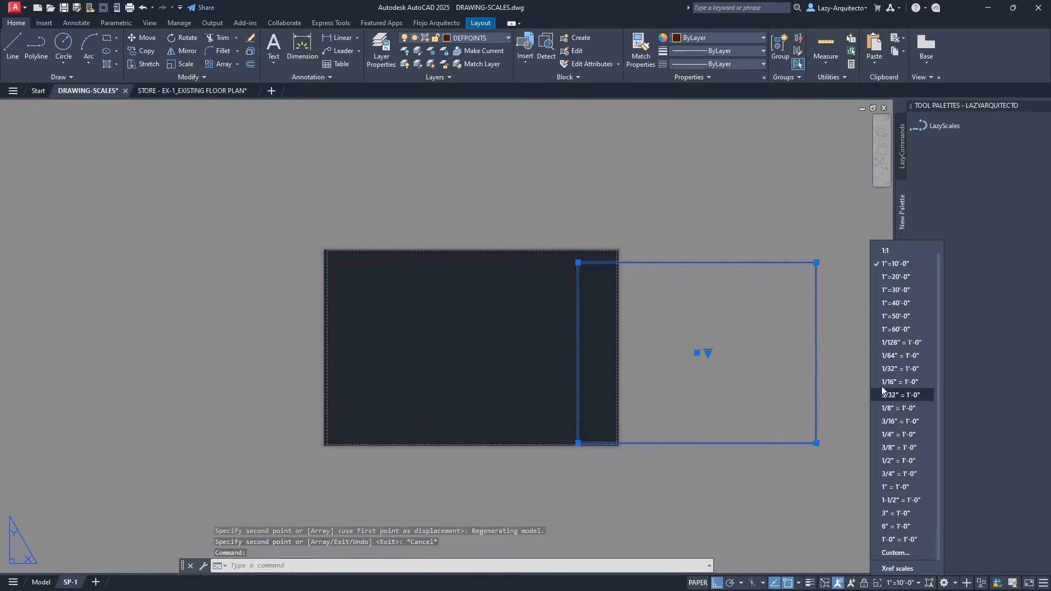
left_click(892, 277)
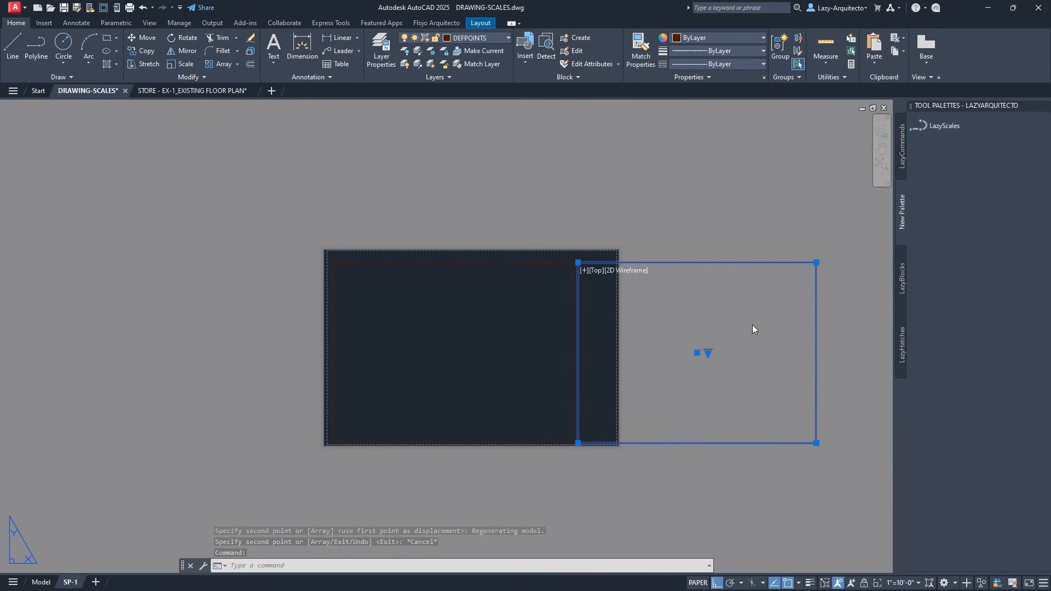
left_click(617, 241)
key("Escape")
key("Escape")
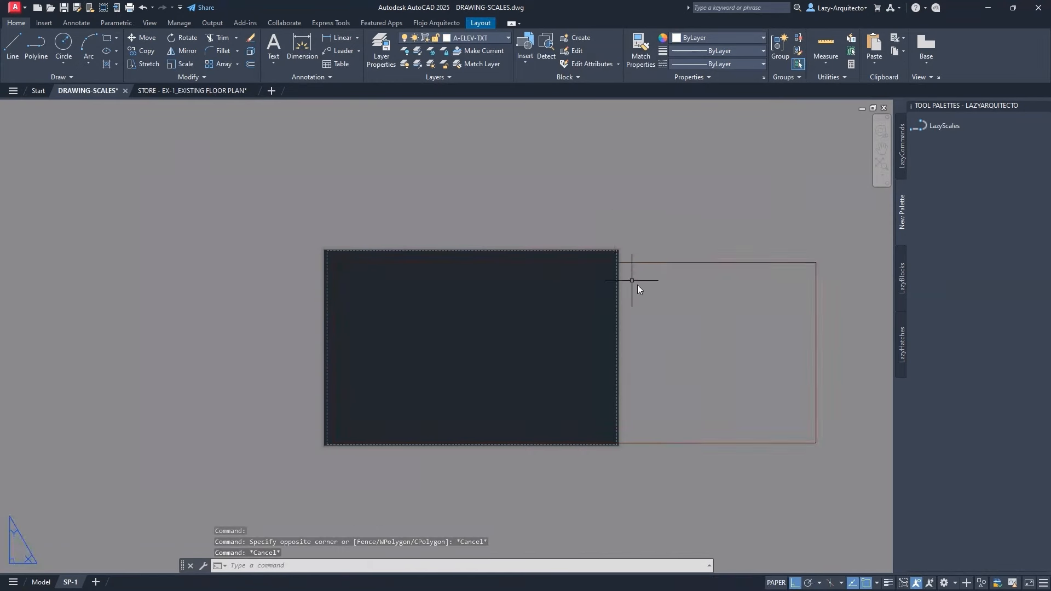
Copy the 1"=20'-0" viewport to its right and set the new copy's scale to 1"=30'-0"
middle_click_drag(633, 293, 444, 300)
scroll(443, 284, "down", 2)
left_click(466, 292)
left_click(438, 252)
type("co")
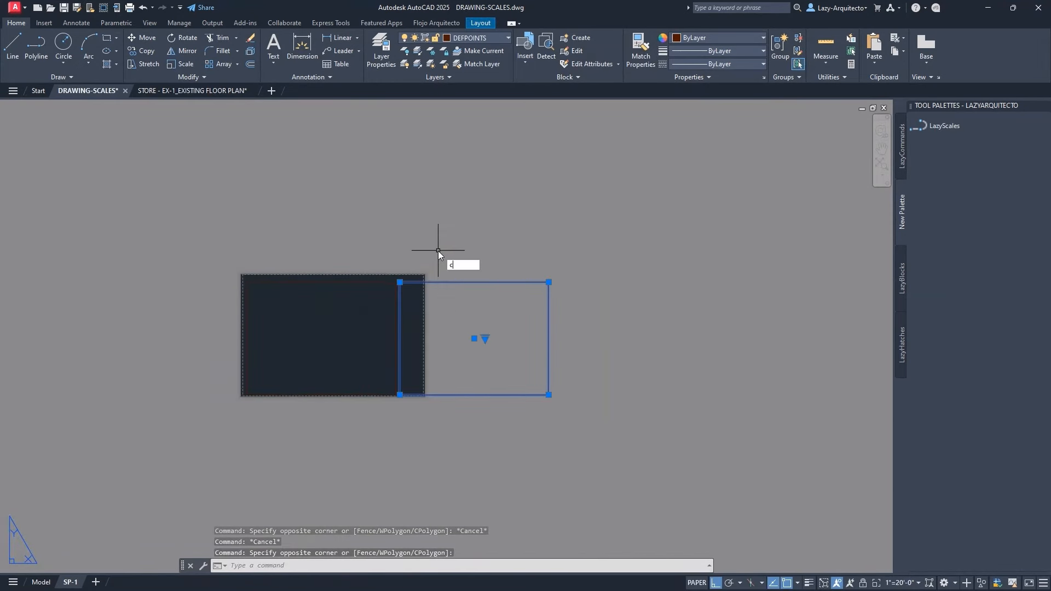
key("space")
left_click(442, 251)
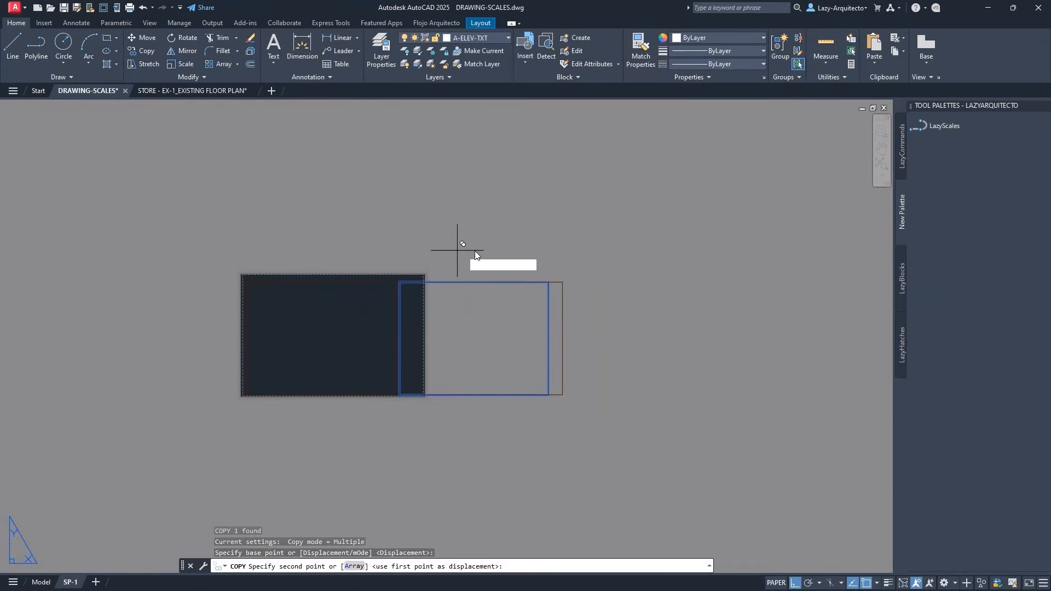
left_click(595, 249)
key("Escape")
left_click(593, 285)
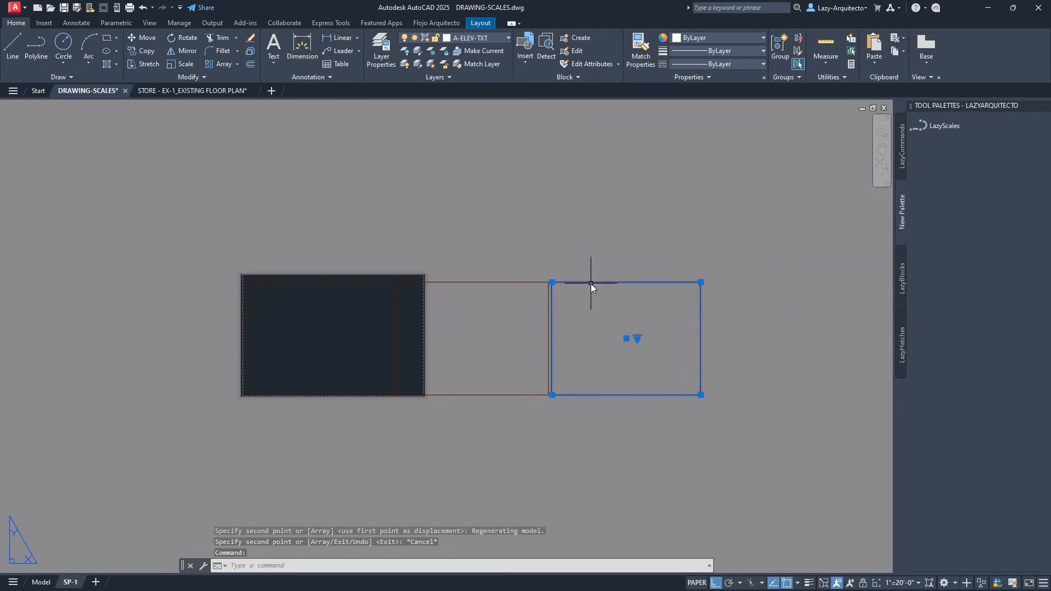
left_click(895, 584)
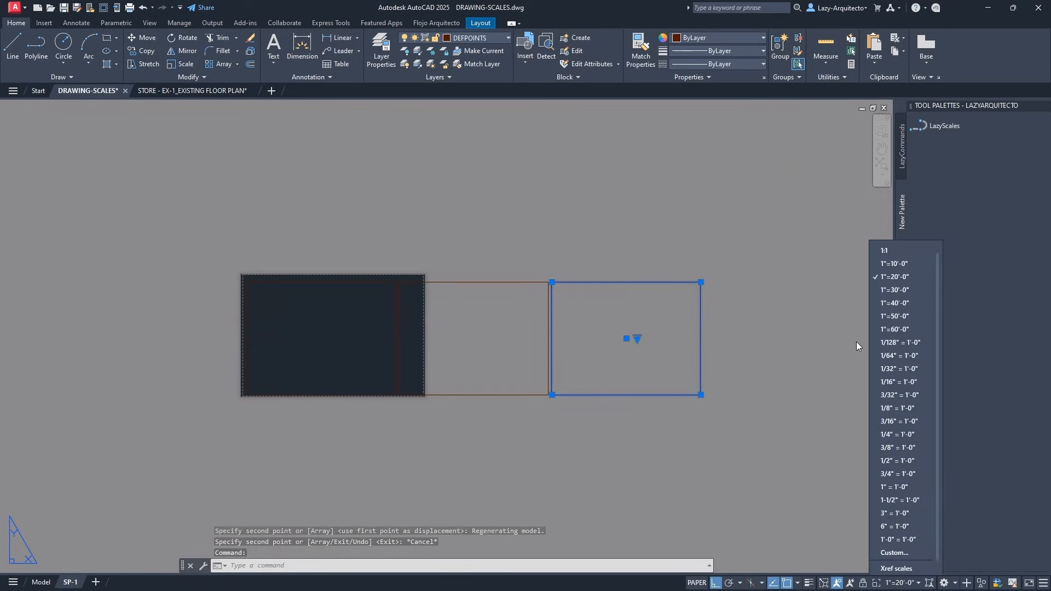
left_click(882, 291)
key("Escape")
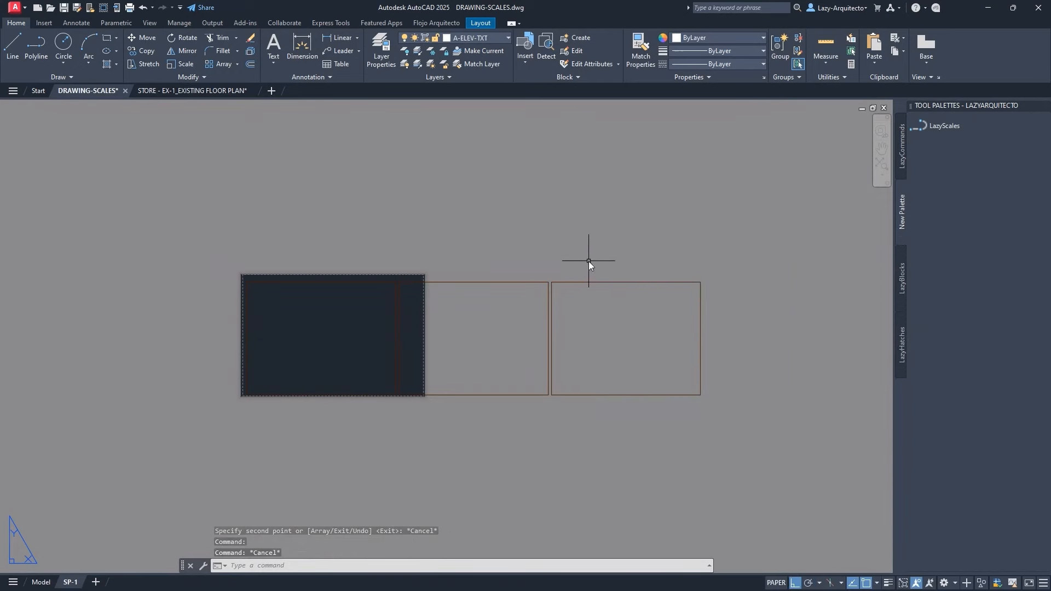
Select the rightmost viewport to check its scale, and deselect it
middle_click_drag(803, 317, 503, 353)
scroll(444, 356, "down", 2)
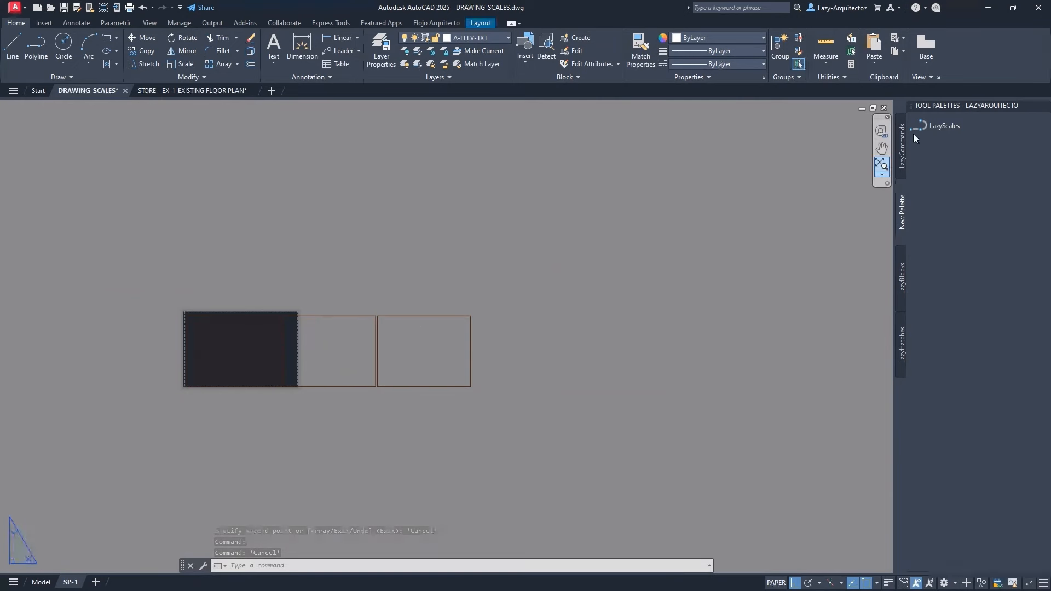
middle_click_drag(289, 303, 375, 318)
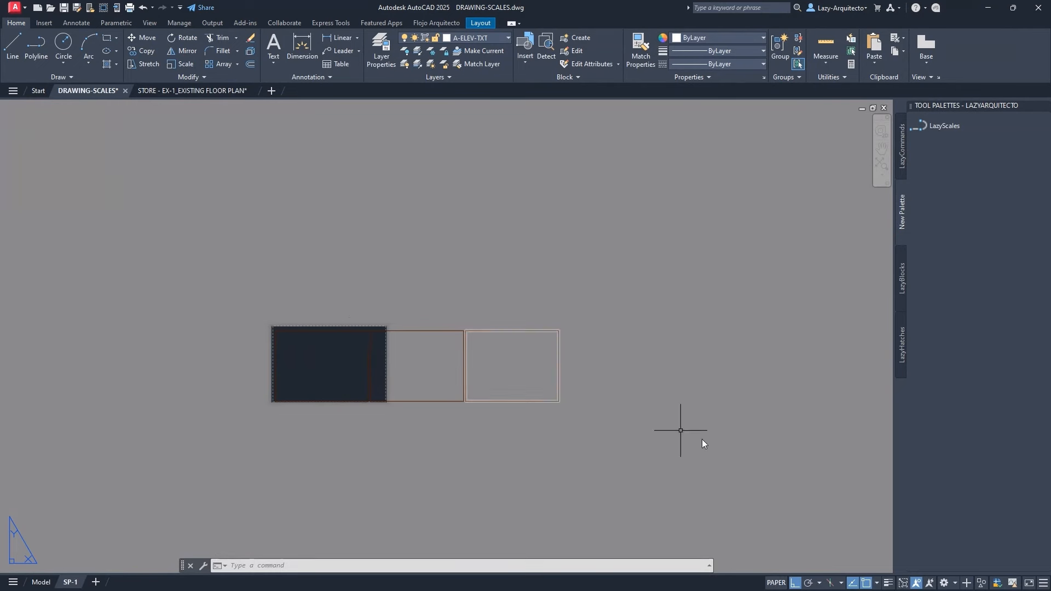
left_click(515, 402)
left_click(903, 583)
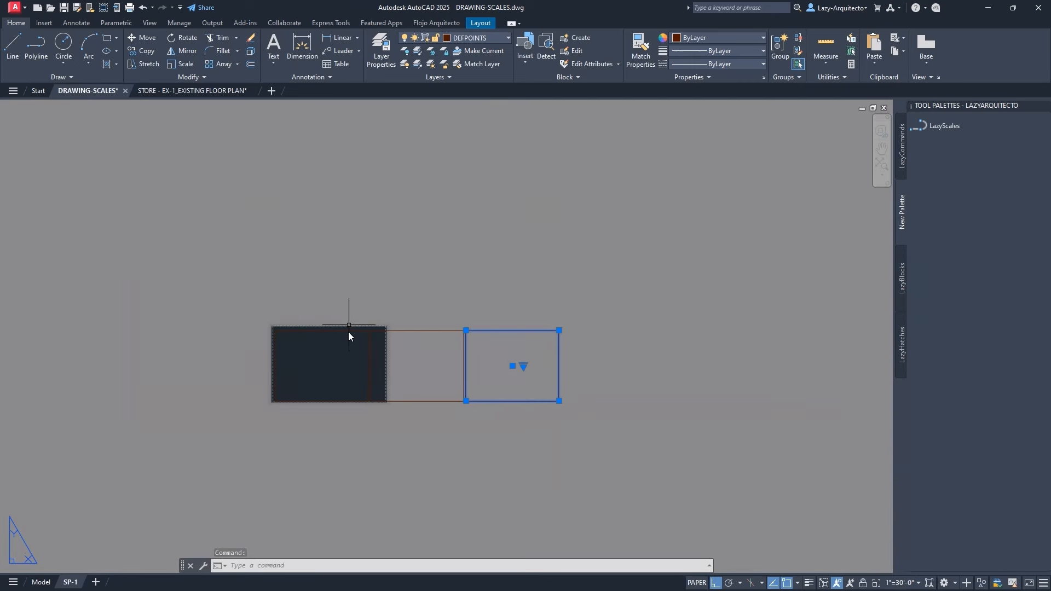
scroll(346, 345, "up", 2)
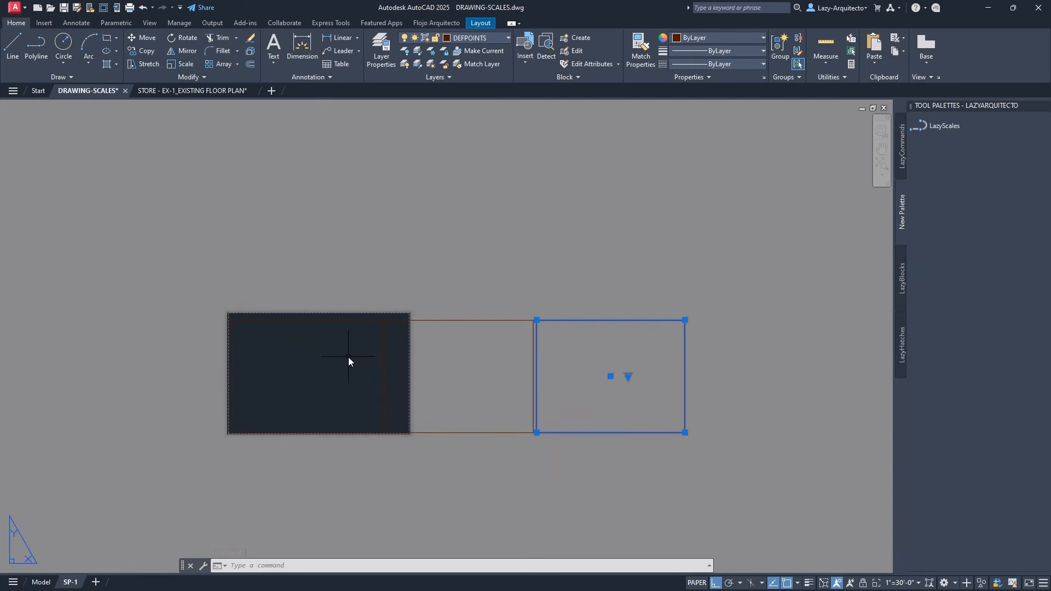
key("Escape")
key("Escape")
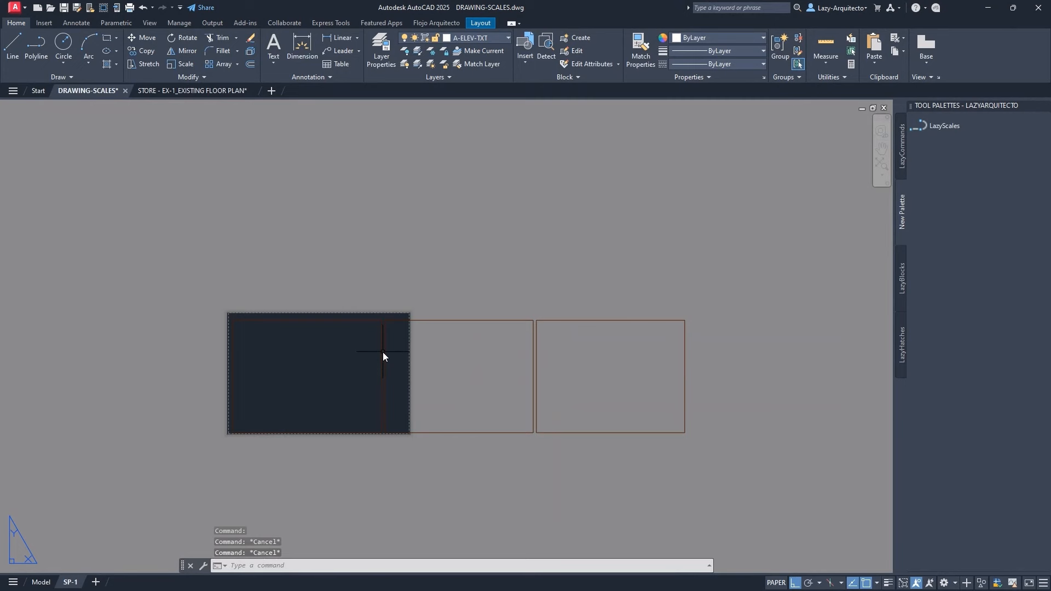
Delete all three viewports from layout SP-1
middle_click_drag(424, 358, 515, 348)
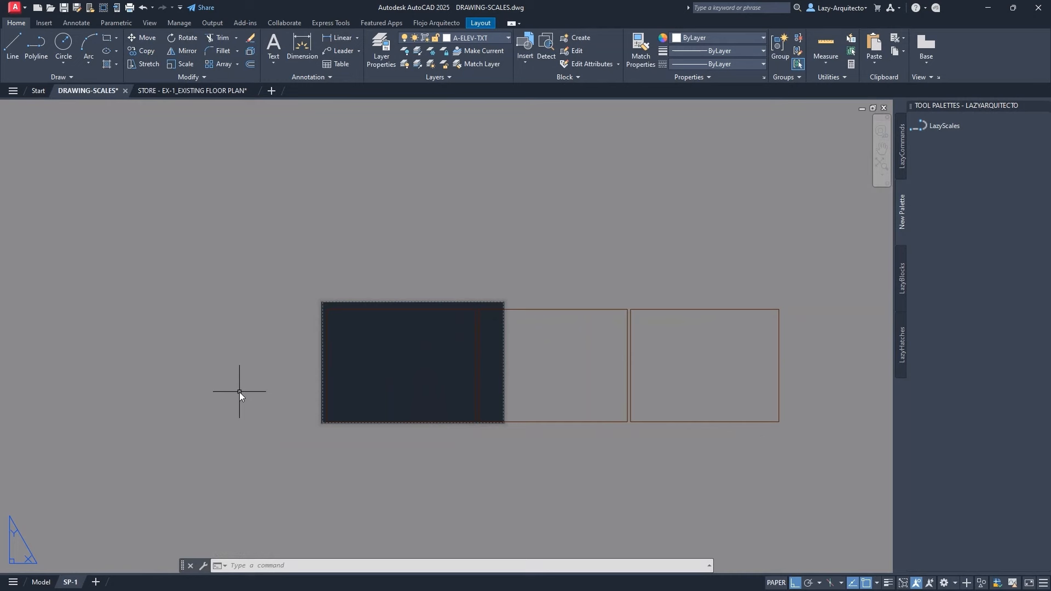
left_click(694, 372)
key("Escape")
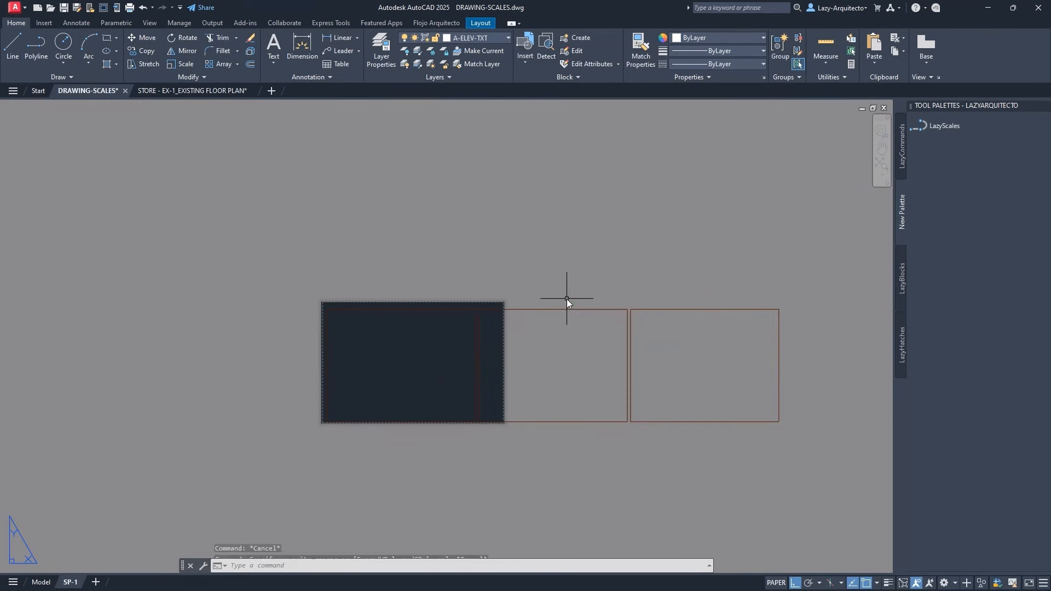
key("Escape")
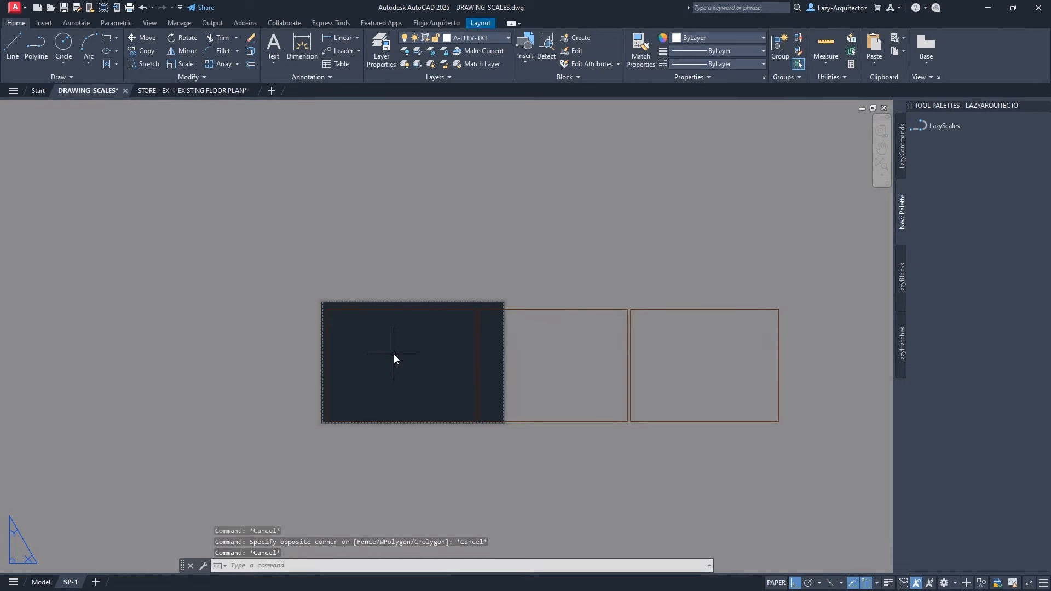
left_click(682, 441)
left_click(425, 378)
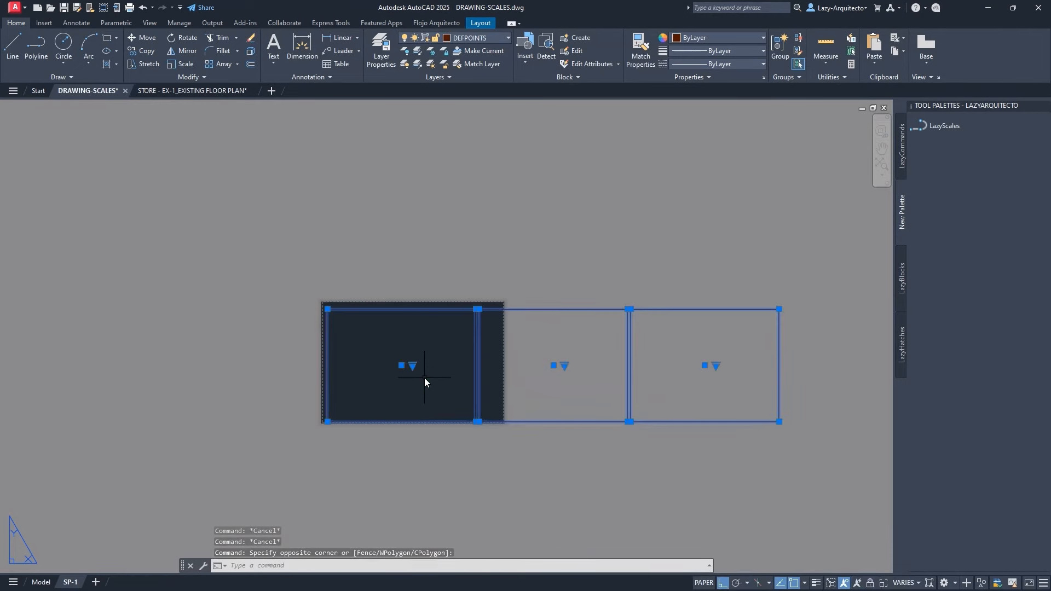
key("Delete")
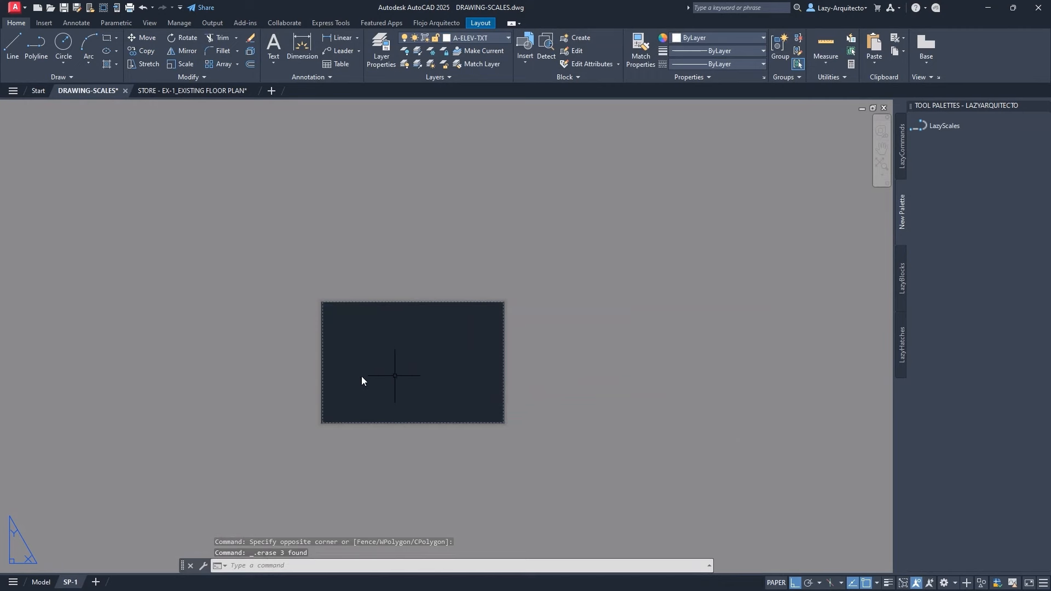
Start a multiline text object with its text box placed inside the SP-1 sheet
scroll(363, 374, "up", 2)
type("t")
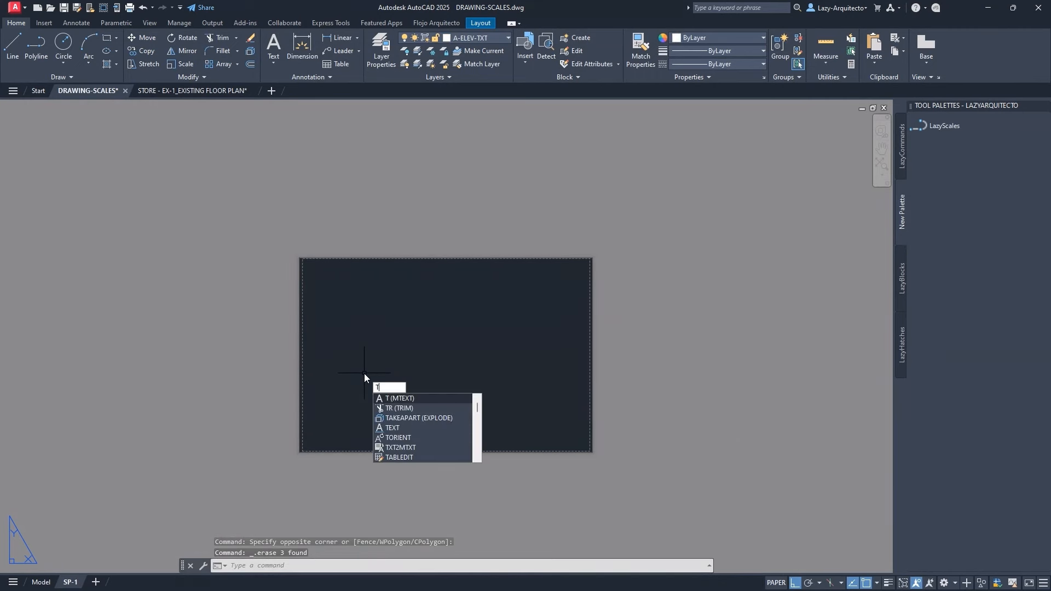
key("BackSpace")
type("MT")
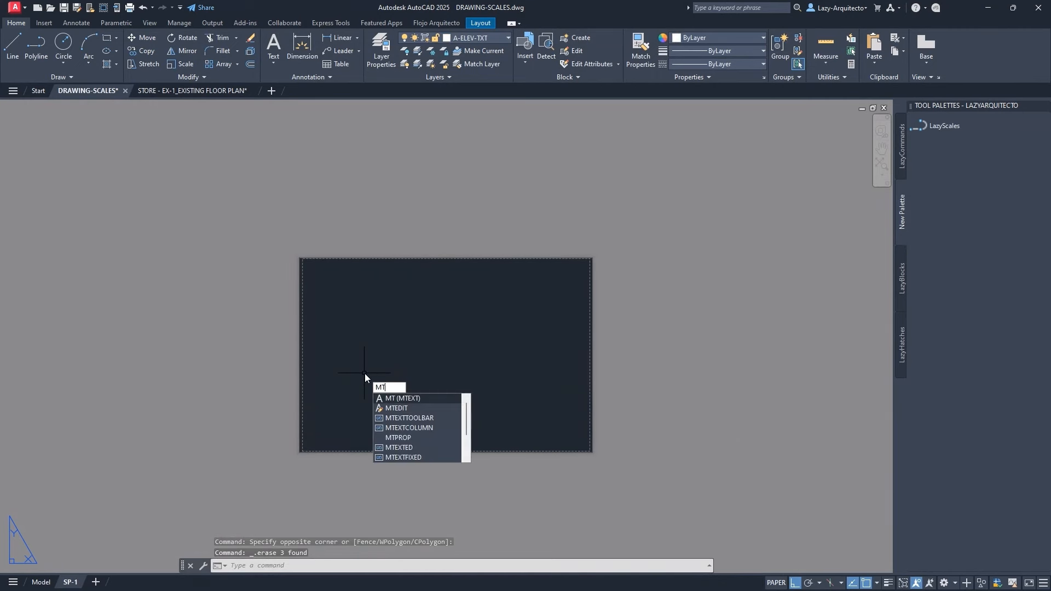
key("Return")
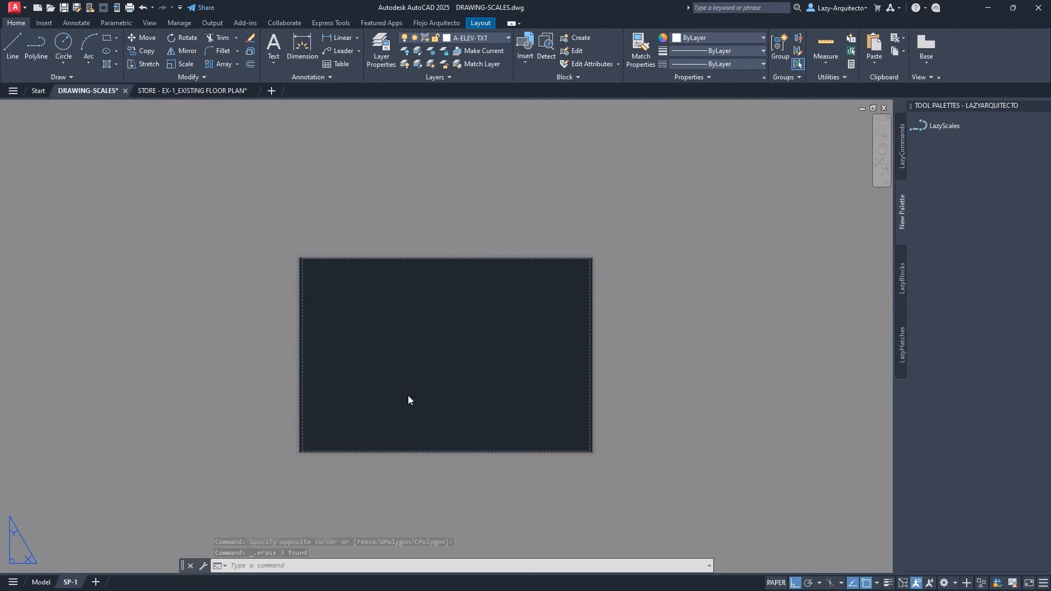
left_click(386, 354)
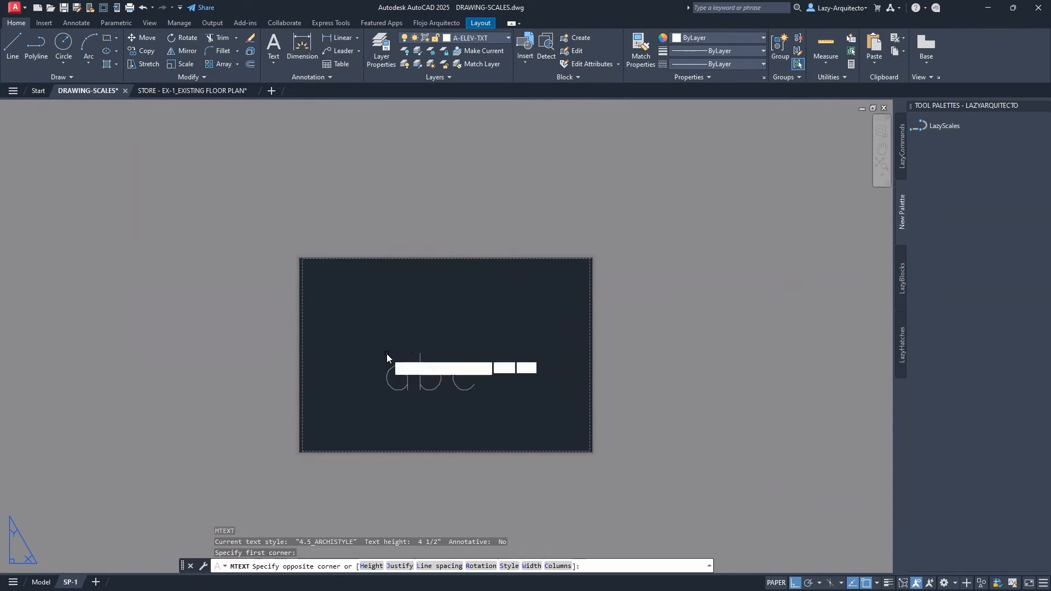
left_click(491, 395)
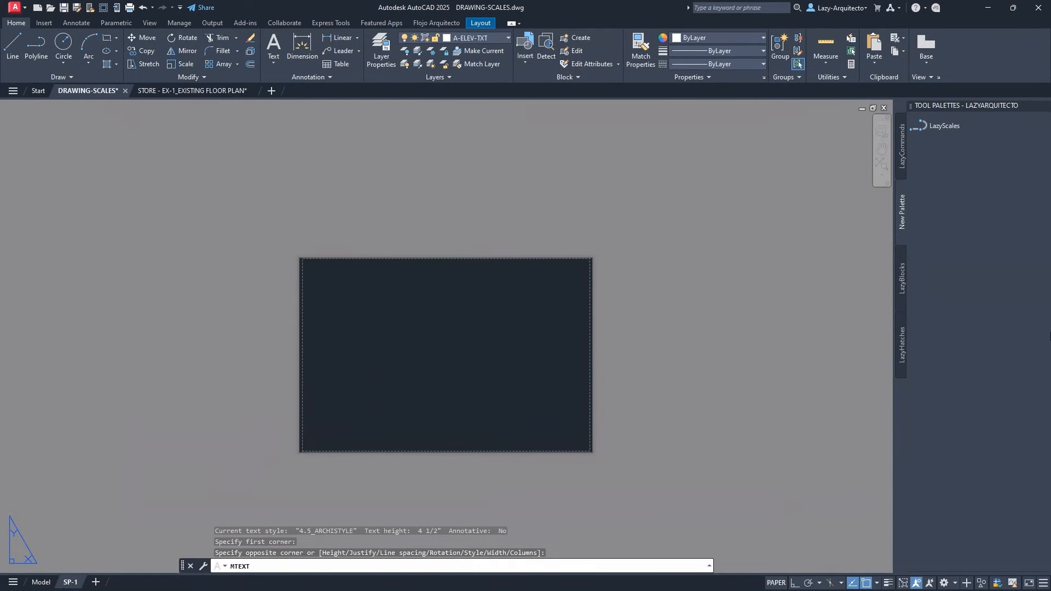
left_click(735, 364)
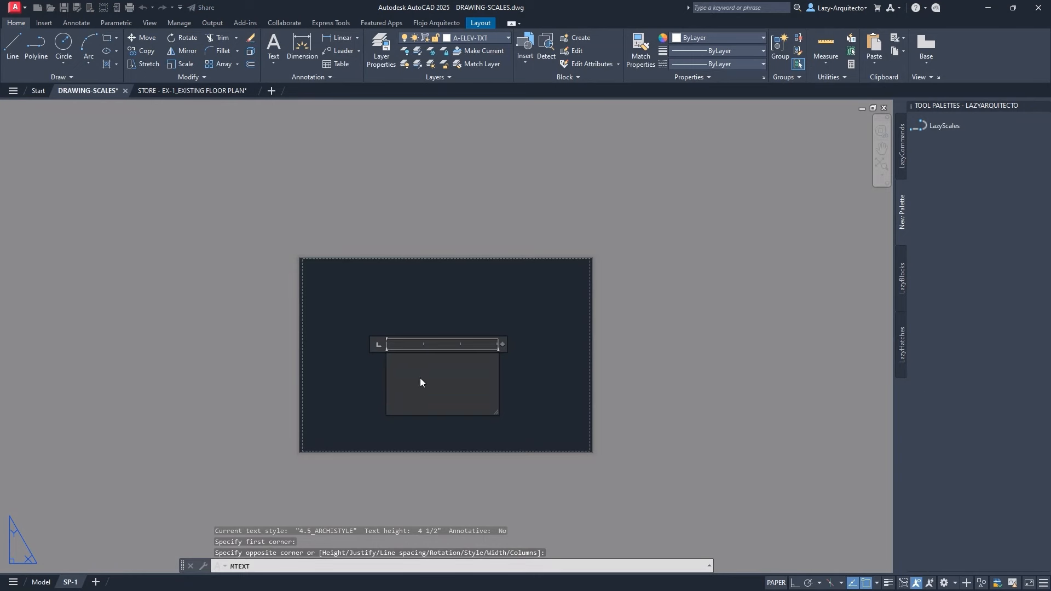
Enter DRAWING-SCALES as the multiline text's content and finish editing it
type("d")
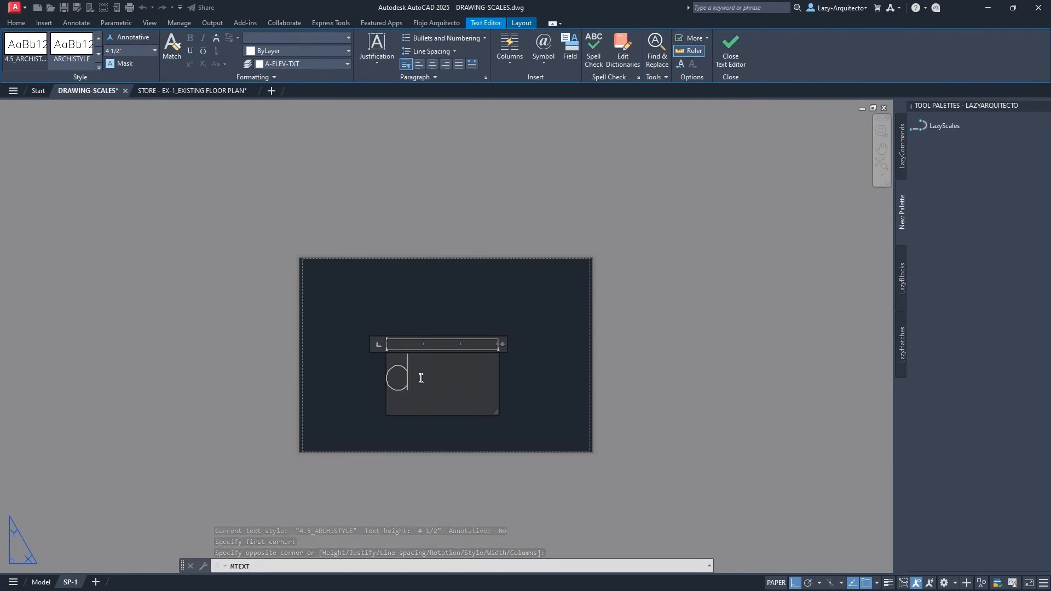
key("BackSpace")
type("DRAWQ")
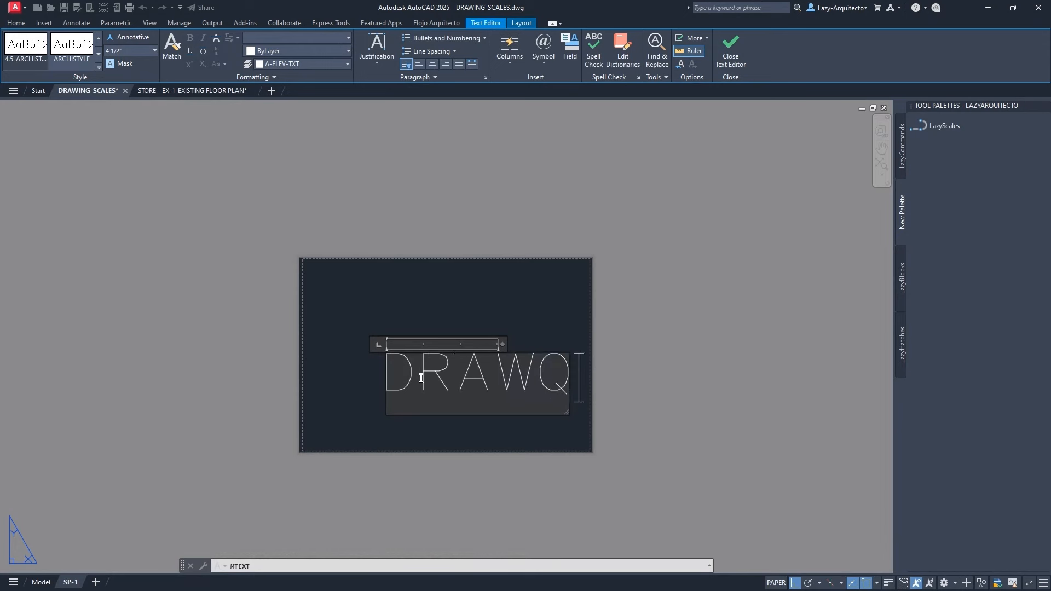
key("BackSpace")
type("IN")
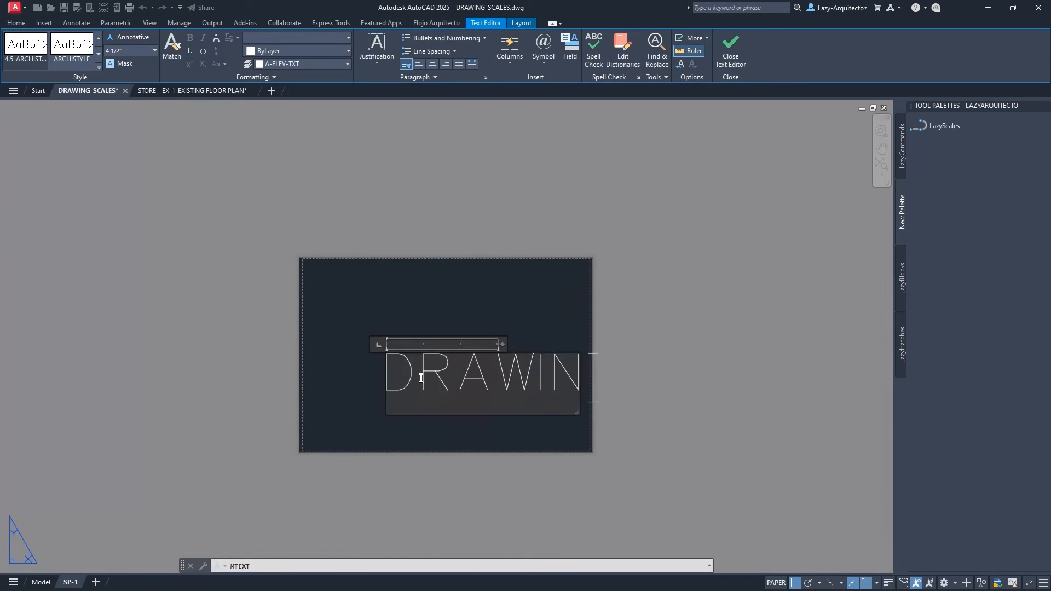
type("G-")
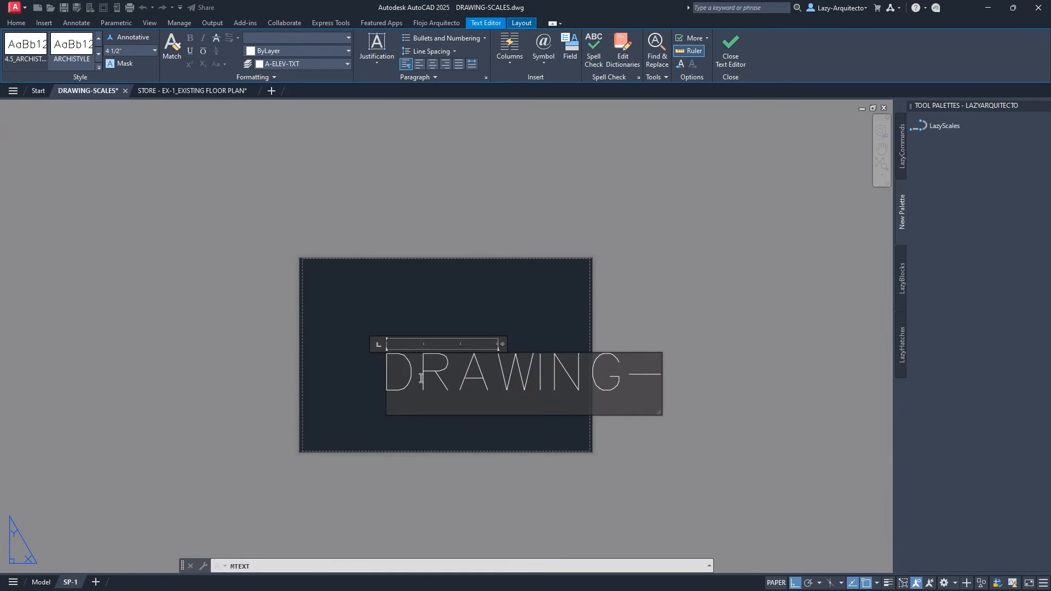
type("SCALES")
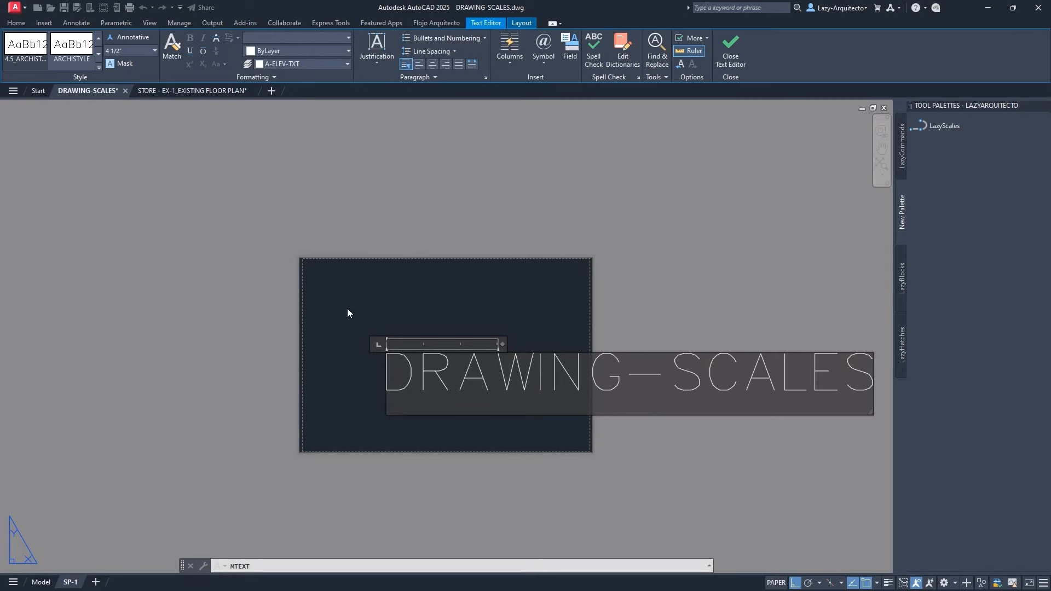
scroll(325, 363, "down", 2)
left_click_drag(439, 348, 669, 347)
left_click(649, 326)
Move the DRAWING-SCALES text left so it sits roughly centred across the SP-1 sheet
left_click(547, 363)
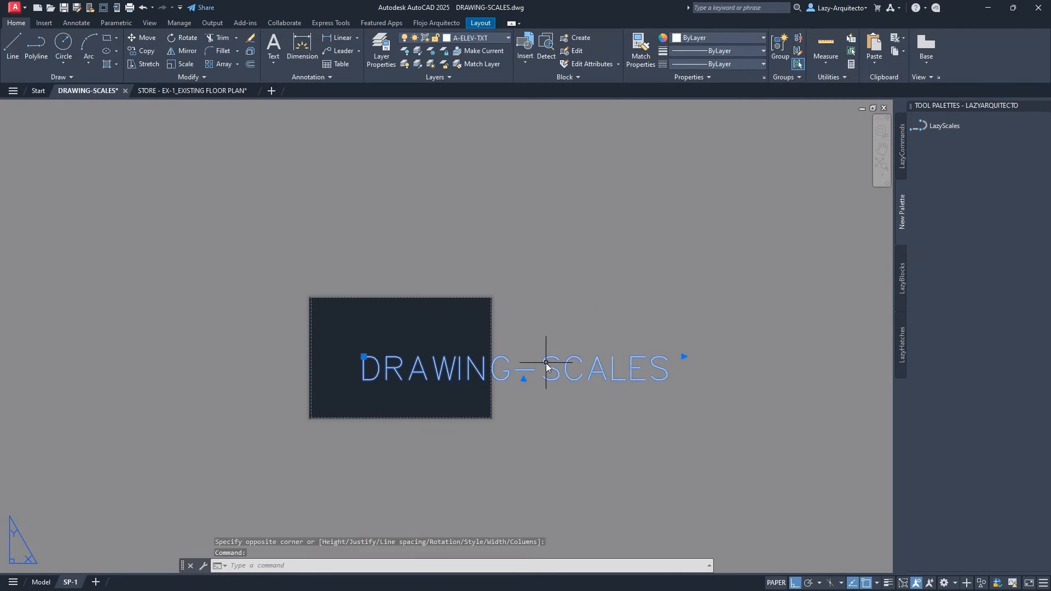
left_click_drag(547, 363, 440, 362)
left_click(440, 363)
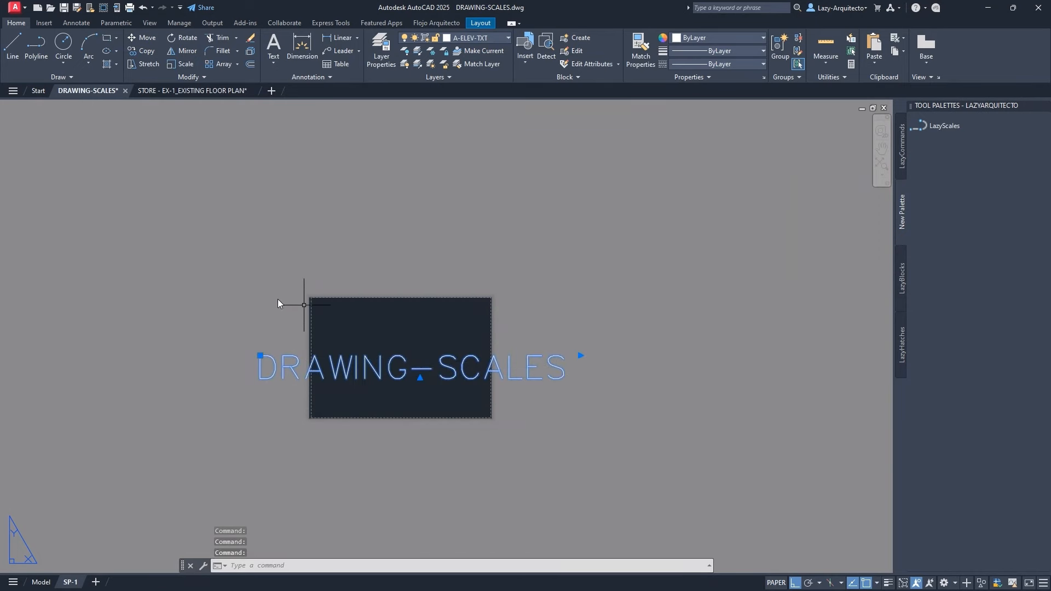
Change the DRAWING-SCALES text's style to Standard in its properties
type("PR")
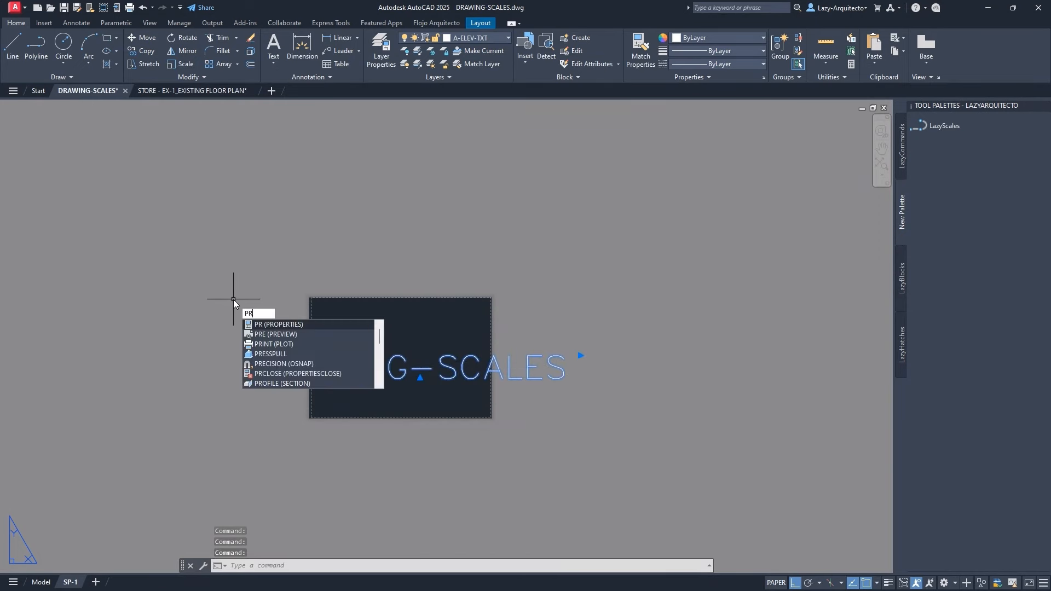
key("Return")
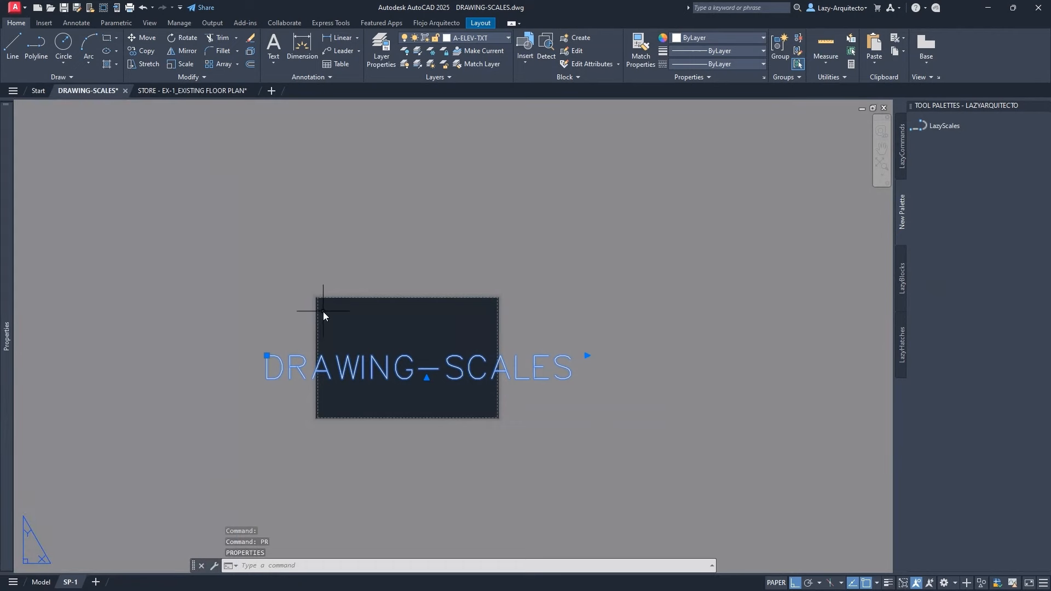
mouse_move(5, 293)
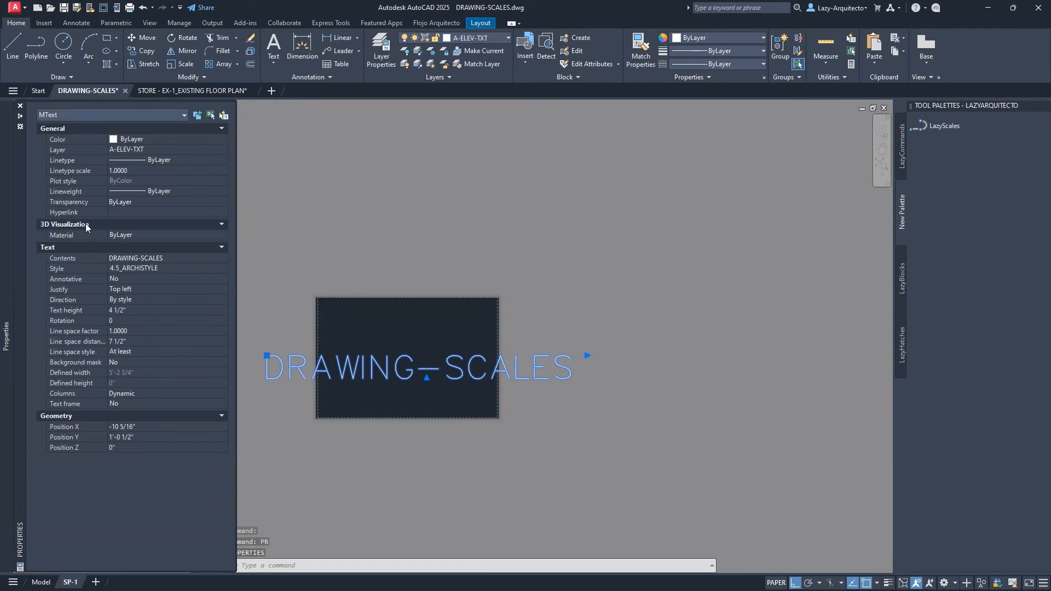
left_click(126, 268)
left_click(126, 269)
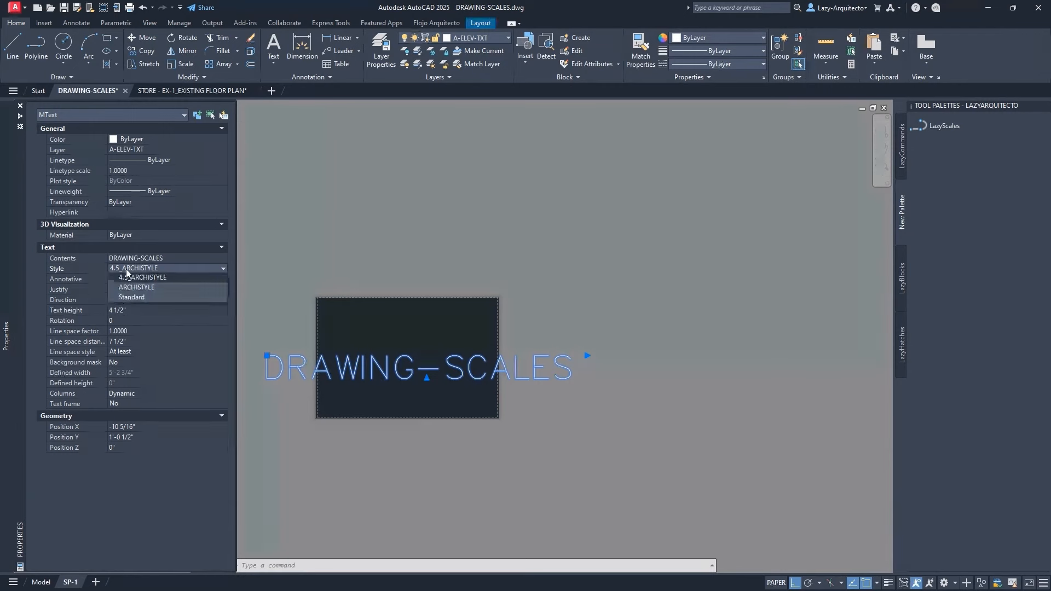
left_click(131, 298)
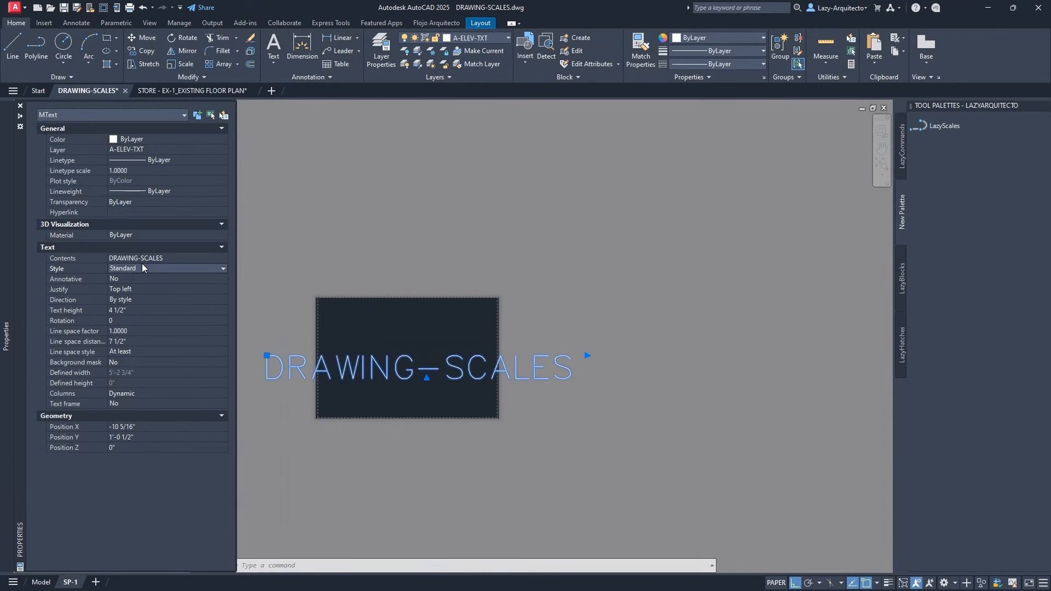
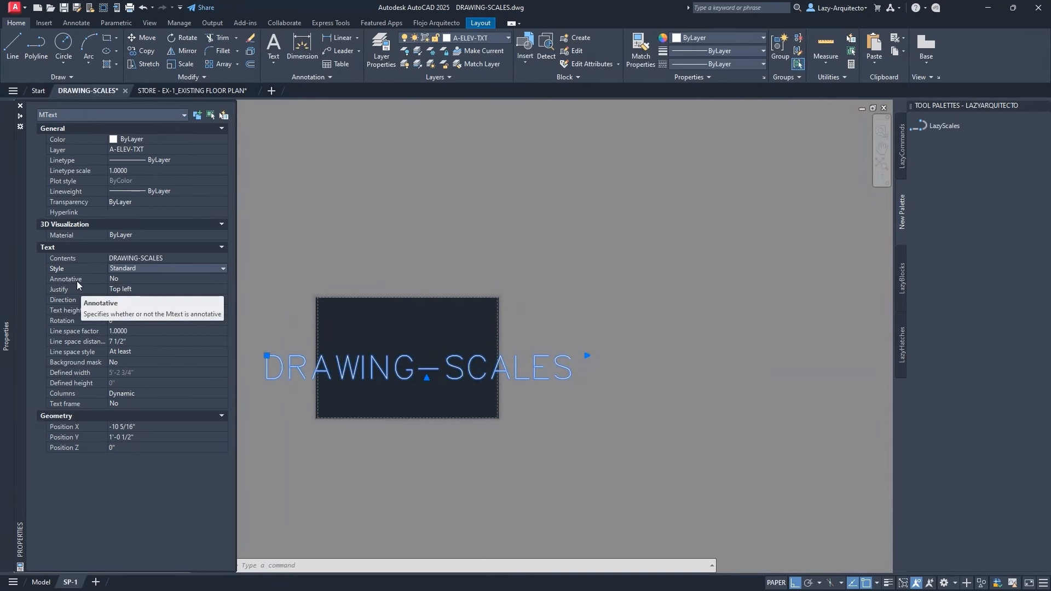
Make the DRAWING-SCALES text annotative and deselect it
left_click(129, 280)
left_click(133, 280)
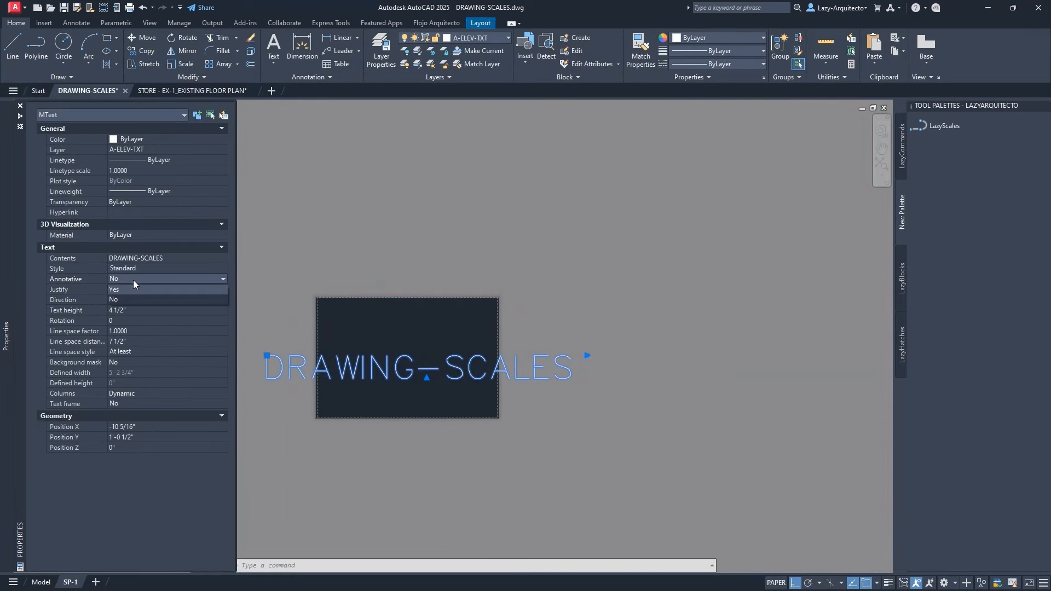
left_click(135, 289)
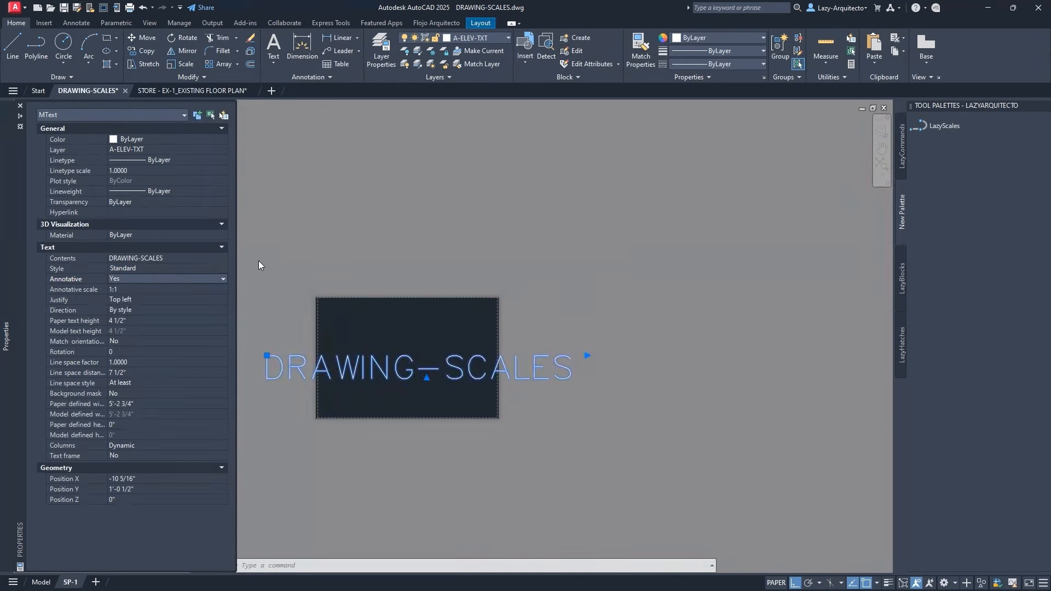
key("Escape")
key("Escape")
Cut the DRAWING-SCALES text from layout SP-1 and paste it into model space at the origin
left_click(438, 370)
left_click(430, 363)
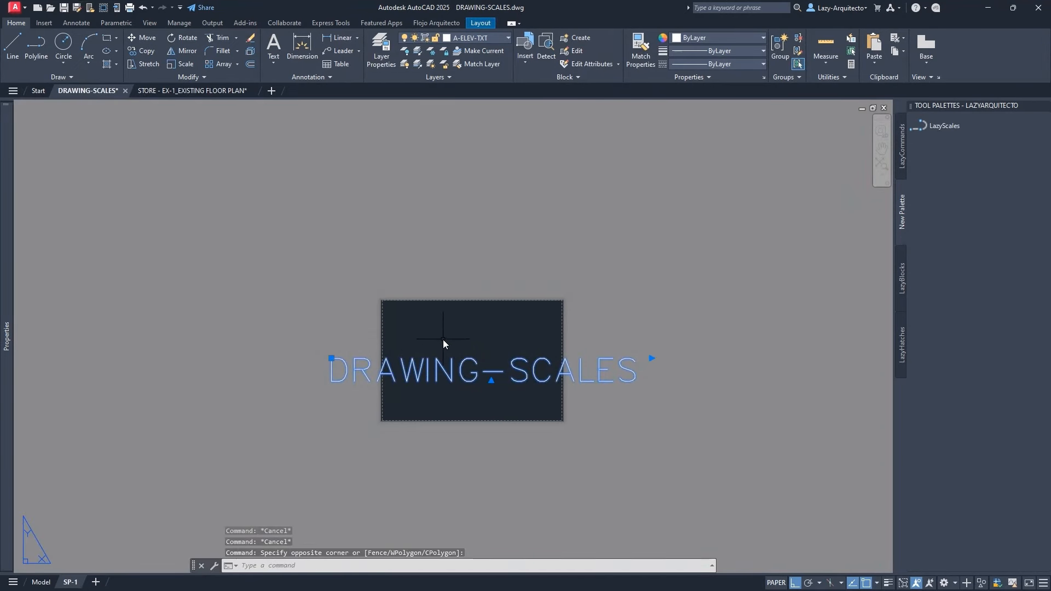
key("ctrl+x")
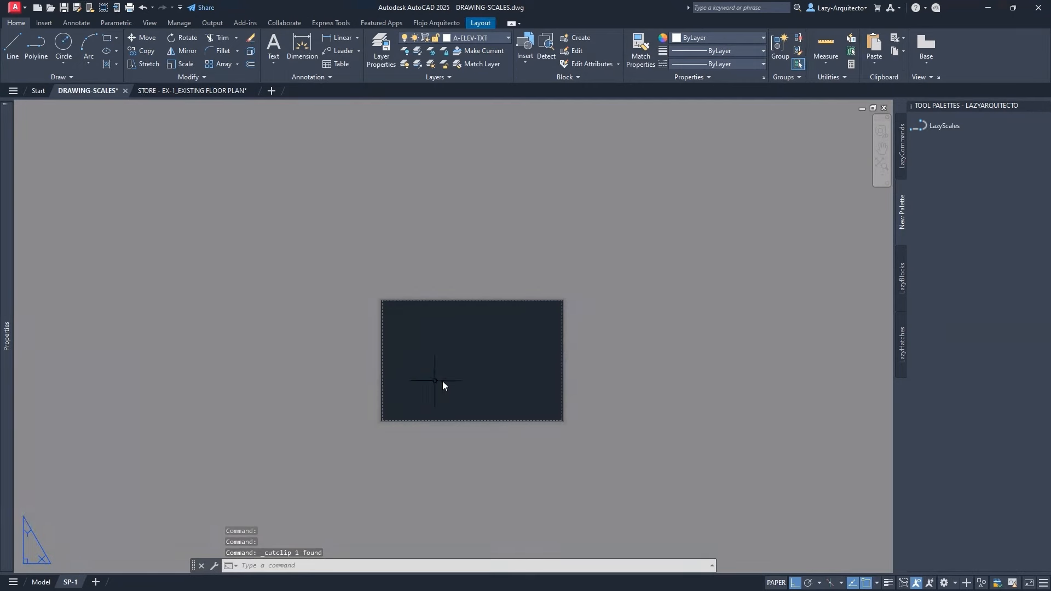
left_click(41, 582)
key("ctrl+v")
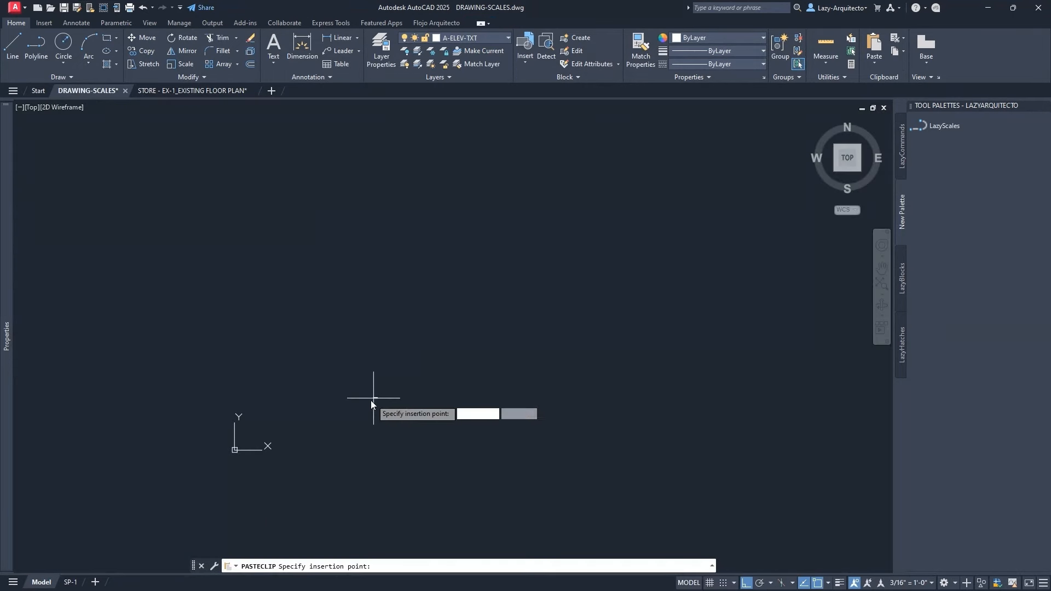
left_click(235, 447)
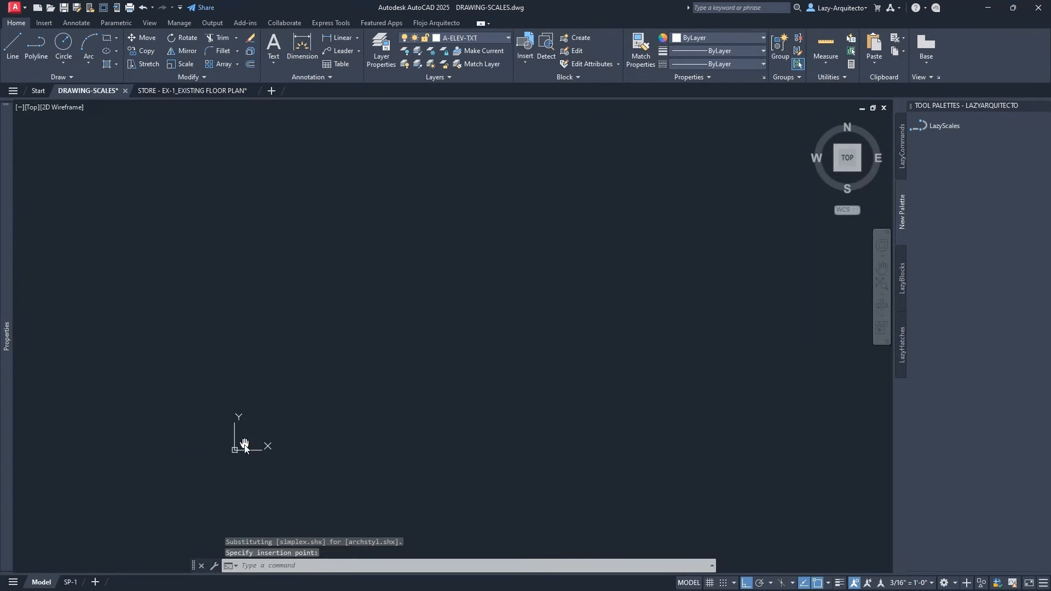
middle_click(244, 444)
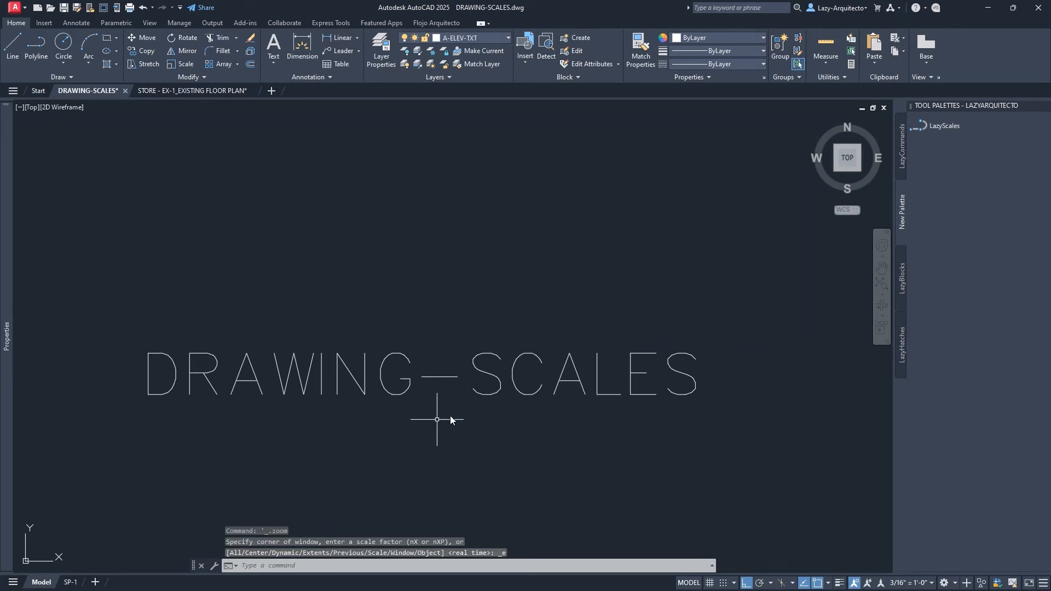
Add the 1"=10'-0" annotation scale to the DRAWING-SCALES text's object scale list
left_click(481, 371)
scroll(474, 374, "down", 2)
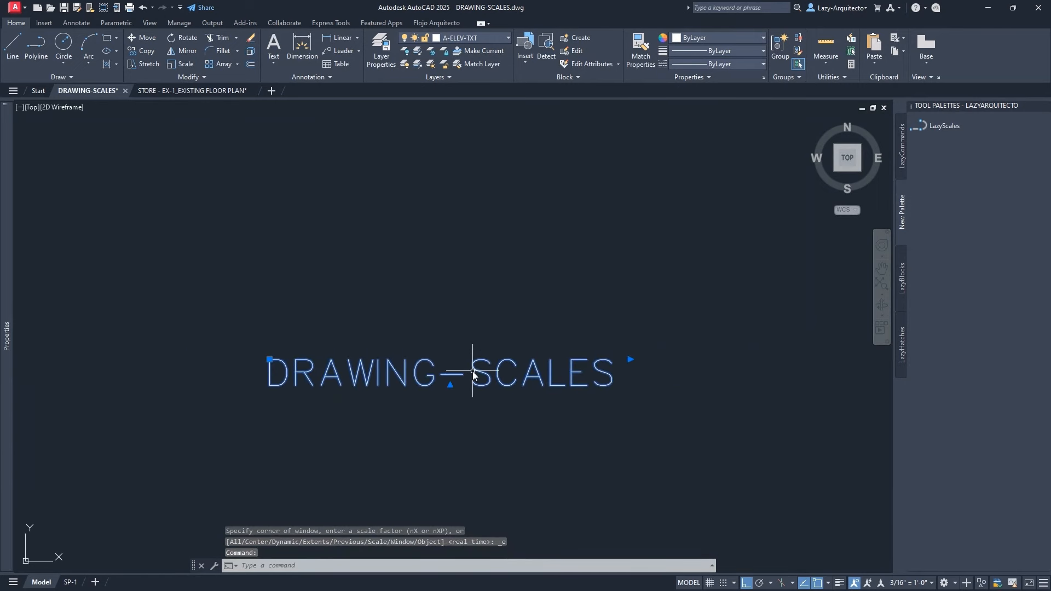
right_click(475, 369)
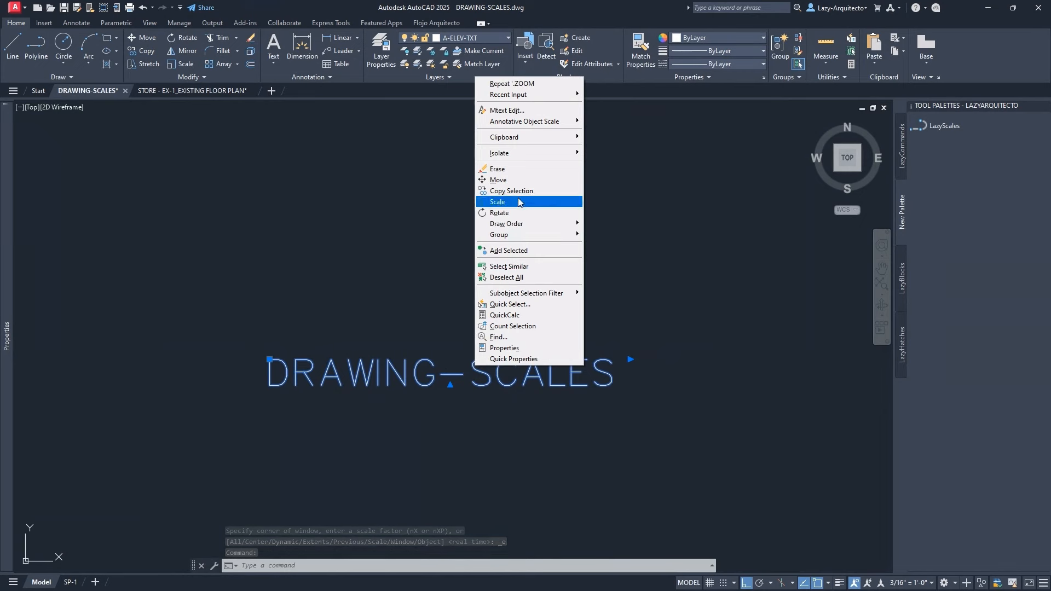
mouse_move(541, 126)
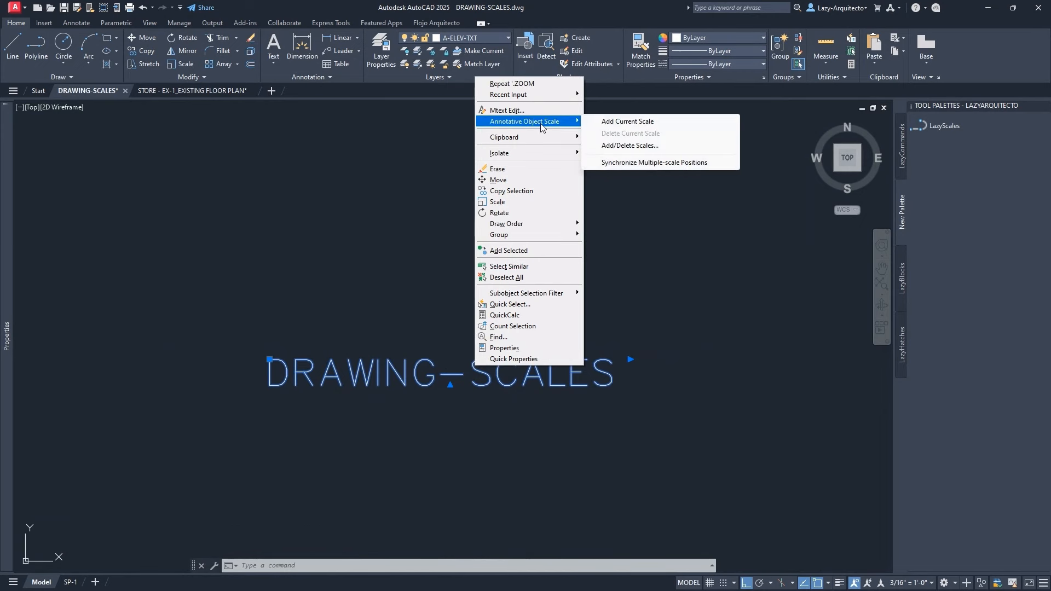
left_click(624, 146)
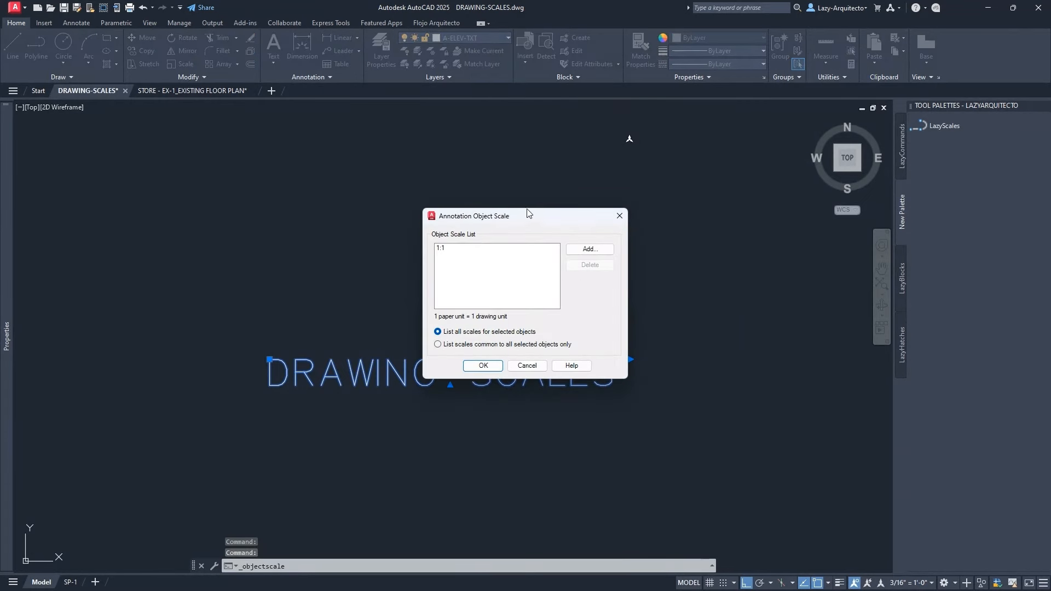
left_click_drag(520, 218, 486, 180)
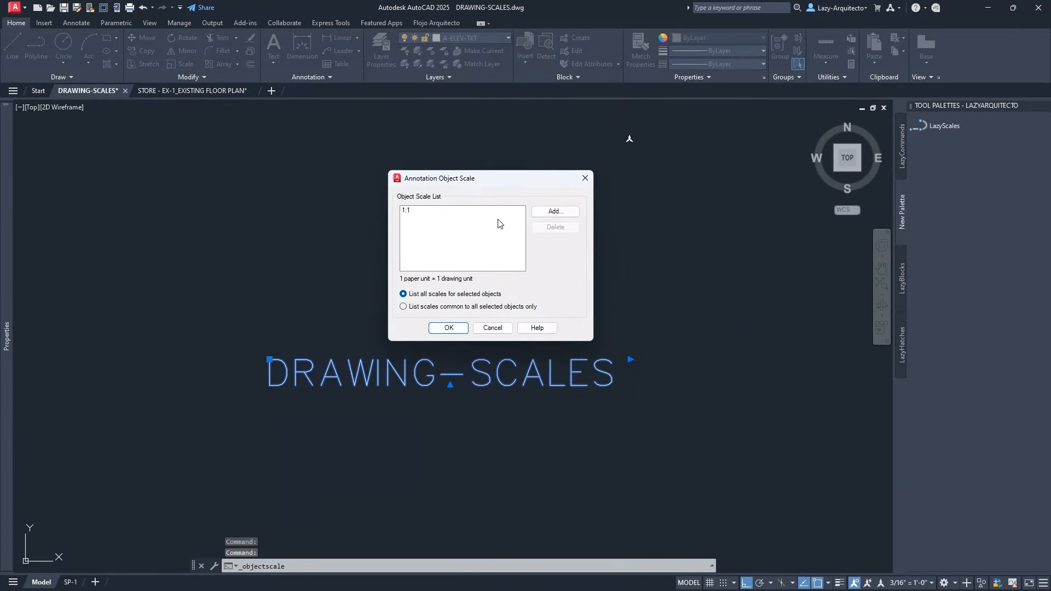
left_click(539, 215)
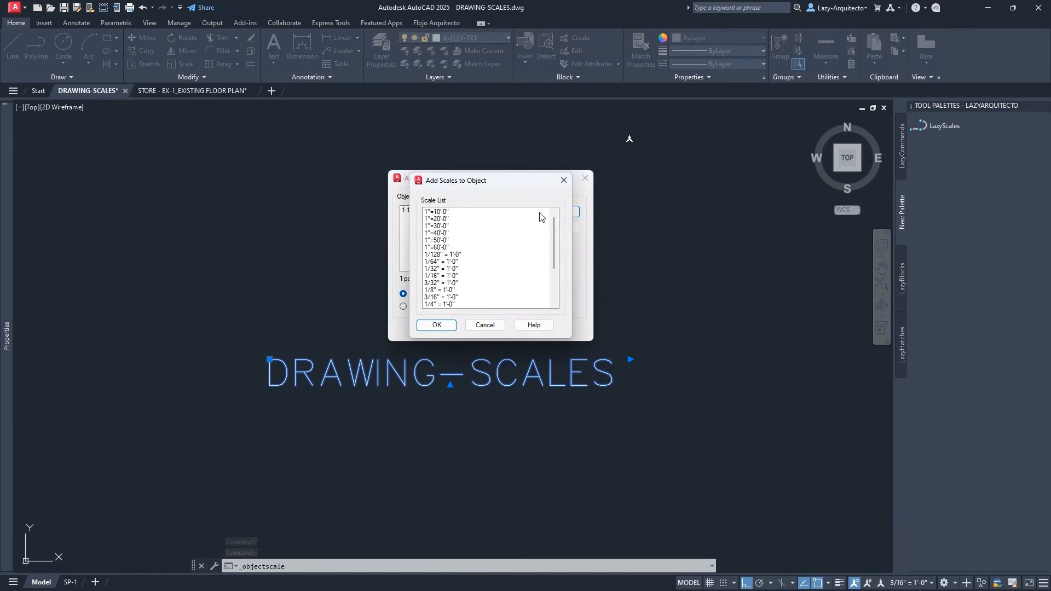
left_click(435, 214)
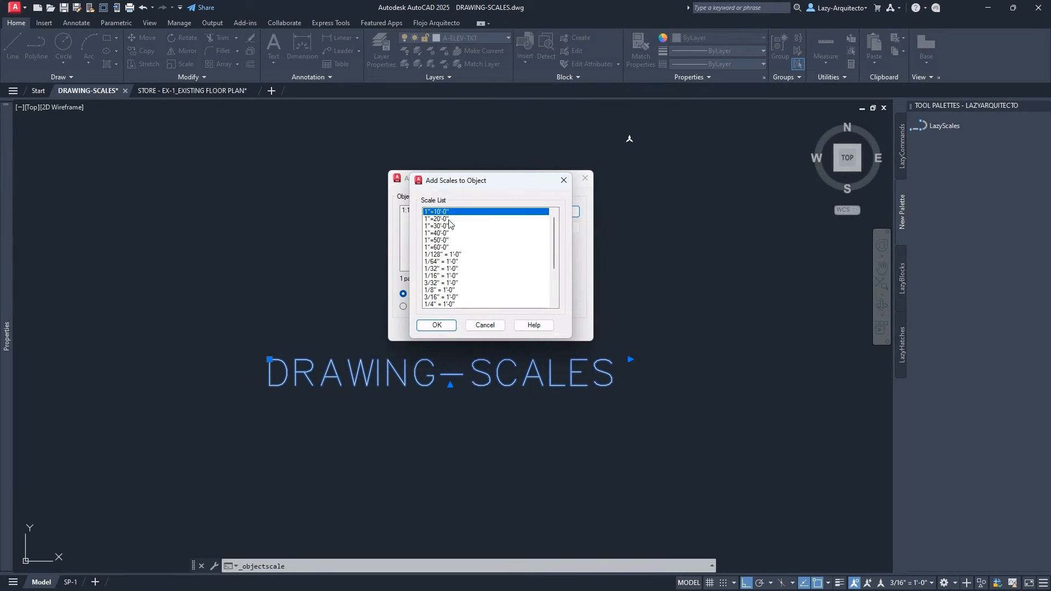
left_click(444, 326)
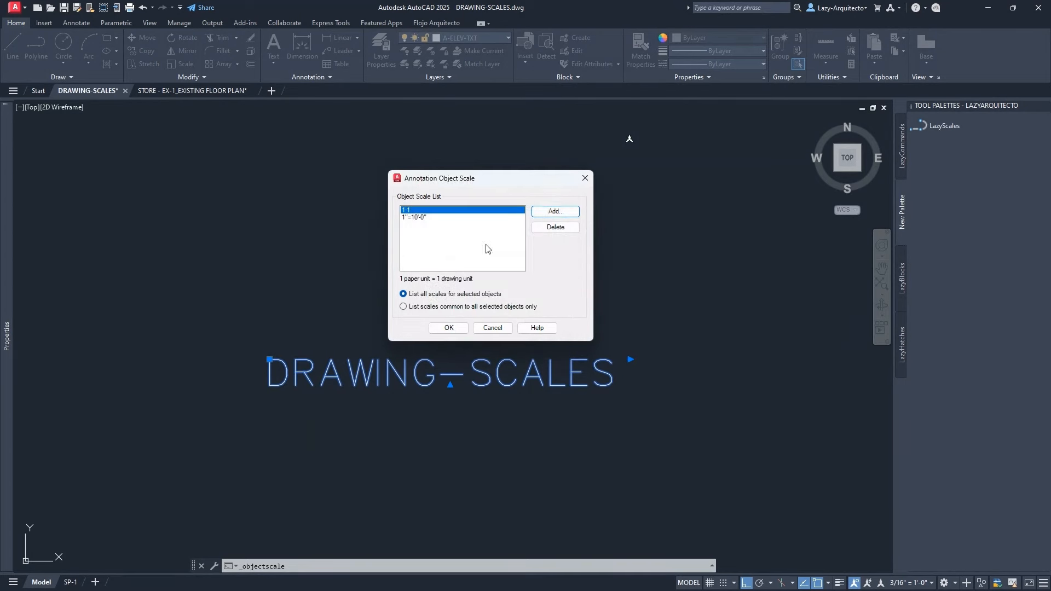
Remove the 1:1 scale from the DRAWING-SCALES text's object scale list
left_click(417, 218)
left_click(415, 211)
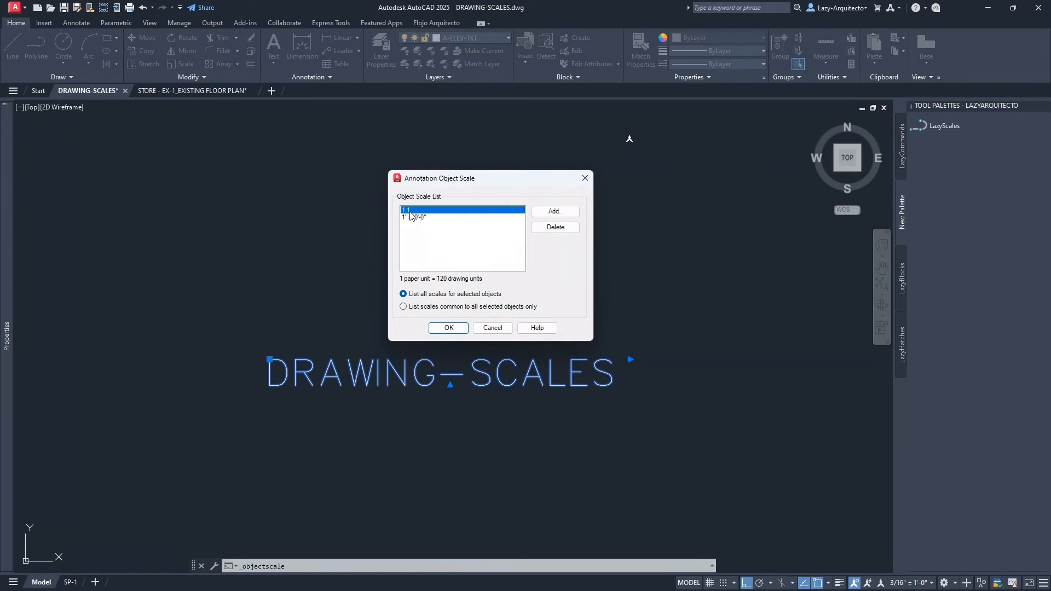
left_click(549, 228)
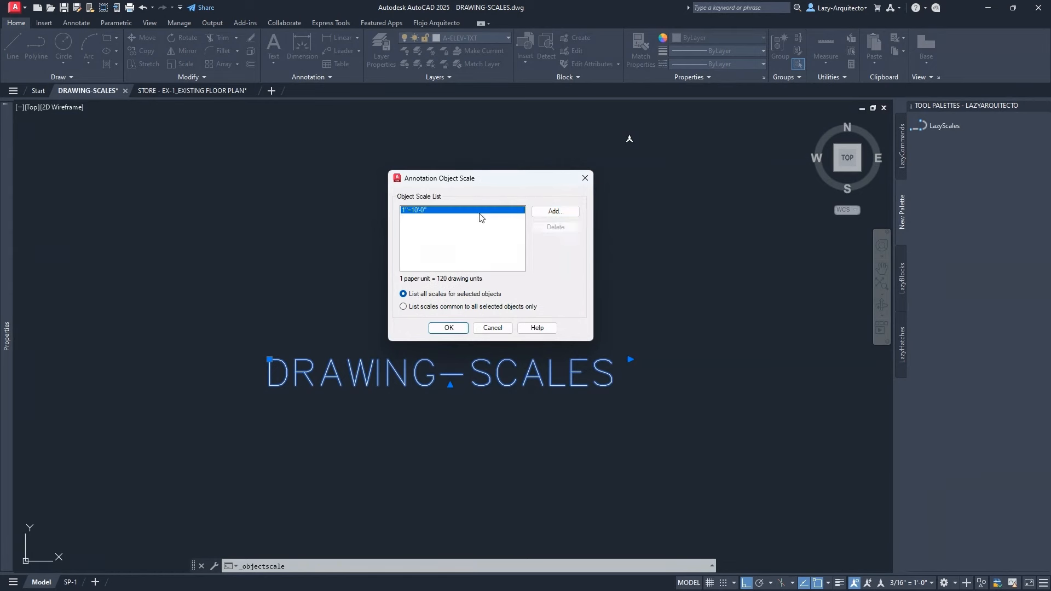
Add every scale from 1"=20'-0" through 1'-0" = 1'-0" to the text's object scale list and accept it
left_click(554, 211)
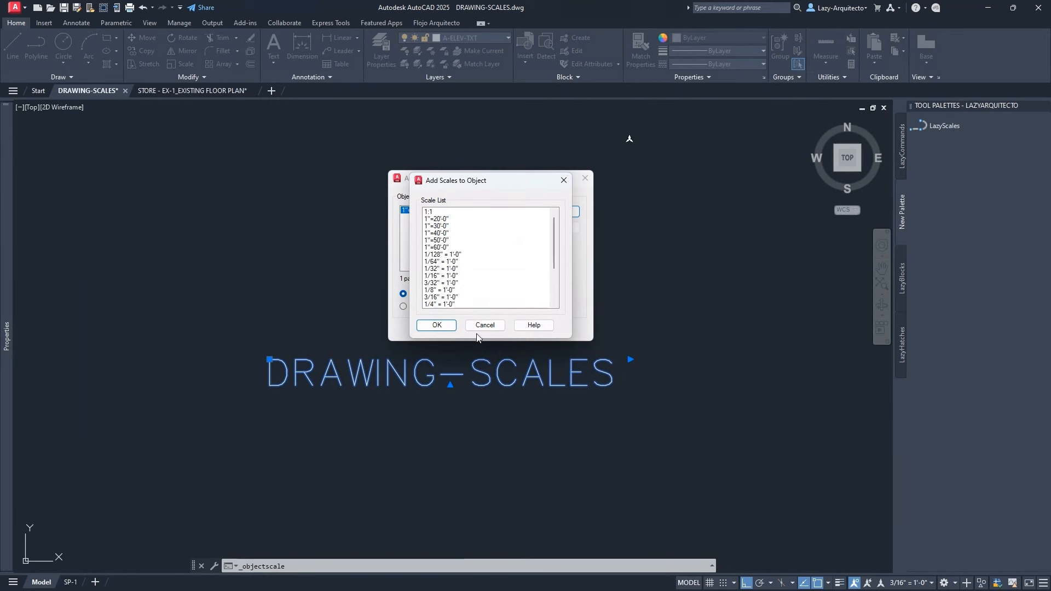
left_click(443, 219)
scroll(445, 285, "down", 3)
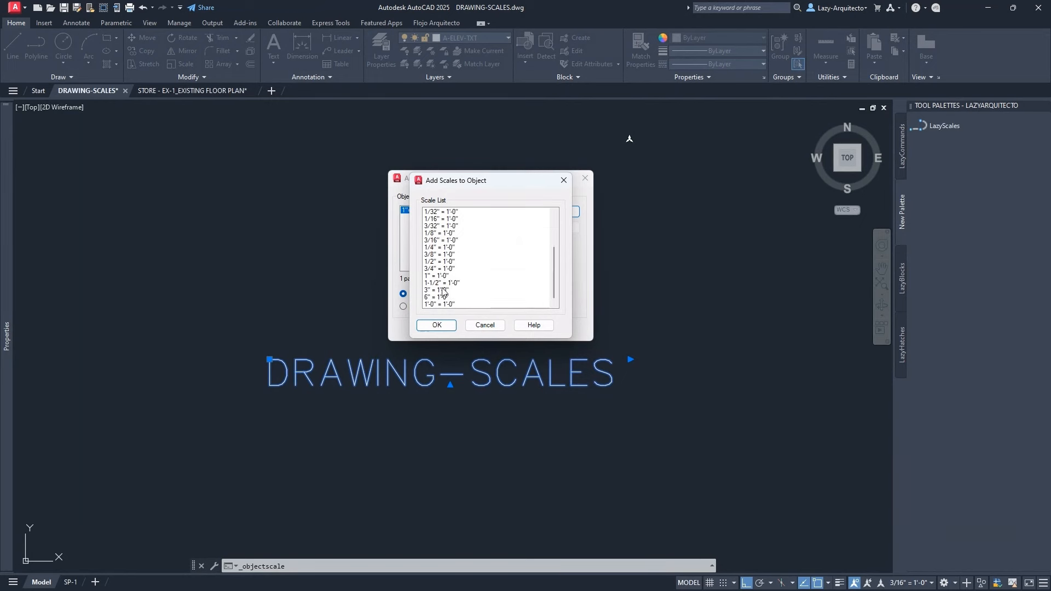
left_click(456, 305, "shift")
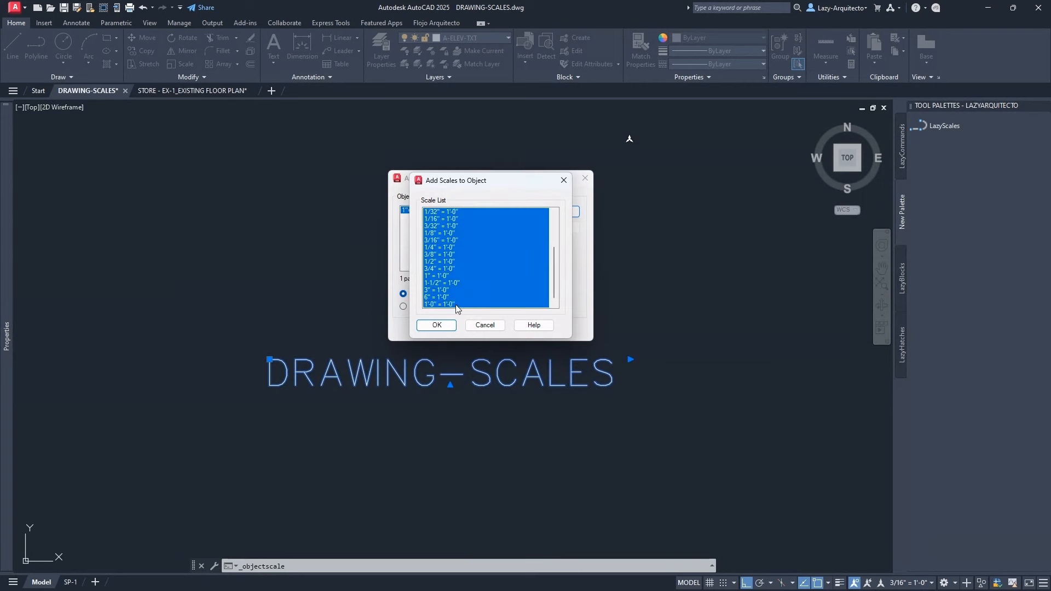
scroll(473, 270, "up", 1)
scroll(473, 268, "up", 3)
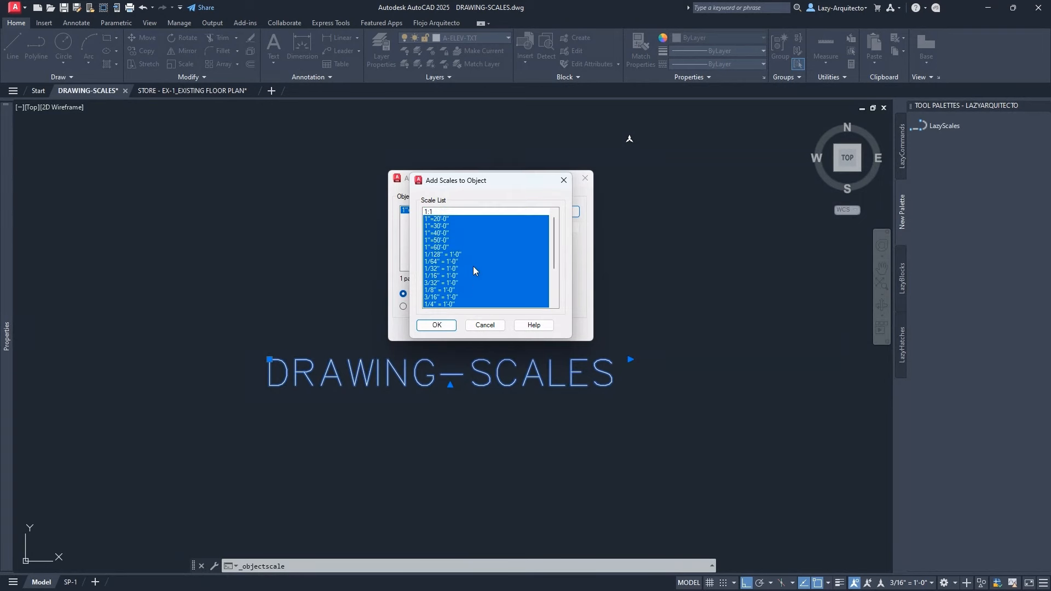
left_click(436, 325)
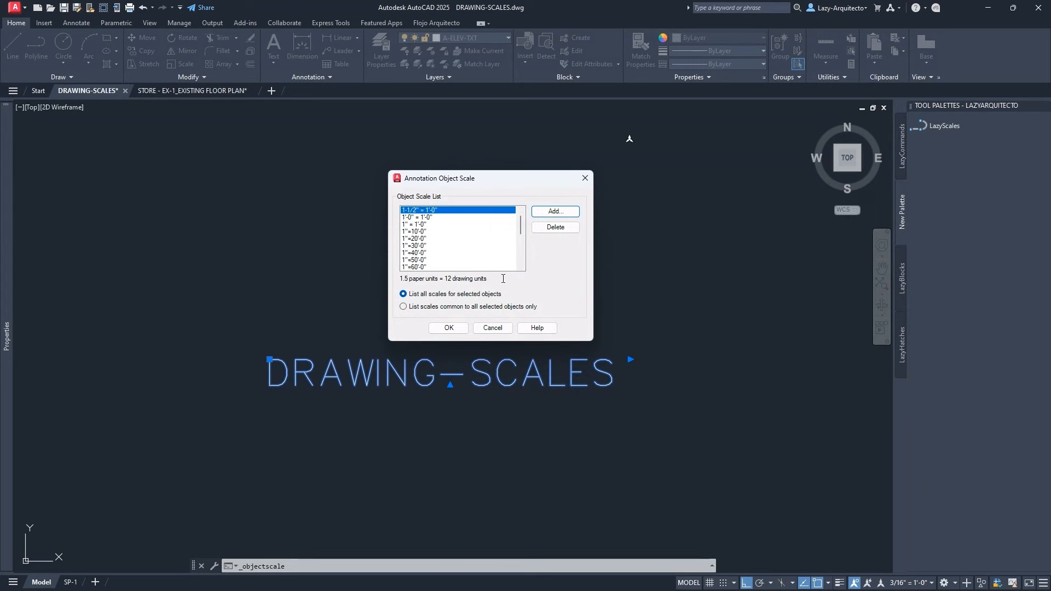
left_click(448, 328)
Examine the DRAWING-SCALES text and its position relative to the origin in model space
scroll(445, 328, "up", 10)
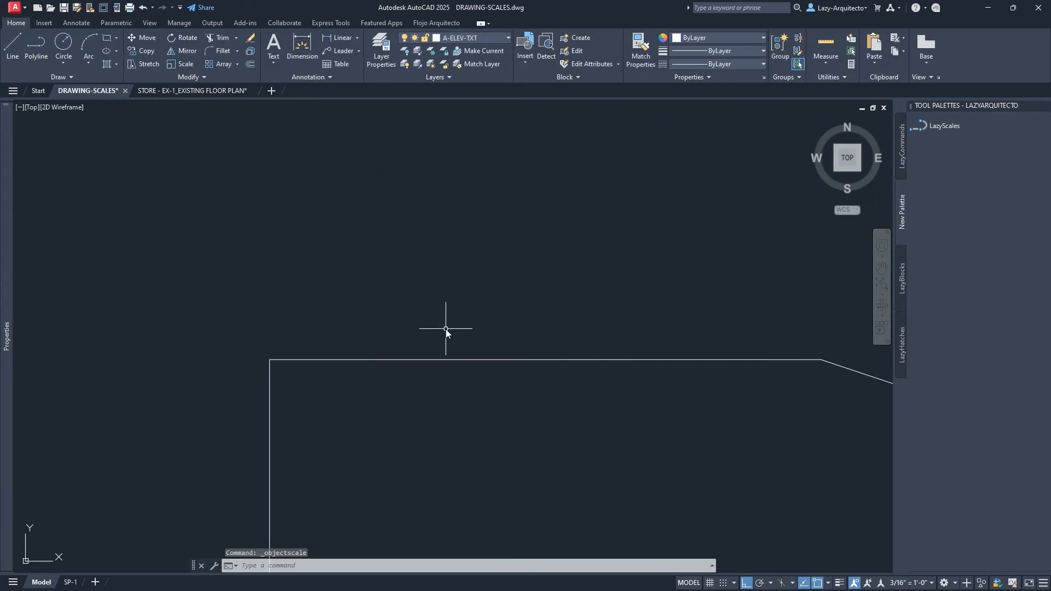
scroll(422, 247, "down", 3)
scroll(419, 257, "down", 5)
scroll(504, 219, "down", 2)
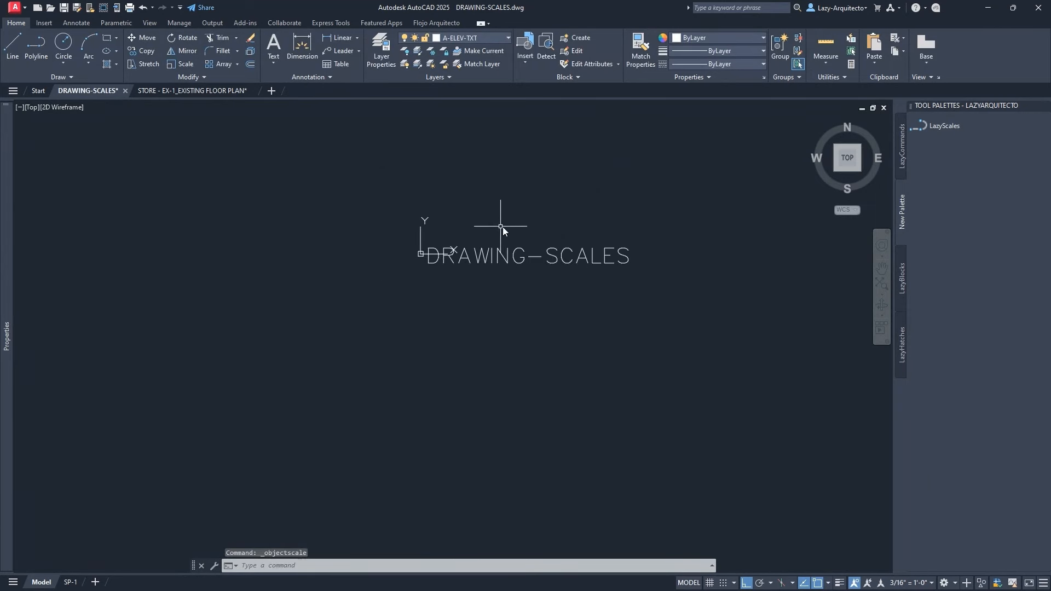
scroll(500, 223, "up", 2)
scroll(493, 246, "up", 3)
scroll(317, 405, "down", 3)
key("Escape")
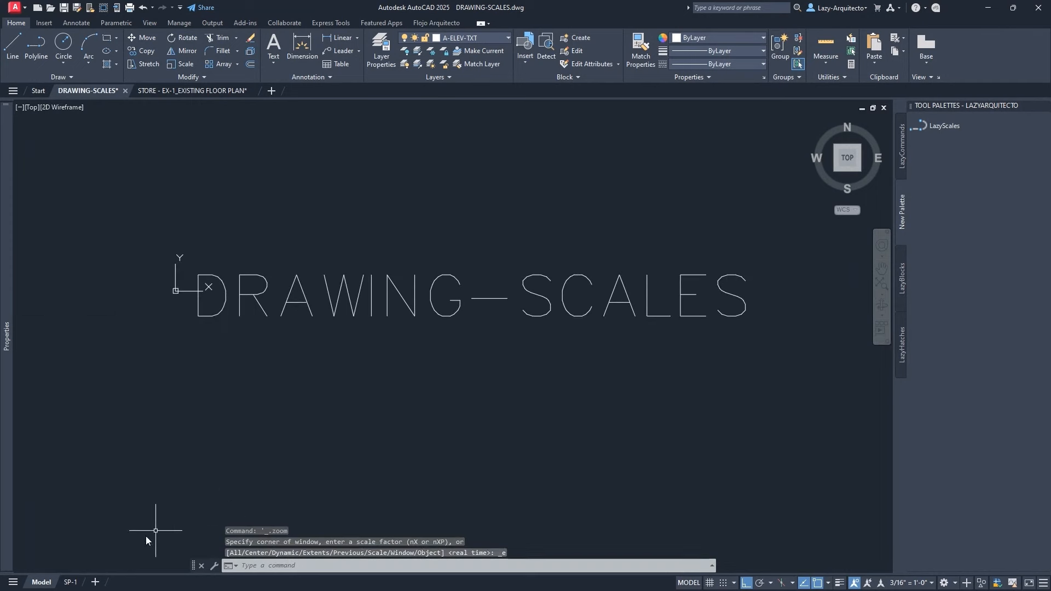
Check layout SP-1, return to model space, and close DRAWING-SCALES.dwg with its changes saved
left_click(71, 583)
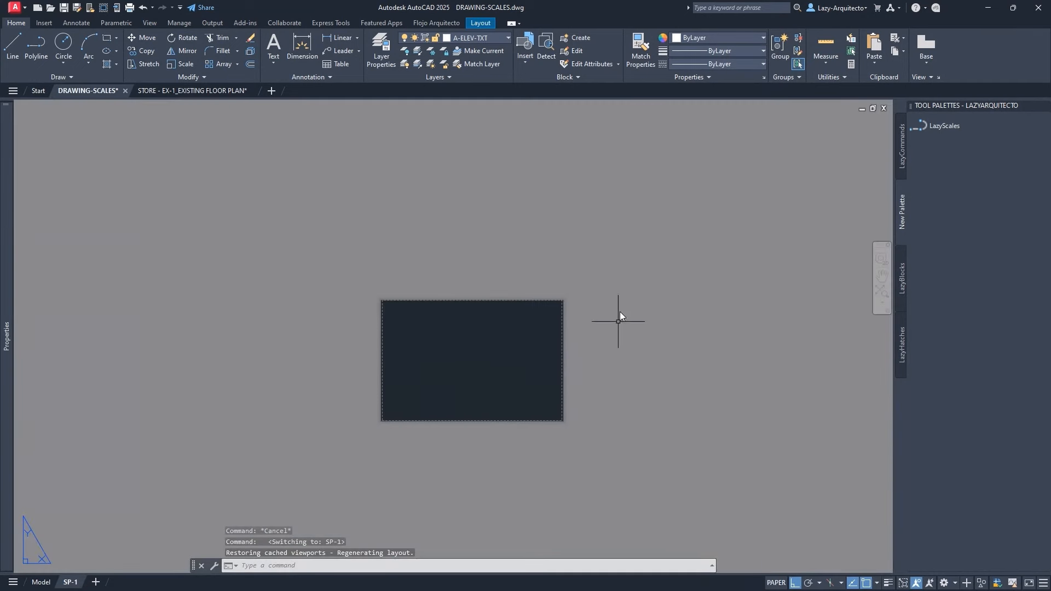
left_click(41, 583)
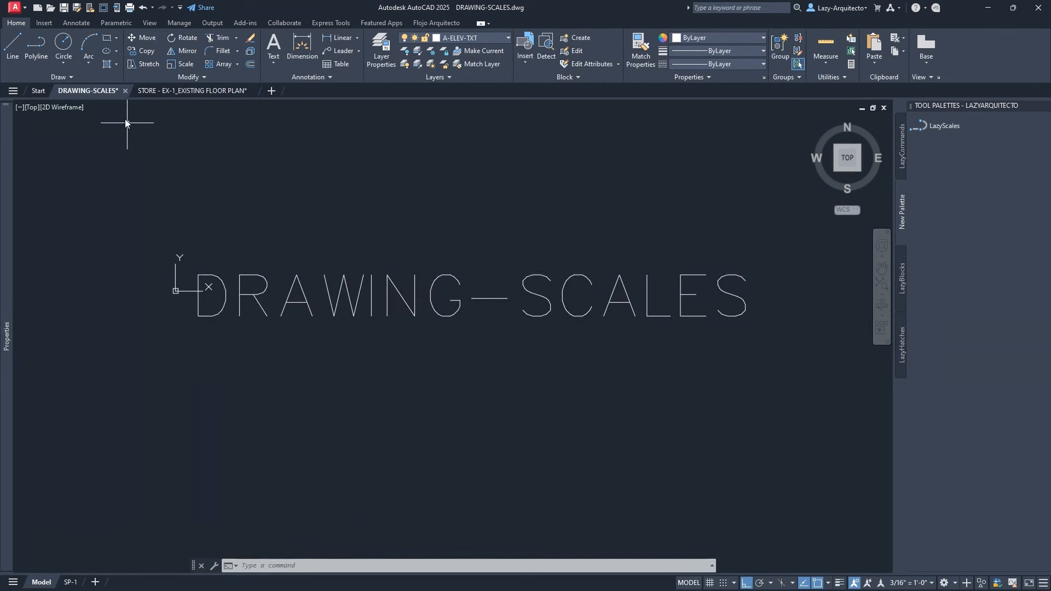
left_click(125, 91)
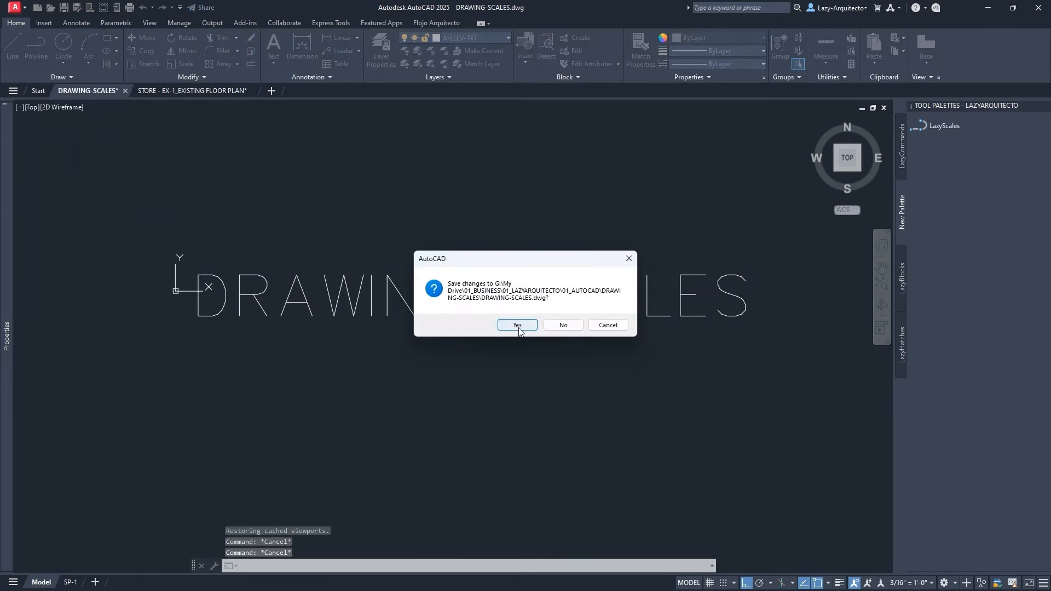
left_click(518, 326)
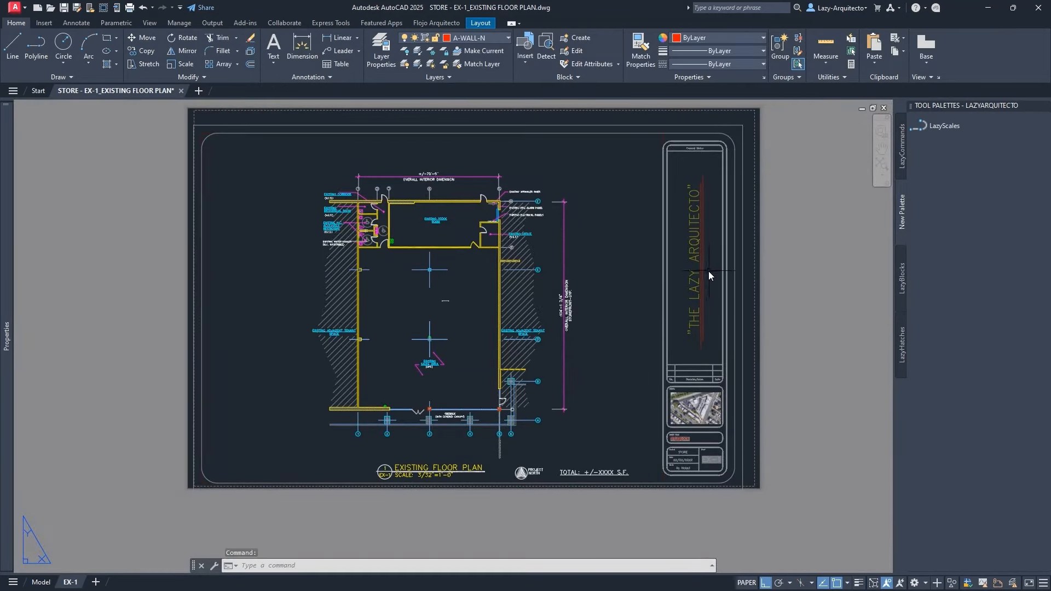
Check which scales are available for the floor plan viewport on layout EX-1, and deselect it
middle_click_drag(665, 288, 648, 294)
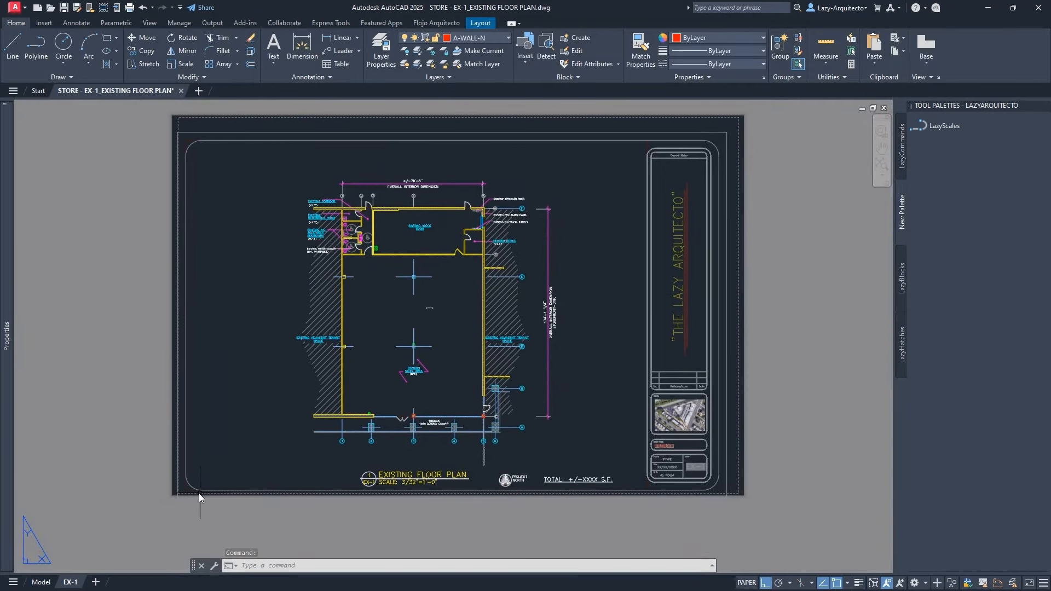
left_click(185, 490)
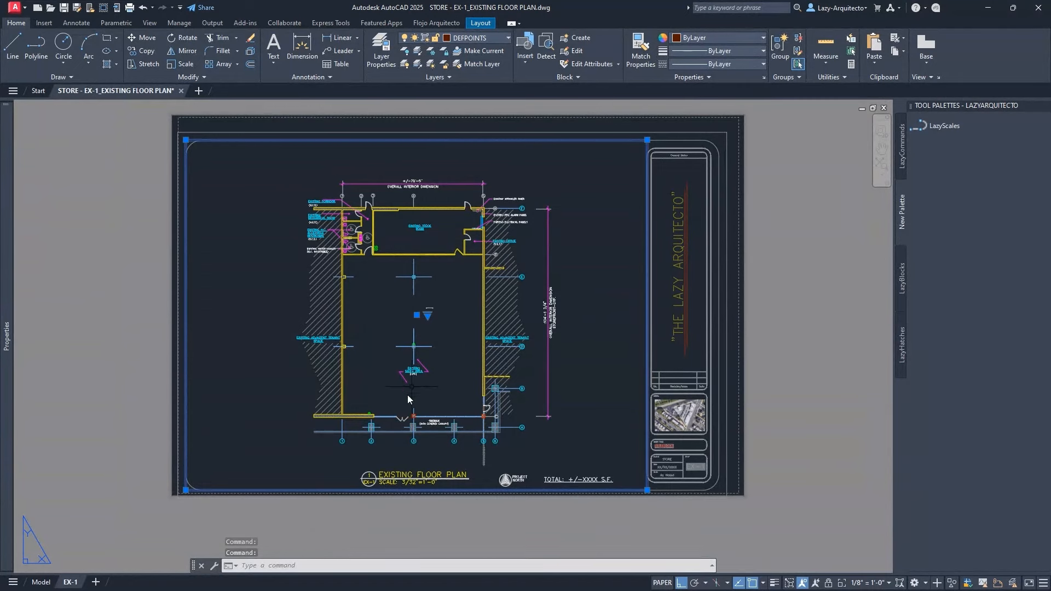
left_click(883, 584)
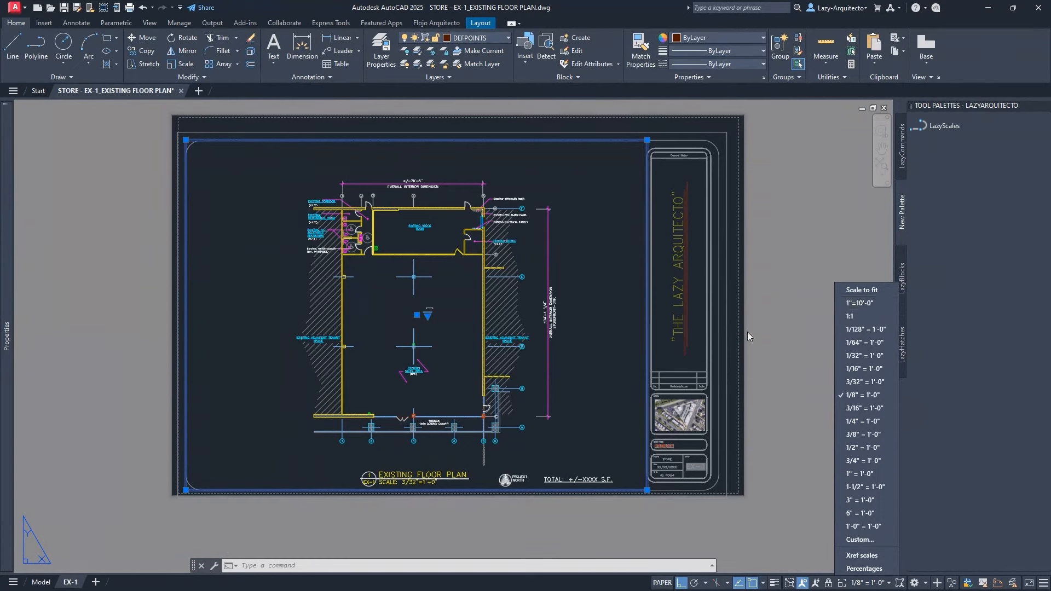
key("Escape")
key("Escape")
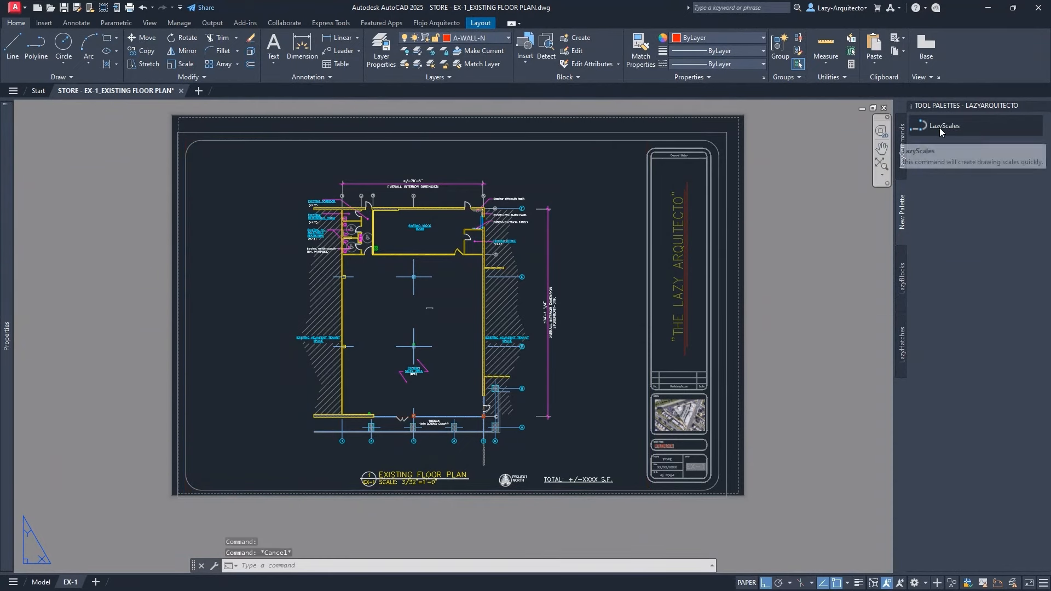
Run the LazyScales command in the floor plan drawing and recheck the scales available for the EX-1 viewport
left_click(940, 130)
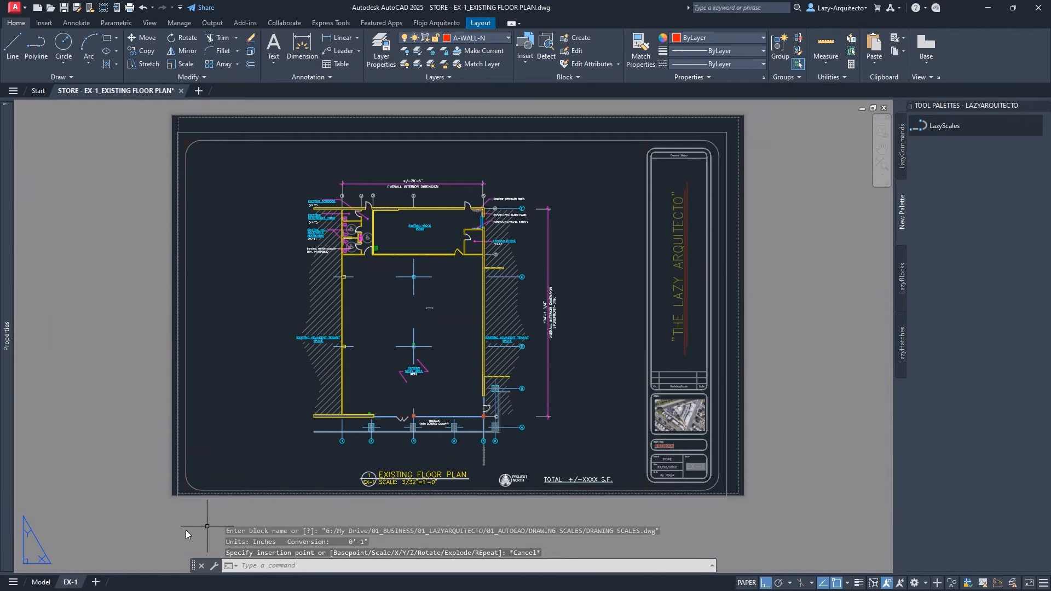
left_click(187, 491)
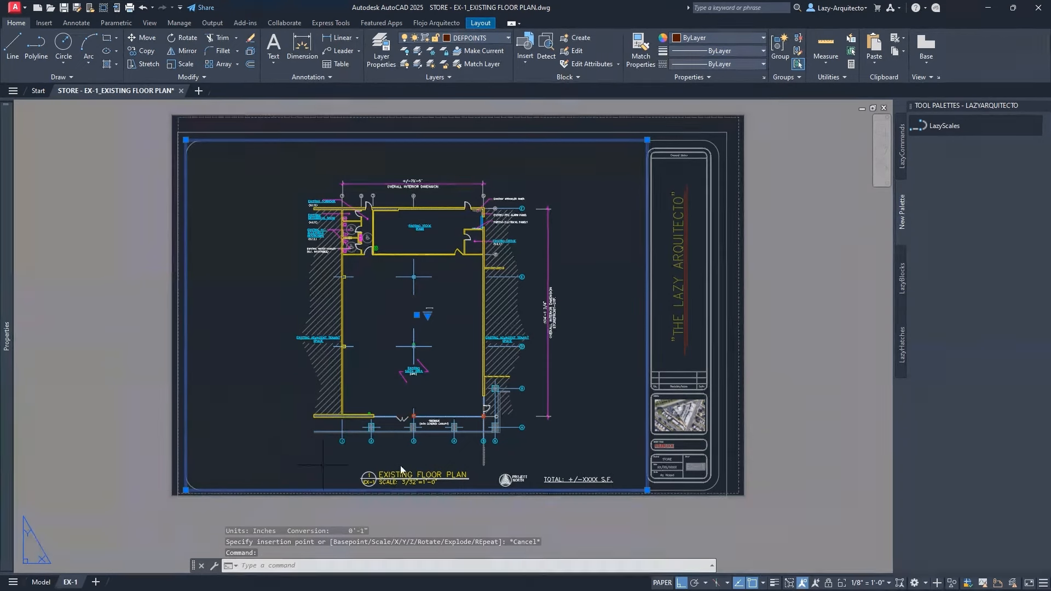
left_click(872, 584)
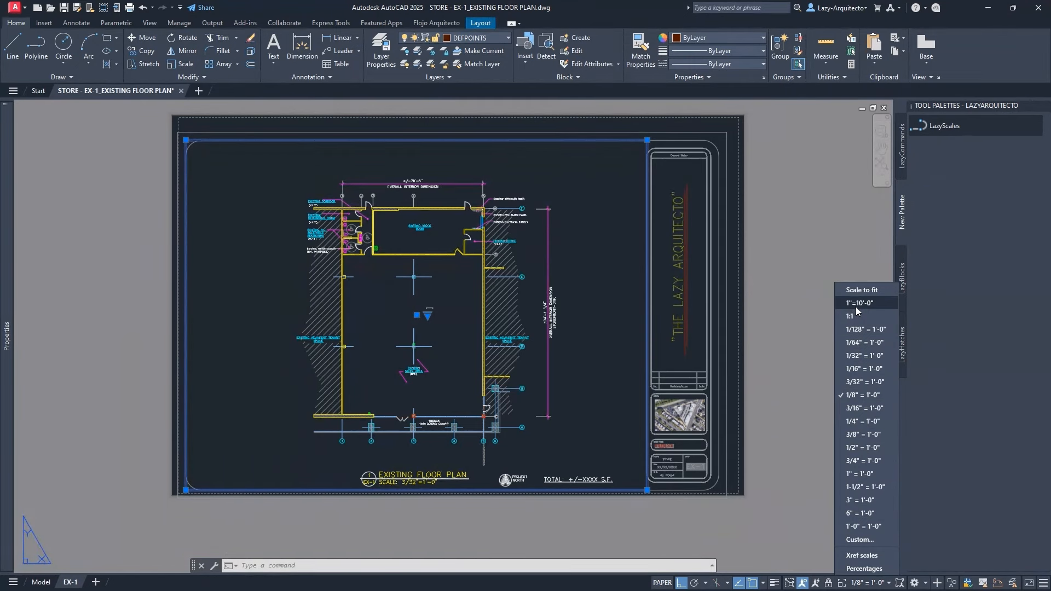
left_click(239, 313)
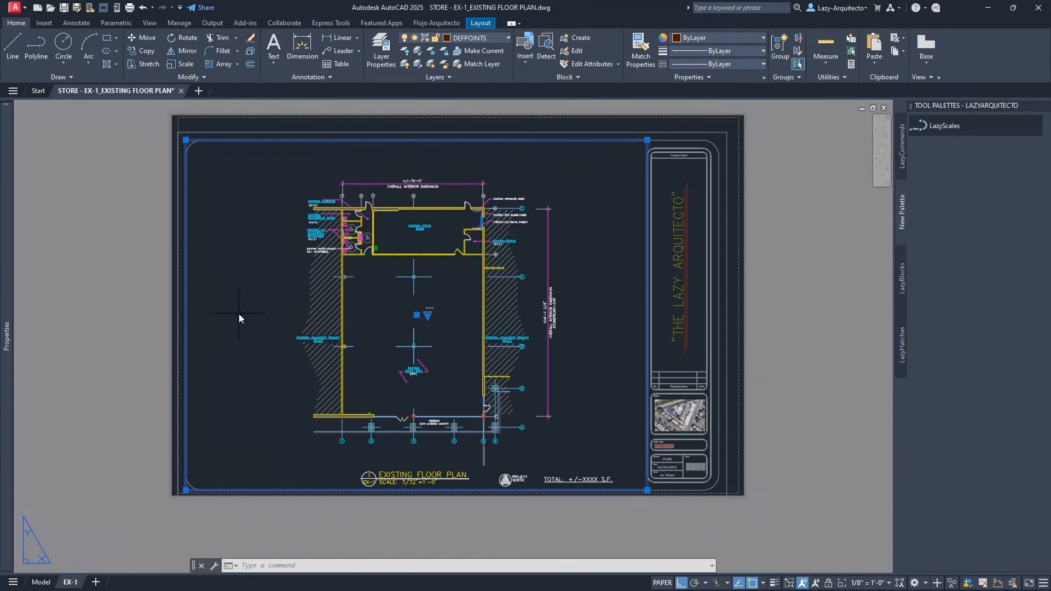
key("Escape")
key("Escape")
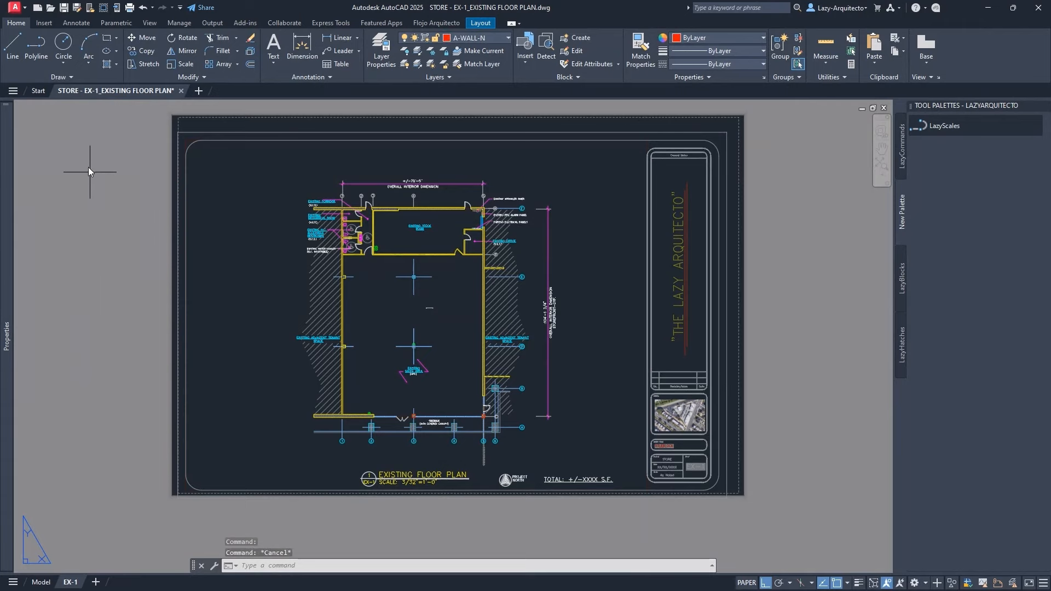
Open the recent drawing LAZY ARQUITECTO automation and switch to Layout2
left_click(38, 93)
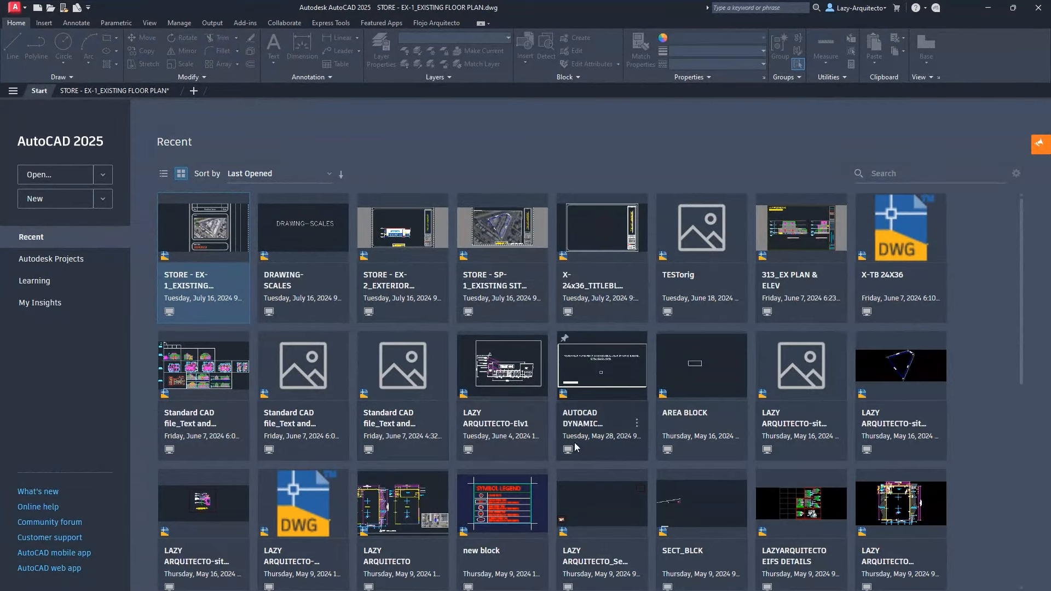
scroll(419, 399, "down", 1)
scroll(416, 405, "down", 2)
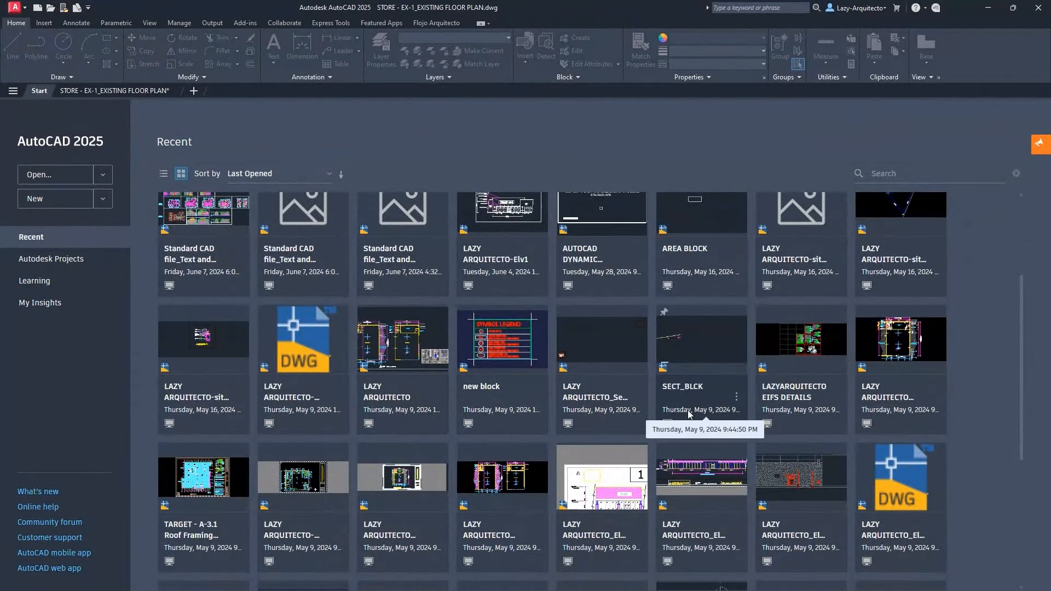
left_click(891, 398)
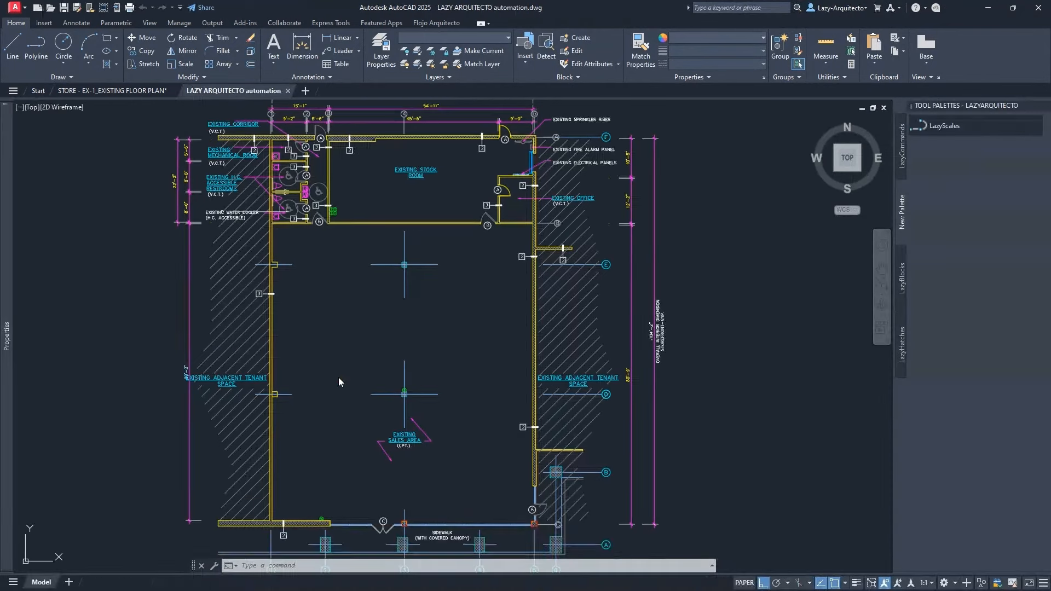
left_click(77, 583)
left_click(116, 583)
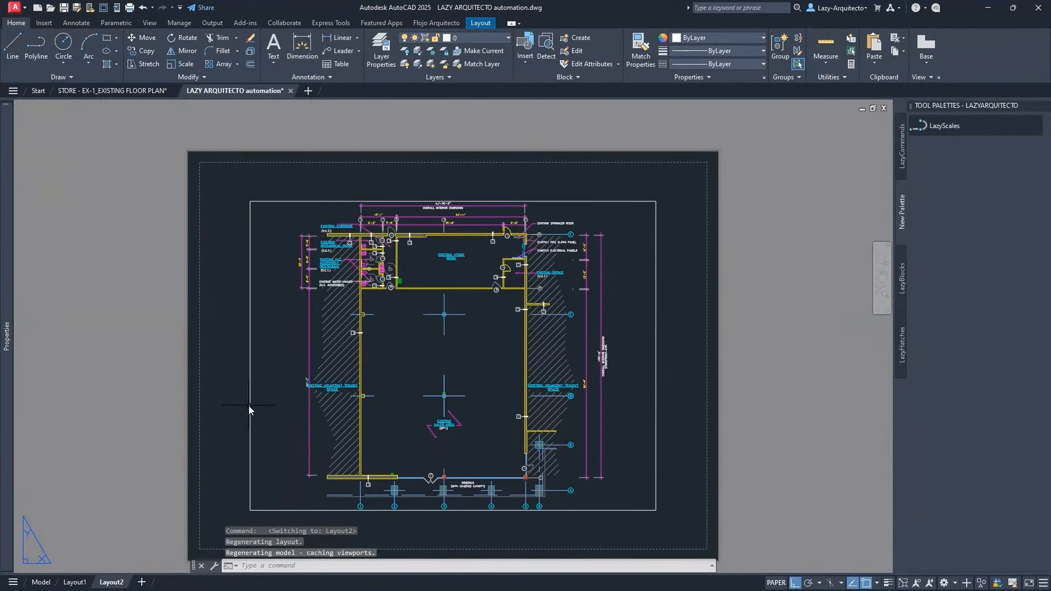
Review the full list of scales available for the Layout2 viewport, leaving its scale alone, and deselect it
left_click(250, 401)
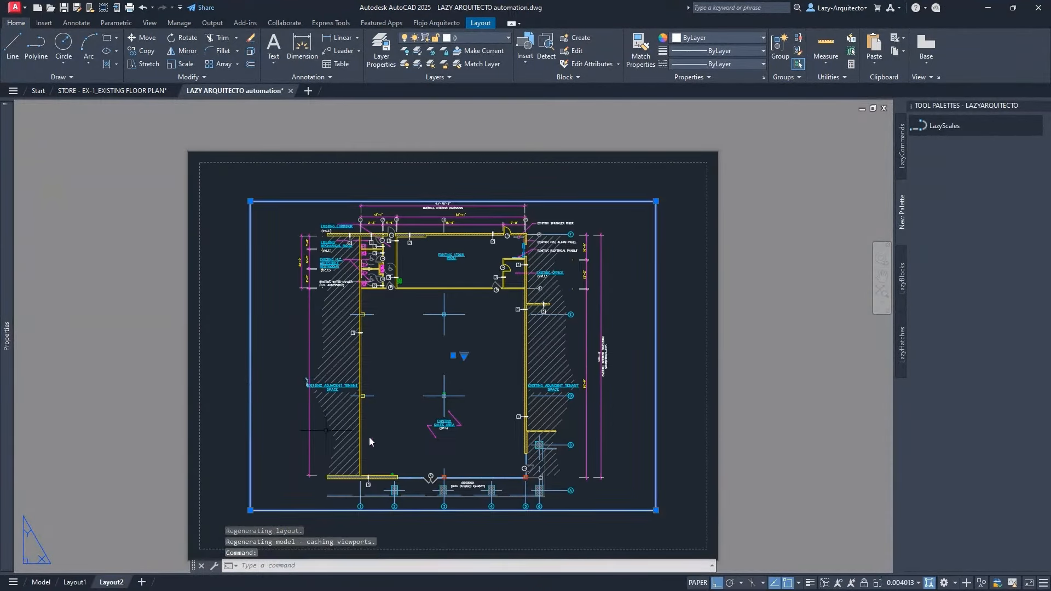
left_click(907, 584)
scroll(925, 438, "down", 4)
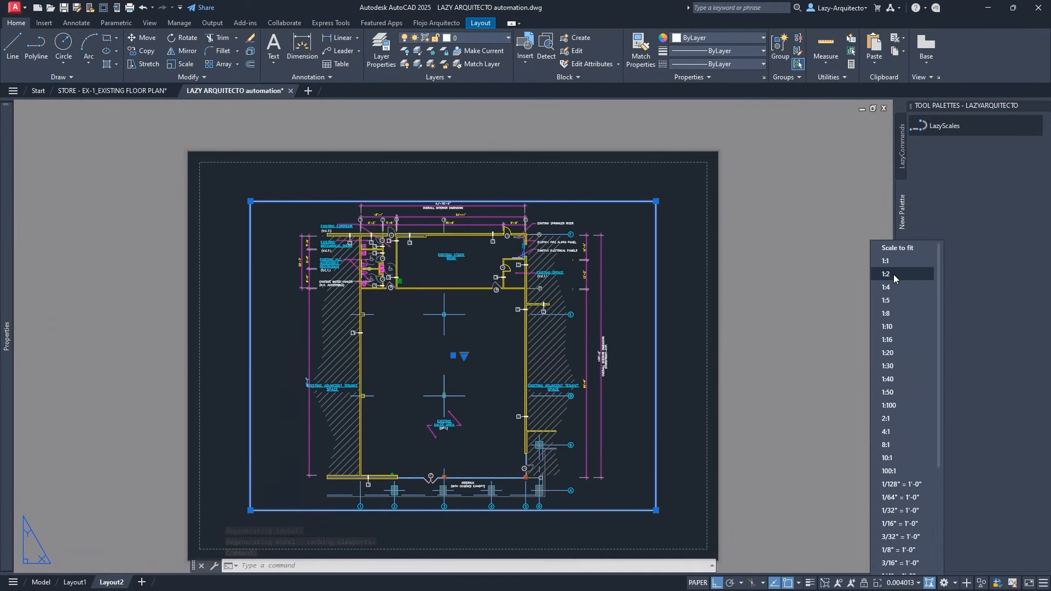
scroll(898, 396, "down", 3)
scroll(898, 396, "down", 2)
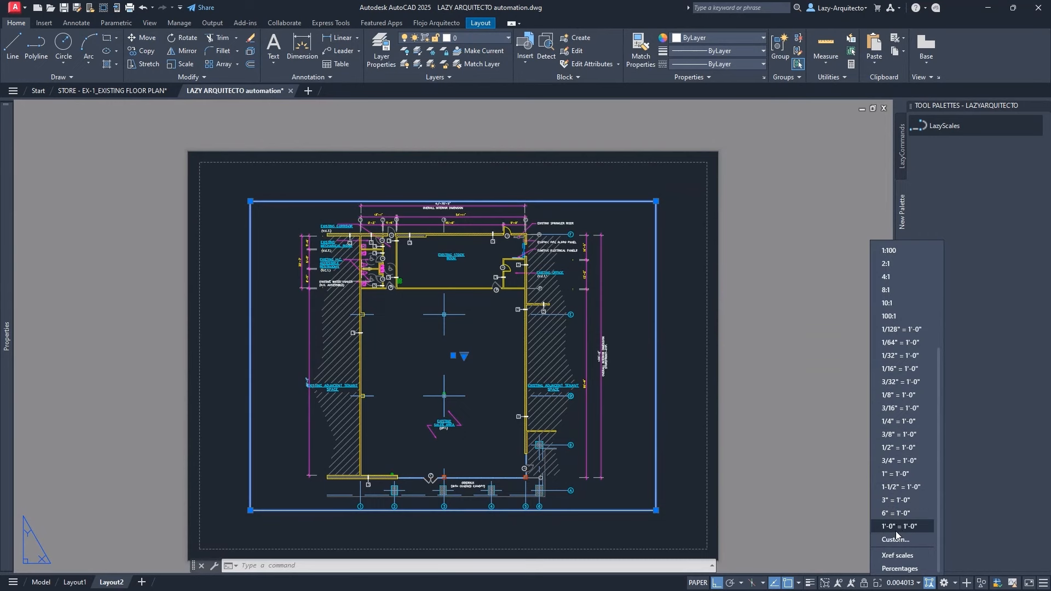
scroll(903, 427, "up", 2)
scroll(905, 287, "up", 4)
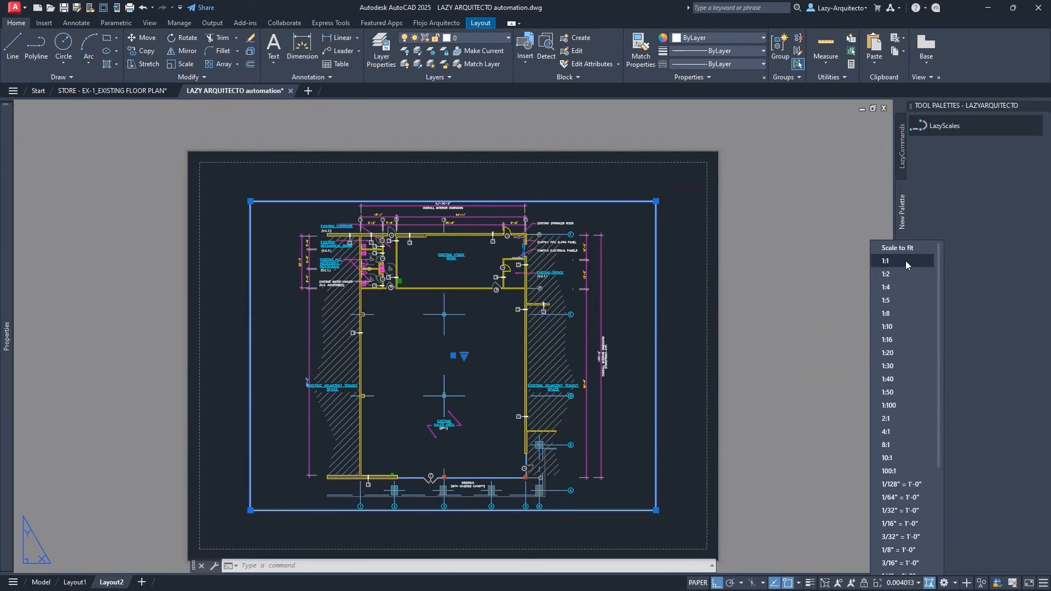
left_click(788, 211)
key("Escape")
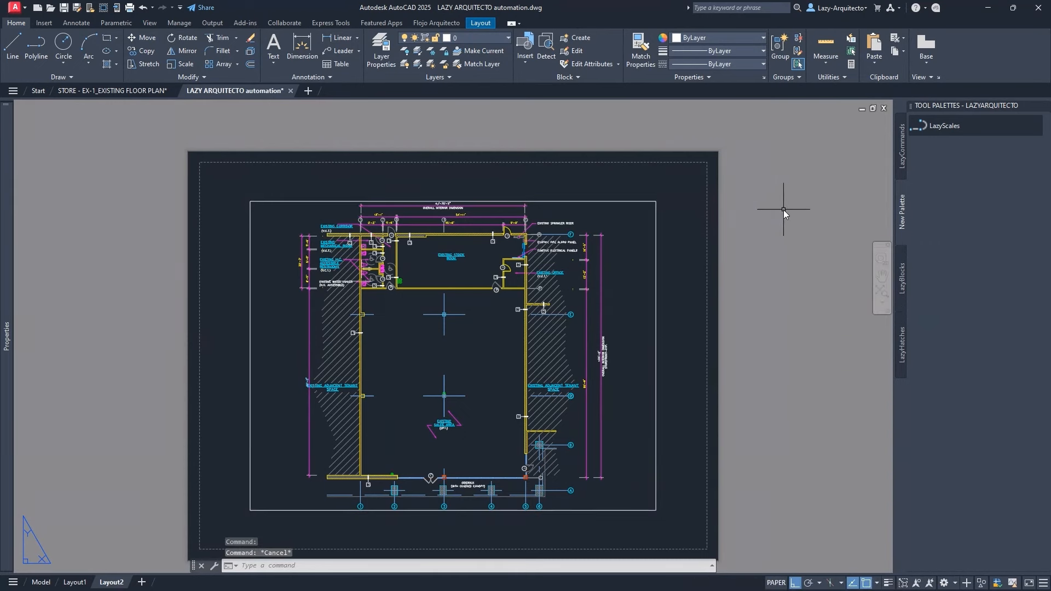
Try the LazyScales command in the LAZY ARQUITECTO automation drawing, review the scales offered for the Layout2 viewport, and deselect it
left_click(936, 128)
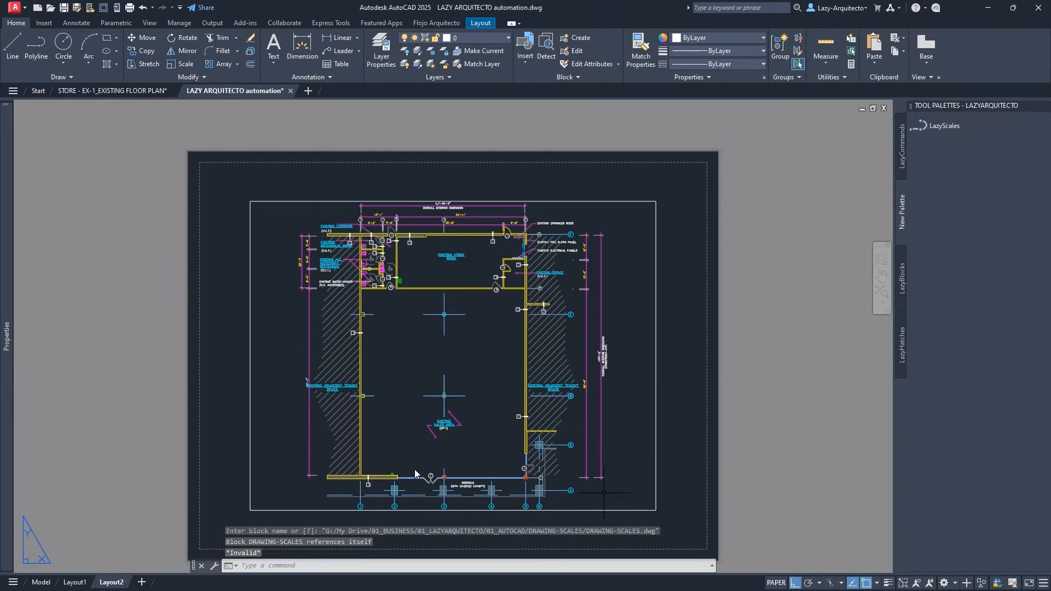
left_click(250, 459)
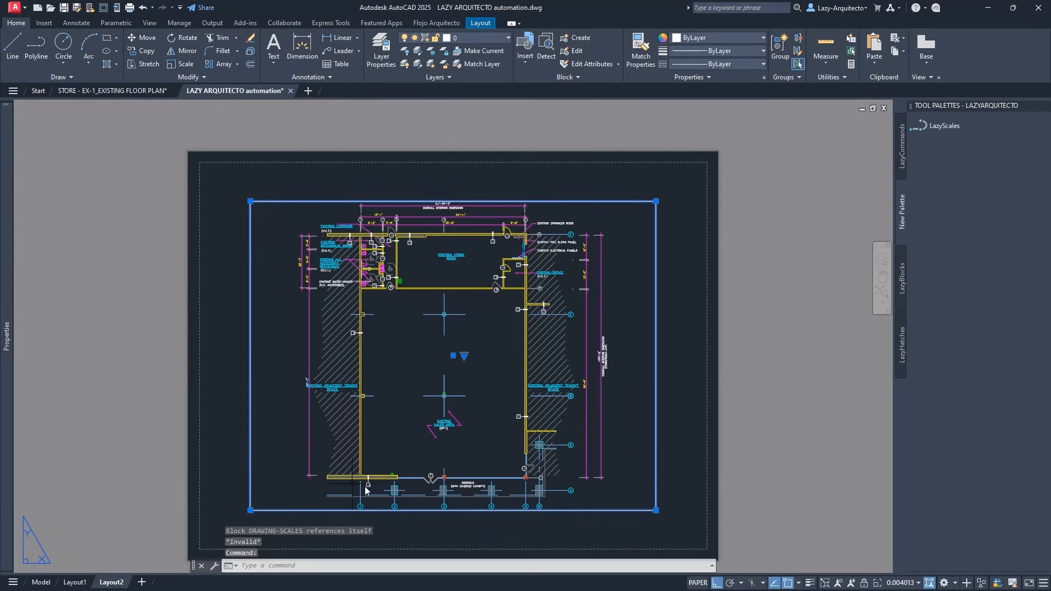
left_click(899, 583)
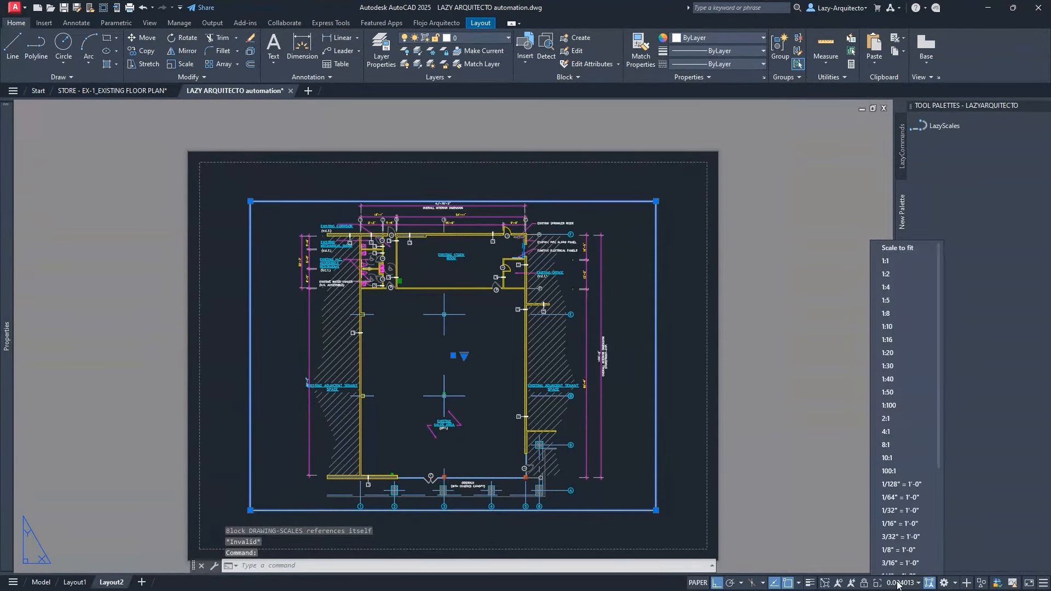
scroll(909, 526, "down", 4)
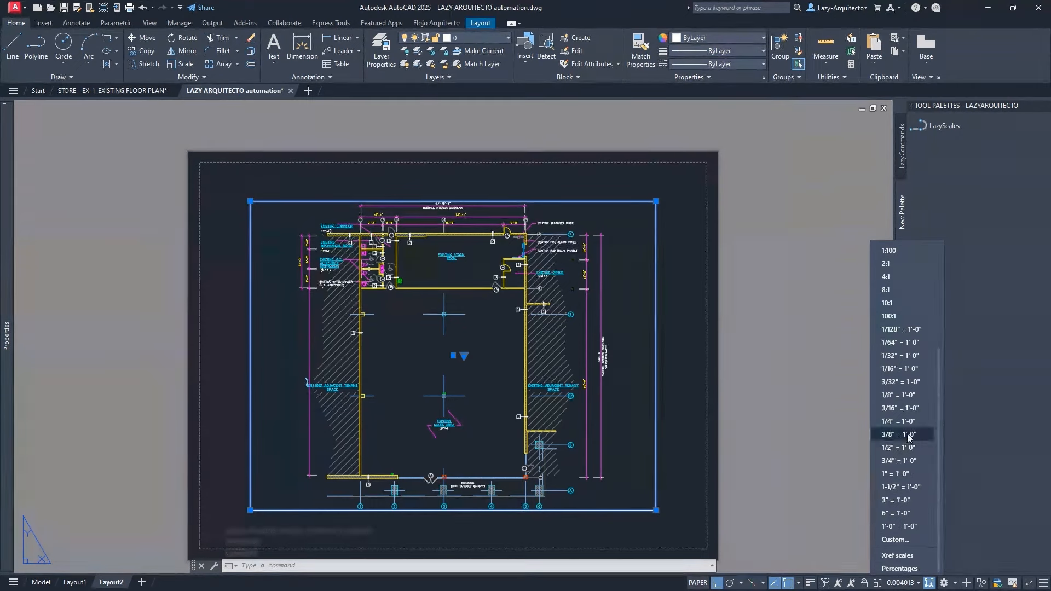
scroll(909, 429, "up", 3)
scroll(911, 420, "down", 3)
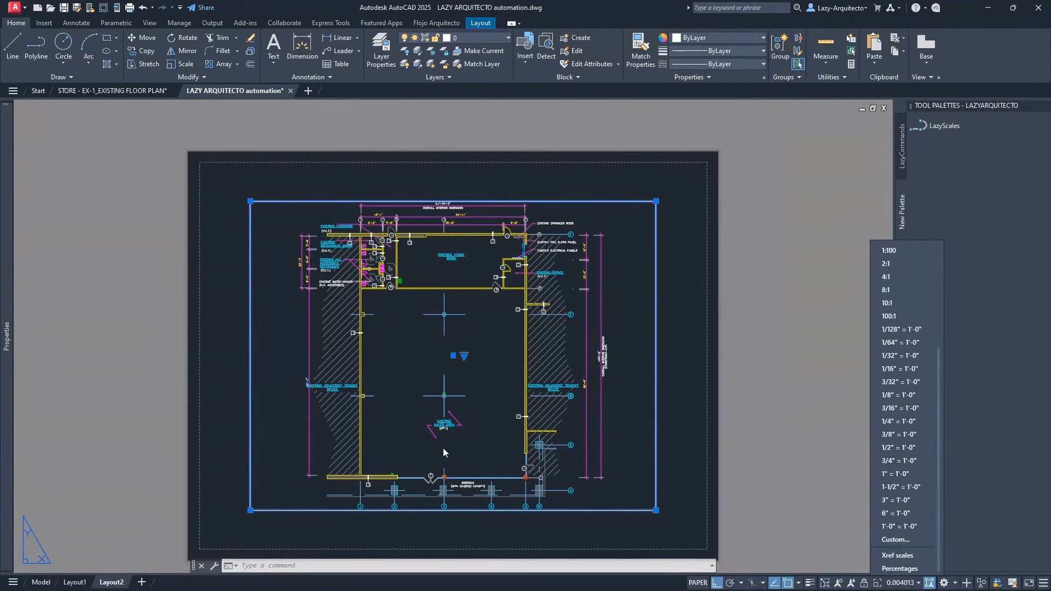
key("Escape")
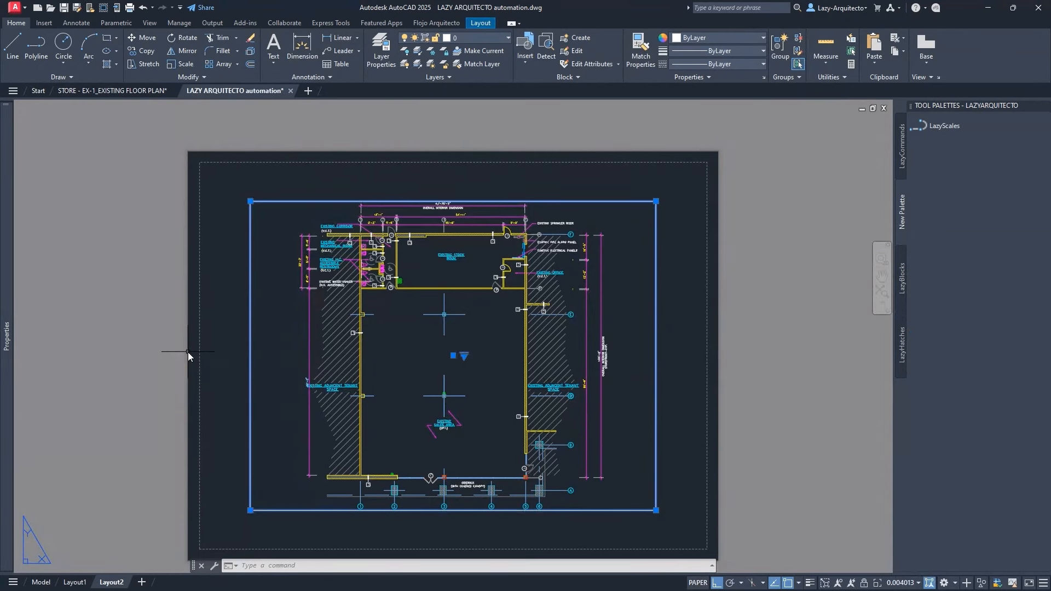
key("Escape")
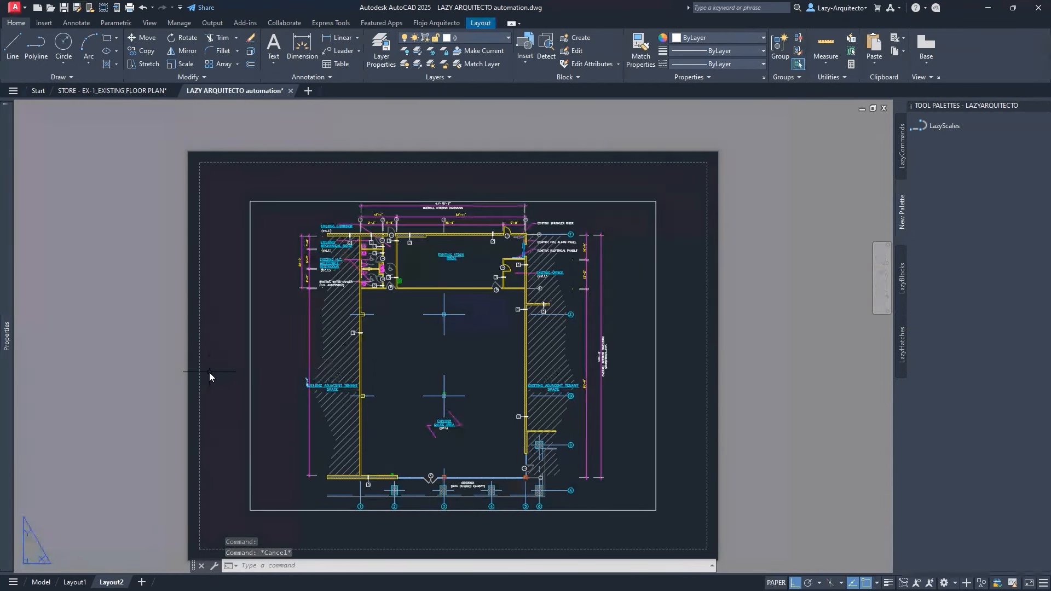
Examine the insert command's lines in the command history, including the block name and the reason the LazyScales run was rejected
key("F2")
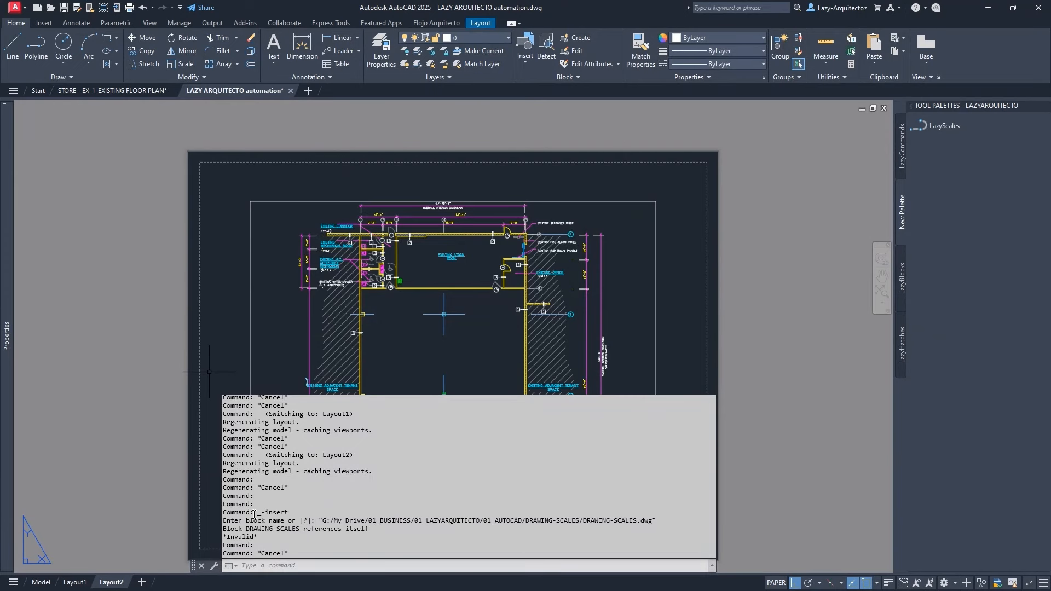
left_click_drag(255, 514, 286, 512)
left_click(234, 534)
mouse_move(232, 532)
left_mouse_down()
mouse_move(373, 530)
mouse_move(222, 537)
mouse_move(223, 529)
left_mouse_up()
left_click(374, 530)
left_click(261, 541)
left_click(229, 542)
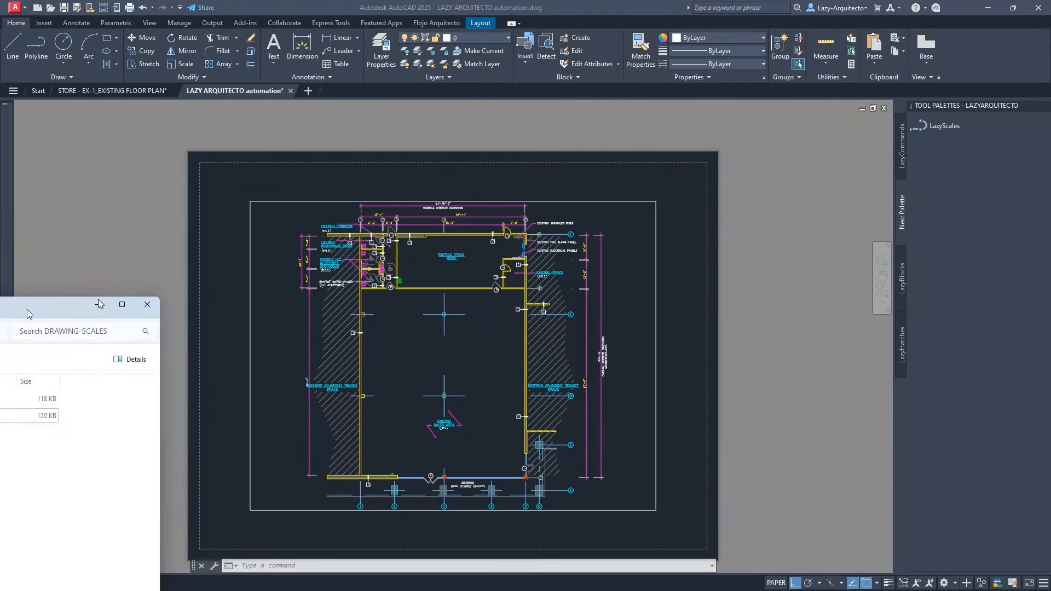
Compare the folder and drawing file names in File Explorer with the block reference message in AutoCAD's command history
left_click_drag(576, 215, 642, 170)
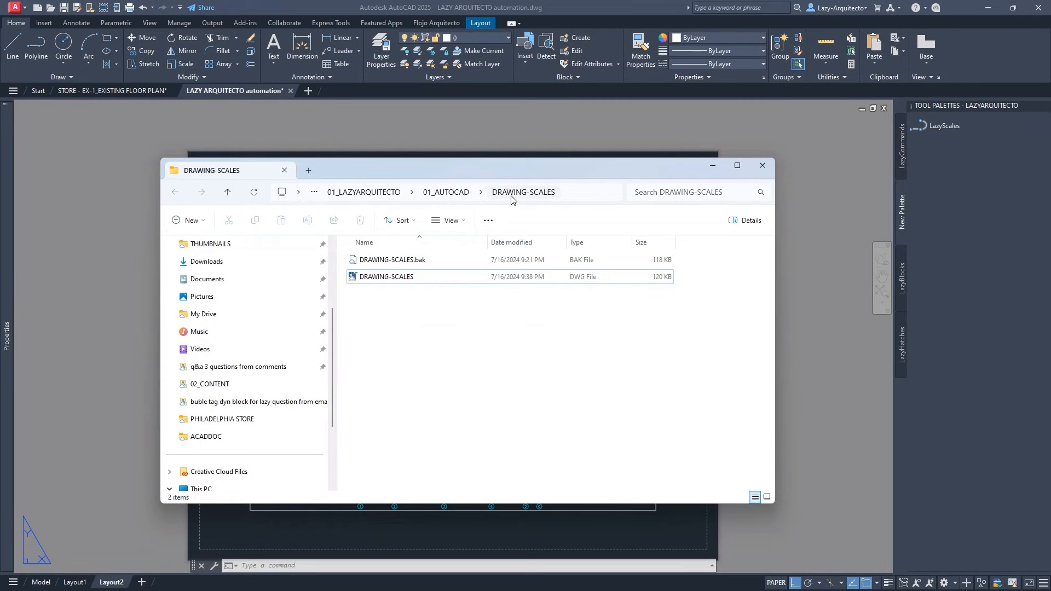
left_click(361, 538)
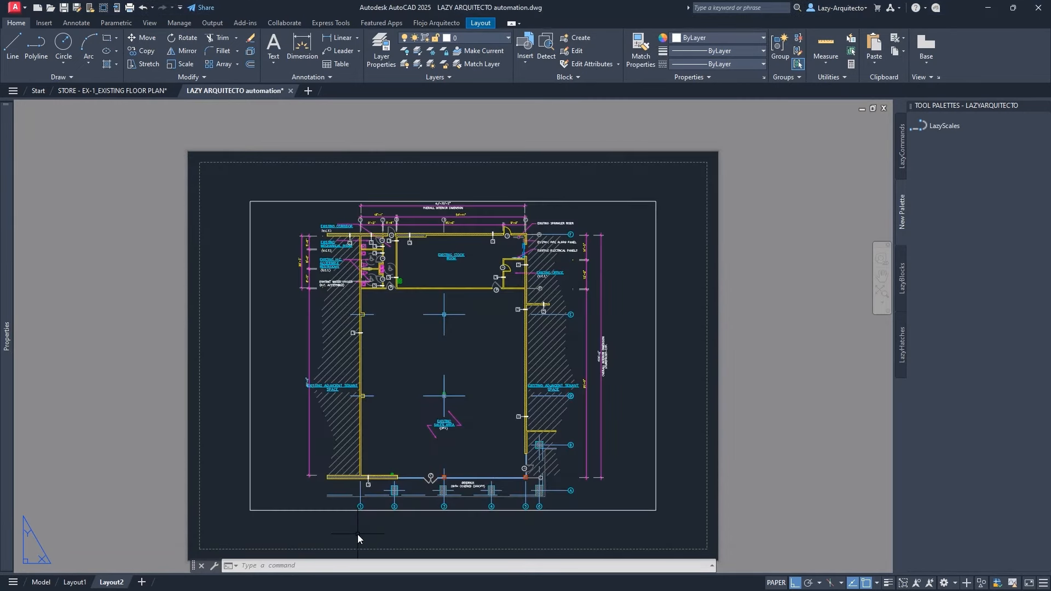
key("F2")
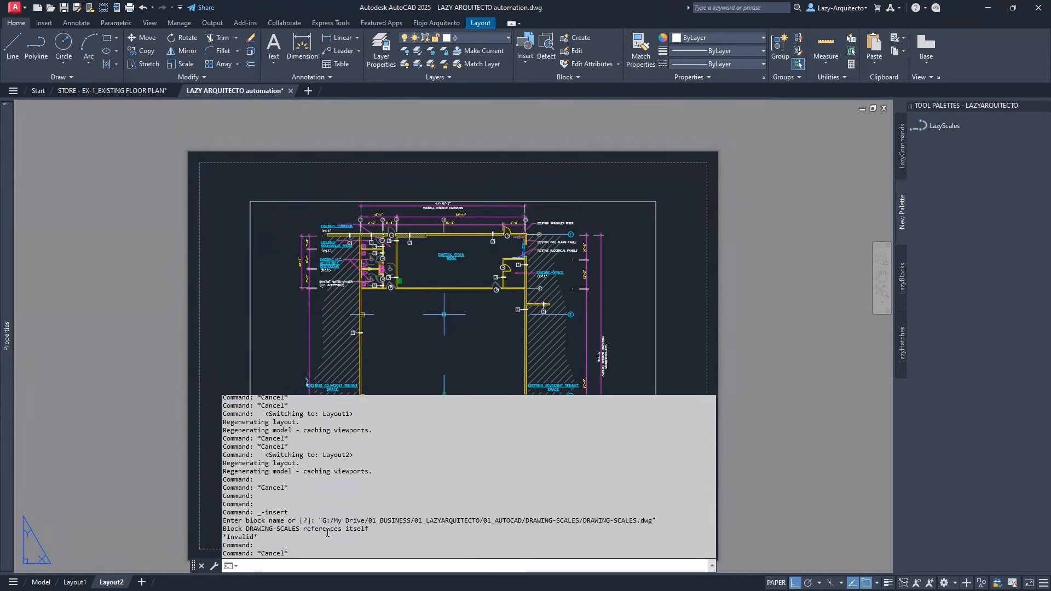
key("F2")
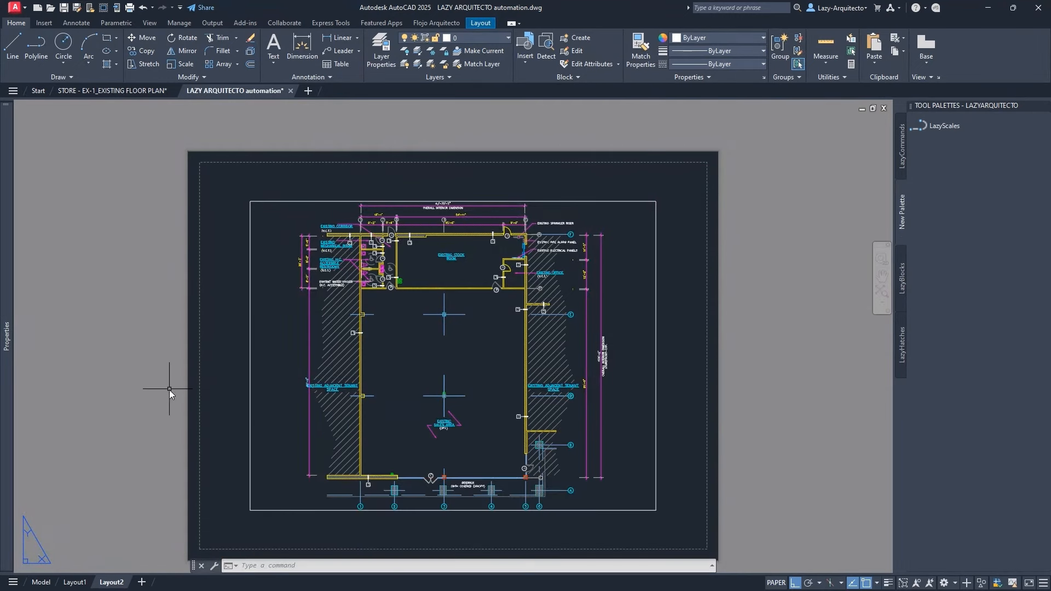
Switch to File Explorer and rename the DRAWING-SCALES drawing file as SCALES
key("alt+Tab")
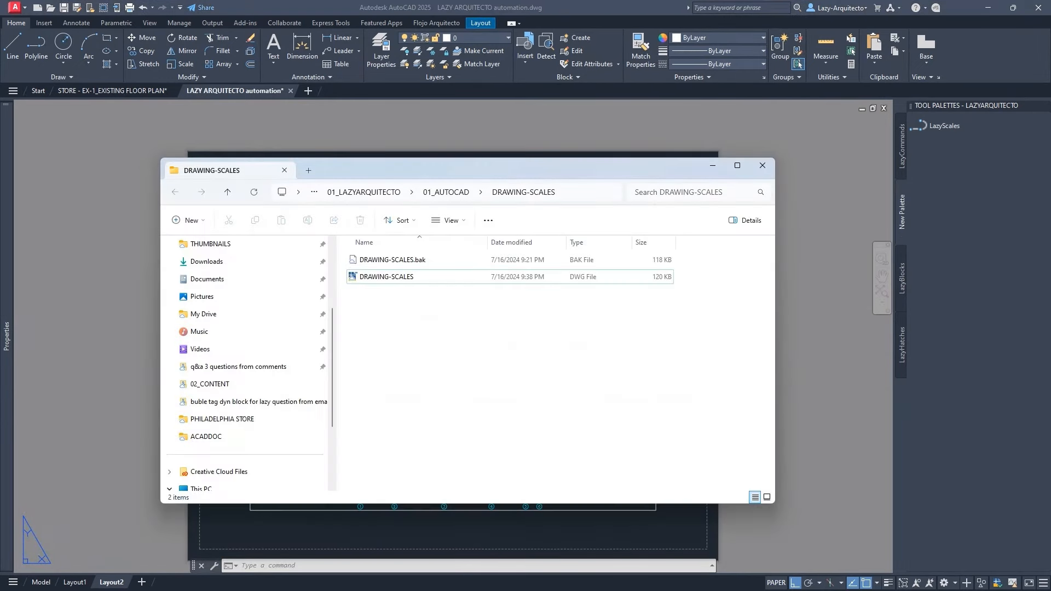
left_click(386, 279)
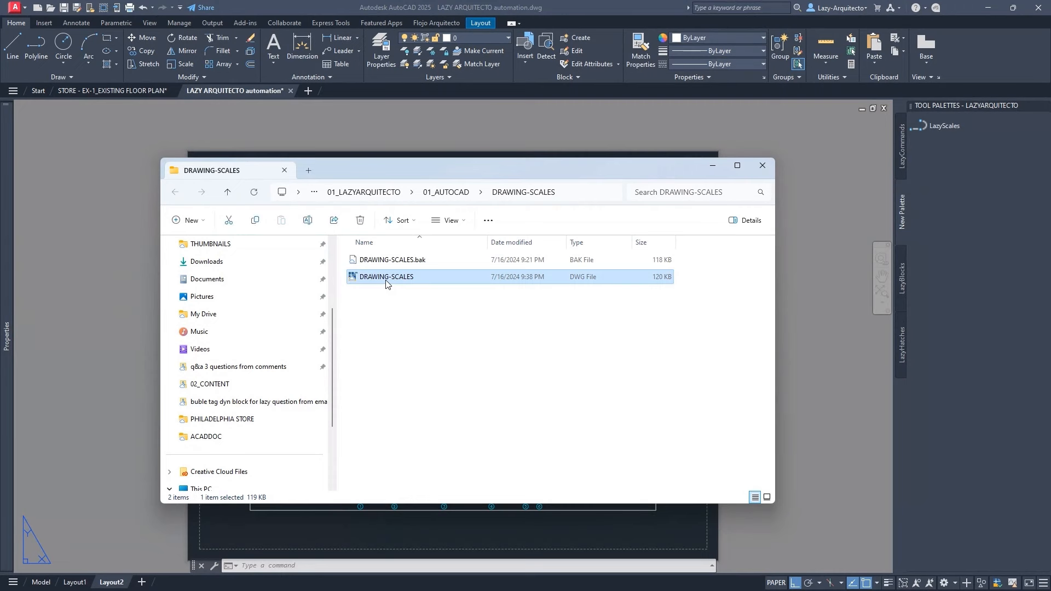
left_click(387, 278)
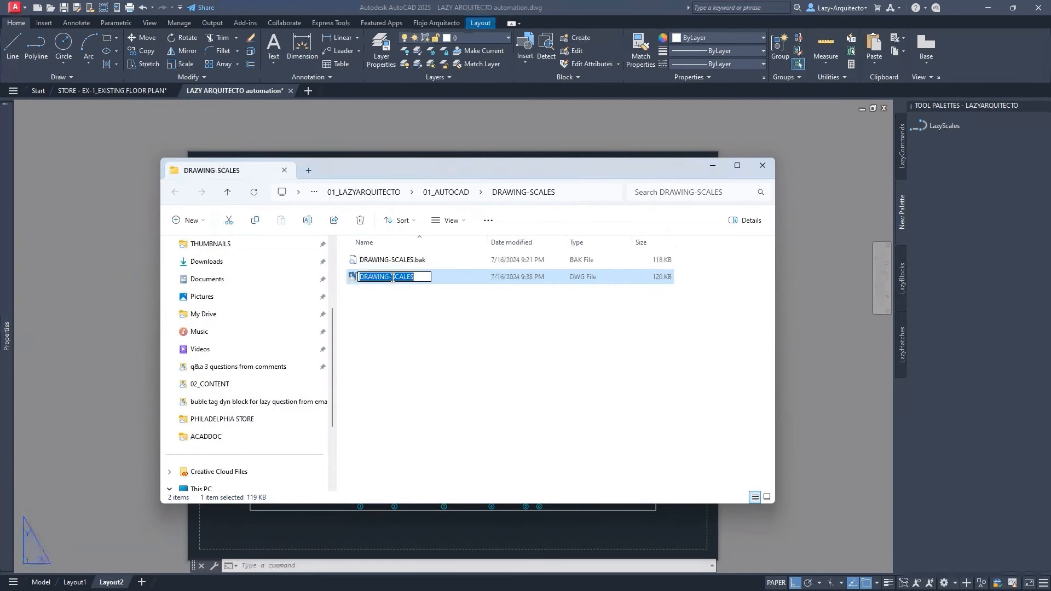
left_click_drag(393, 277, 358, 278)
key("BackSpace")
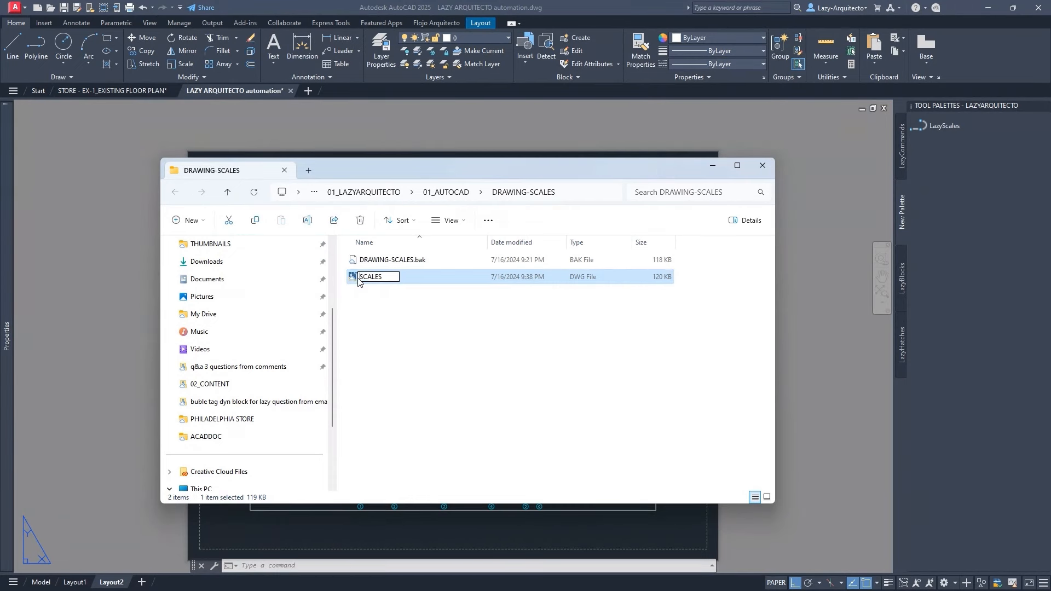
left_click(394, 302)
Delete DRAWING-SCALES.bak from the DRAWING-SCALES folder, move the File Explorer window aside and return to AutoCAD
left_click(396, 265)
key("Delete")
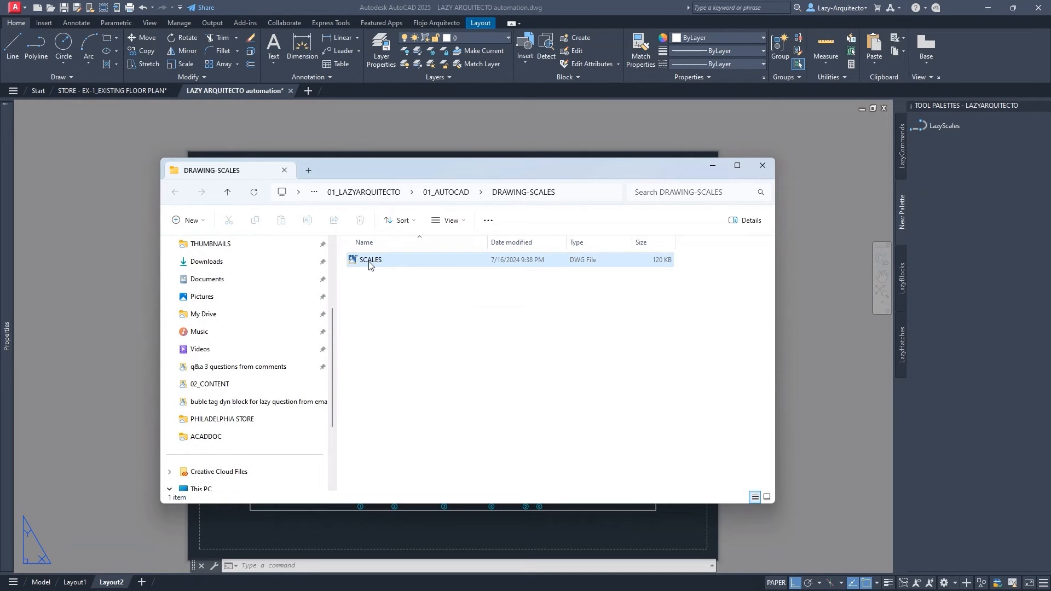
left_click_drag(422, 170, 0, 186)
left_click(277, 160)
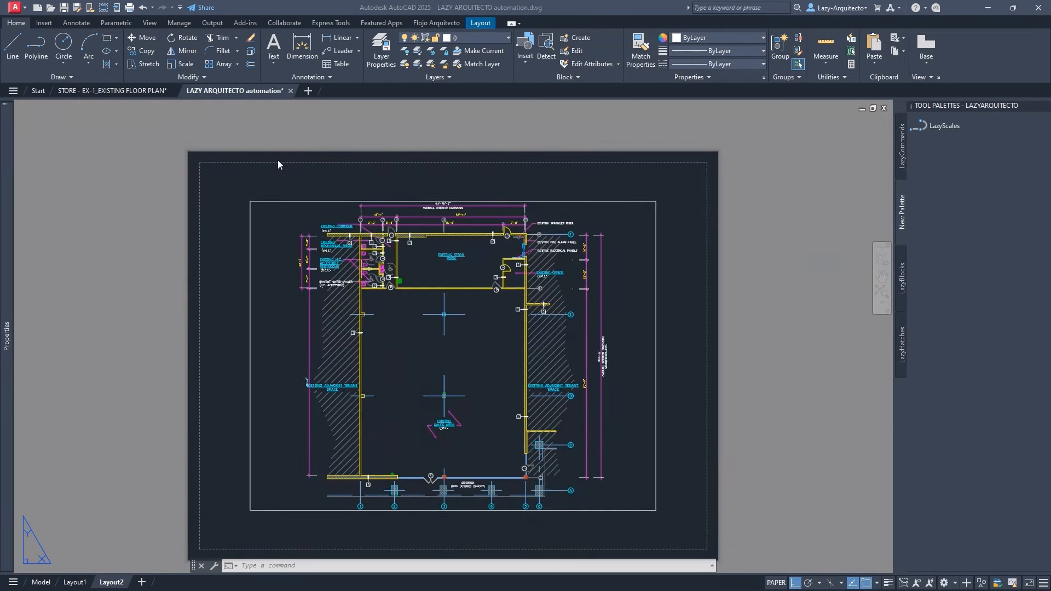
Edit the LazyScales tool's command string so its insert path ends in DRAWING-SCALES/SCALES.dwg, save the tool properties and clear the viewport selection
right_click(934, 126)
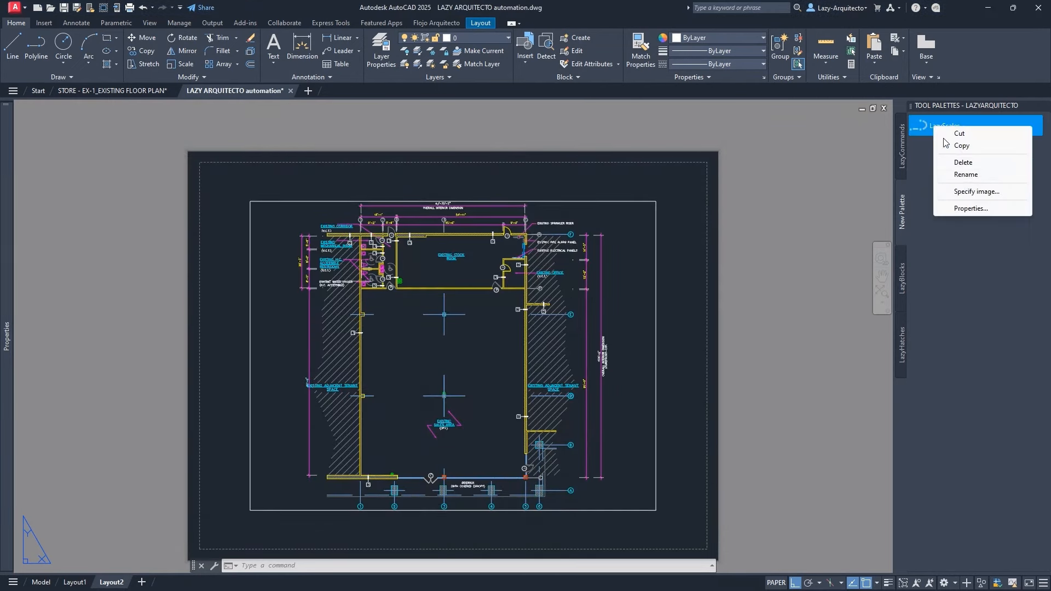
left_click(973, 209)
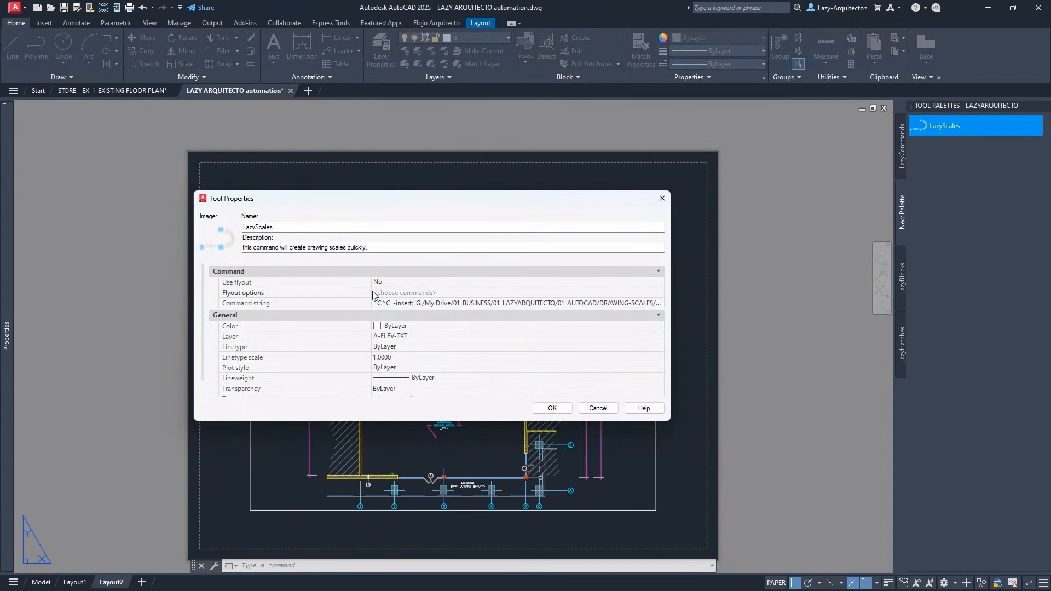
left_click_drag(372, 293, 248, 296)
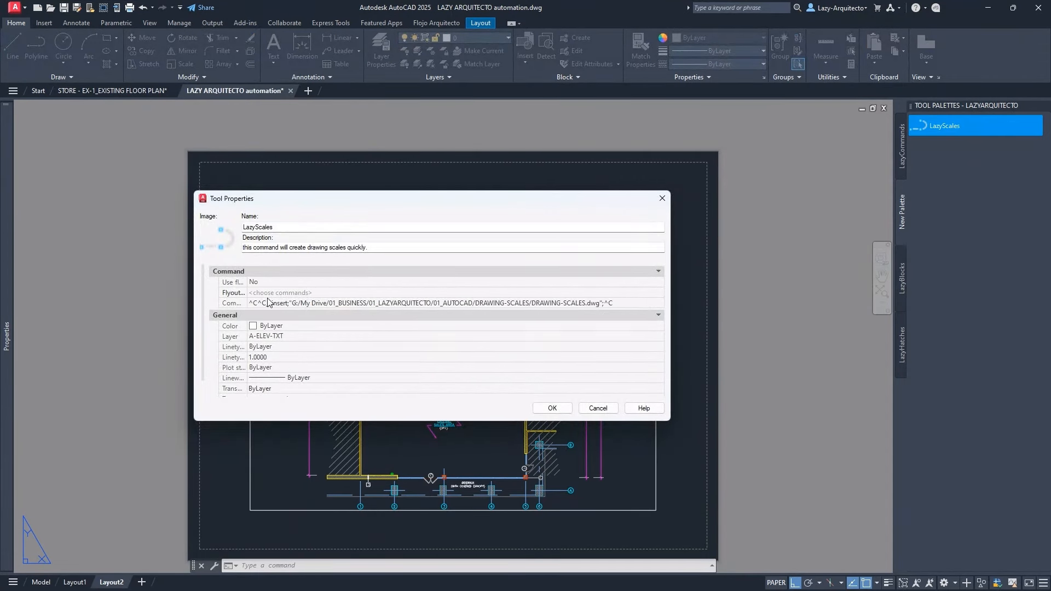
left_click(567, 305)
left_click(563, 306)
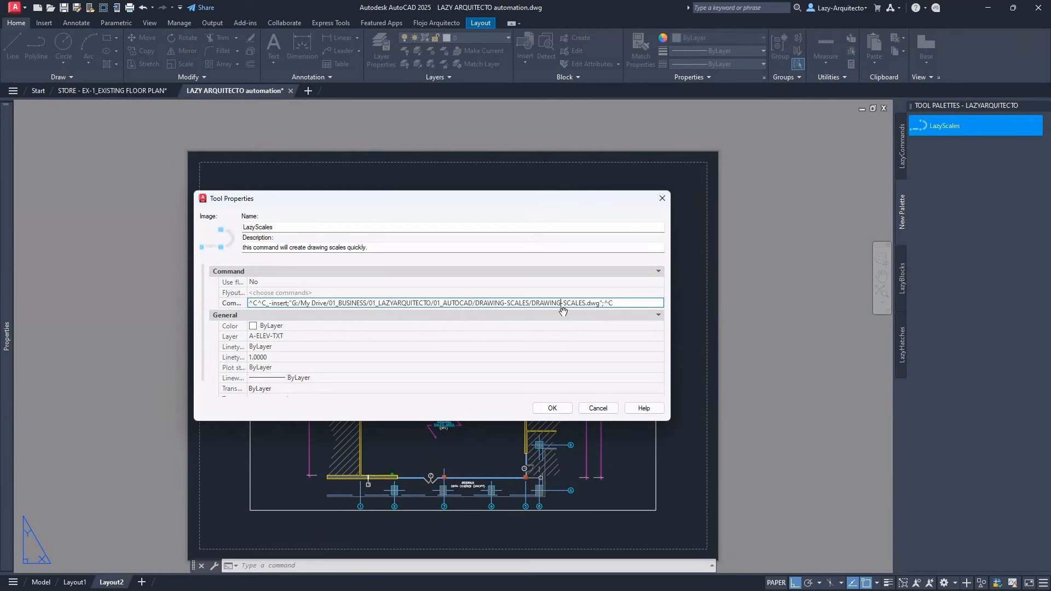
key("BackSpace")
key("BackSpace")
key("BackSpace")
key("BackSpace")
key("BackSpace")
key("BackSpace")
key("BackSpace")
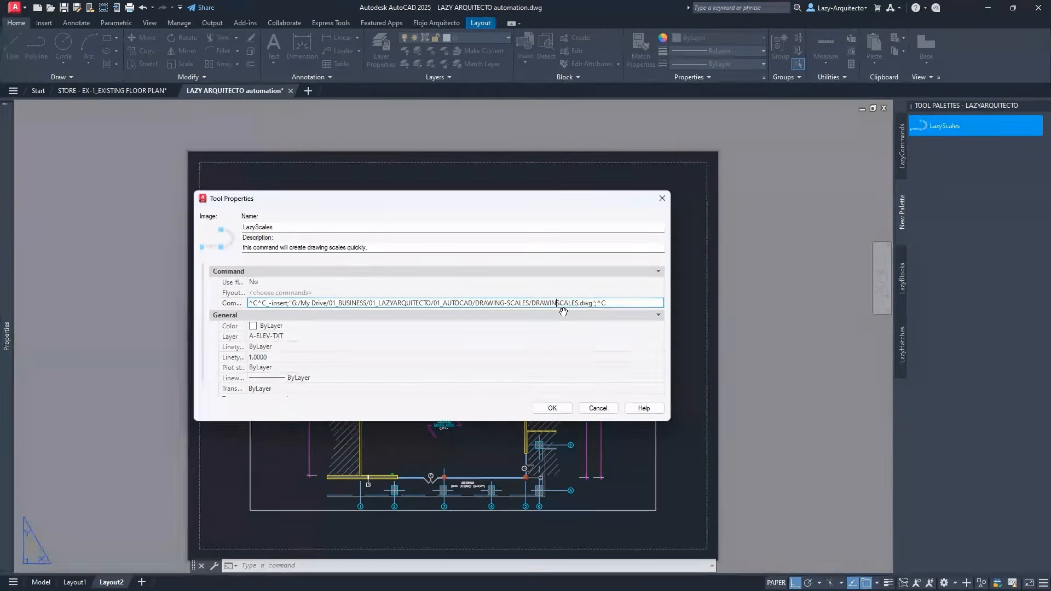
key("BackSpace")
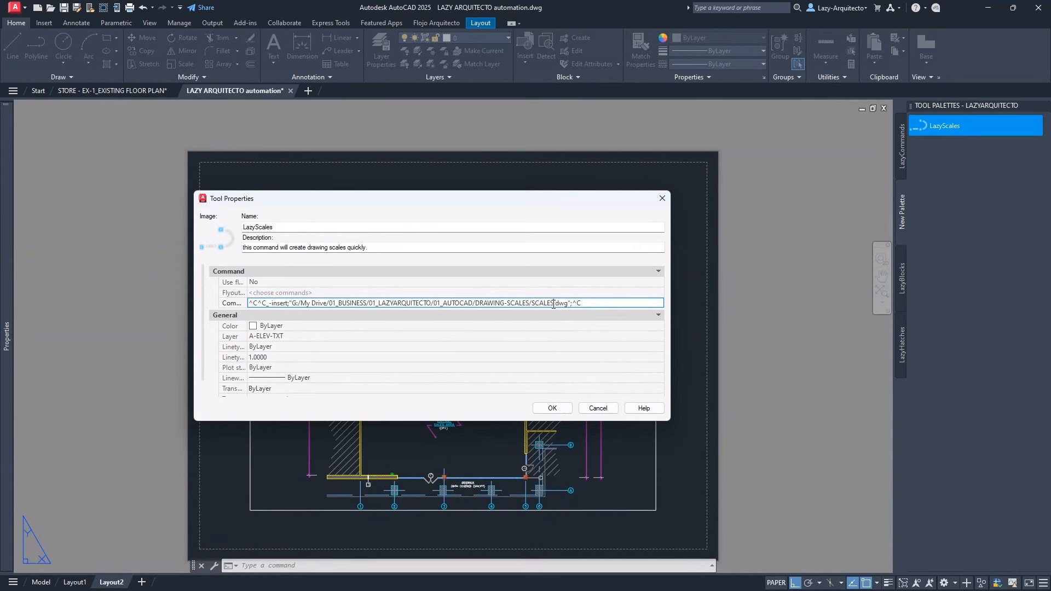
left_click(553, 409)
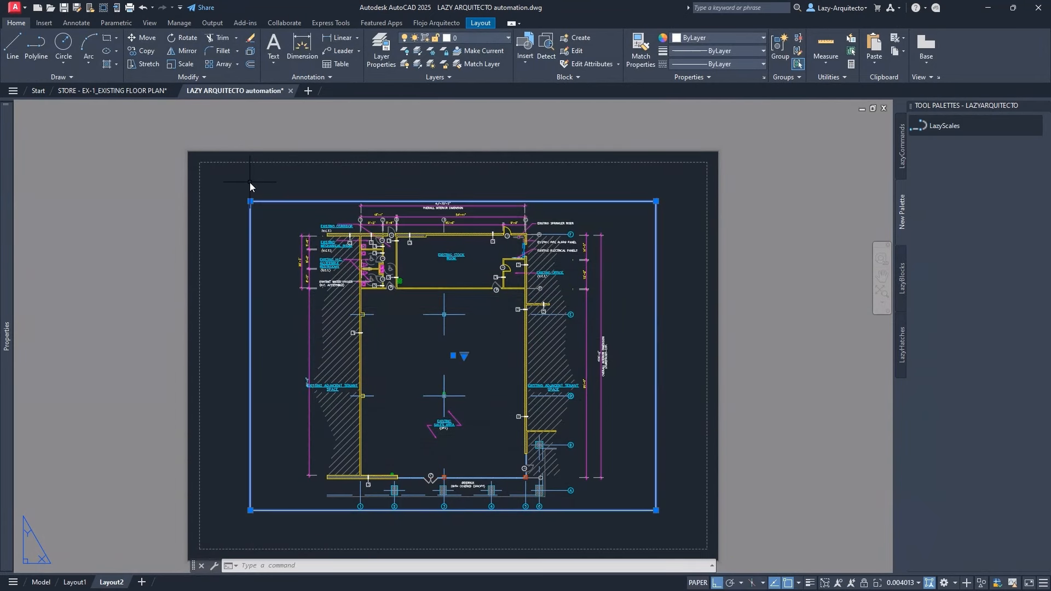
key("Escape")
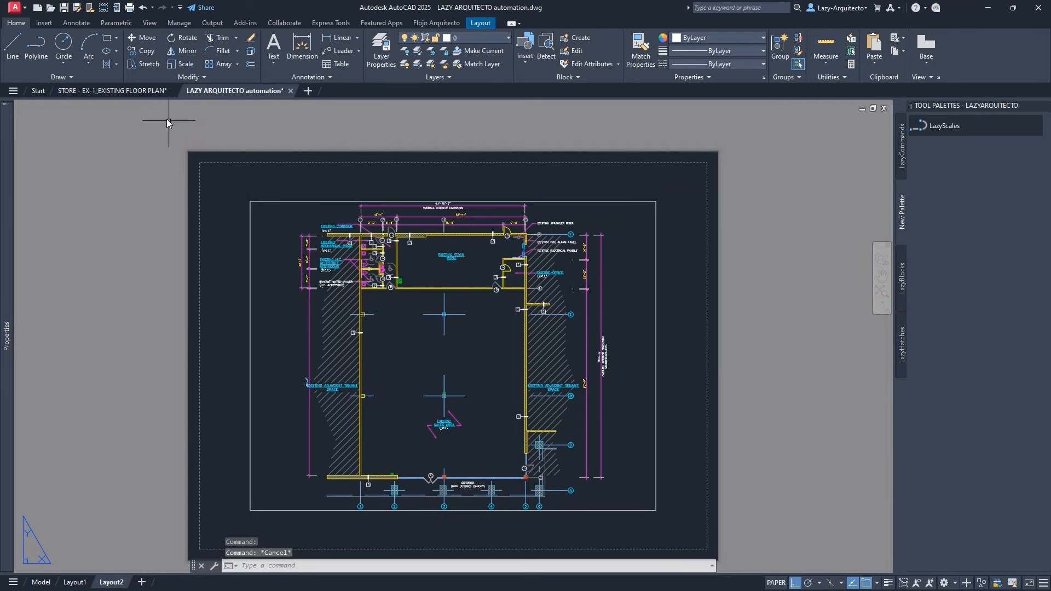
Switch to the STORE - EX-1_EXISTING FLOOR PLAN drawing, review the scales available for the EX-1 viewport, and deselect it
mouse_move(134, 94)
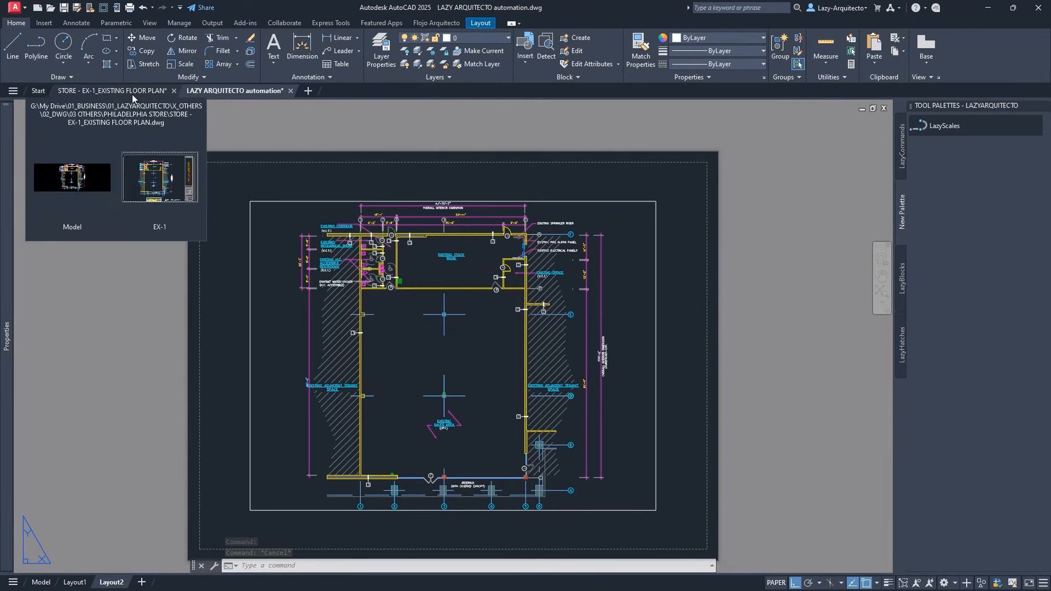
left_click(132, 94)
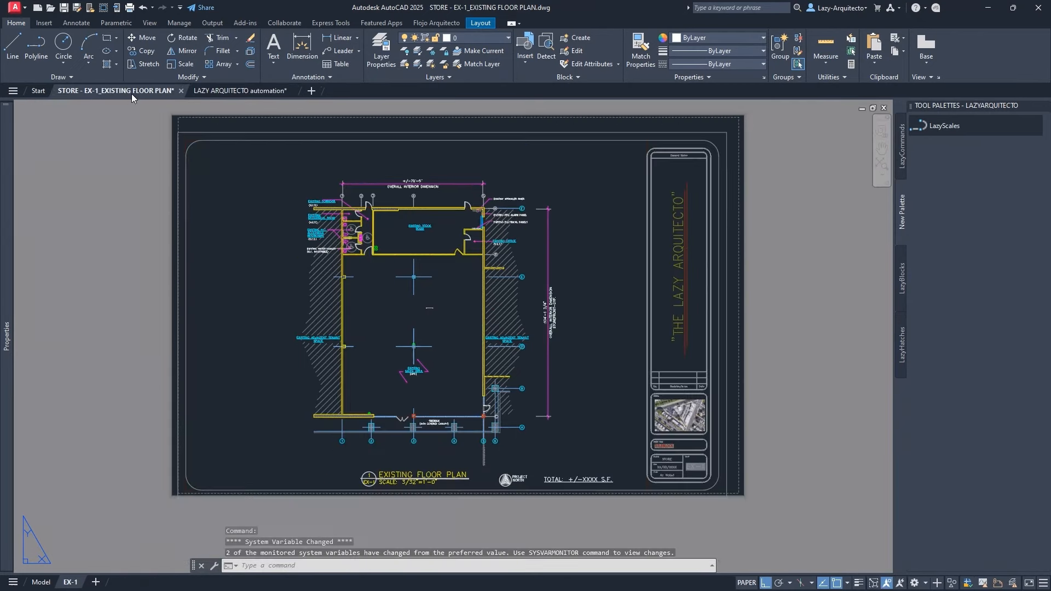
left_click(194, 140)
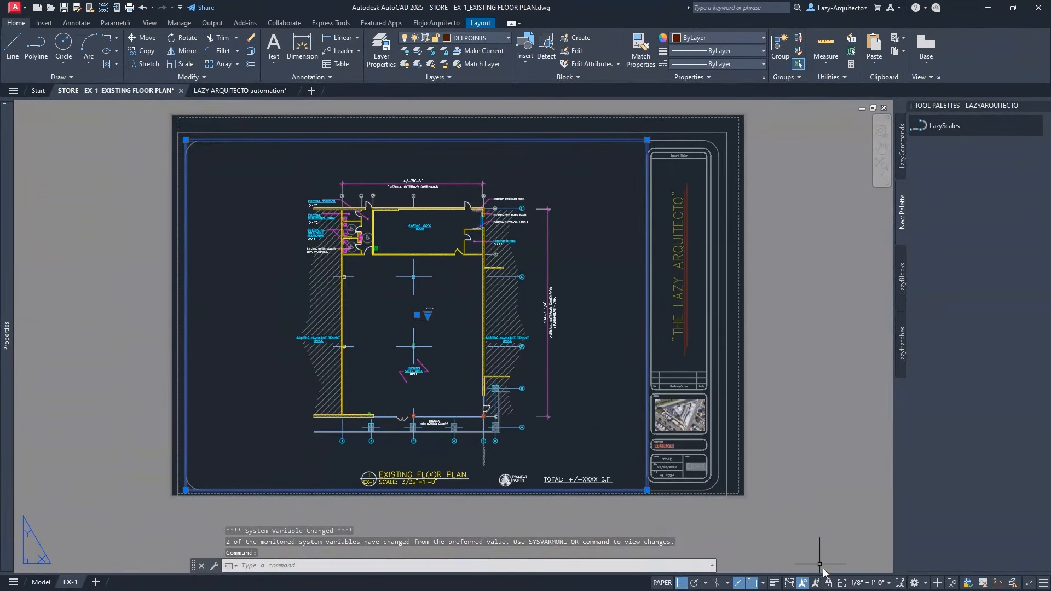
left_click(887, 583)
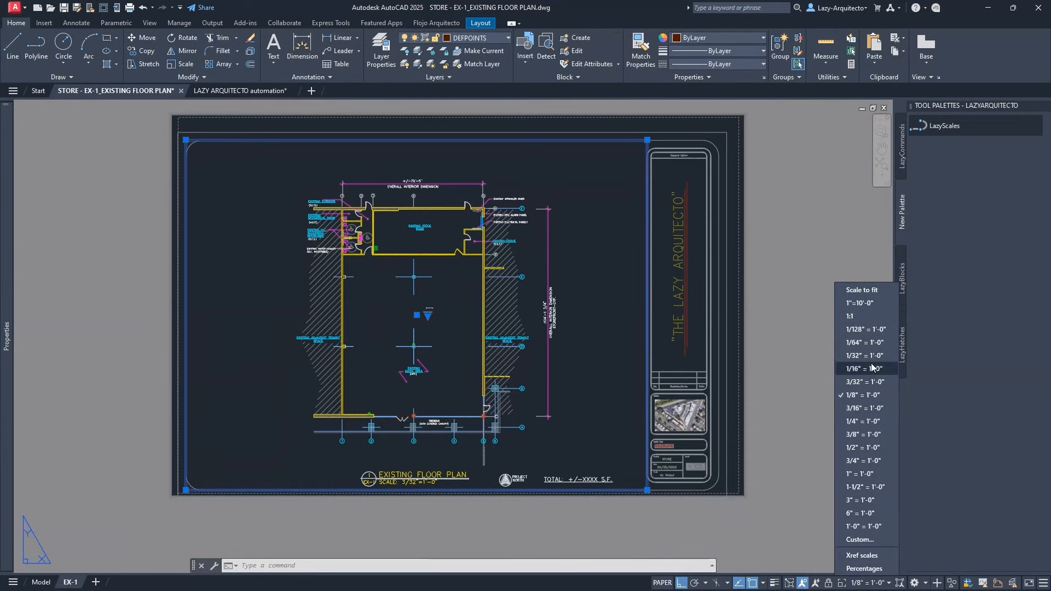
key("Escape")
key("Escape")
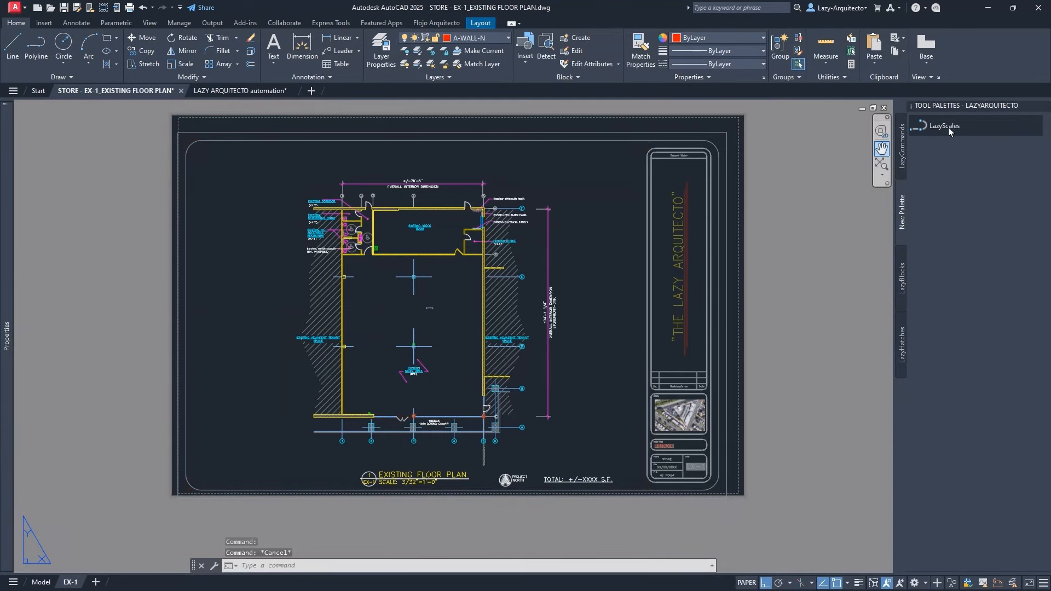
Run the updated LazyScales command in the floor plan drawing, recheck the EX-1 viewport's scale list, and deselect the viewport
left_click(949, 126)
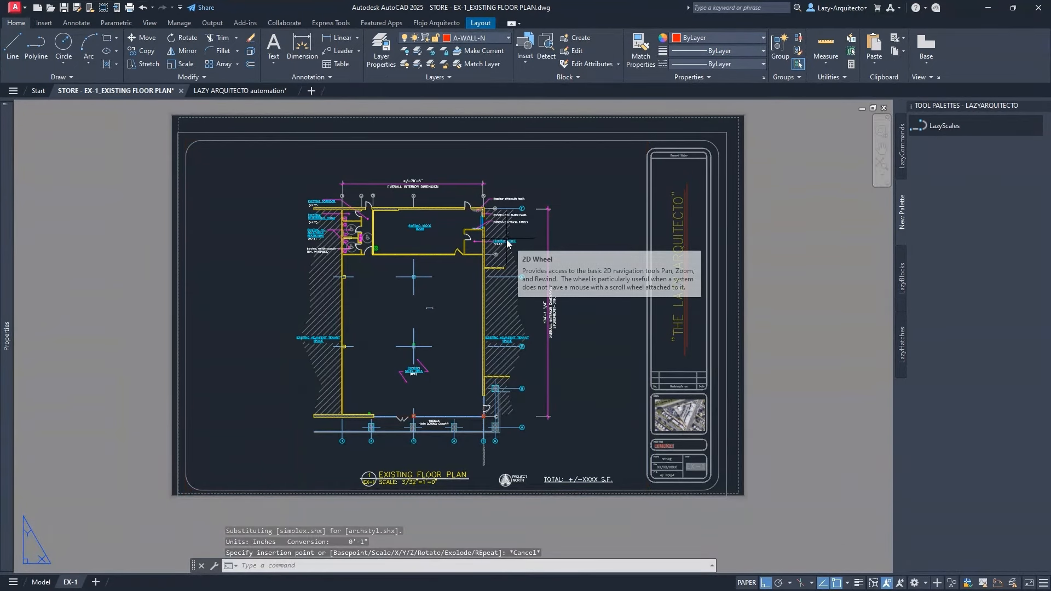
left_click(185, 140)
left_click(865, 583)
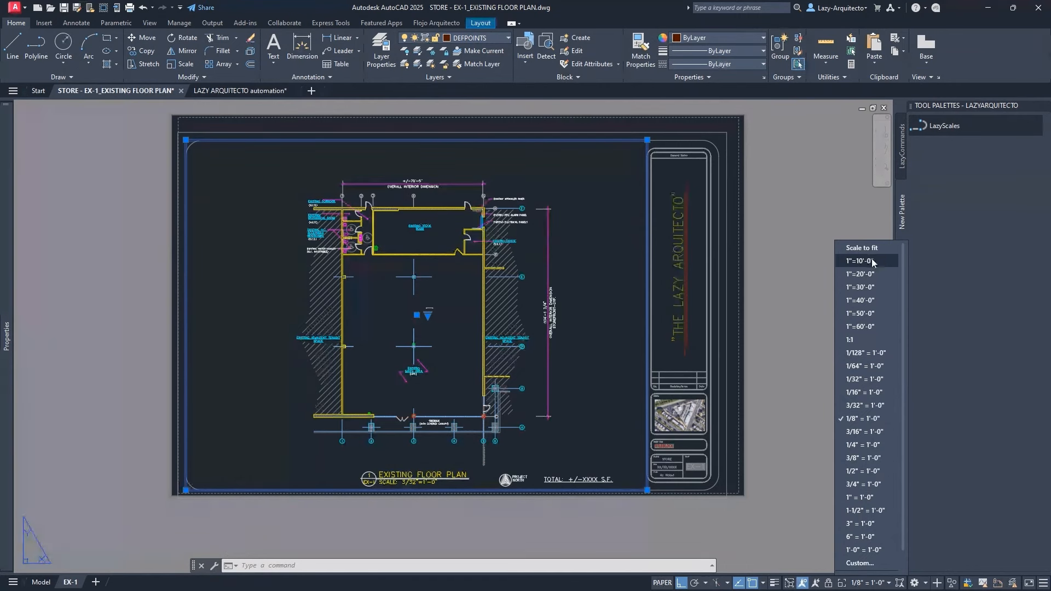
left_click(780, 288)
key("Escape")
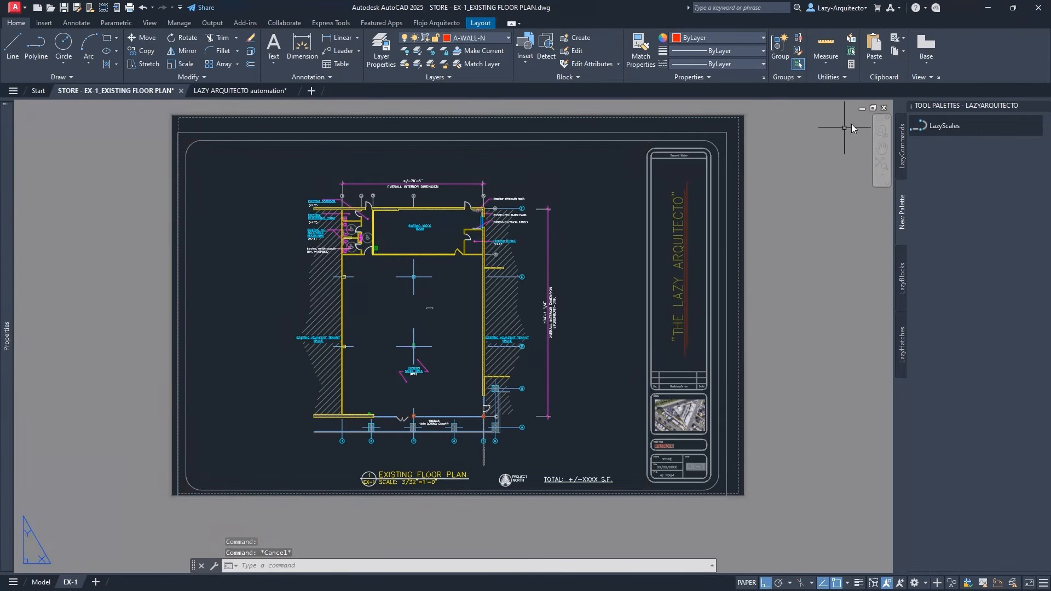
Open the LazyScales tool properties, widen the value column and paste (alert "LIBRARY ADDED TO THIS DWG"); at the end of the command string
right_click(962, 126)
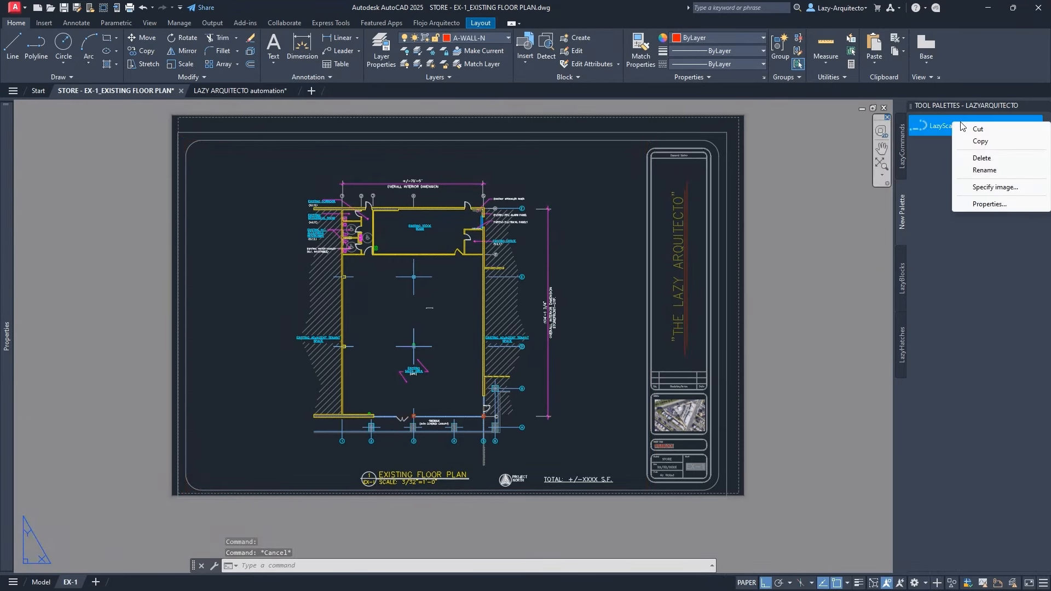
left_click(983, 203)
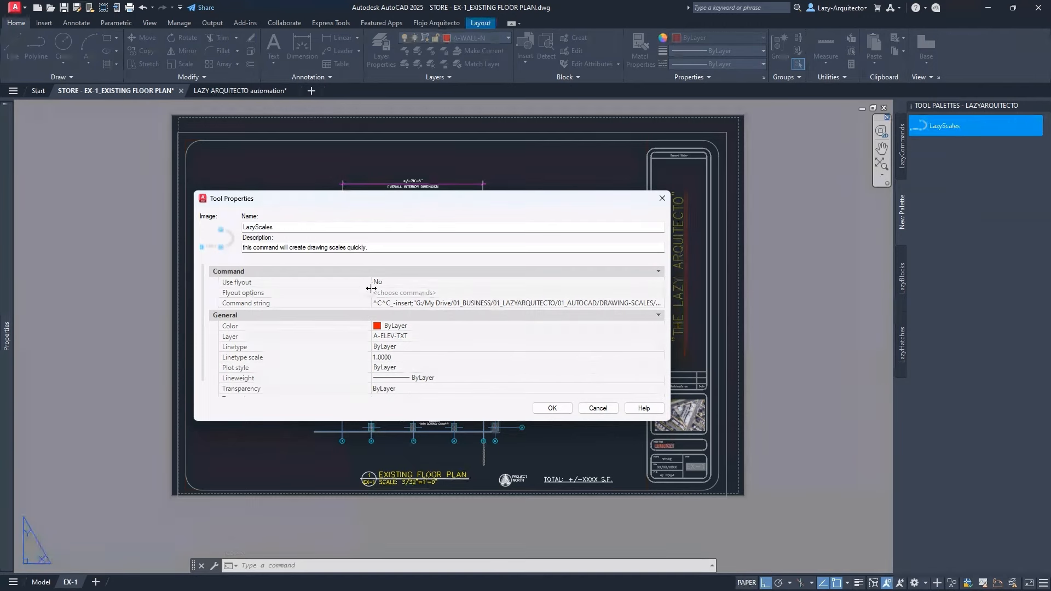
left_click_drag(369, 295, 275, 289)
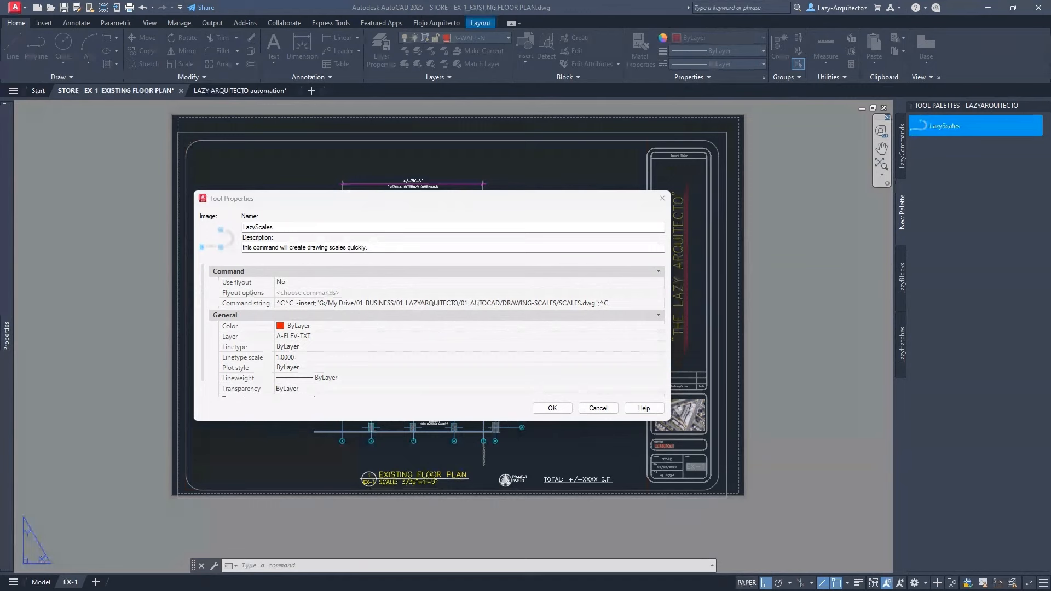
left_click_drag(274, 294, 239, 296)
left_click(590, 306)
left_click(585, 303)
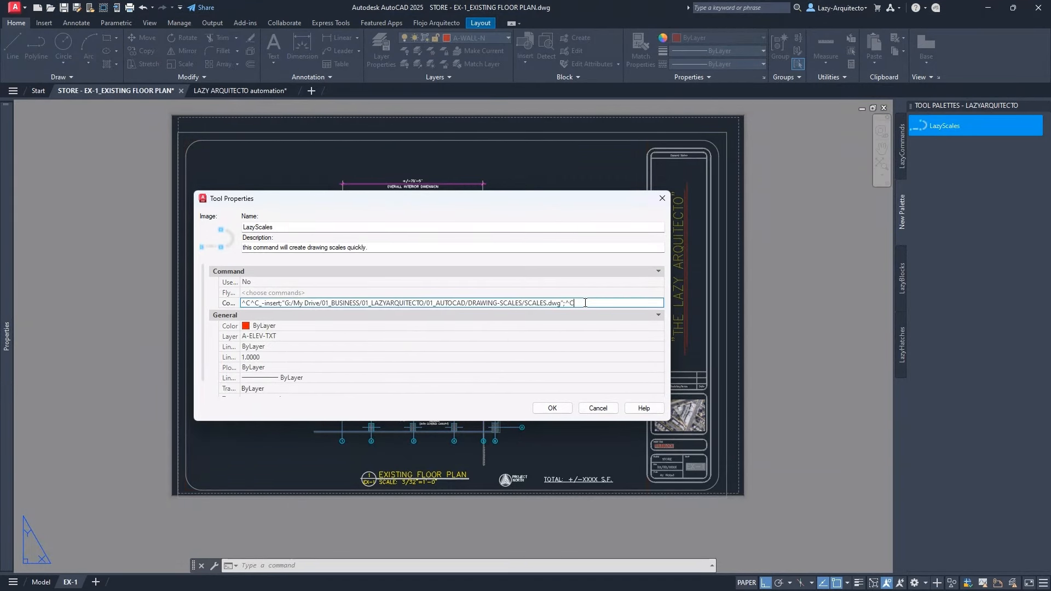
right_click(585, 303)
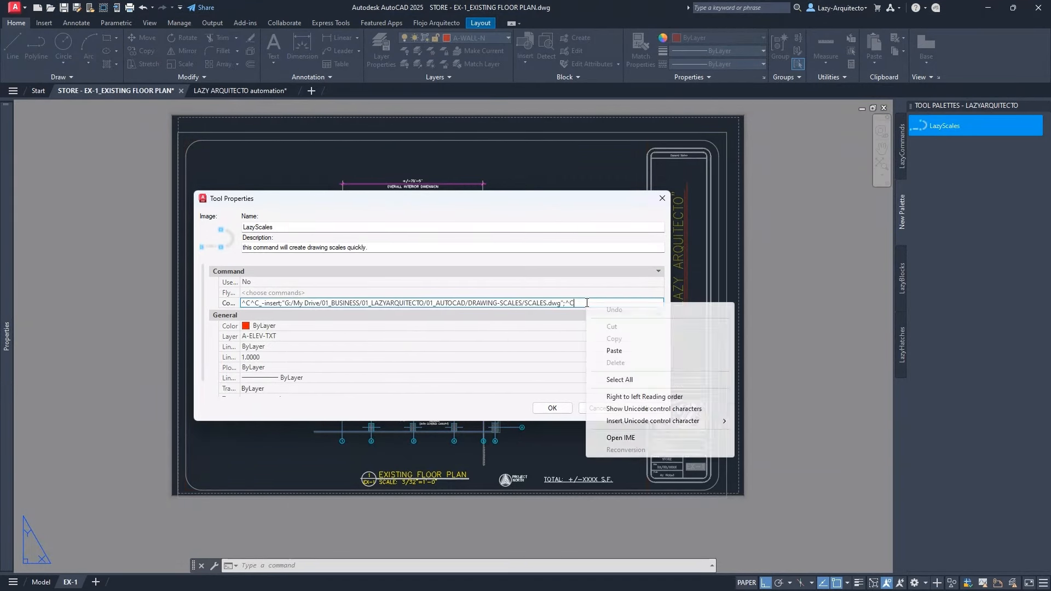
left_click(614, 351)
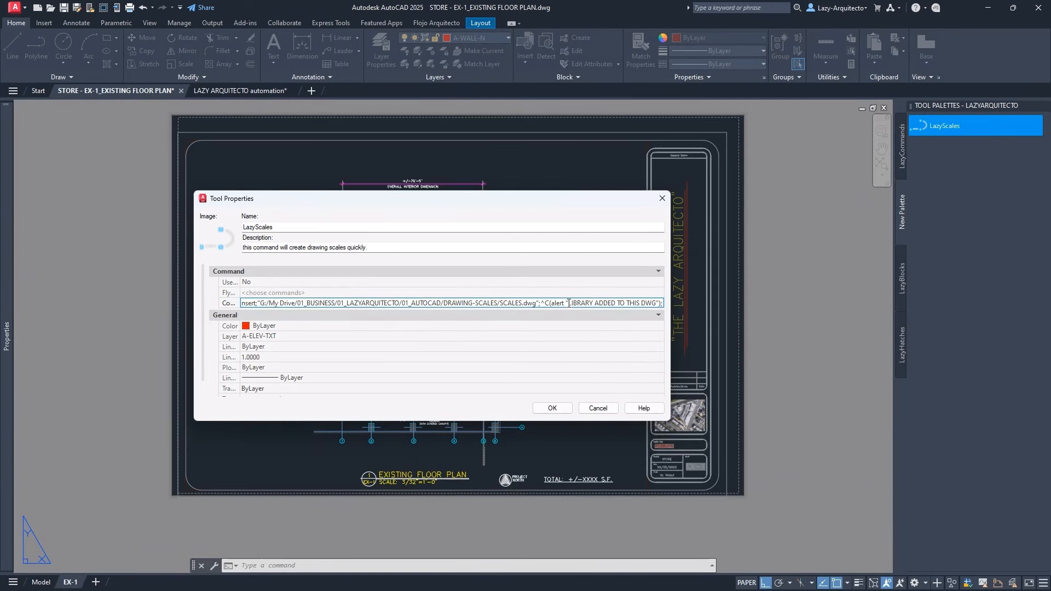
Replace LIBRARY with SCALES in the alert text of the LazyScales command string and save the tool properties
left_click_drag(569, 303, 656, 303)
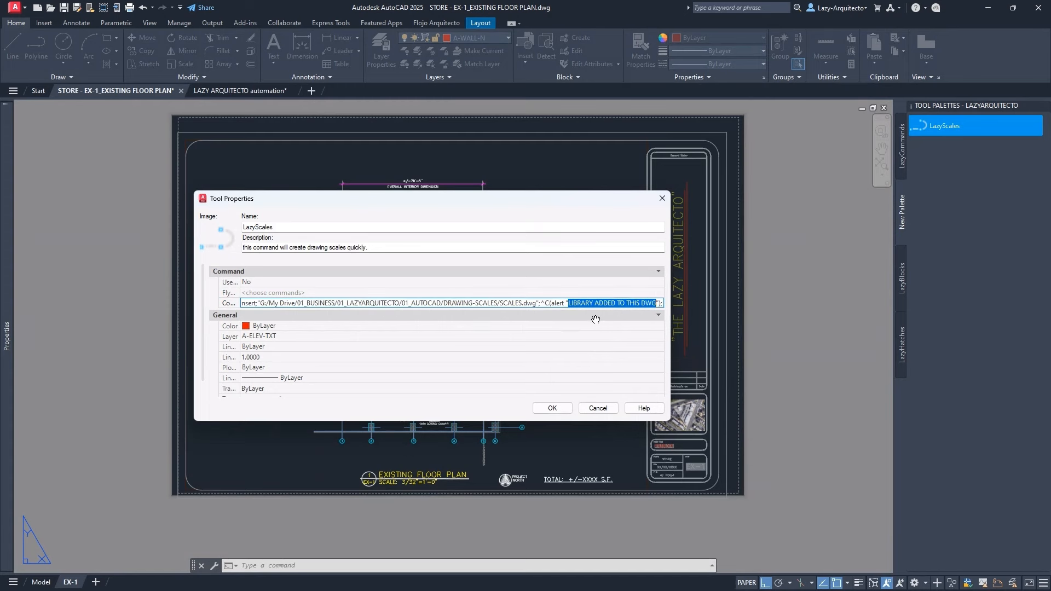
double_click(573, 302)
type("SCAL")
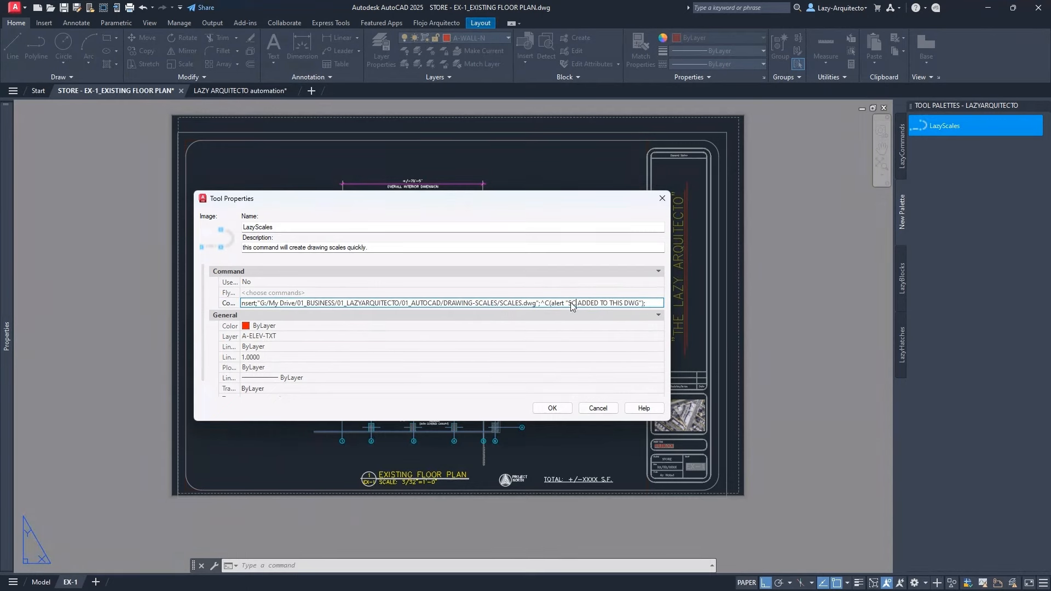
type("ES")
left_click(557, 409)
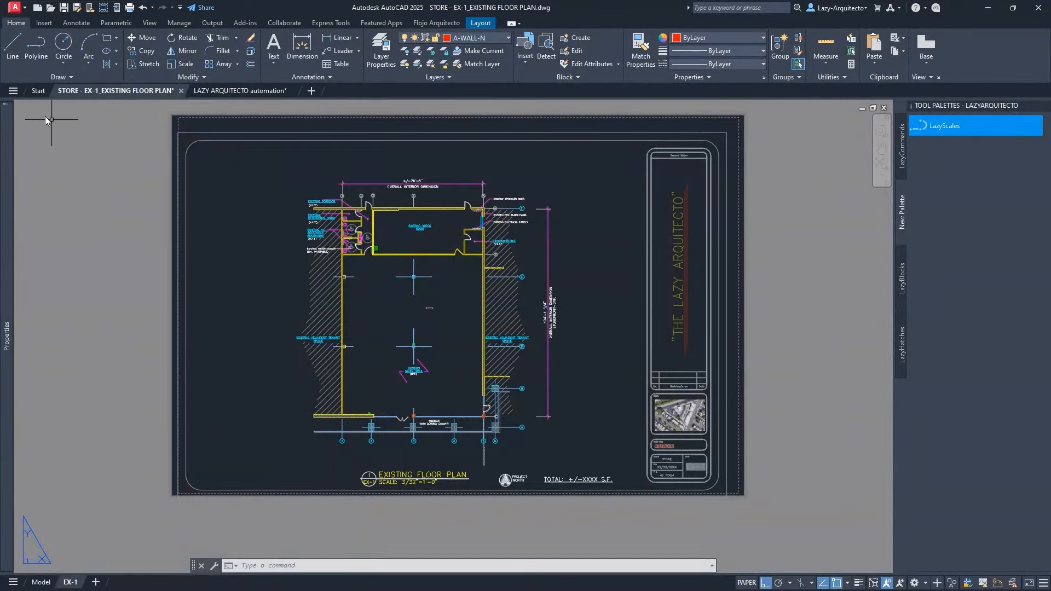
Open the recent LAZY ARQUITECTO_Elv2 drawing, review the scales available for the EX-1 elevation viewport, and deselect it
left_click(38, 91)
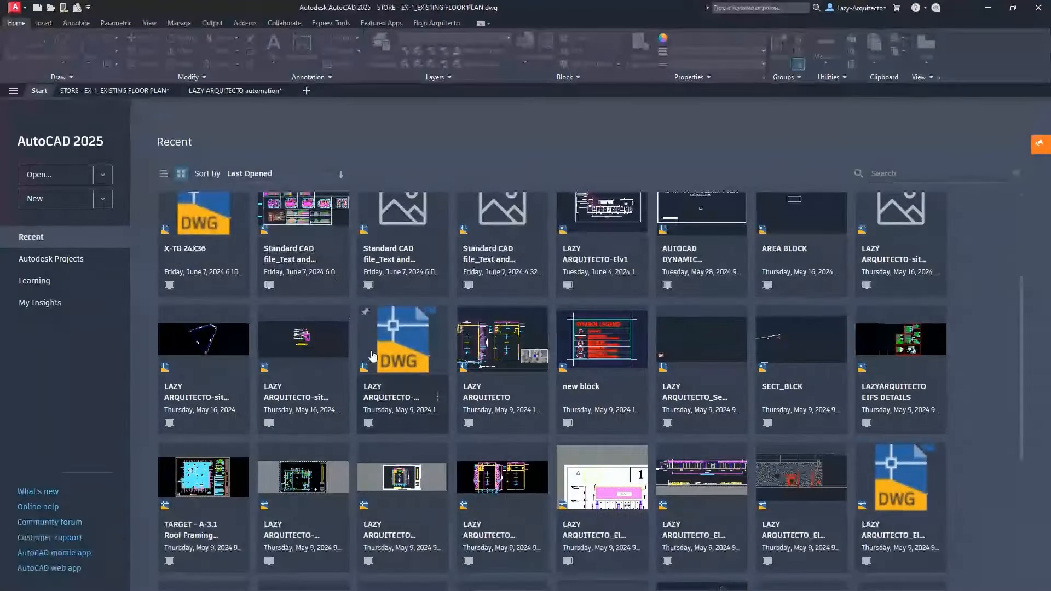
left_click(375, 358)
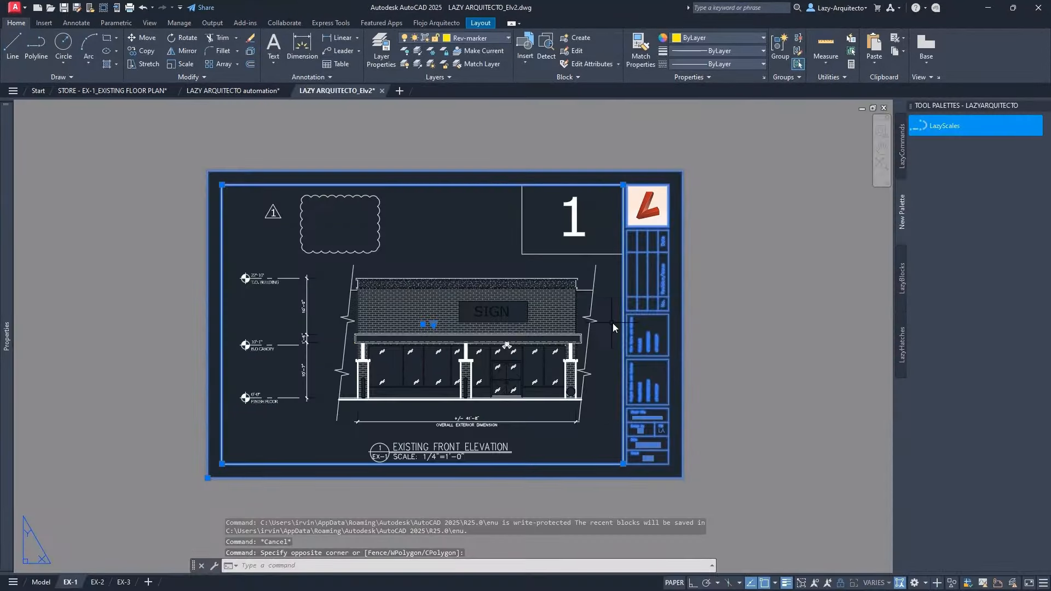
left_click(661, 311, "shift")
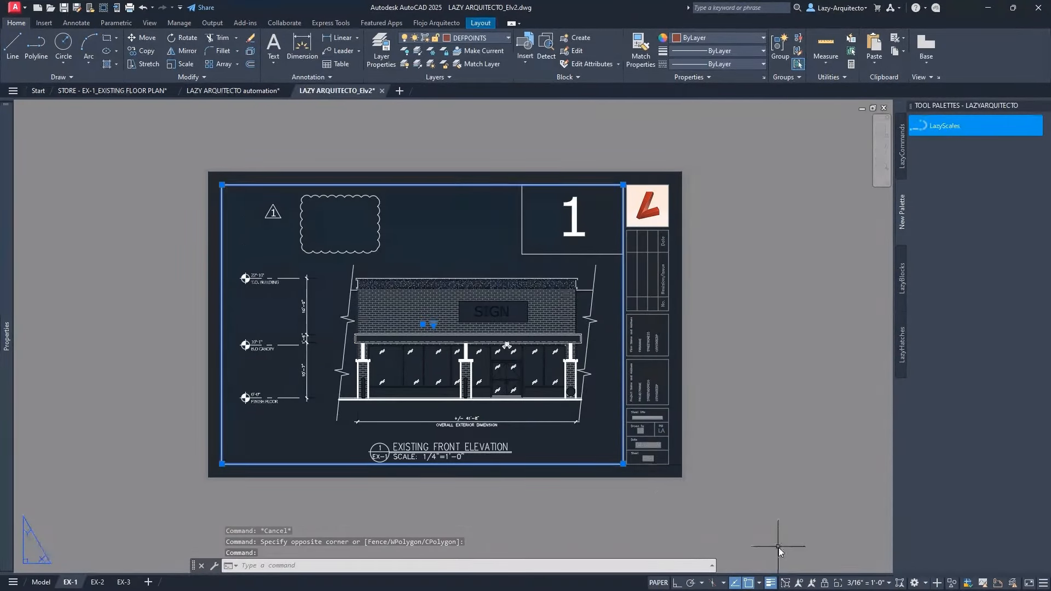
left_click(876, 583)
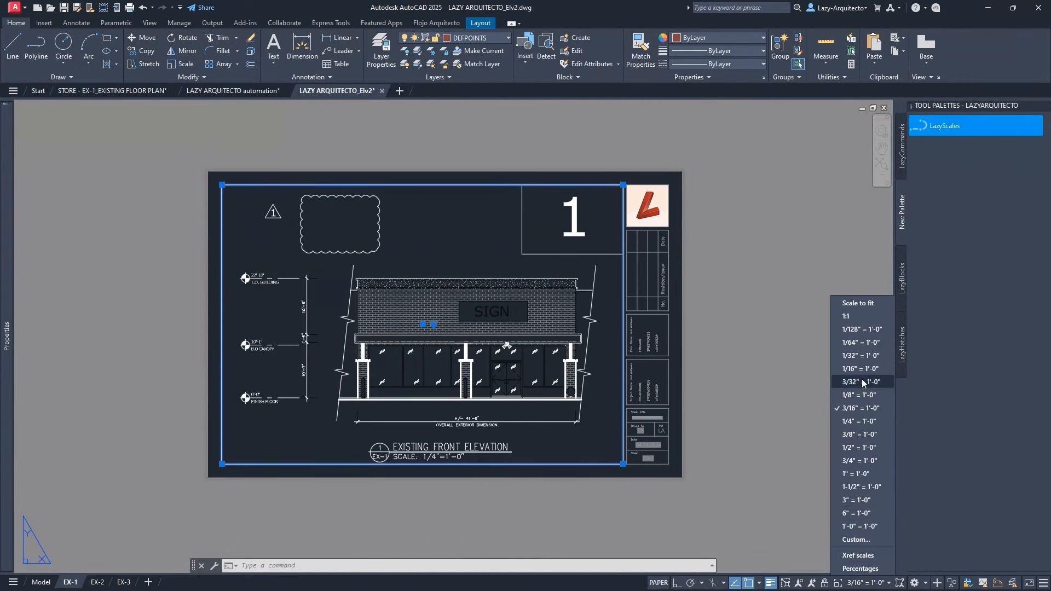
left_click(776, 260)
key("Escape")
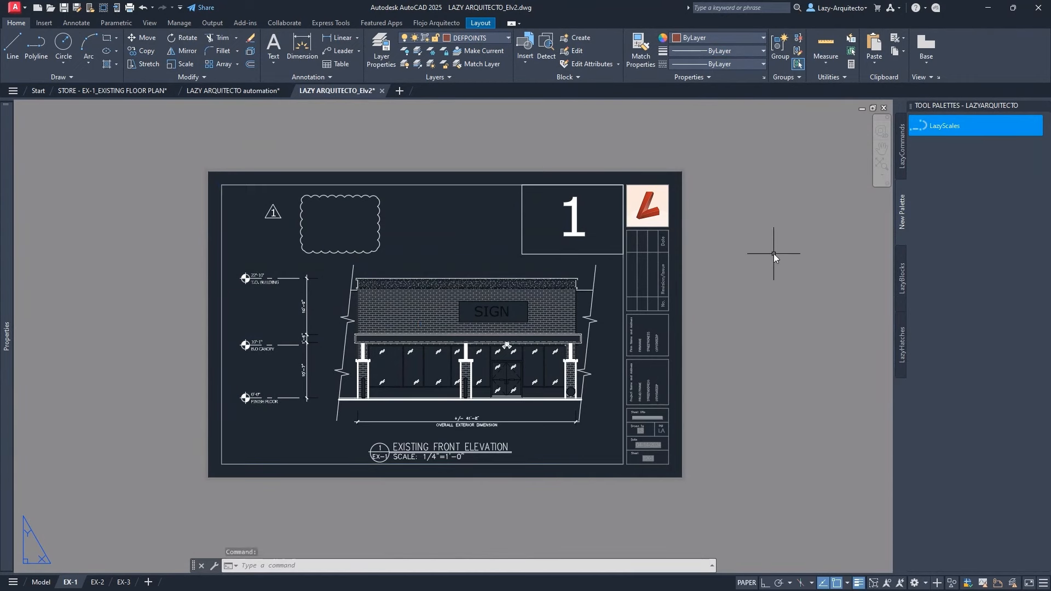
Run the LazyScales command in the elevation drawing, dismiss its alert, and recheck the EX-1 viewport's scale list
left_click(945, 130)
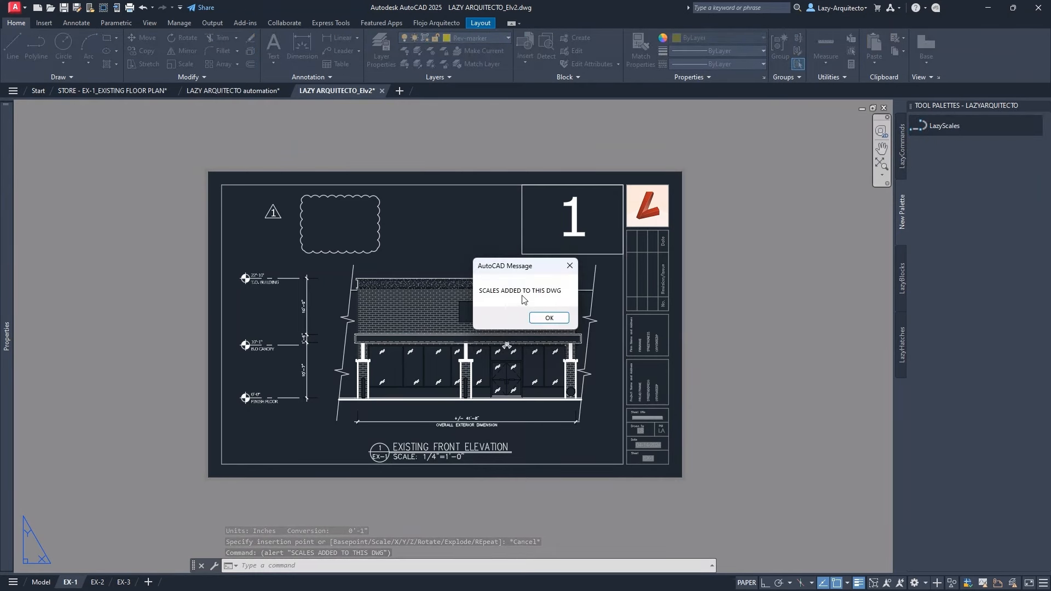
left_click(549, 319)
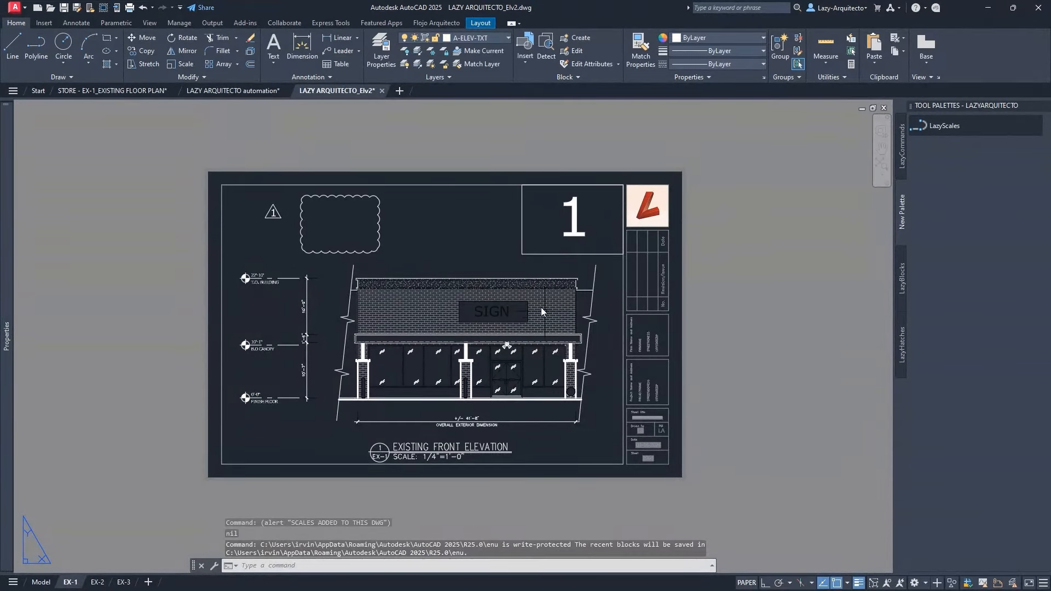
left_click(220, 214)
left_click(646, 228)
left_click(640, 252, "shift")
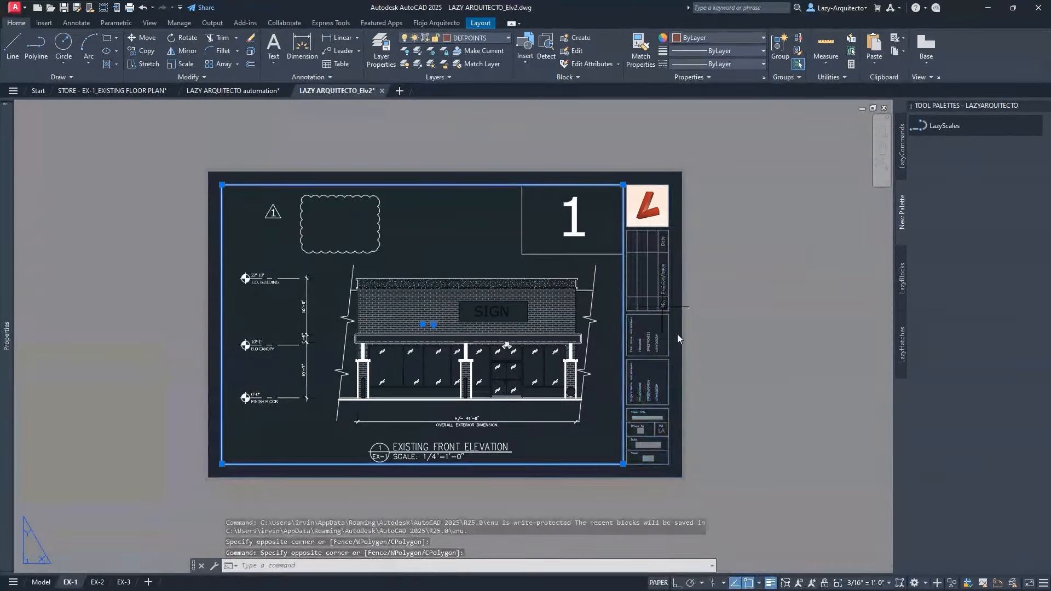
left_click(882, 584)
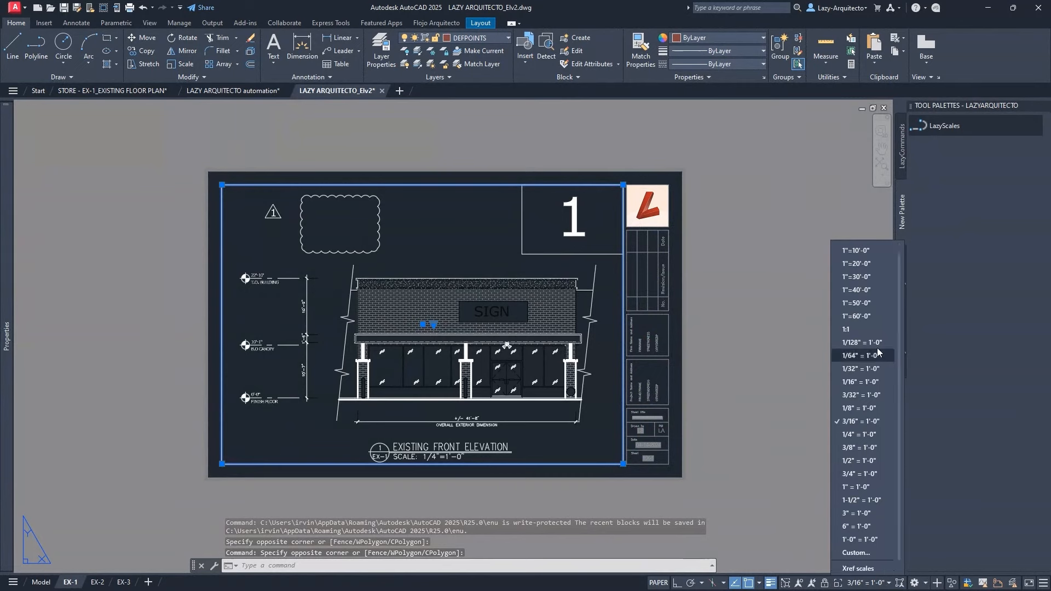